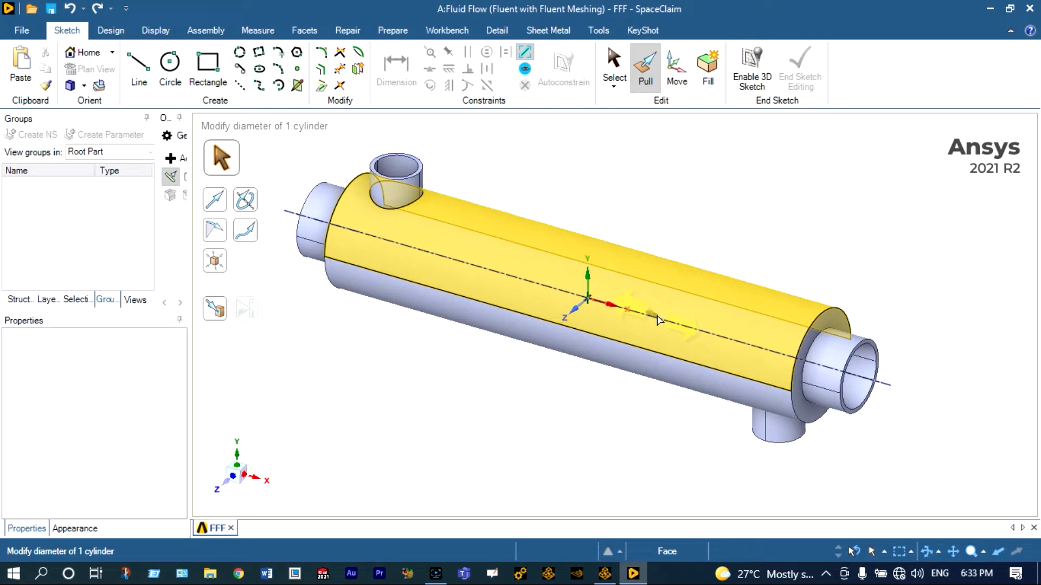
pyautogui.hotkey('ctrl', 'z')
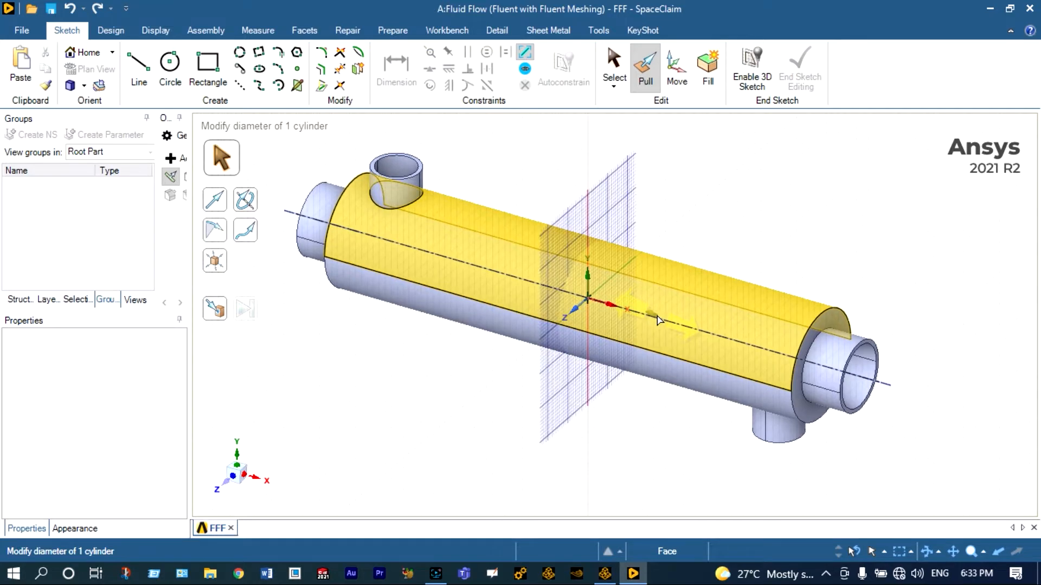
pyautogui.click(575, 313)
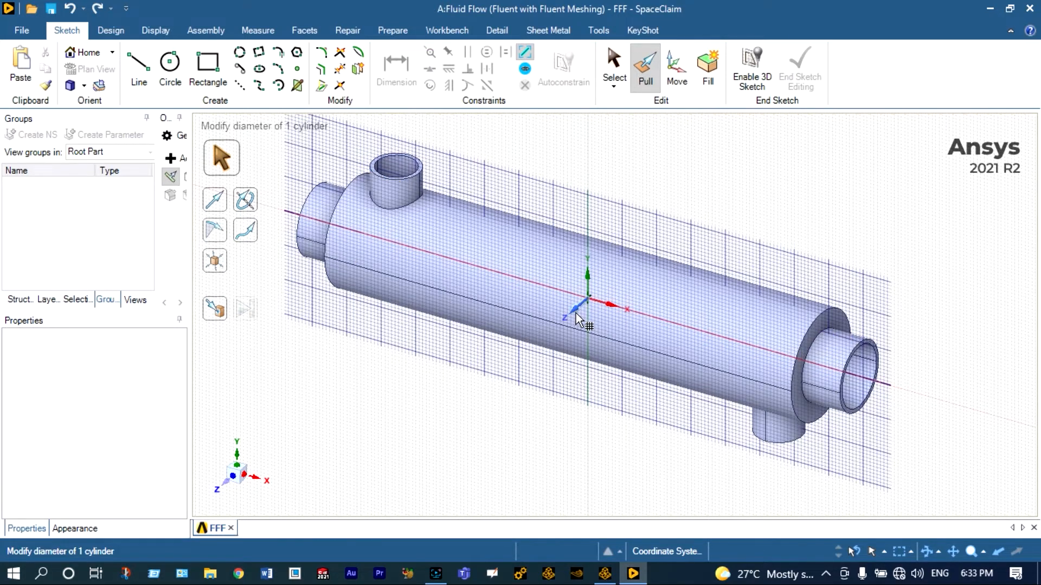
pyautogui.press('x')
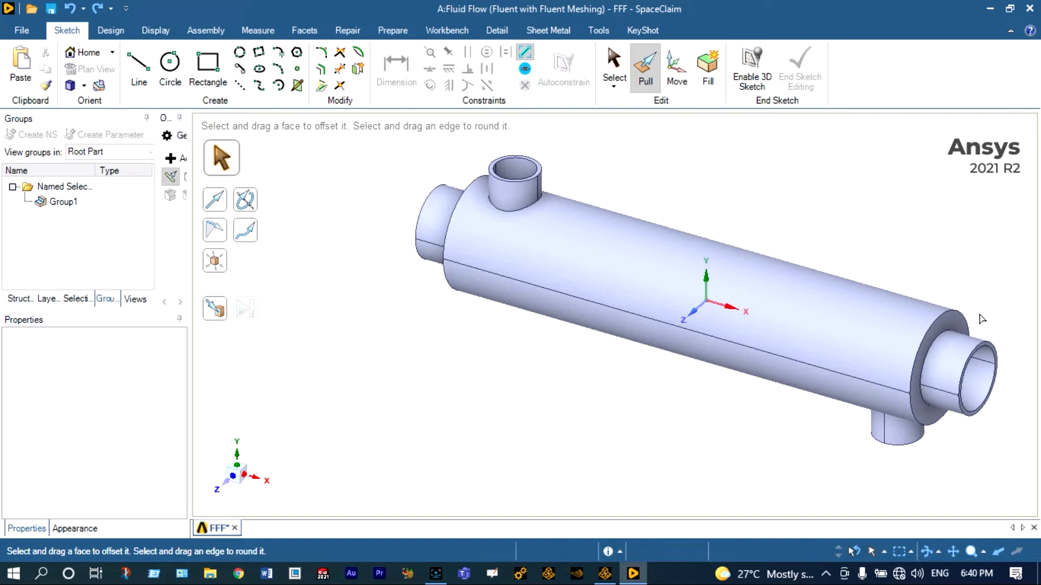
# Step: Close the SpaceClaim geometry editor and switch to Fluent in meshing mode
pyautogui.scroll(1, 1014, 331)
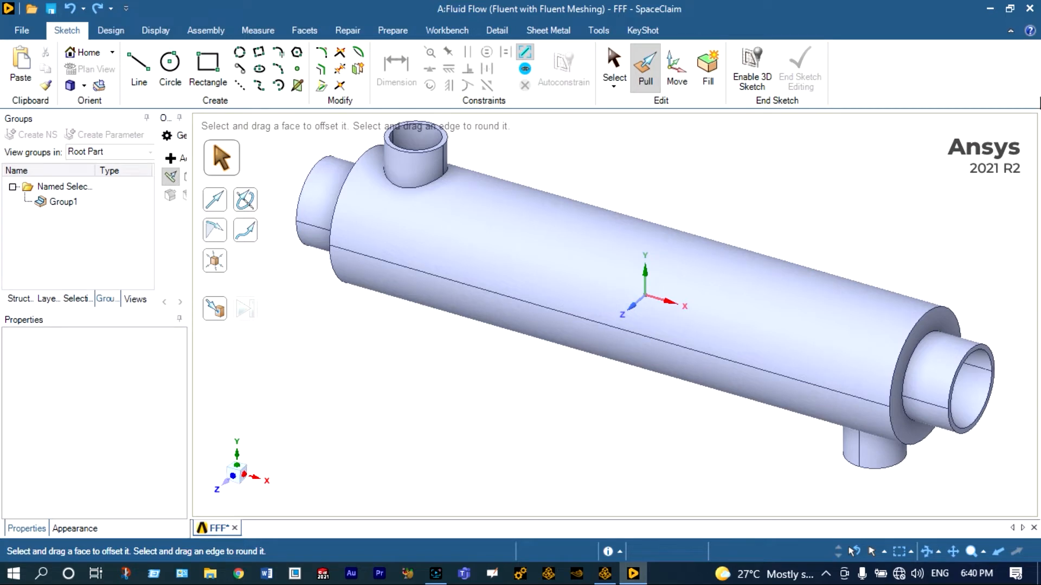
pyautogui.click(1030, 9)
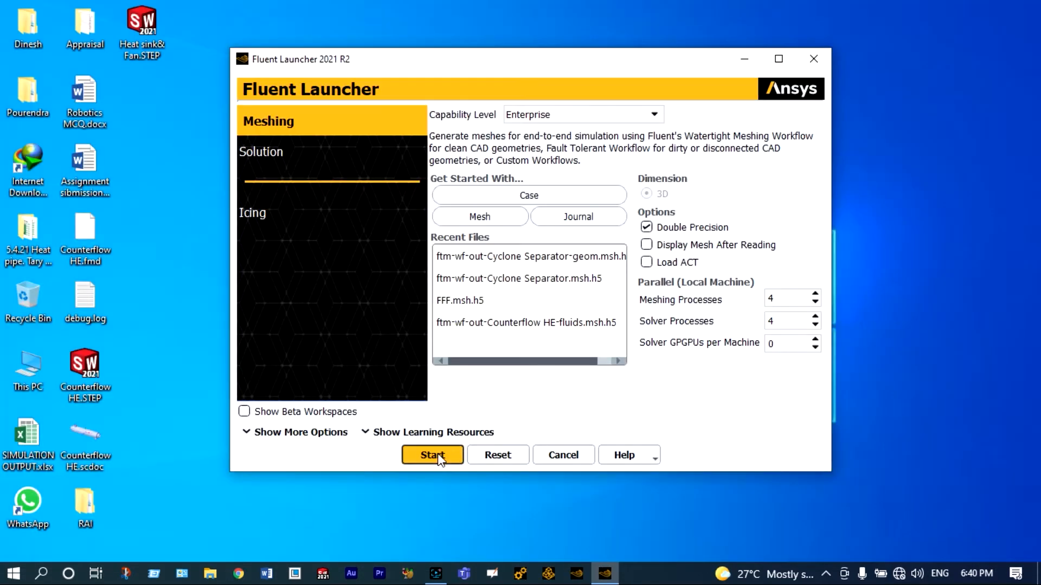
pyautogui.click(439, 458)
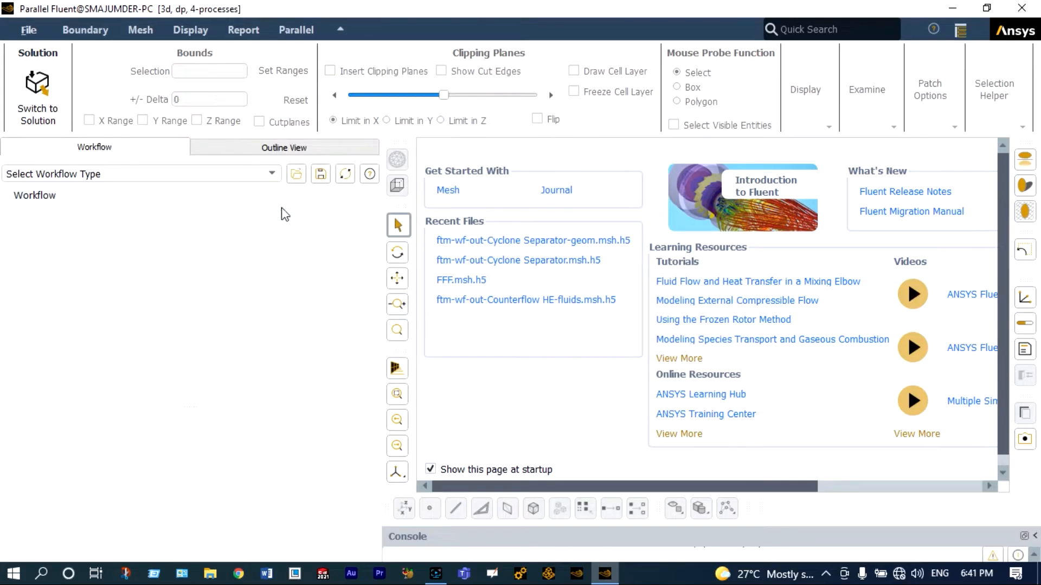
# Step: Start the Fault-tolerant Meshing workflow and open its Import CAD and Part Management task
pyautogui.click(266, 172)
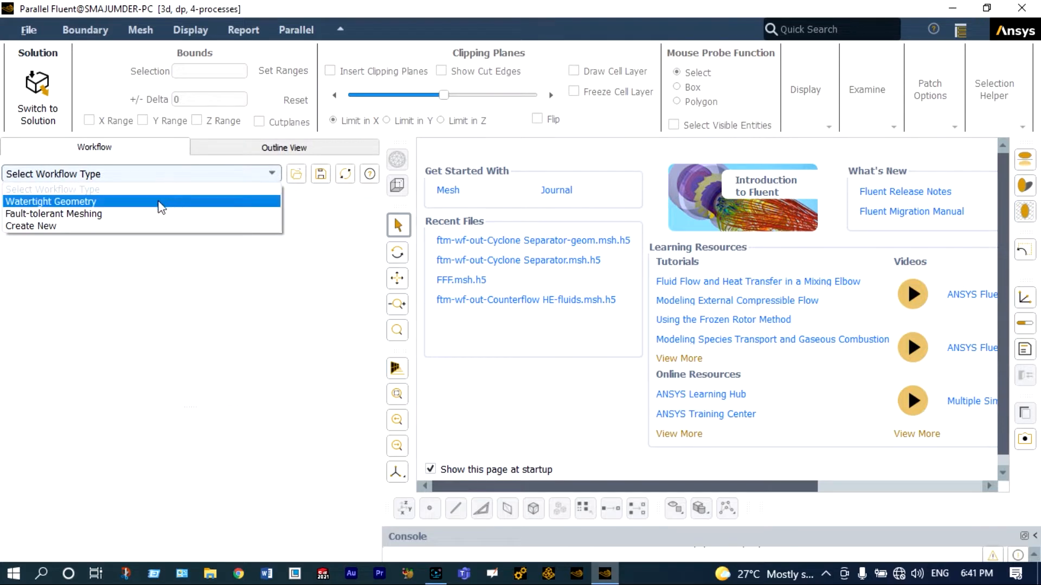
pyautogui.click(145, 215)
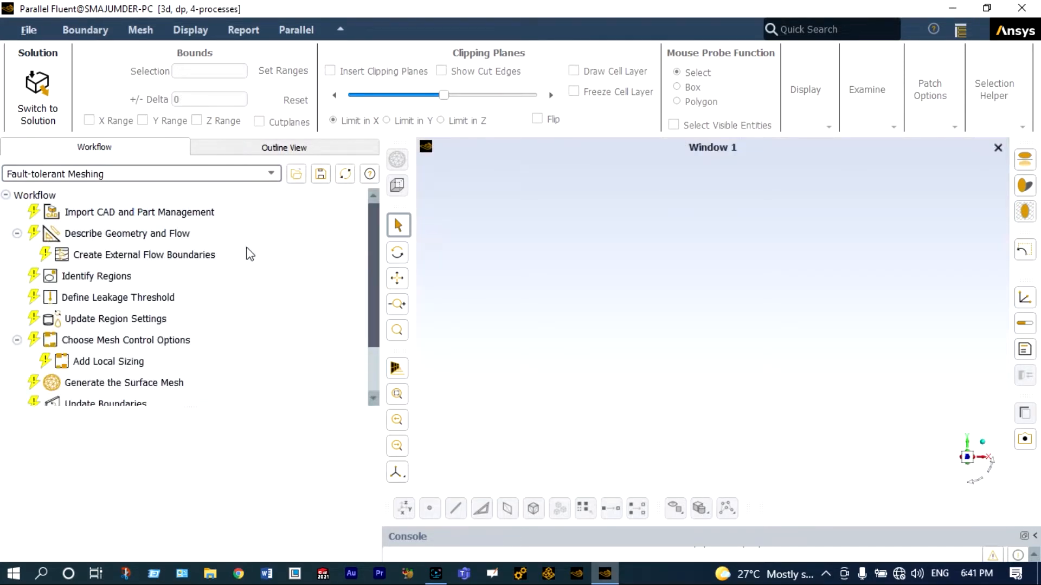
pyautogui.click(203, 216)
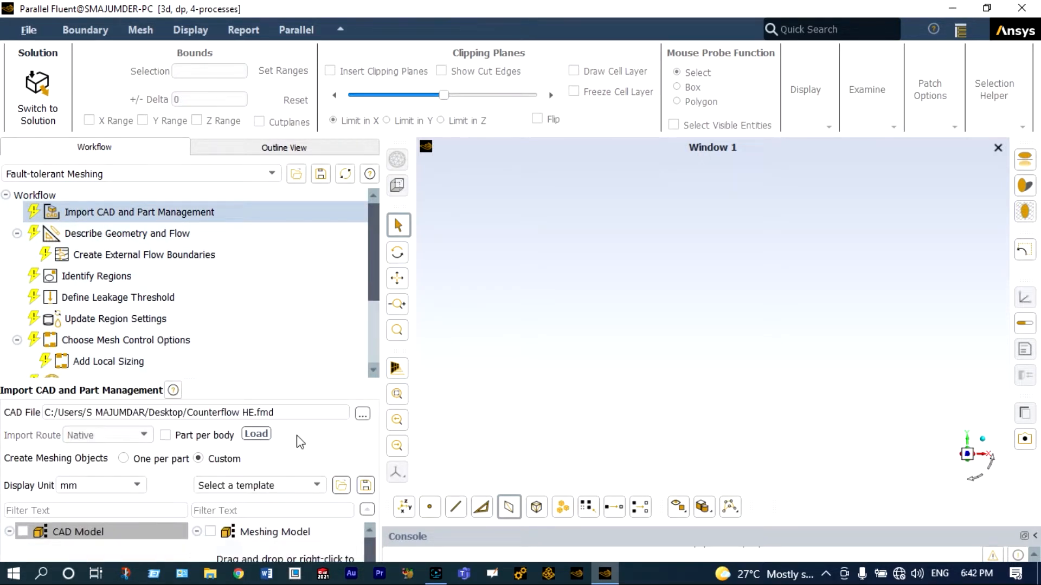
# Step: Load the Counterflow HE.fmd CAD file and add the Counterflow HE part to the meshing model
pyautogui.click(256, 433)
pyautogui.click(23, 460)
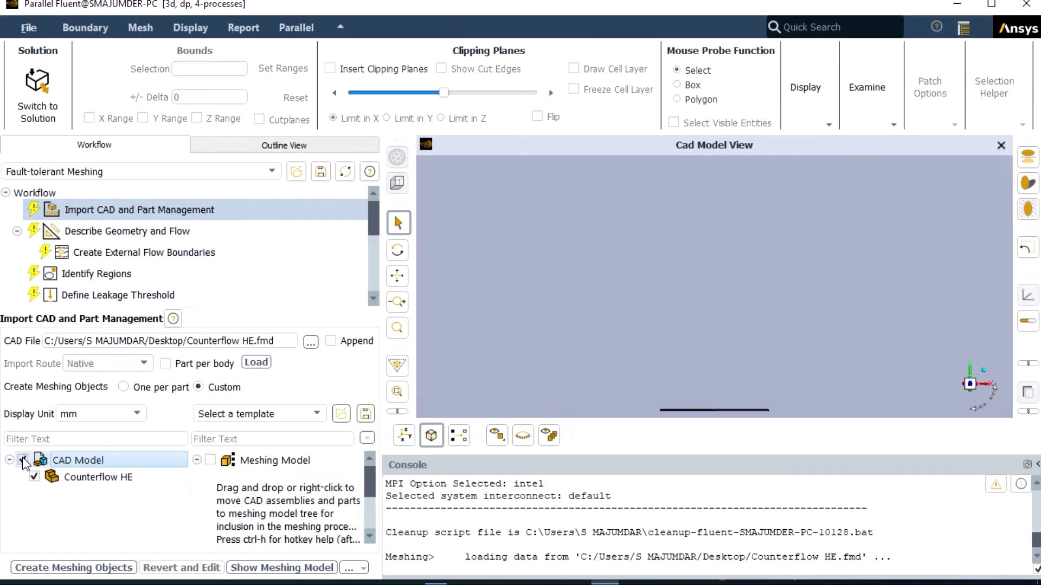
pyautogui.moveTo(71, 477); pyautogui.dragTo(330, 498)
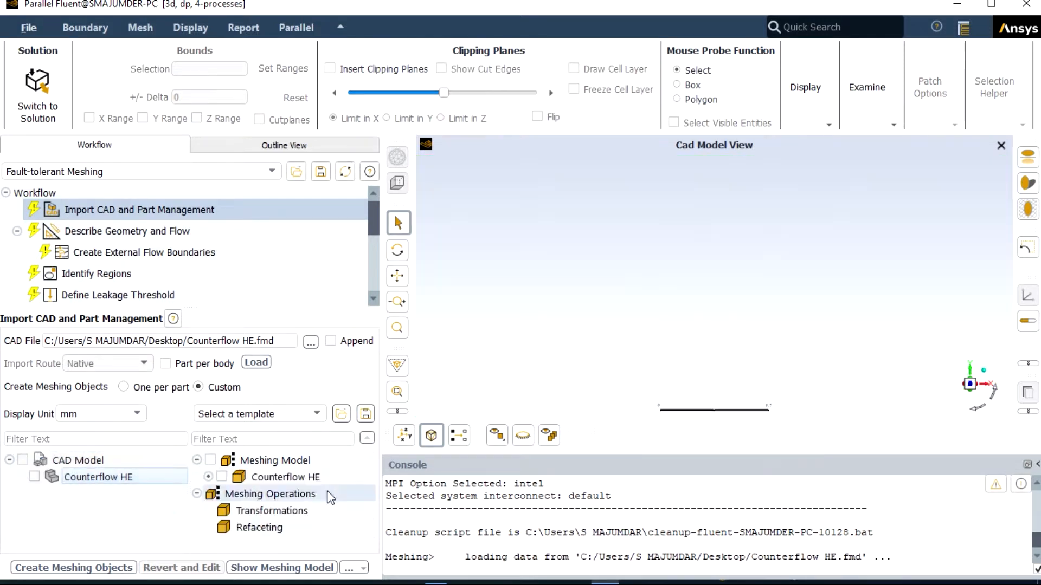
# Step: Create the meshing objects with one zone per part, copying the meshing model settings to its child objects
pyautogui.click(210, 460)
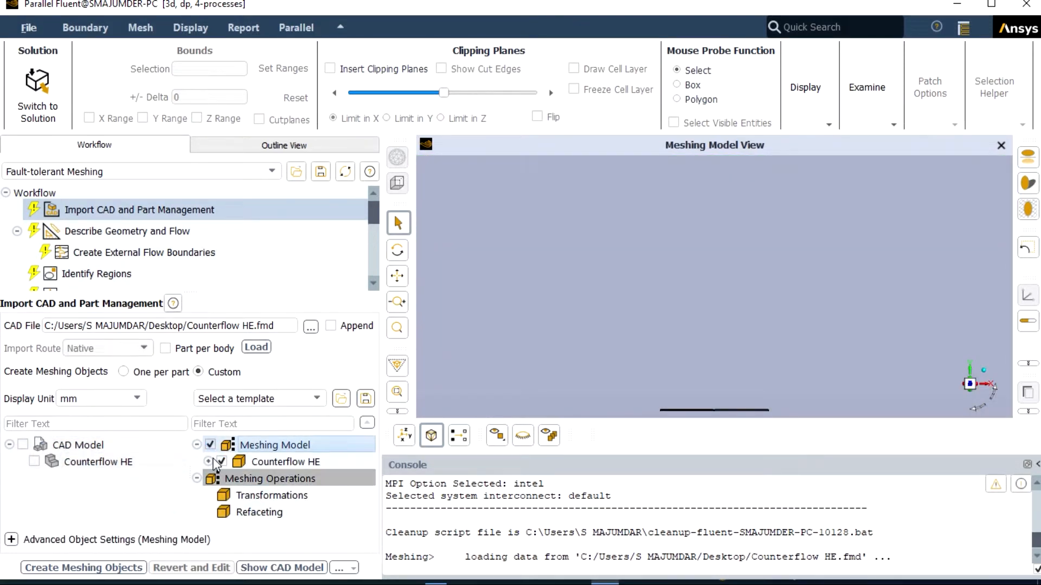
pyautogui.click(12, 540)
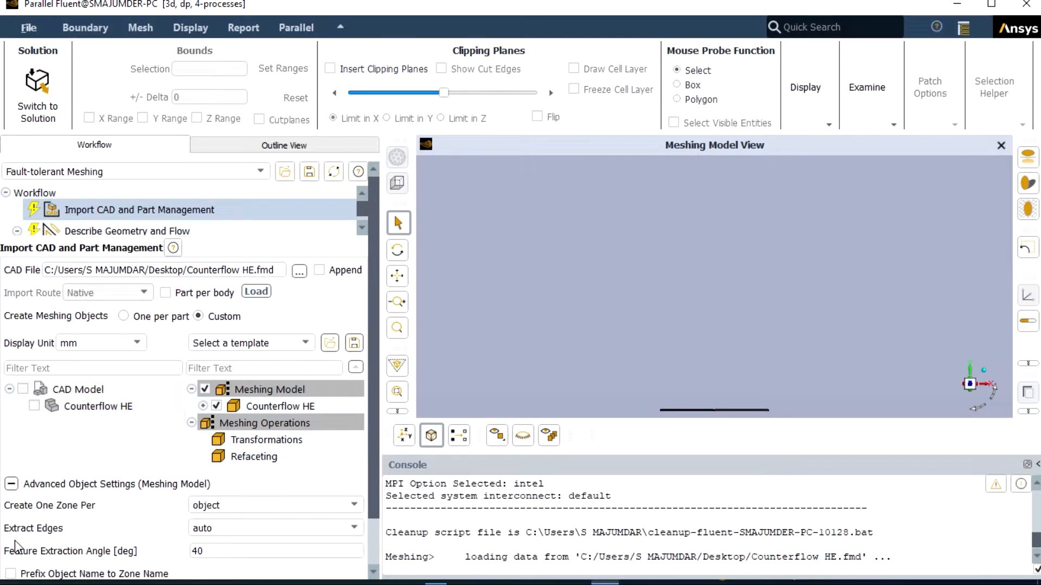
pyautogui.click(258, 509)
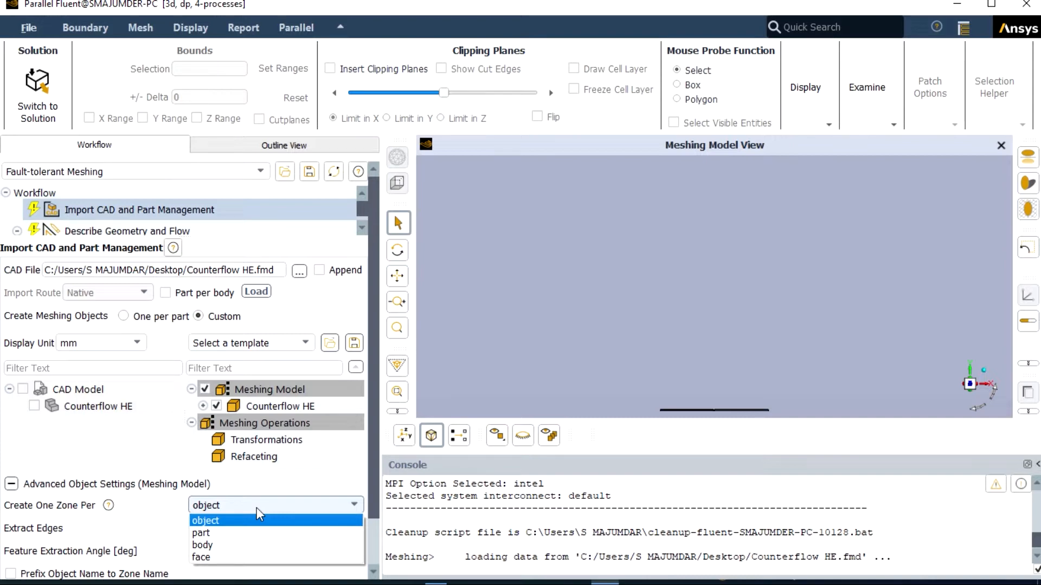
pyautogui.click(201, 533)
pyautogui.scroll(-1, 372, 458)
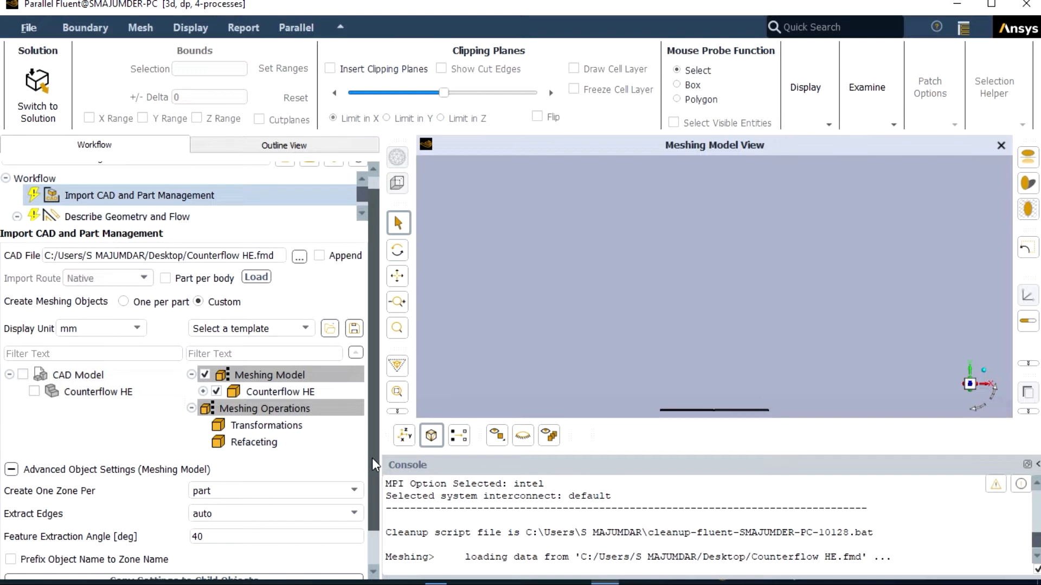
pyautogui.scroll(-3, 372, 458)
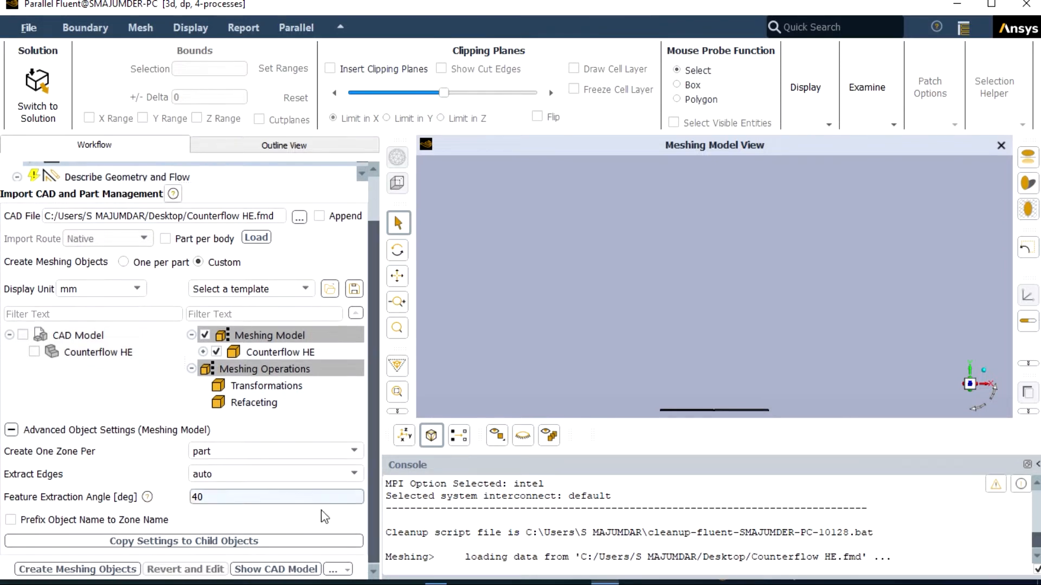
pyautogui.click(174, 542)
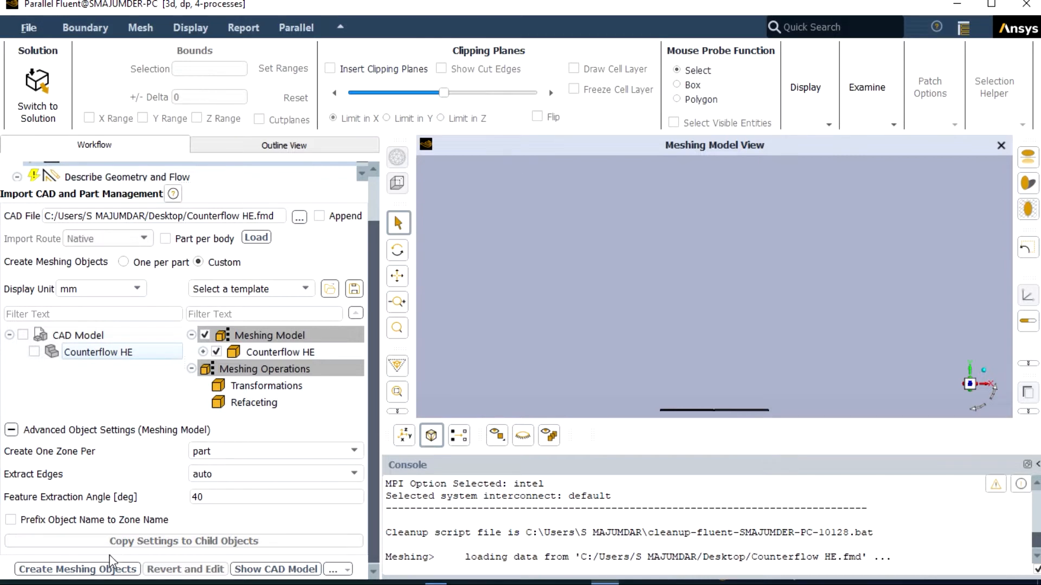
pyautogui.click(103, 569)
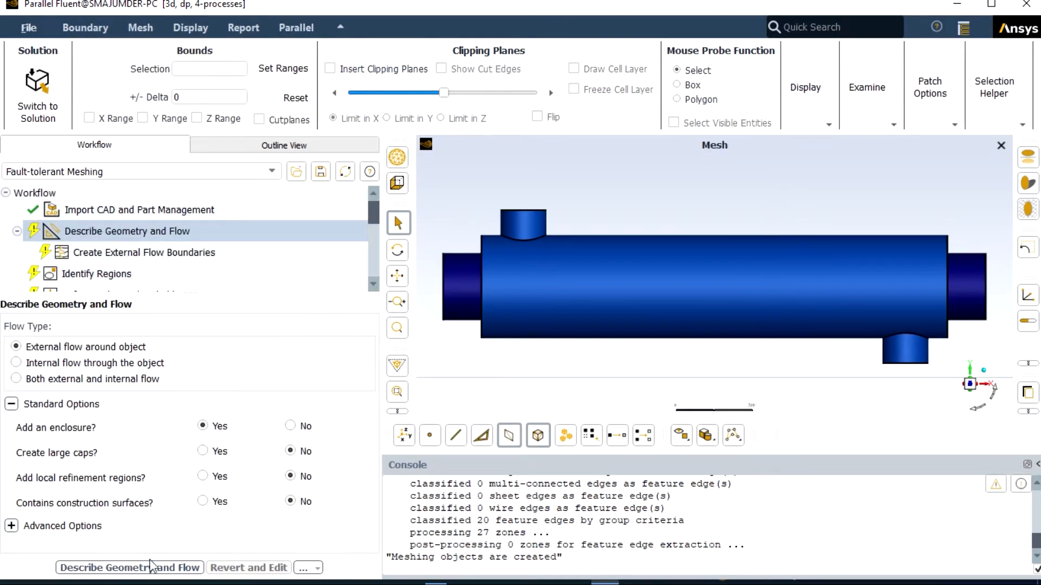
# Step: Describe the geometry and flow as internal flow through the object
pyautogui.click(119, 570)
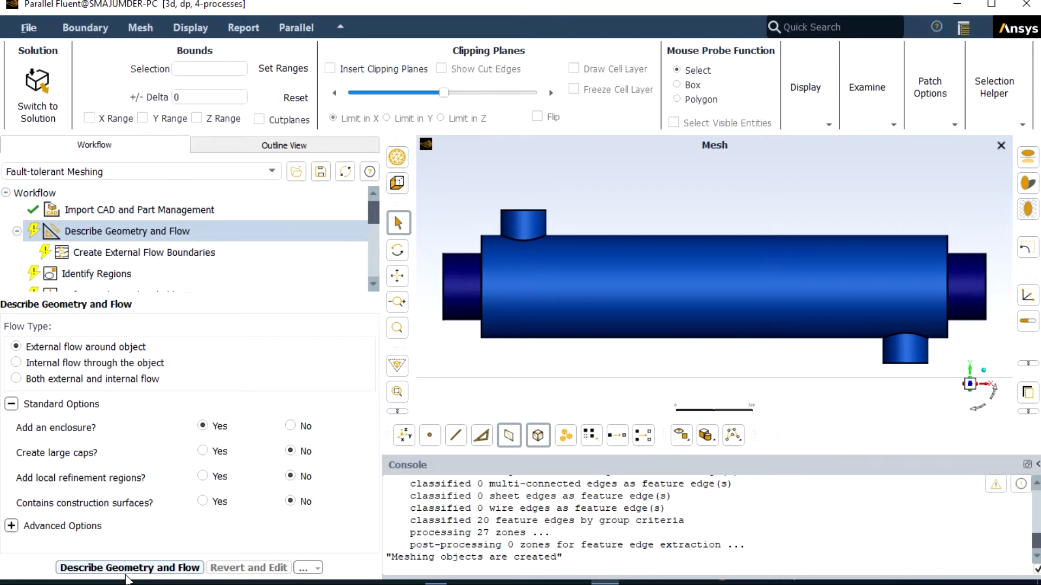
pyautogui.click(16, 363)
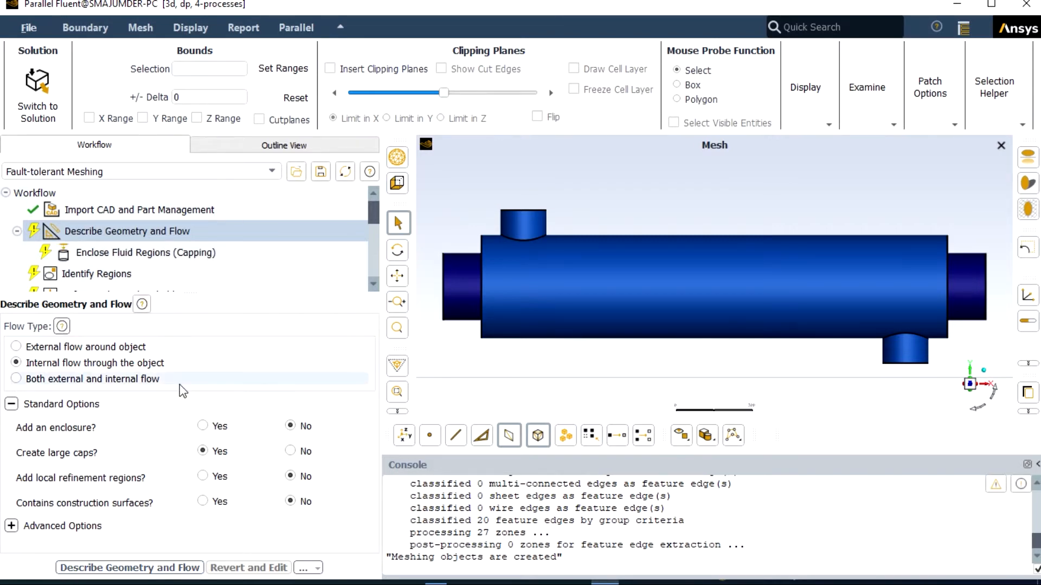
pyautogui.click(114, 570)
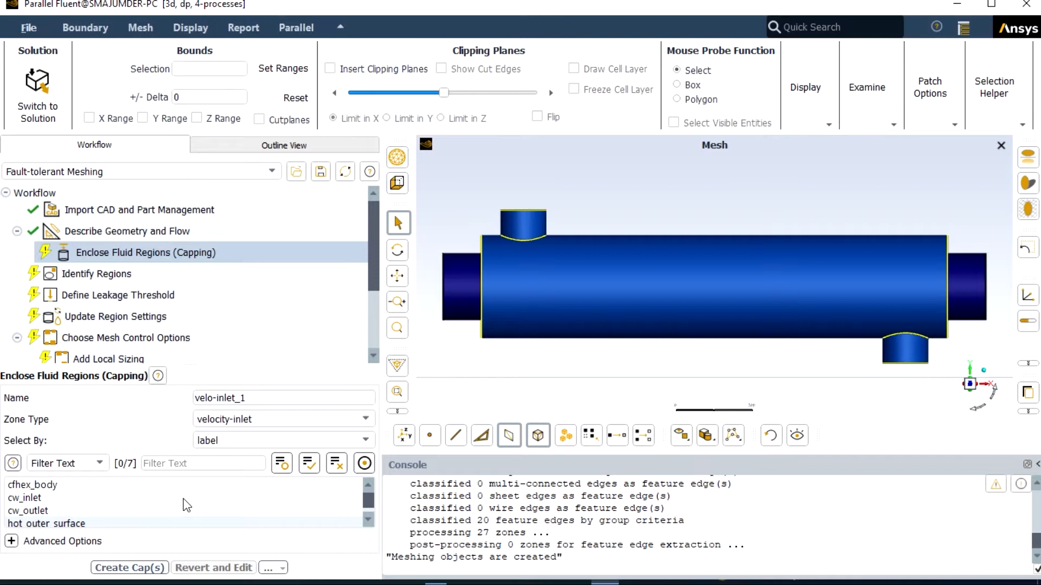
# Step: Create a velocity-inlet cap named cap1 on the hw_inlet label
pyautogui.scroll(-1, 183, 499)
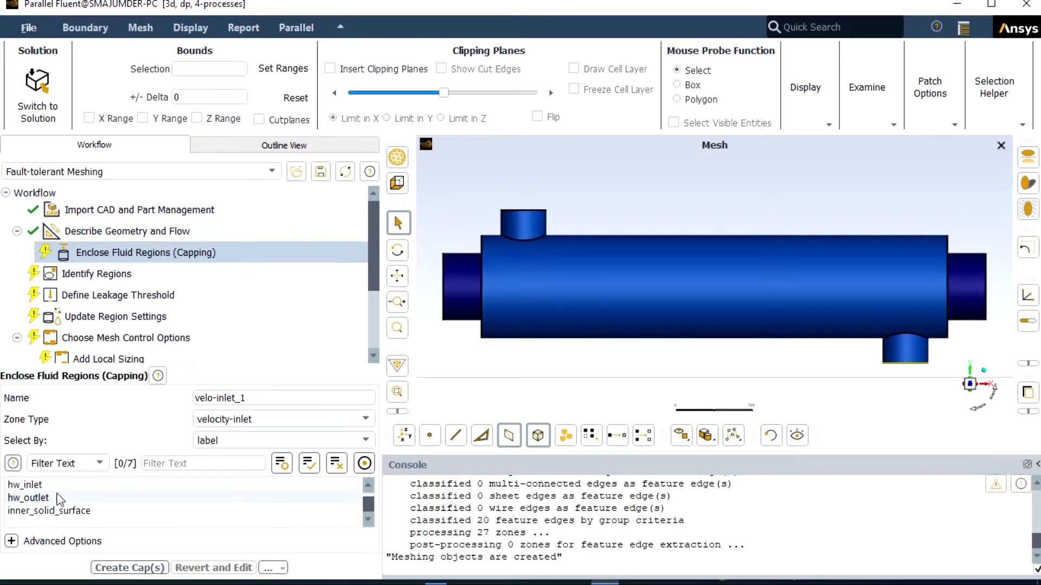
pyautogui.scroll(1, 60, 499)
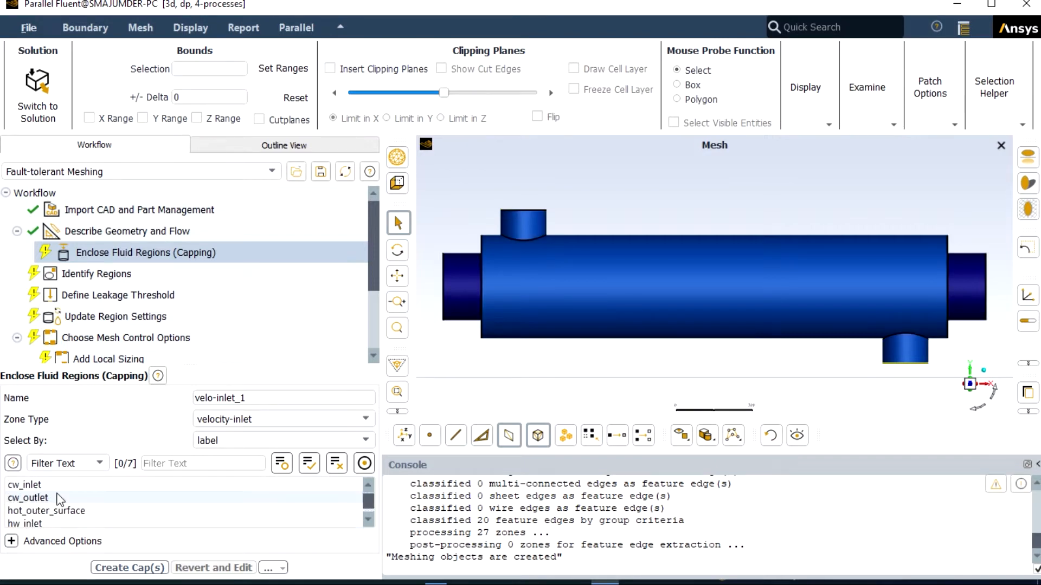
pyautogui.click(49, 524)
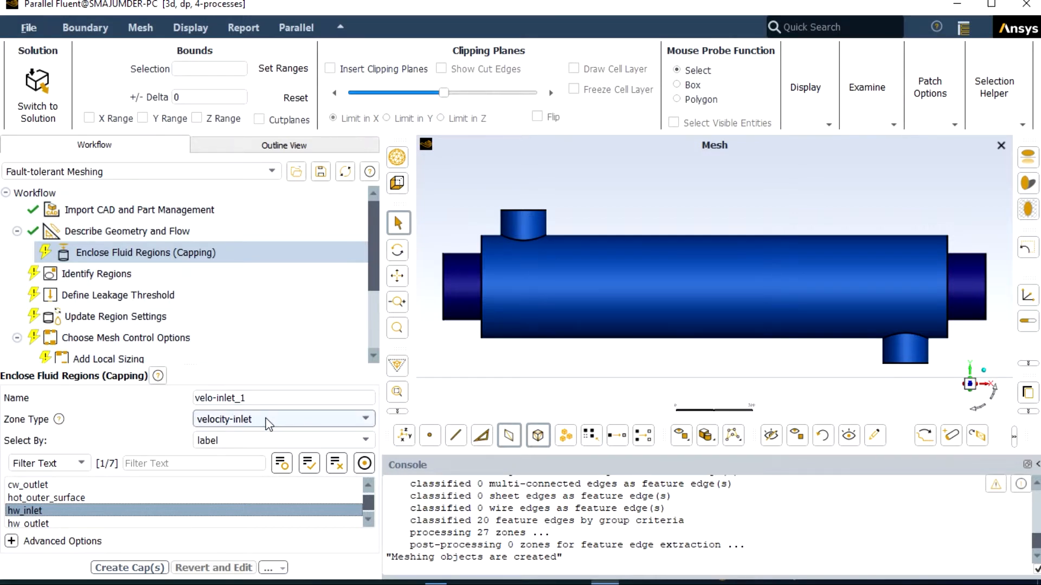
pyautogui.click(256, 397)
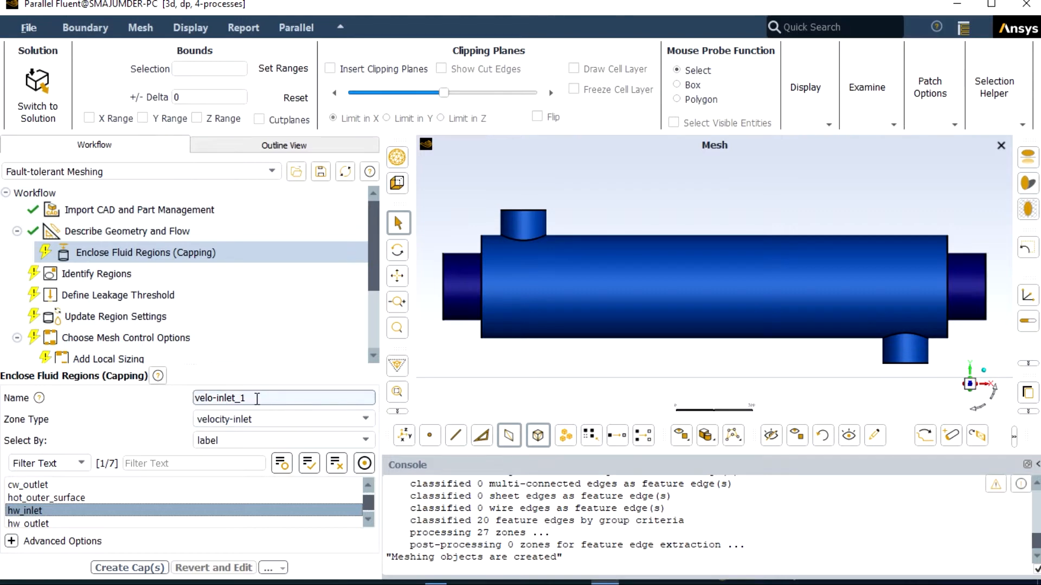
pyautogui.press('BackSpace')
pyautogui.press('BackSpace')
pyautogui.press('BackSpace')
pyautogui.press('BackSpace')
pyautogui.press('BackSpace')
pyautogui.press('BackSpace')
pyautogui.press('BackSpace')
pyautogui.press('BackSpace')
pyautogui.press('BackSpace')
pyautogui.press('BackSpace')
pyautogui.press('BackSpace')
pyautogui.press('BackSpace')
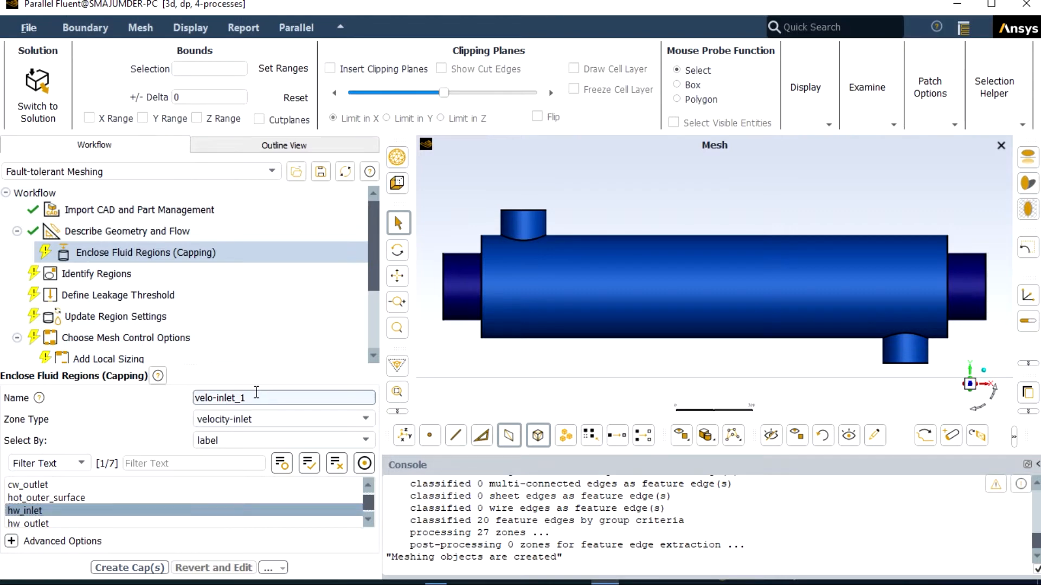
pyautogui.write('cap1')
pyautogui.click(155, 569)
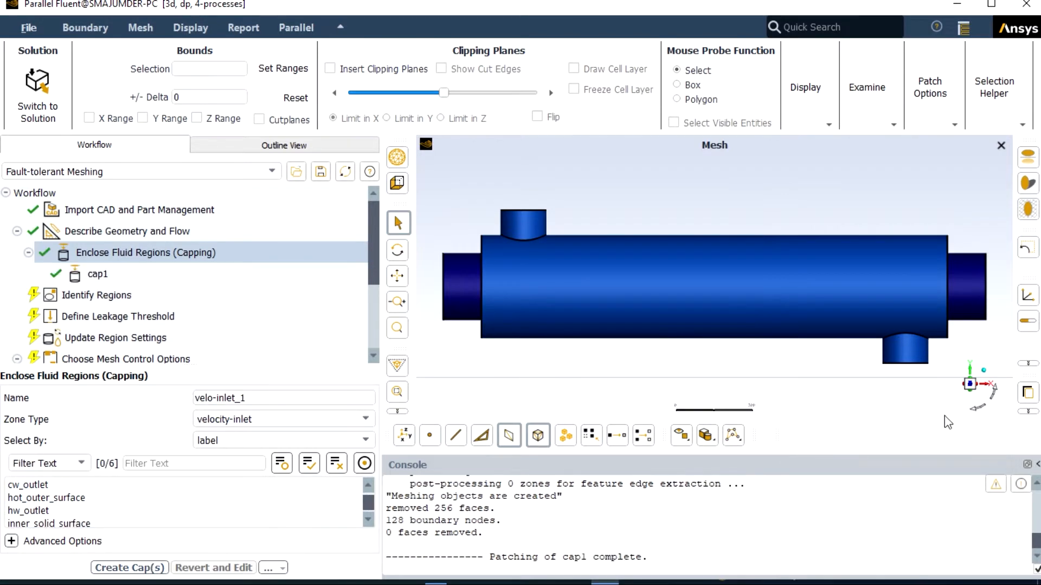
# Step: Create a velocity-inlet cap named cap2 on the cw_inlet label
pyautogui.moveTo(985, 418); pyautogui.dragTo(968, 433, button='middle')
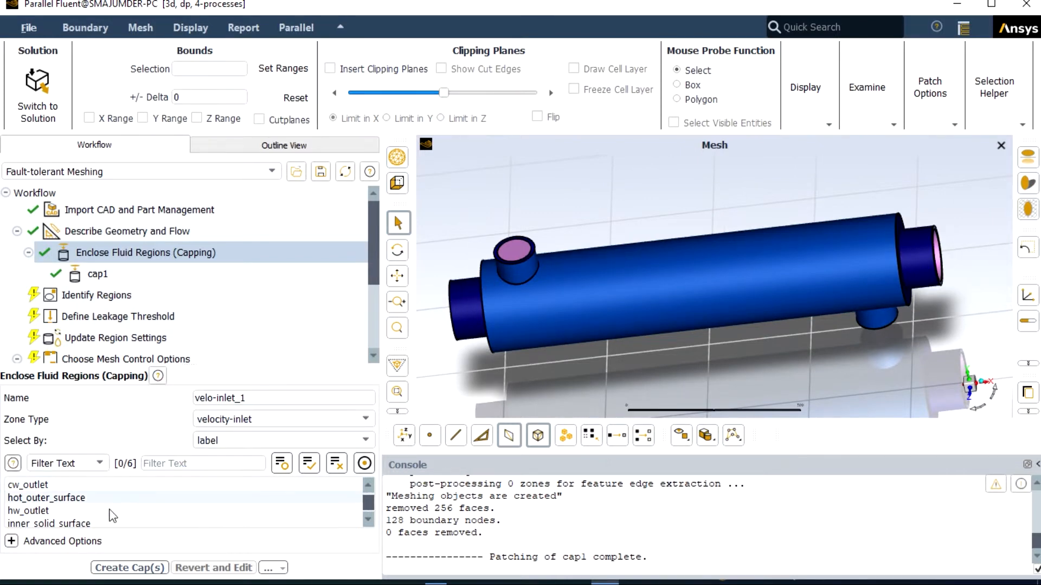
pyautogui.scroll(-1, 59, 499)
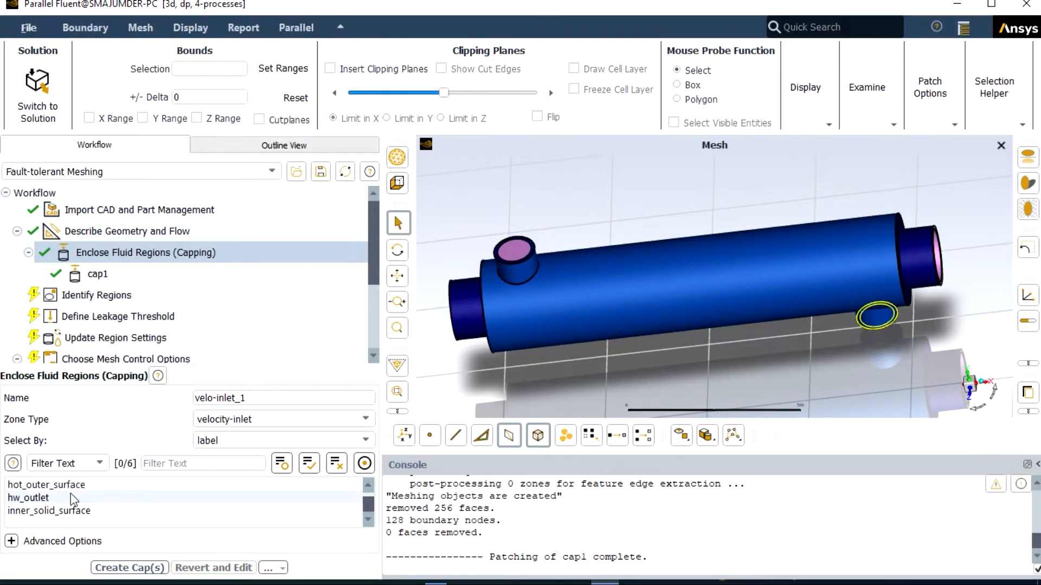
pyautogui.scroll(1, 70, 493)
pyautogui.click(36, 499)
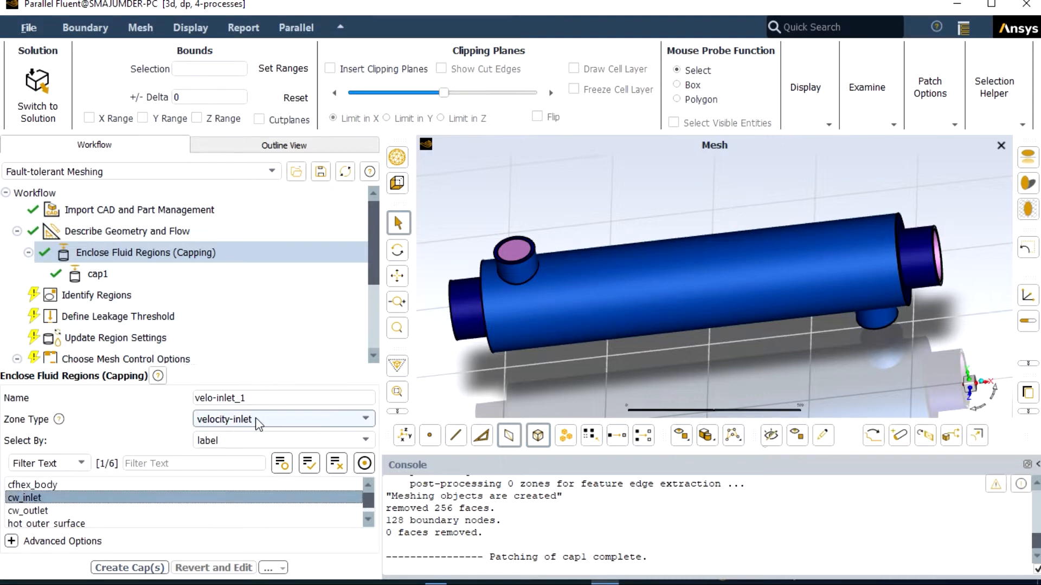
pyautogui.click(257, 398)
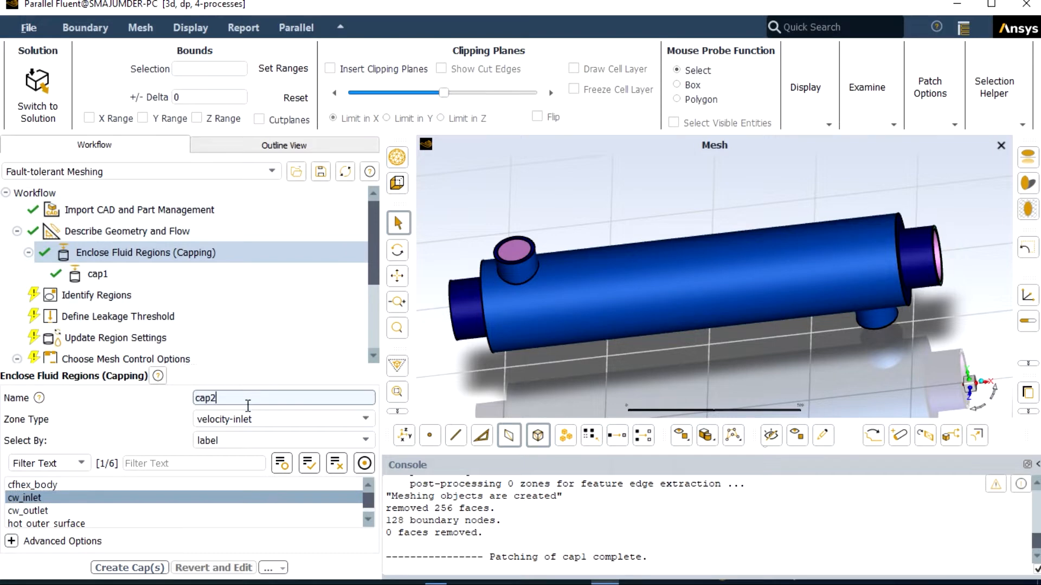
pyautogui.click(142, 568)
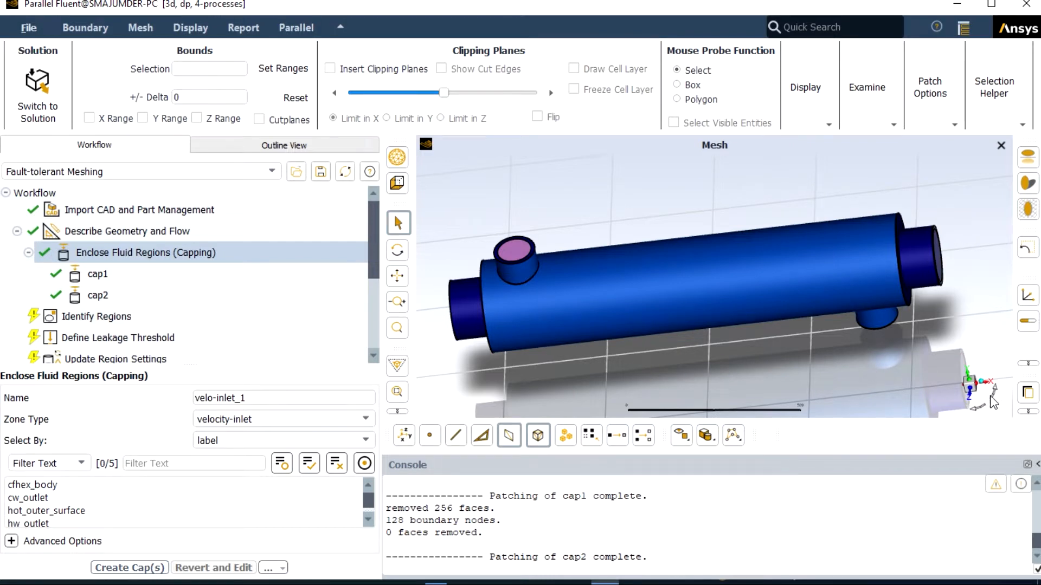
# Step: Create a pressure-outlet cap named cap3 on the hw_outlet label
pyautogui.click(975, 408)
pyautogui.moveTo(973, 406); pyautogui.dragTo(992, 400)
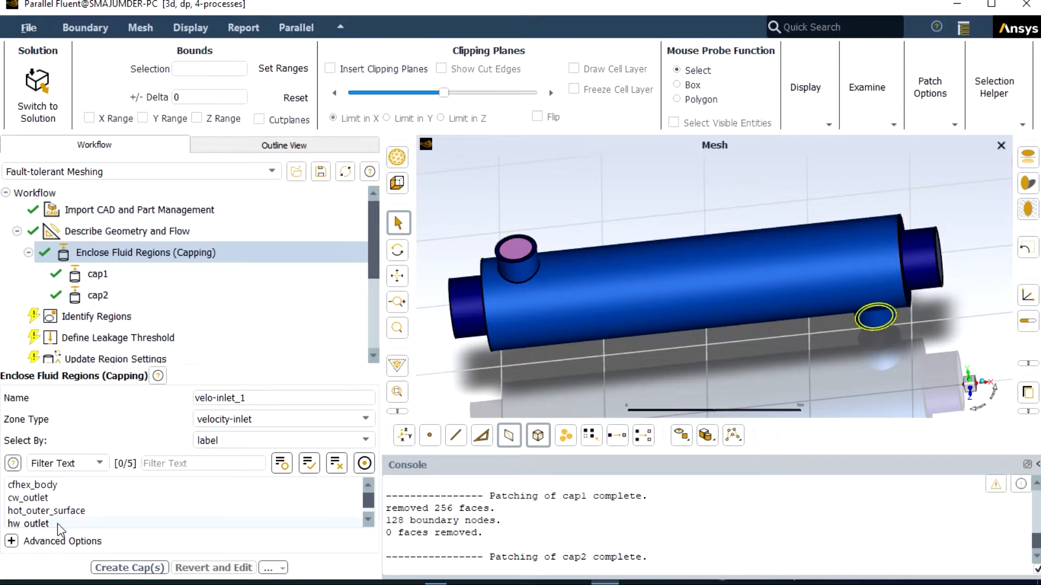
pyautogui.click(33, 524)
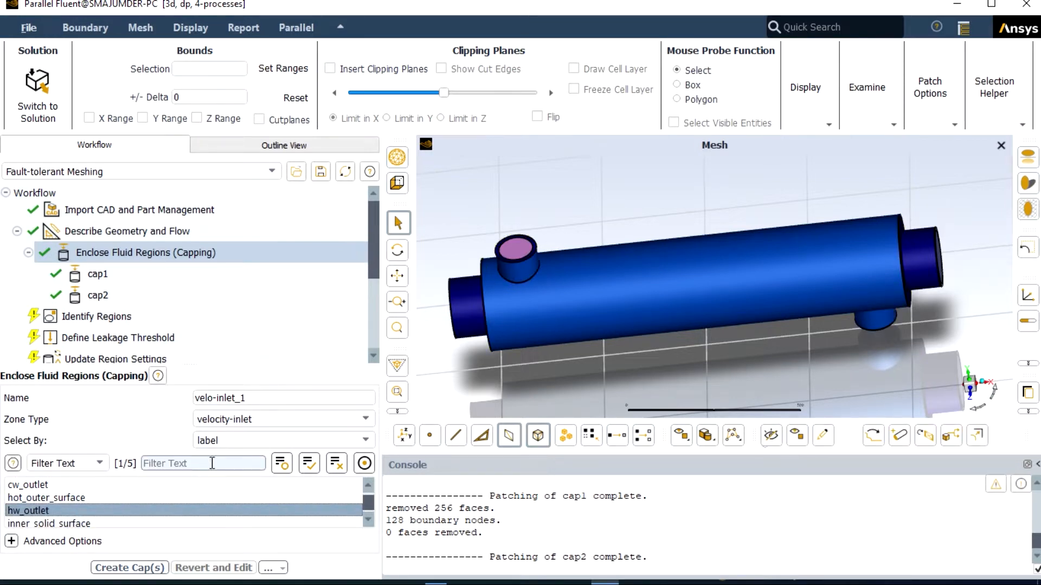
pyautogui.click(280, 424)
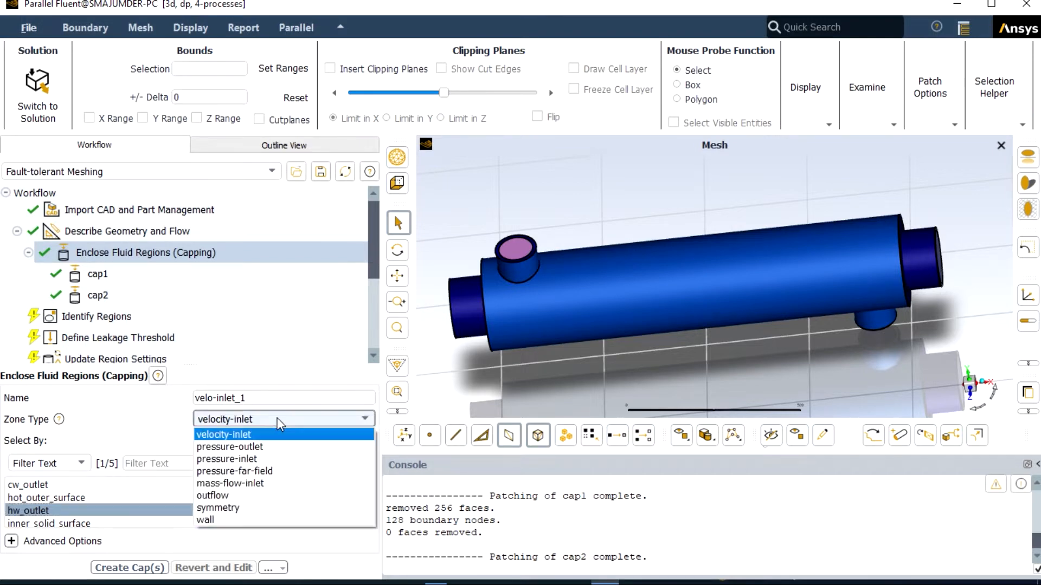
pyautogui.click(249, 443)
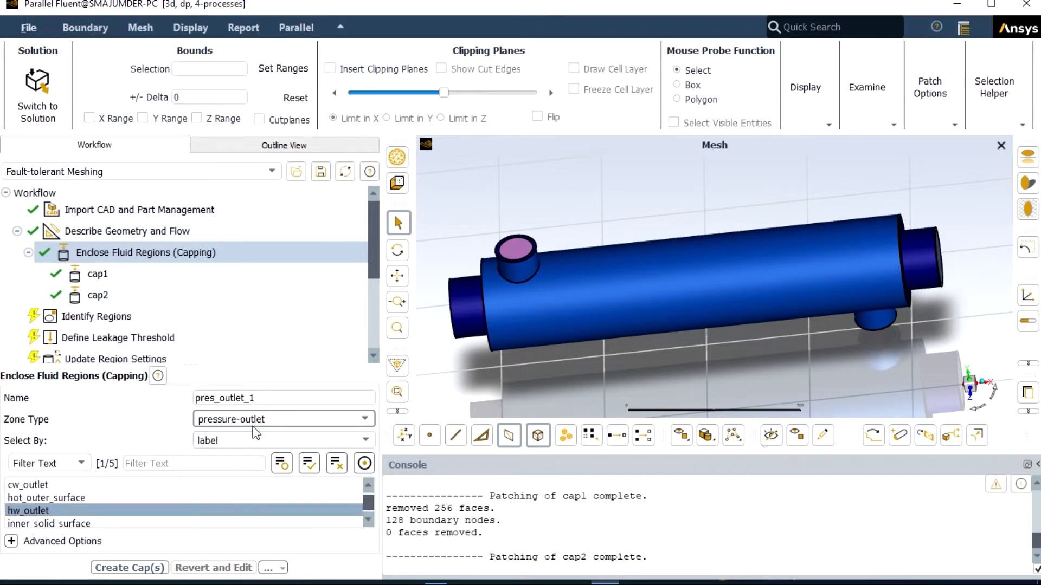
pyautogui.click(265, 398)
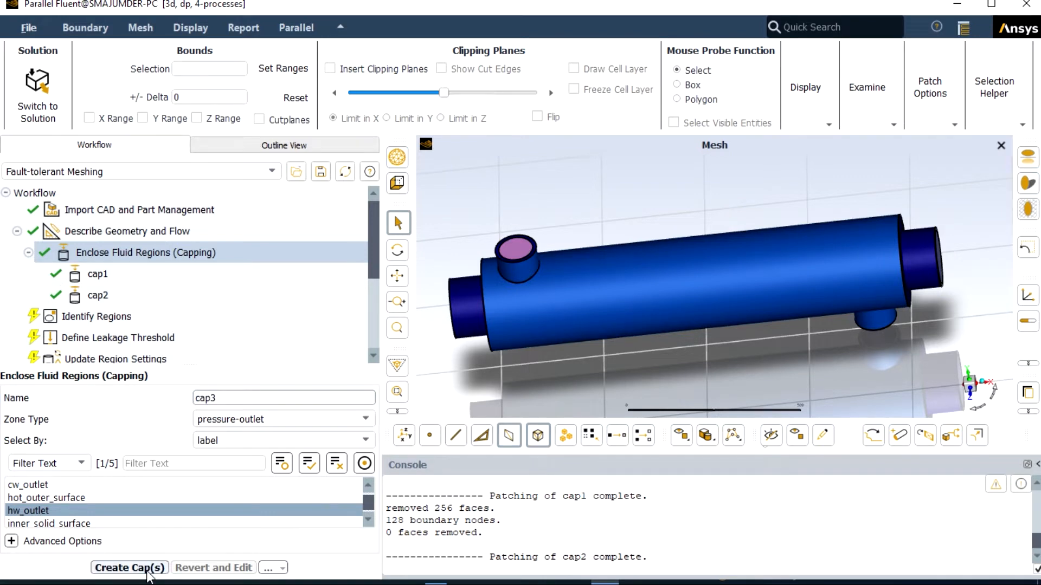
pyautogui.click(146, 570)
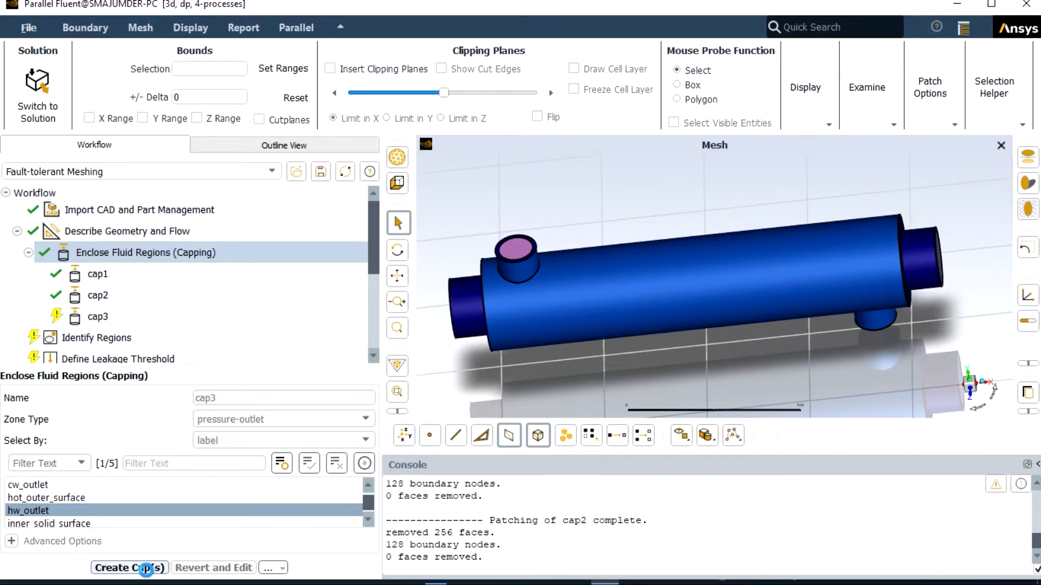
# Step: Create a pressure-outlet cap named cap4 on the cw_outlet label
pyautogui.click(968, 381)
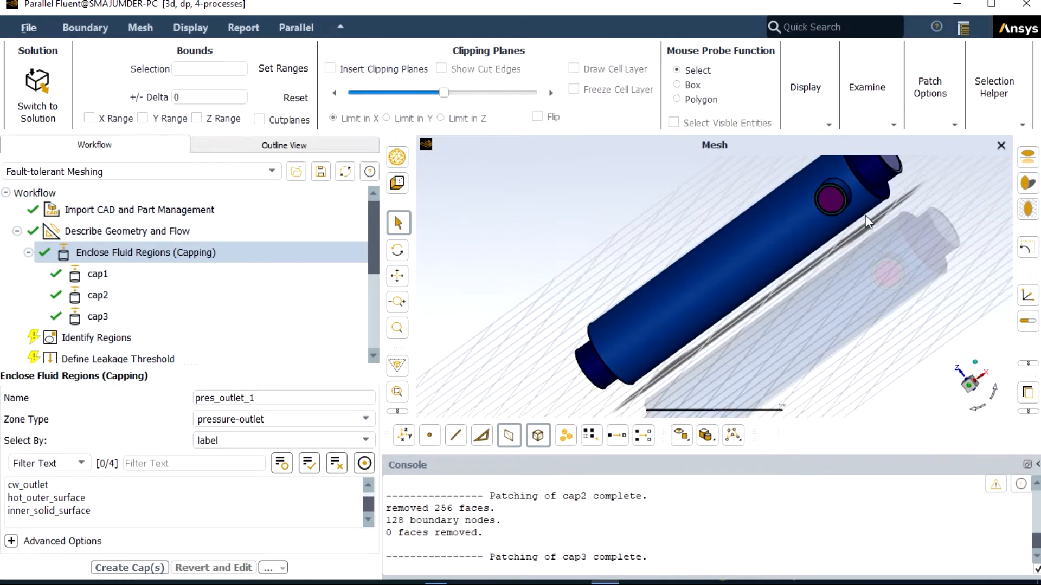
pyautogui.scroll(5, 846, 211)
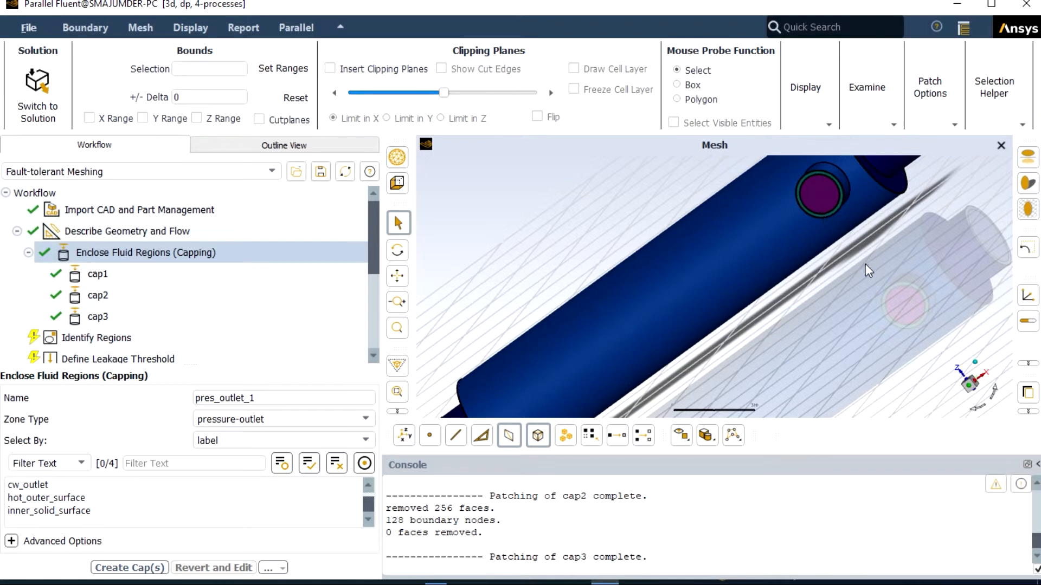
pyautogui.click(973, 409)
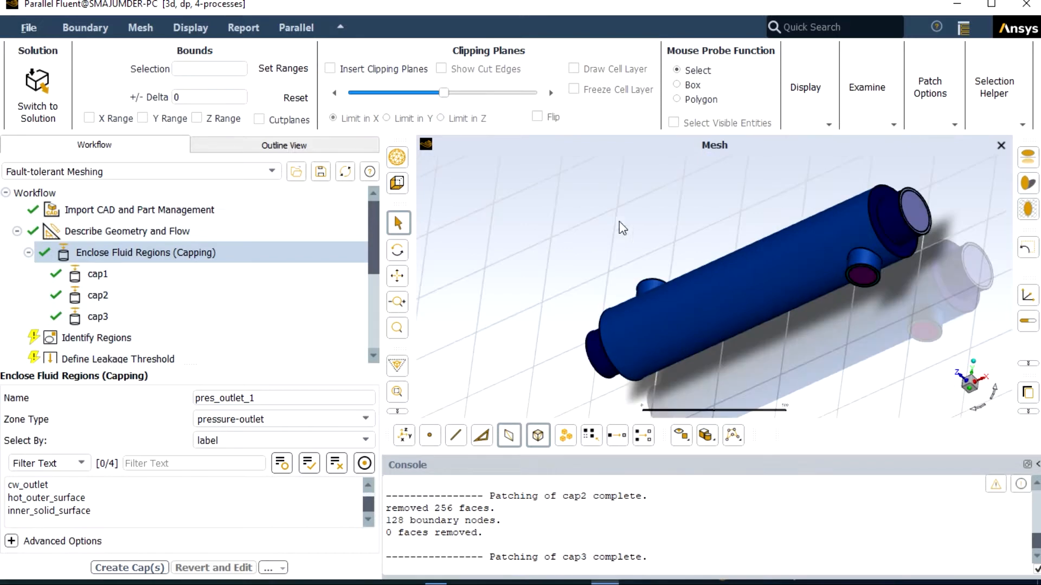
pyautogui.moveTo(171, 300)
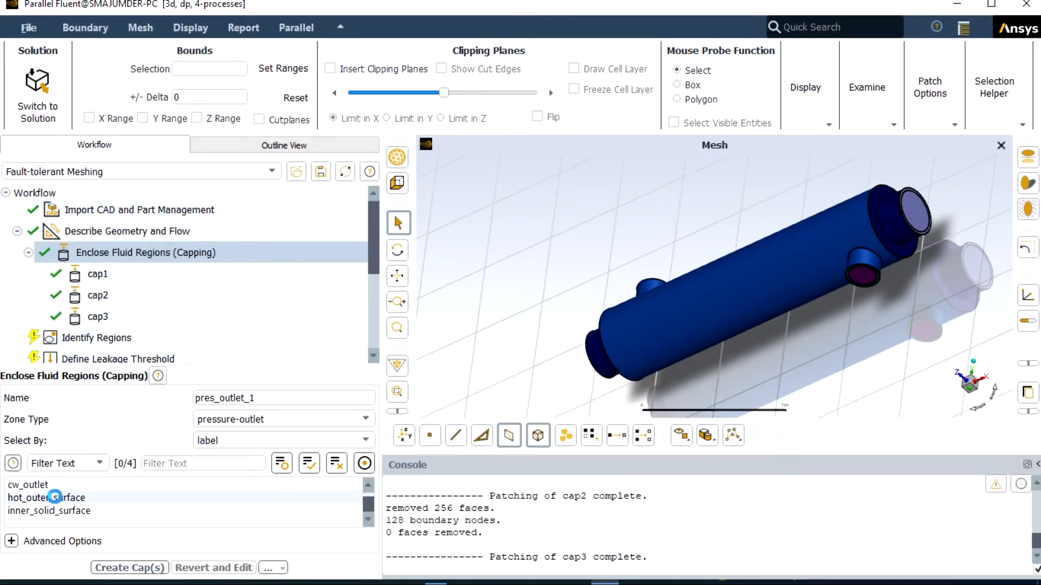
pyautogui.click(47, 485)
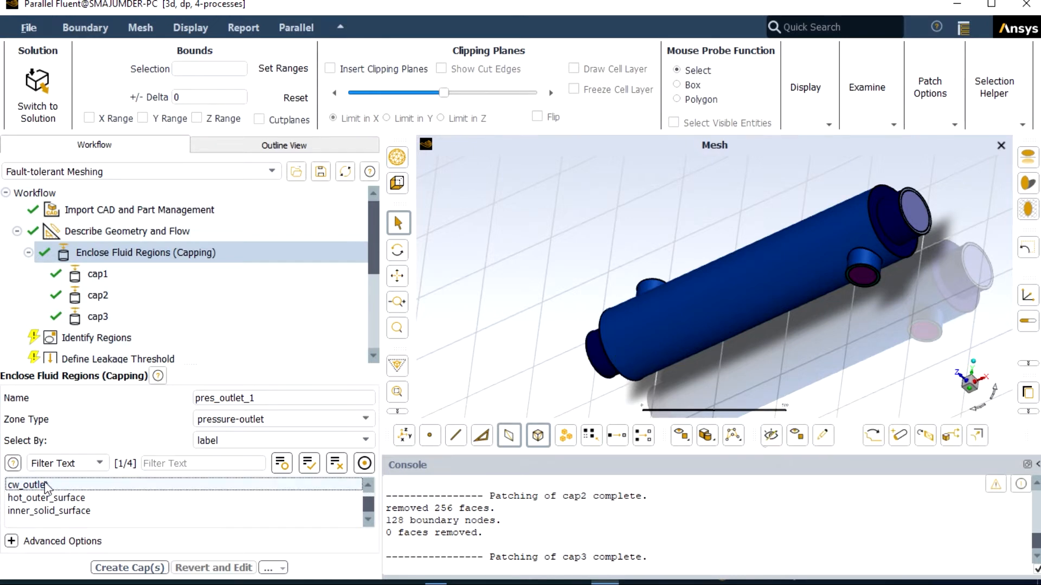
pyautogui.click(257, 397)
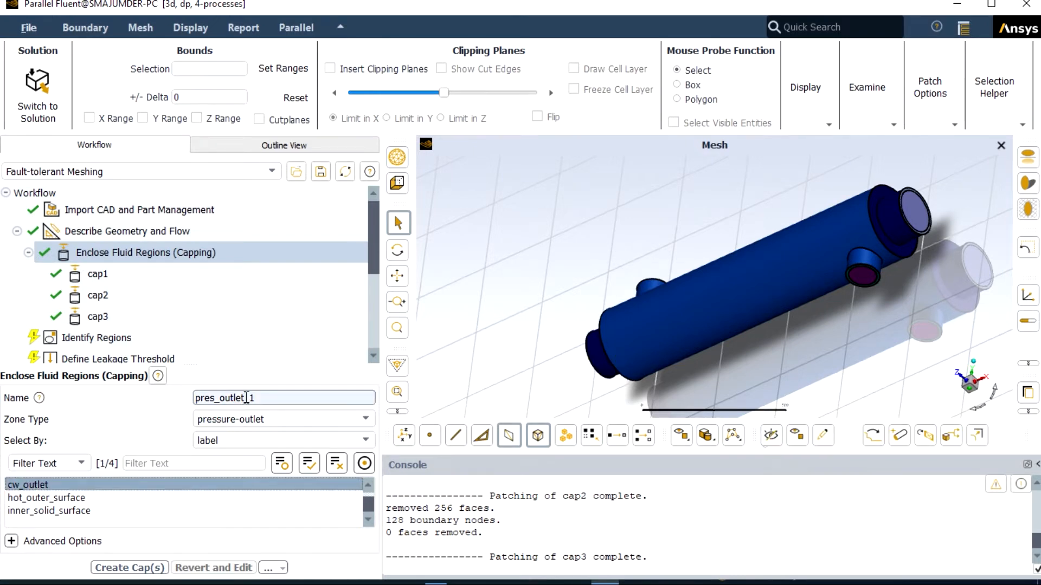
pyautogui.press('BackSpace')
pyautogui.press('BackSpace')
pyautogui.press('BackSpace')
pyautogui.press('BackSpace')
pyautogui.press('BackSpace')
pyautogui.press('BackSpace')
pyautogui.press('BackSpace')
pyautogui.press('BackSpace')
pyautogui.press('BackSpace')
pyautogui.press('BackSpace')
pyautogui.press('BackSpace')
pyautogui.press('BackSpace')
pyautogui.press('BackSpace')
pyautogui.write('cap4')
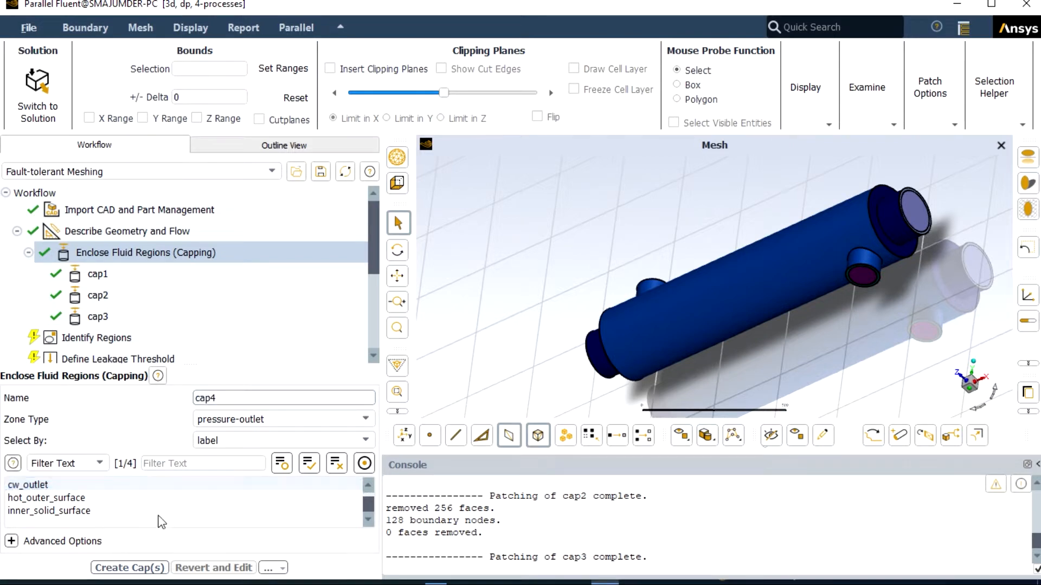
pyautogui.click(130, 568)
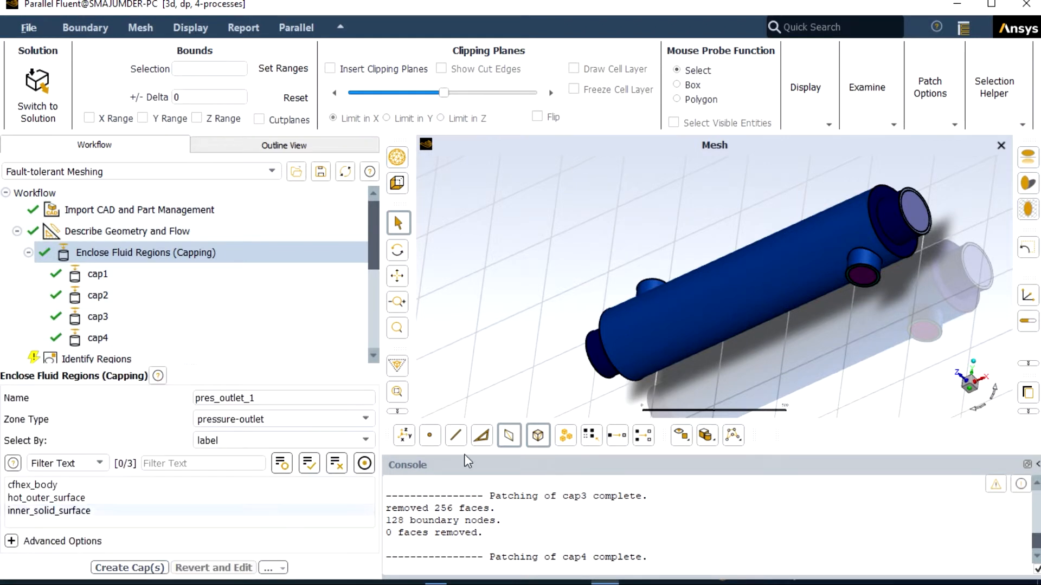
# Step: Examine the capped inlets and outlets of the heat exchanger from several sides
pyautogui.click(980, 409)
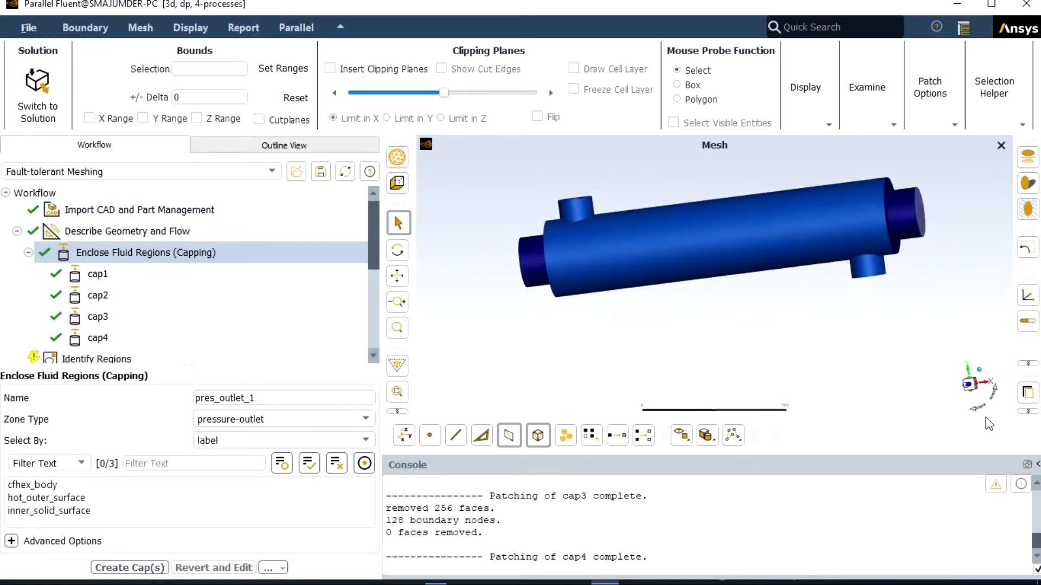
pyautogui.click(989, 405)
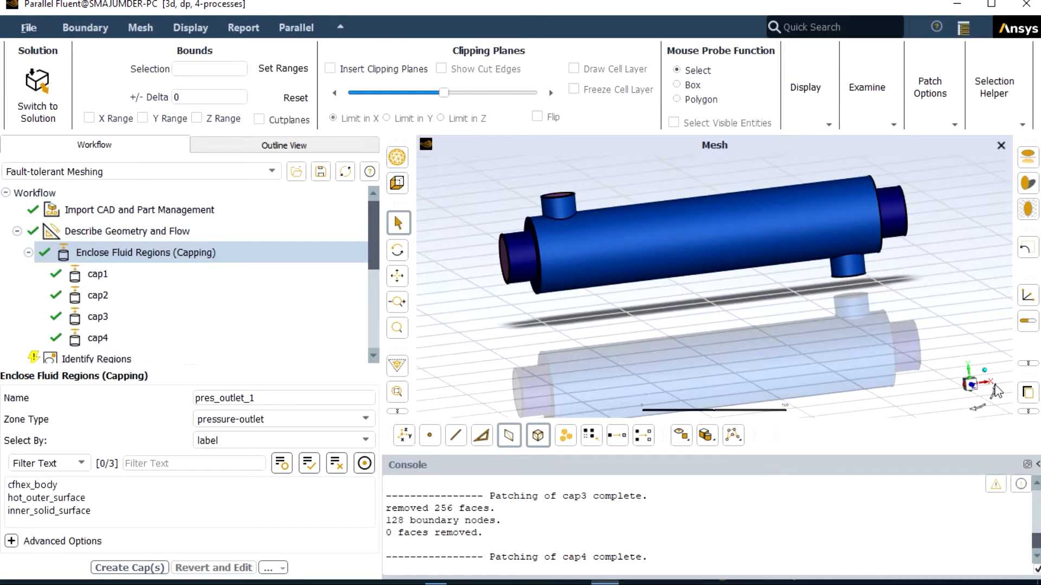
pyautogui.click(996, 390)
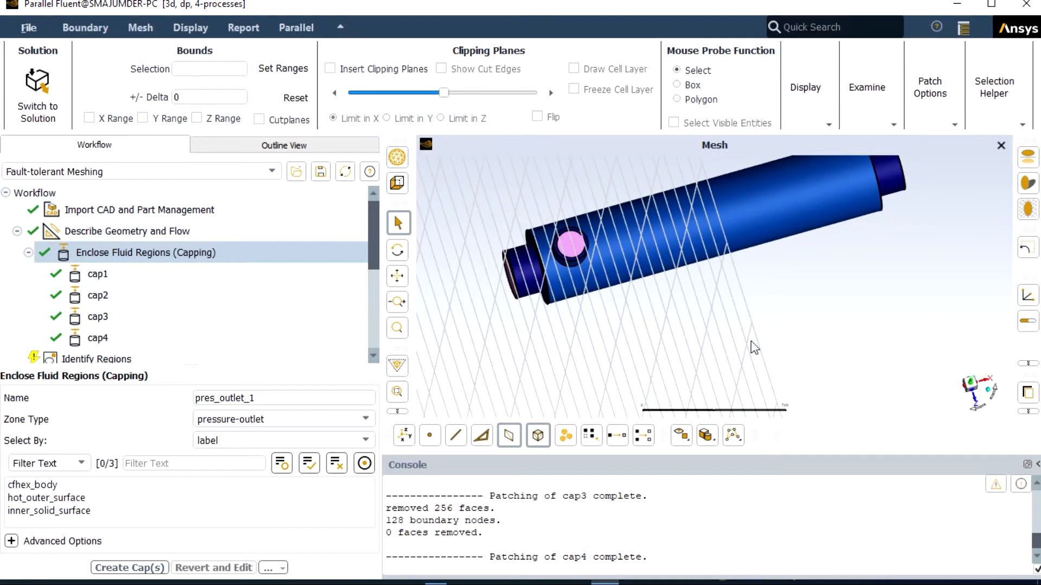
pyautogui.scroll(2, 570, 236)
pyautogui.scroll(-1, 569, 236)
pyautogui.scroll(-1, 711, 340)
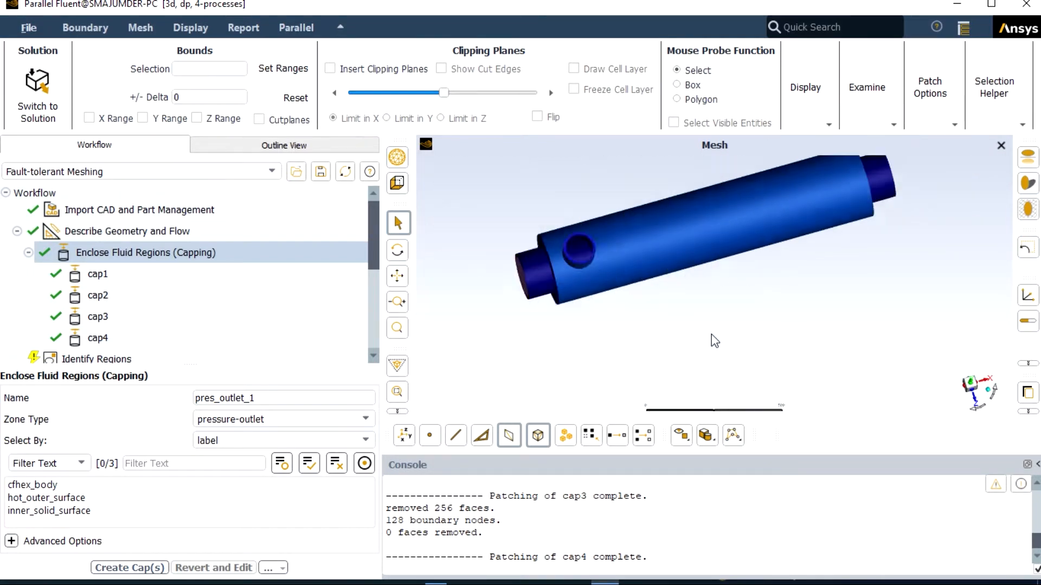
pyautogui.scroll(-2, 712, 336)
pyautogui.click(973, 409)
pyautogui.moveTo(958, 412); pyautogui.dragTo(957, 384)
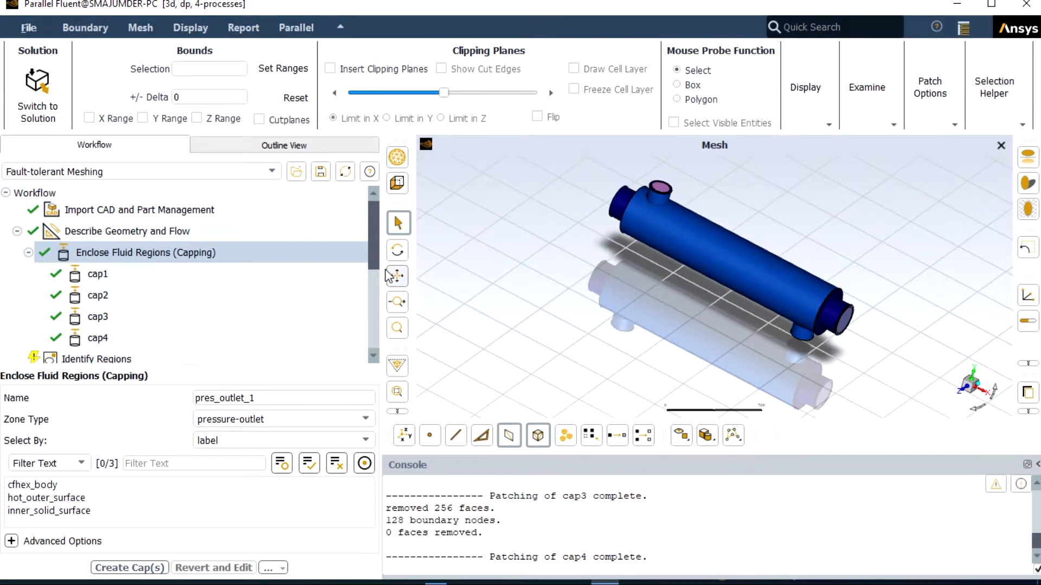
# Step: Start identifying a fluid region, defining its location with the Offset Method from the cap1 object
pyautogui.moveTo(373, 258); pyautogui.dragTo(377, 283)
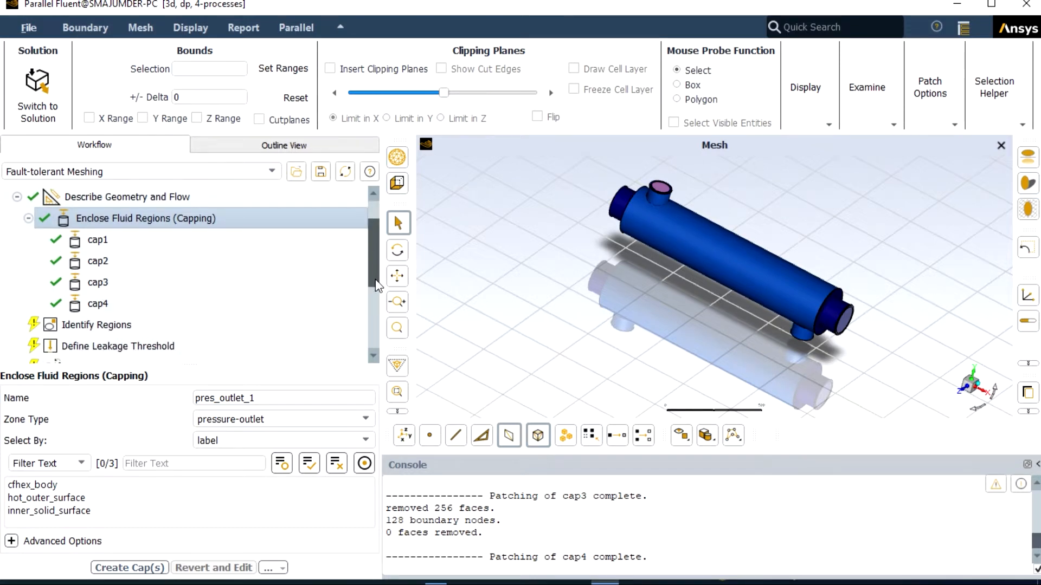
pyautogui.click(120, 327)
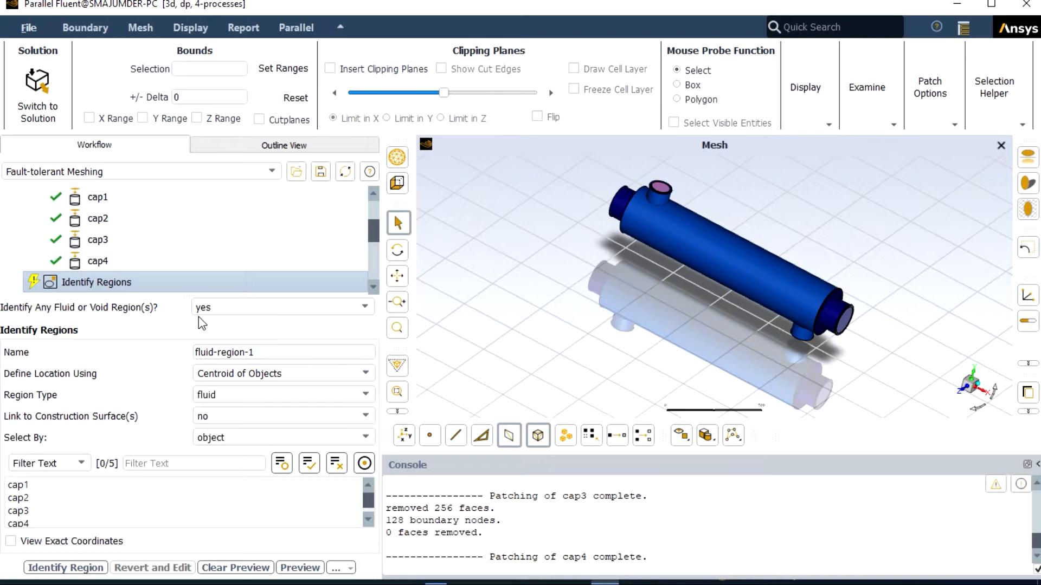
pyautogui.scroll(1, 724, 245)
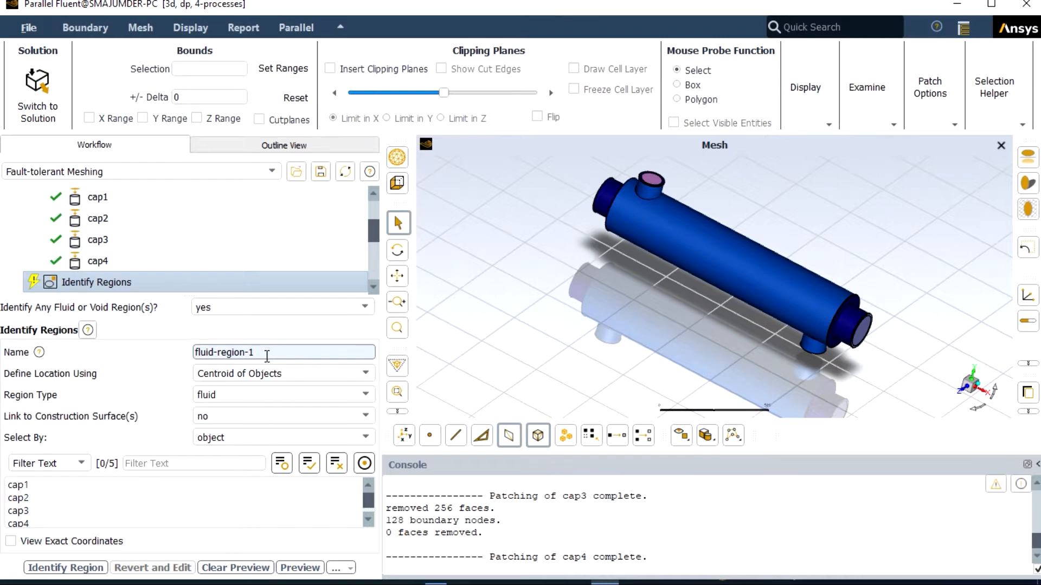
pyautogui.click(279, 376)
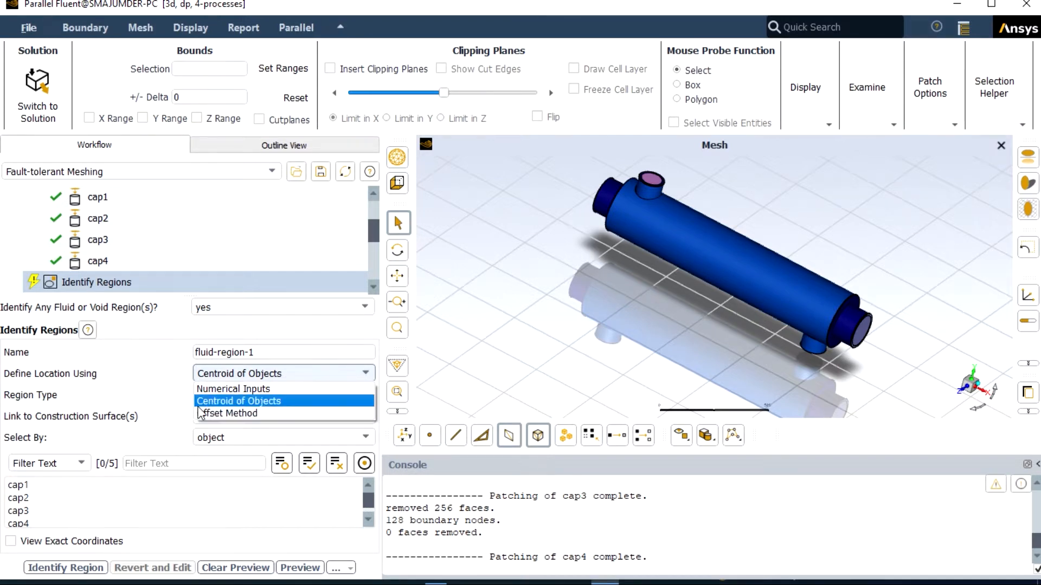
pyautogui.click(217, 414)
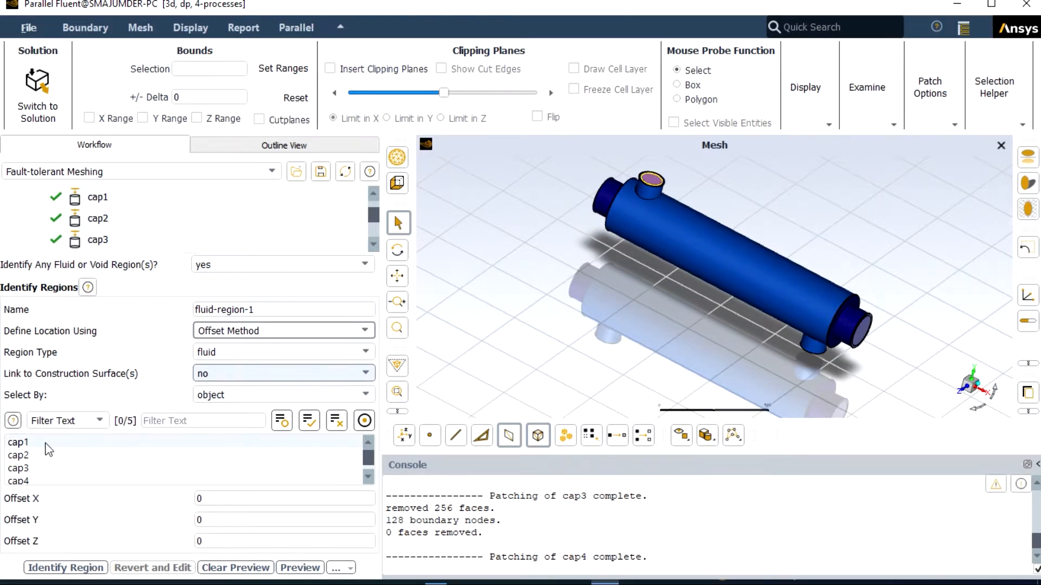
pyautogui.click(27, 447)
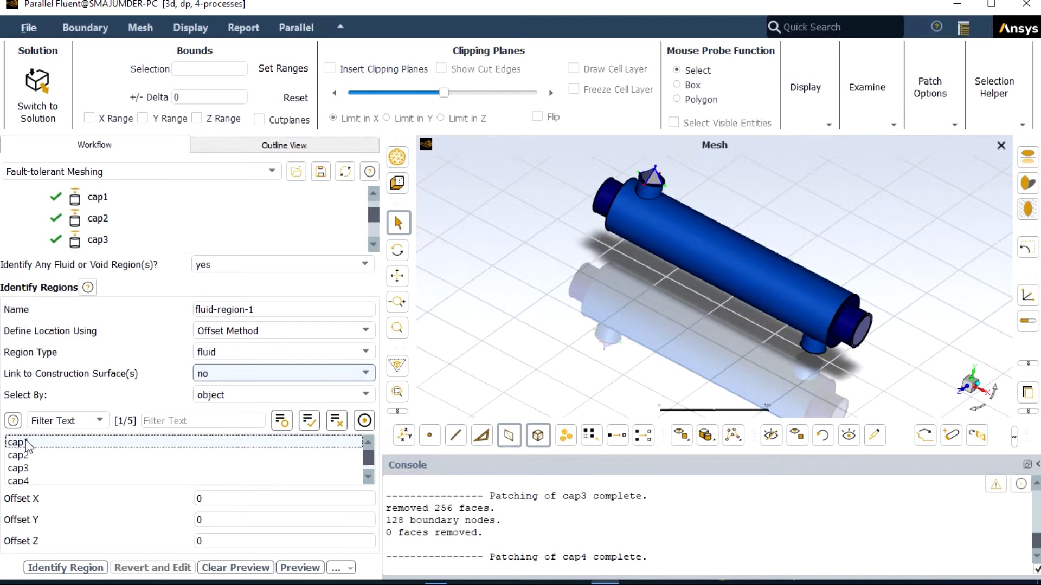
# Step: Set the region point's Y offset from cap1 to -50
pyautogui.click(963, 400)
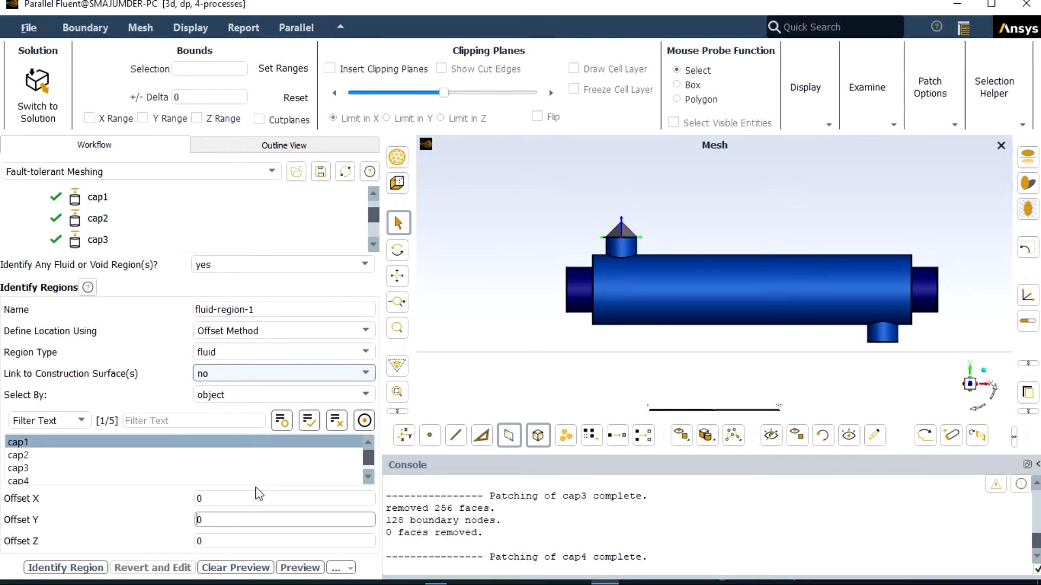
pyautogui.write('-2')
pyautogui.scroll(3, 627, 255)
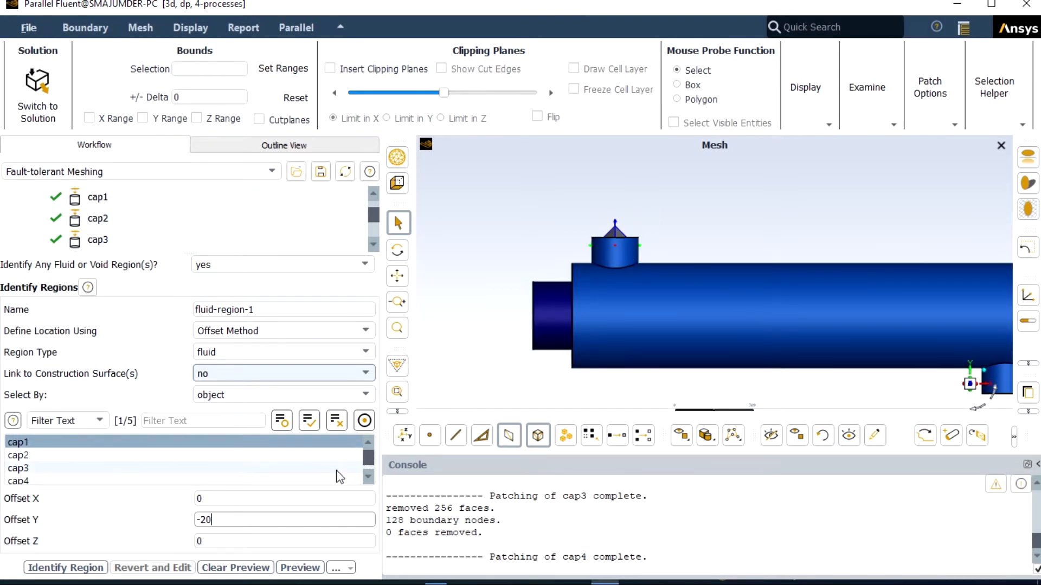
pyautogui.press('BackSpace')
pyautogui.press('BackSpace')
pyautogui.write('50')
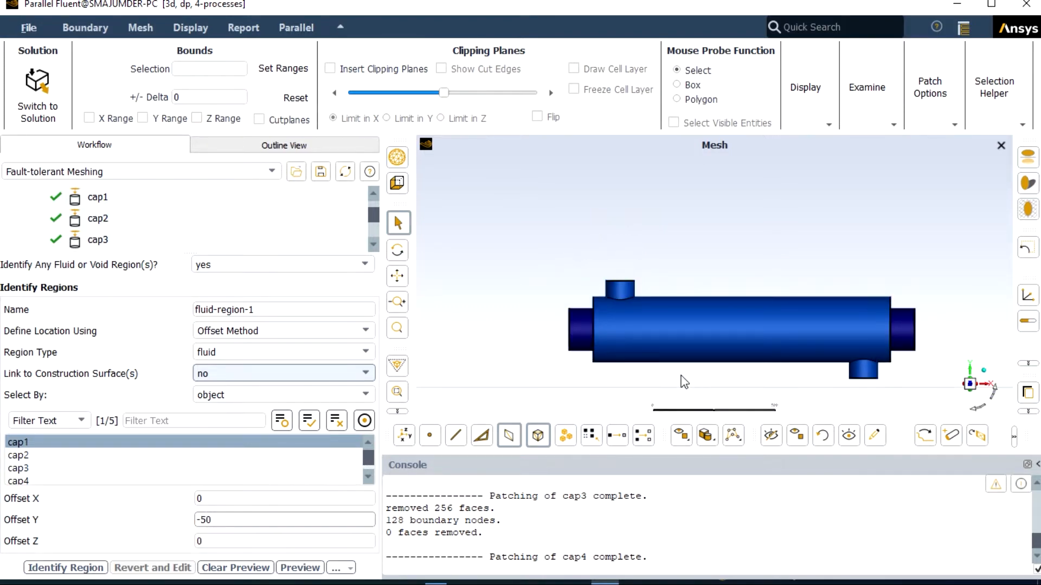
# Step: Insert a clipping plane limited in Z to check the region point inside the cap1 nozzle
pyautogui.scroll(-1, 680, 378)
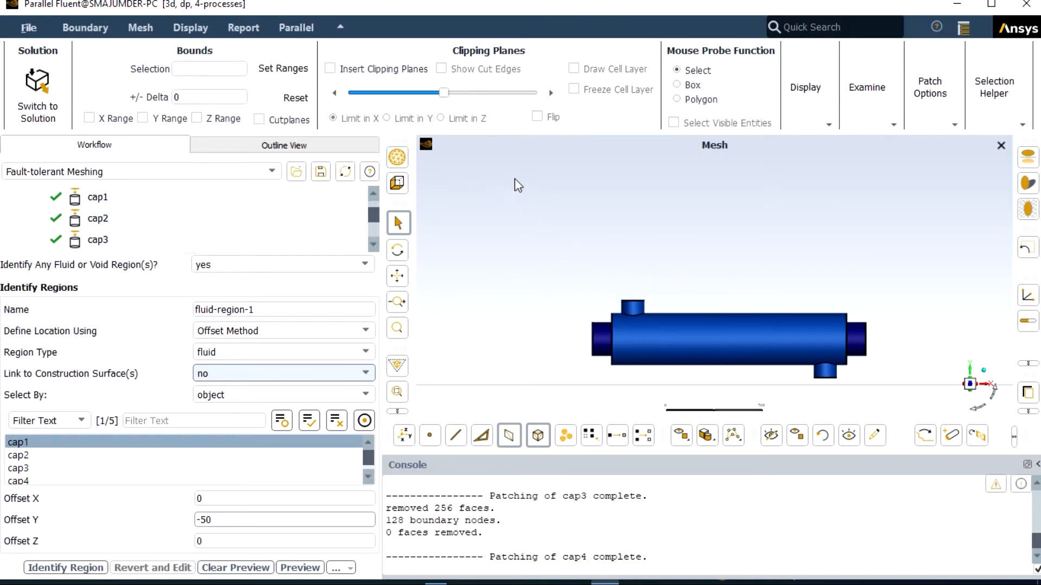
pyautogui.click(330, 69)
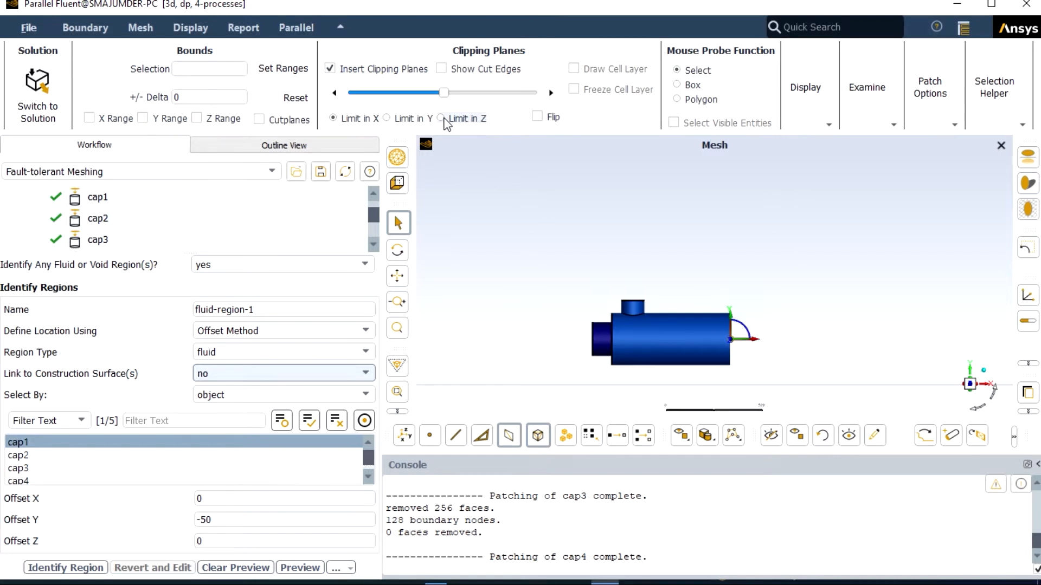
pyautogui.click(442, 118)
pyautogui.scroll(5, 643, 336)
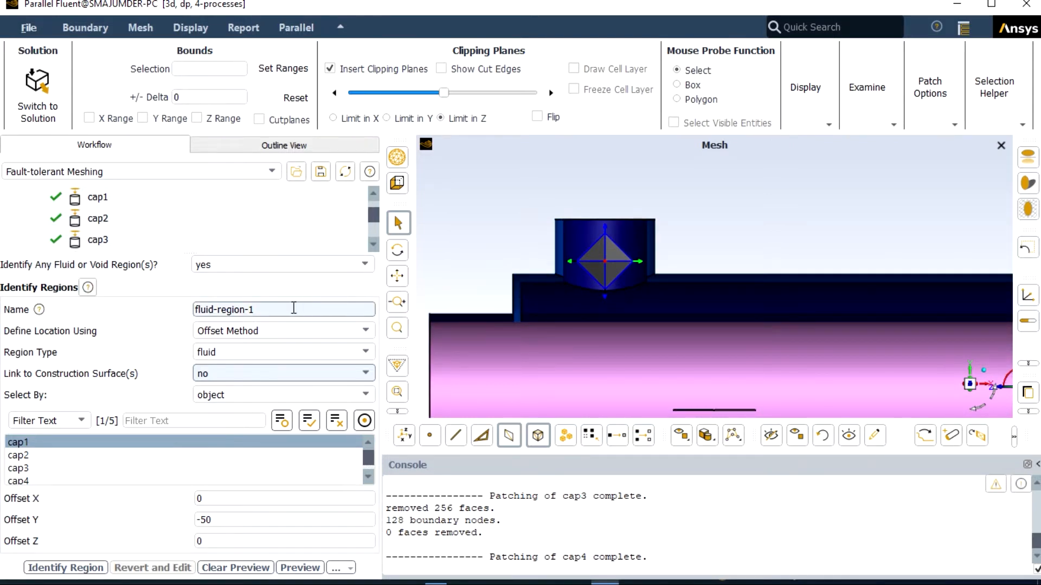
# Step: Name the region hot-fluid-region and identify it
pyautogui.click(274, 309)
pyautogui.press('BackSpace')
pyautogui.press('BackSpace')
pyautogui.press('Home')
pyautogui.write('hot-')
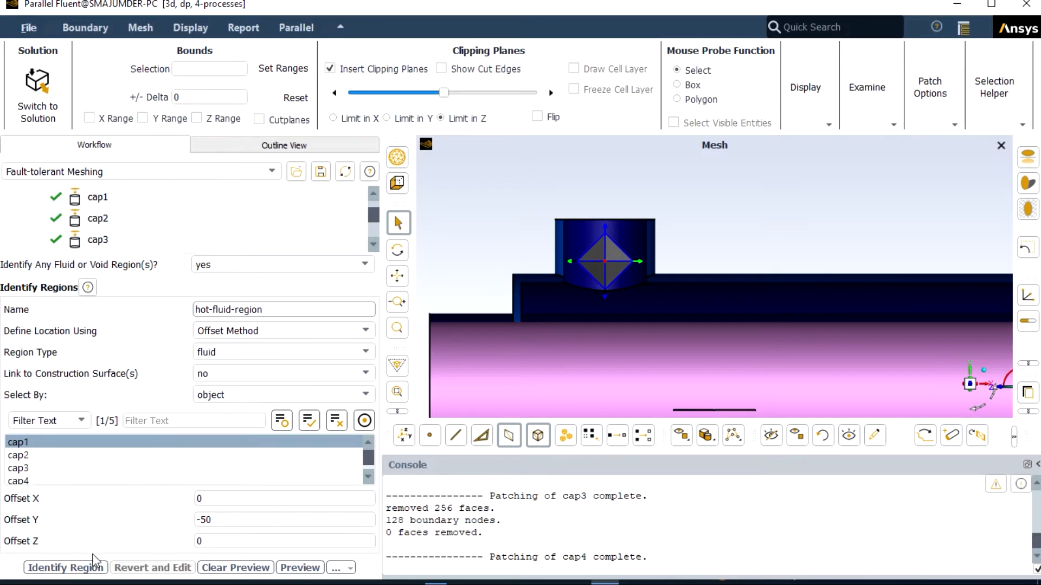
pyautogui.click(93, 568)
# Step: Start another fluid region, defining its location with the Offset Method from the cap2 object
pyautogui.scroll(-5, 499, 314)
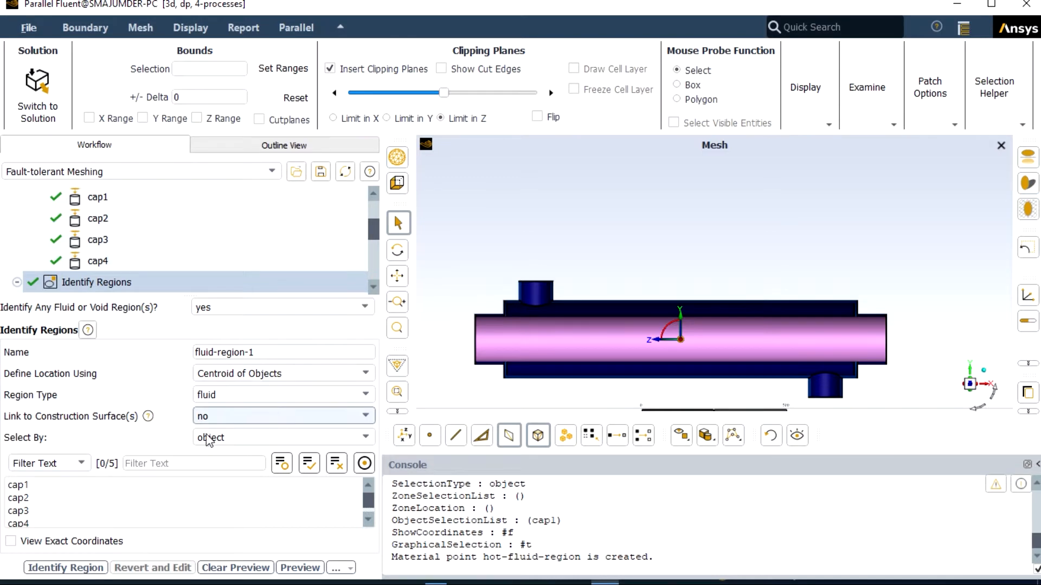
pyautogui.click(27, 498)
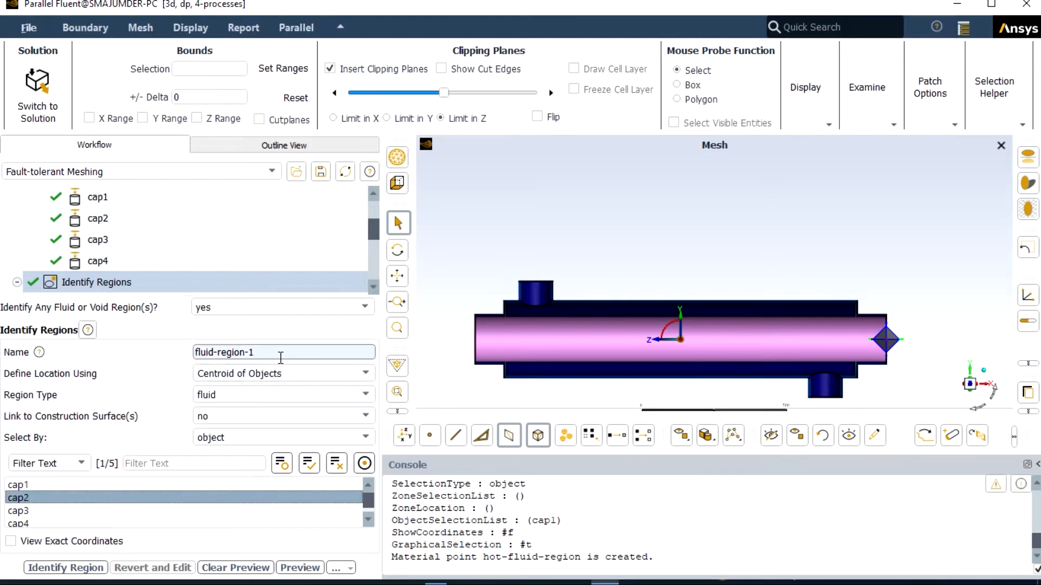
pyautogui.click(355, 373)
pyautogui.click(356, 373)
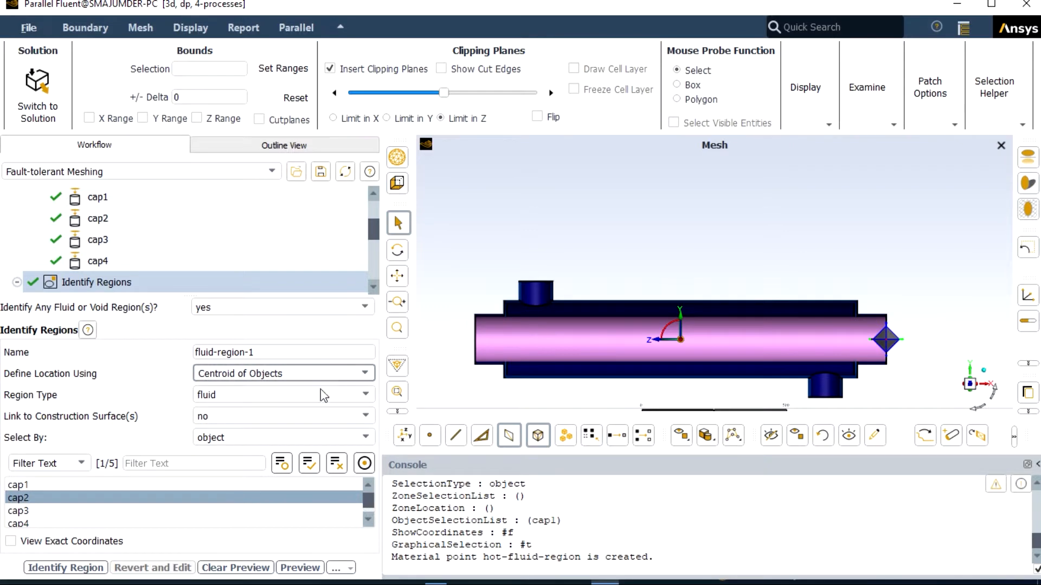
pyautogui.click(365, 373)
pyautogui.click(299, 414)
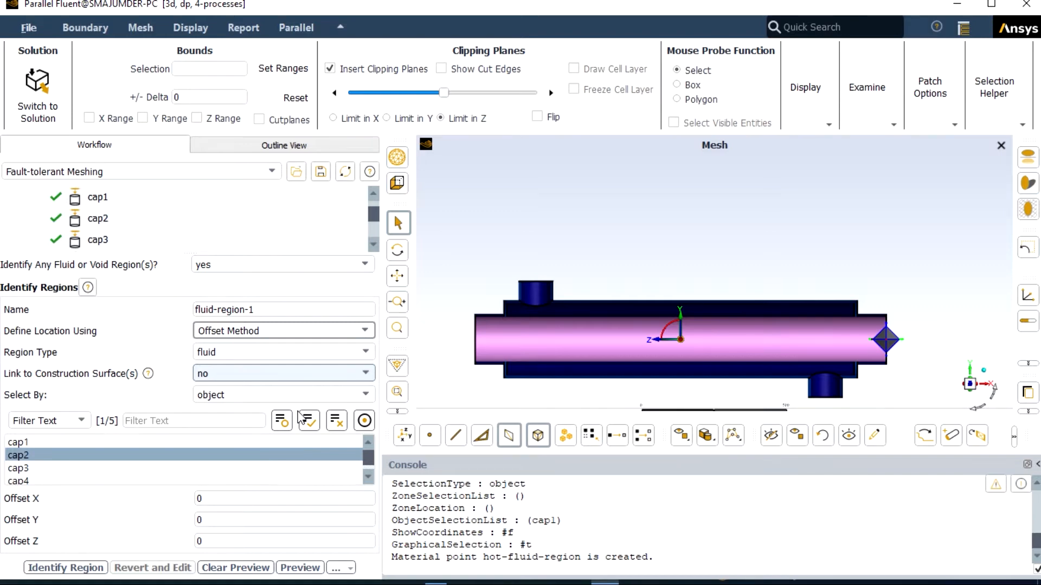
# Step: Name the new fluid region cold-fluid-region
pyautogui.click(258, 306)
pyautogui.press('BackSpace')
pyautogui.press('BackSpace')
pyautogui.click(196, 309)
pyautogui.write('cold-')
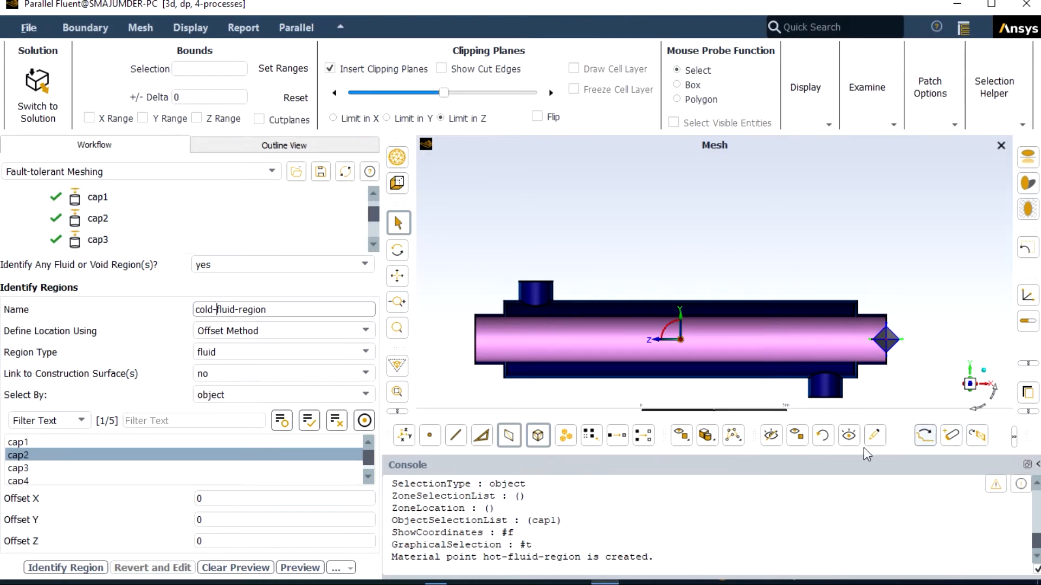
# Step: Set the region point's X offset from cap2 to -50 and identify the cold fluid region
pyautogui.click(201, 498)
pyautogui.press('BackSpace')
pyautogui.write('-50')
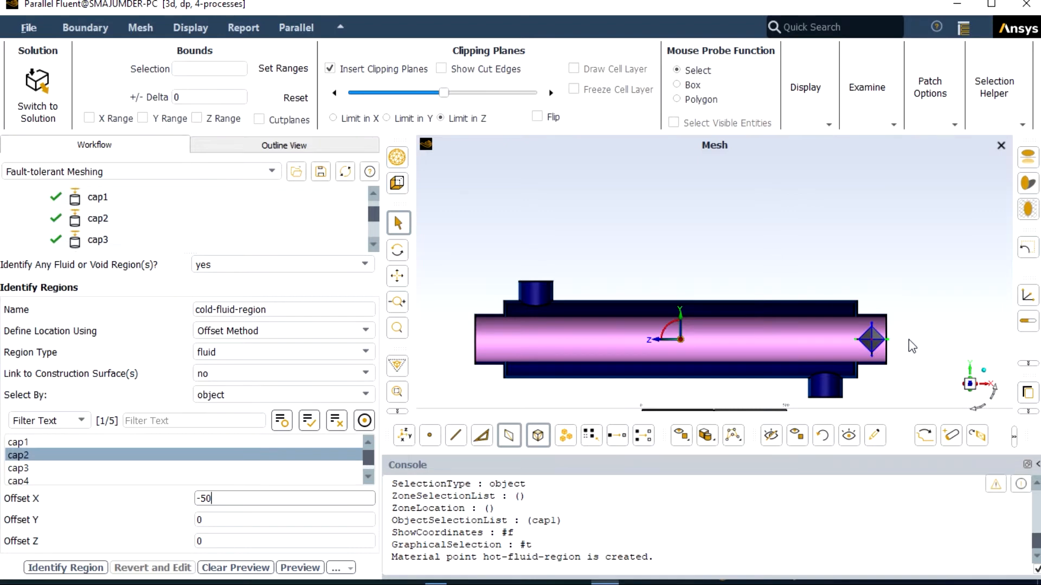
pyautogui.scroll(1, 909, 339)
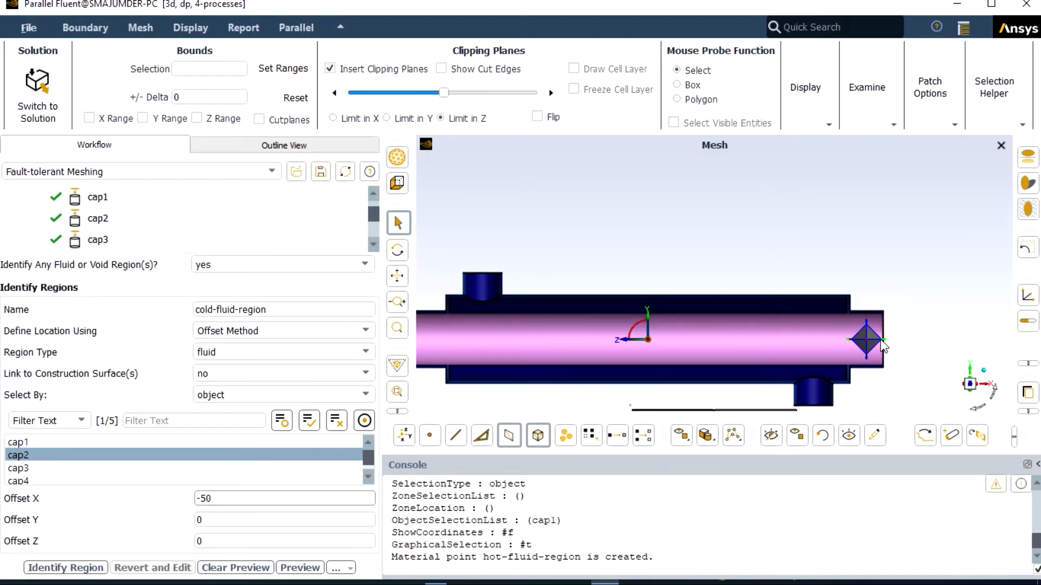
pyautogui.click(84, 571)
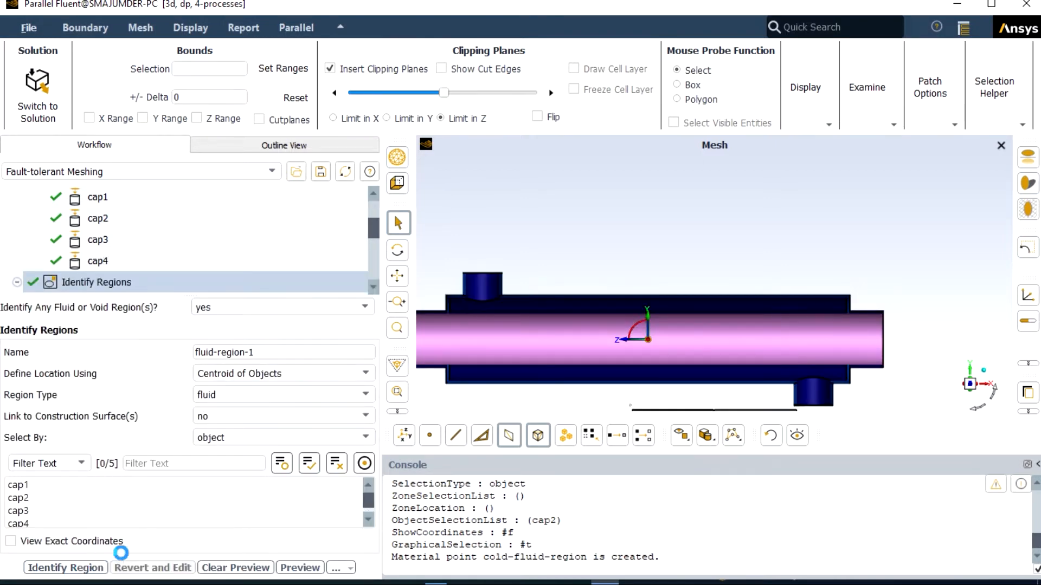
# Step: Set the next region's type to void and name it void-region
pyautogui.scroll(-2, 492, 385)
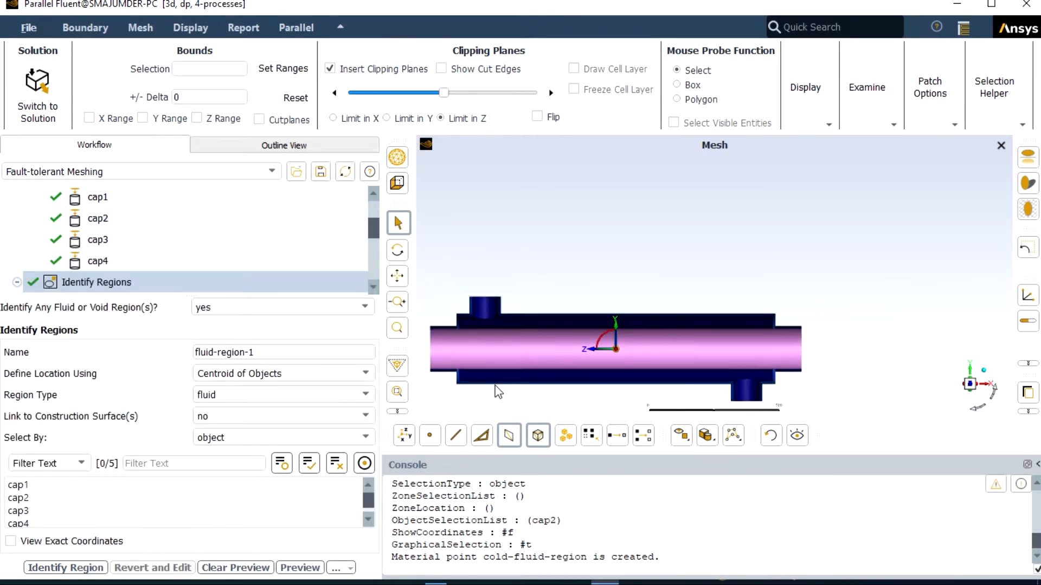
pyautogui.scroll(-2, 496, 390)
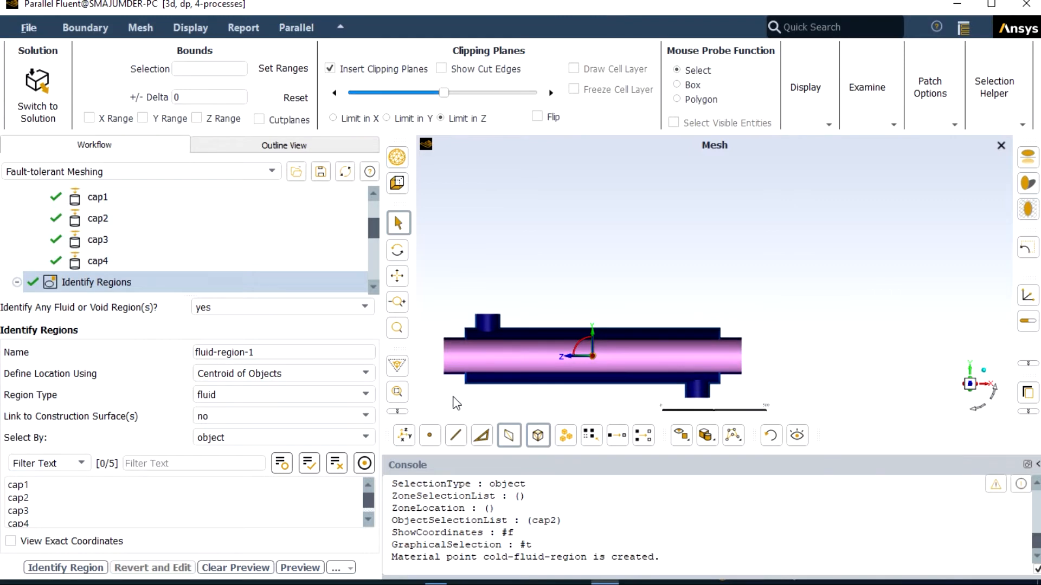
pyautogui.scroll(2, 454, 401)
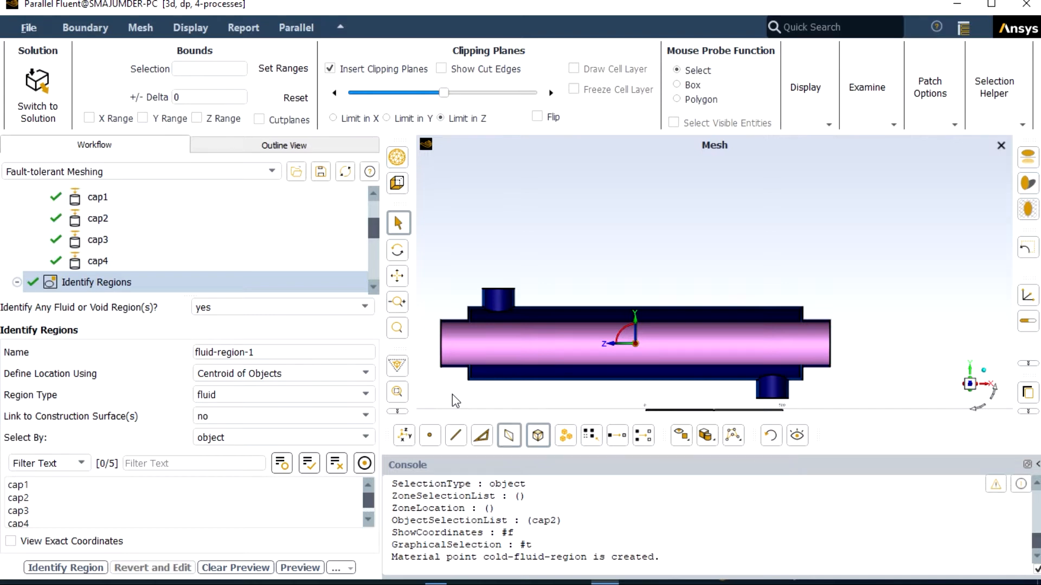
pyautogui.click(369, 396)
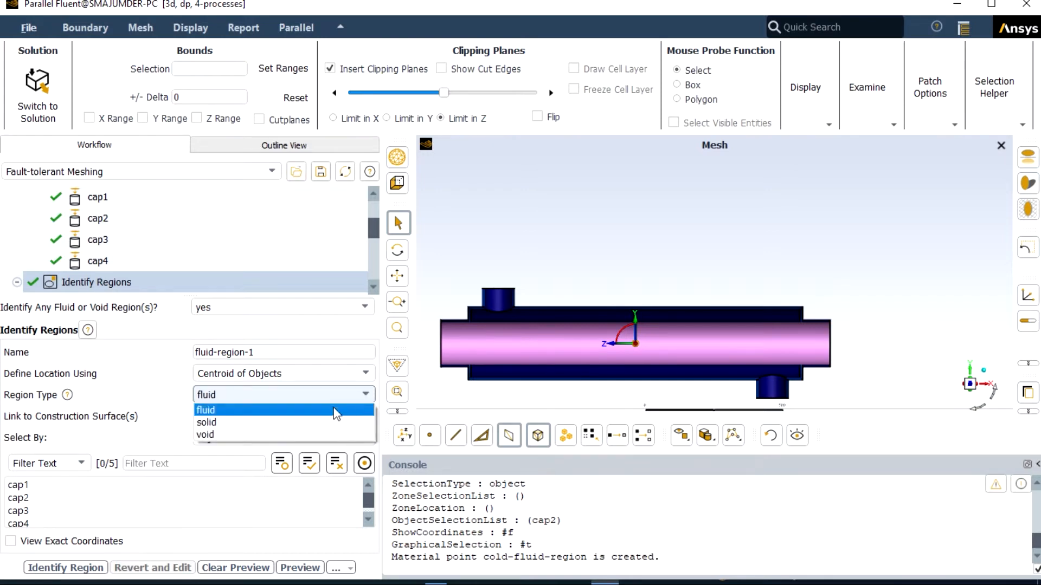
pyautogui.click(296, 435)
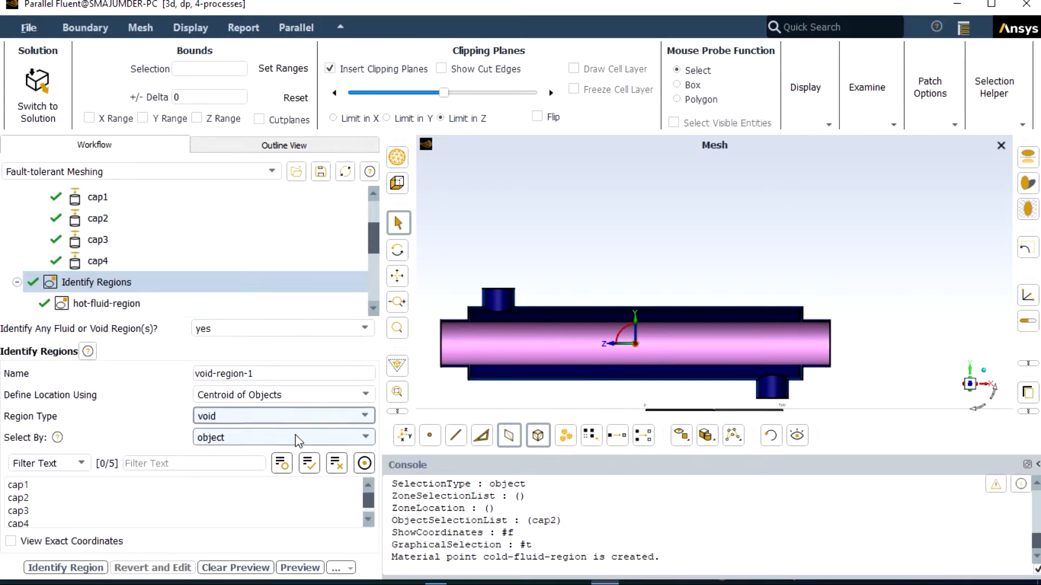
pyautogui.click(264, 374)
pyautogui.press('BackSpace')
pyautogui.press('BackSpace')
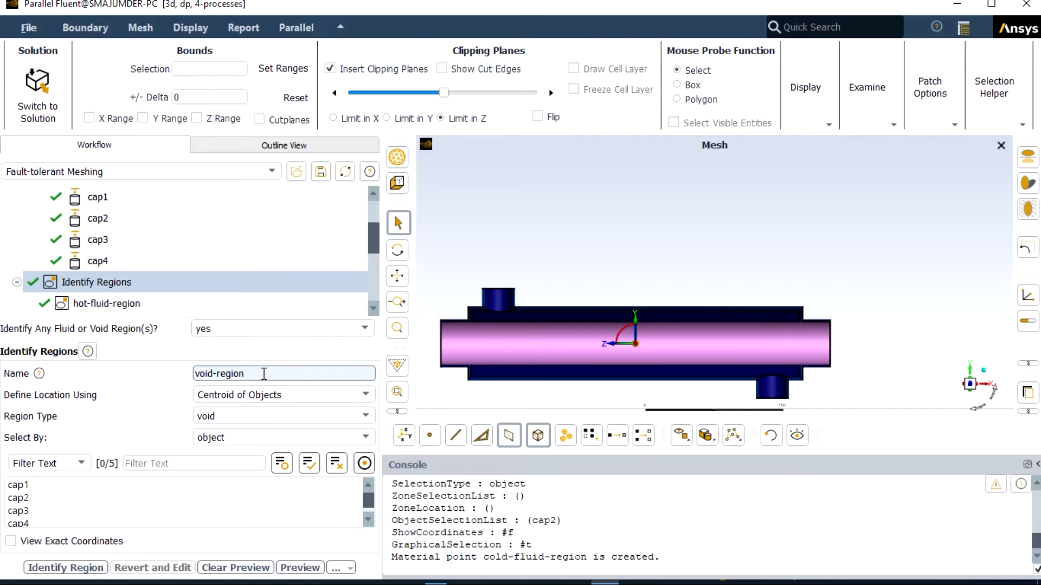
# Step: Define the void region's location with the Offset Method from the counterflow_he object
pyautogui.click(283, 401)
pyautogui.click(280, 434)
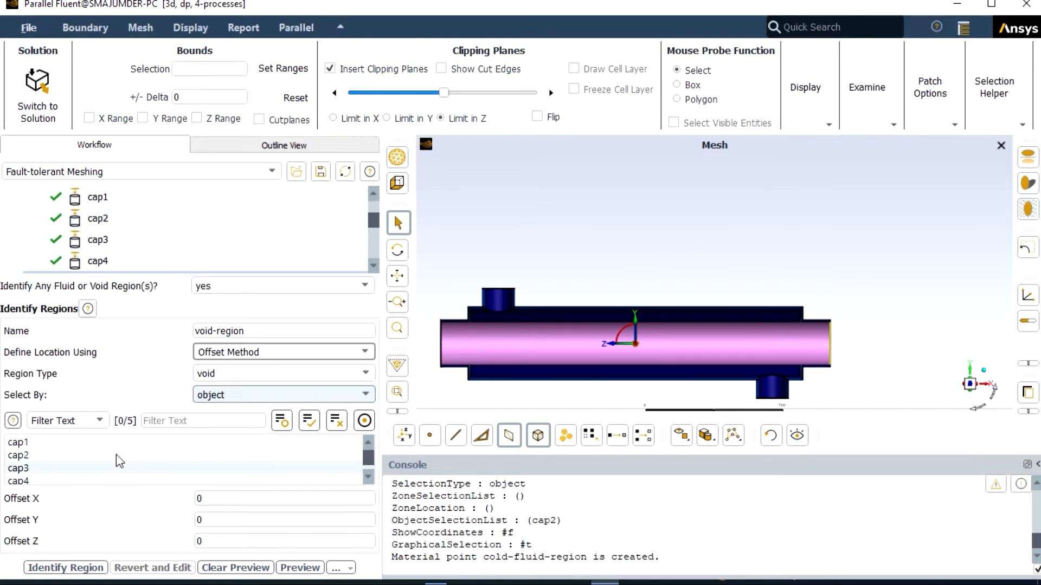
pyautogui.scroll(-1, 100, 465)
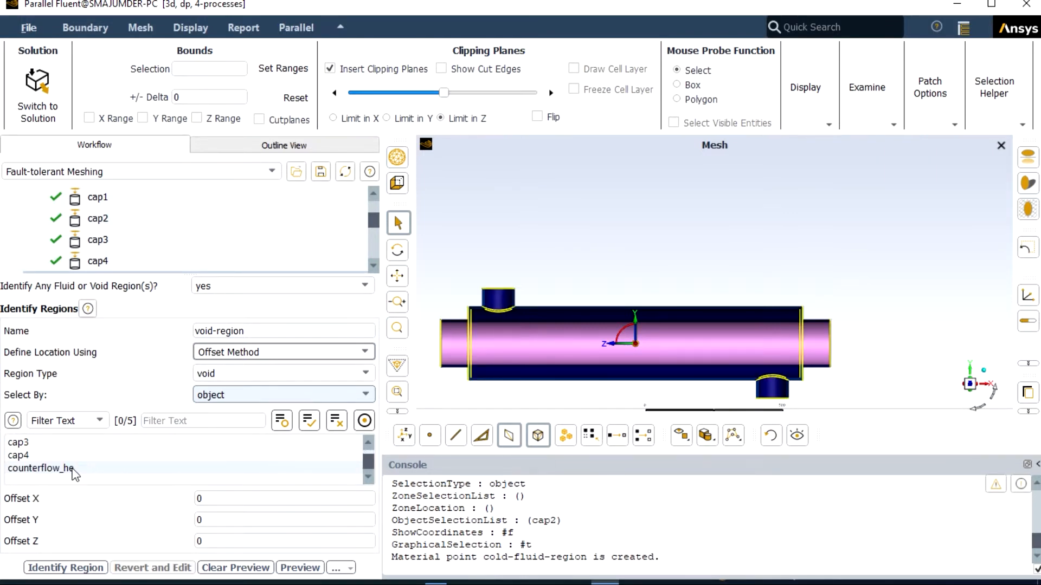
pyautogui.click(75, 469)
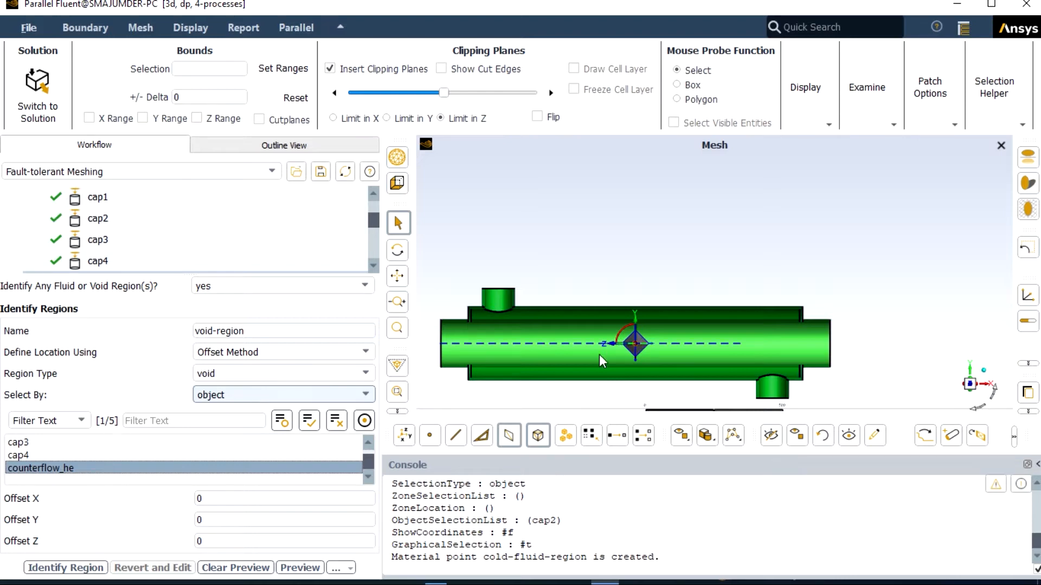
# Step: Set the void region point's Y offset from counterflow_he to 250 and identify the region
pyautogui.click(199, 519)
pyautogui.write('200')
pyautogui.press('End')
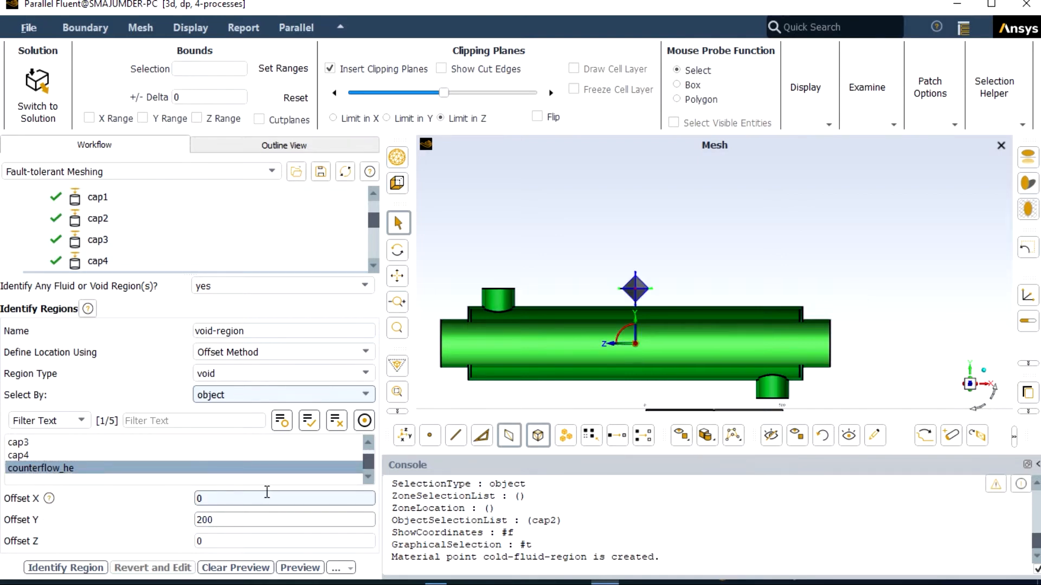
pyautogui.scroll(5, 658, 352)
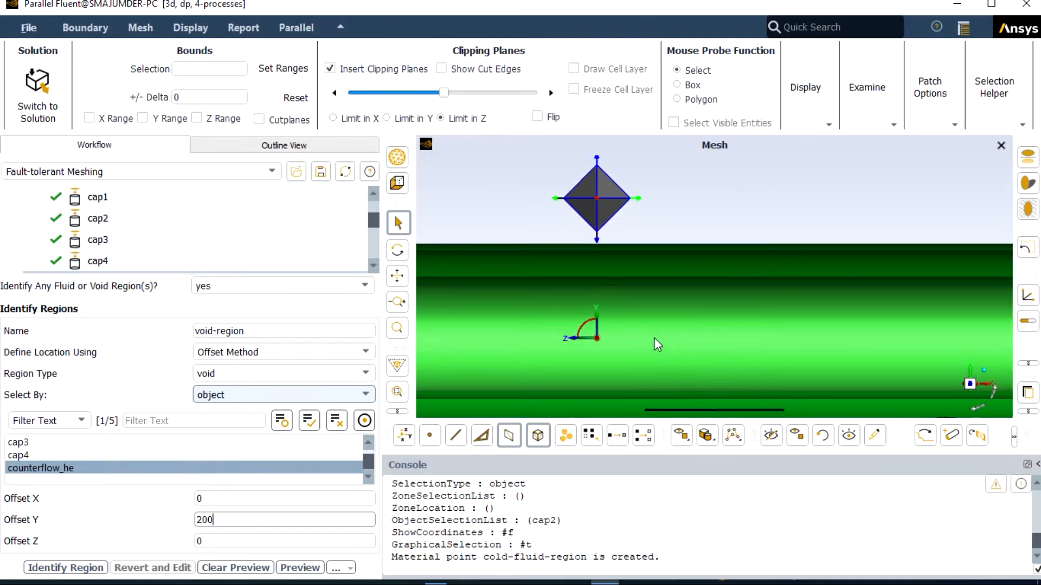
pyautogui.scroll(-5, 653, 337)
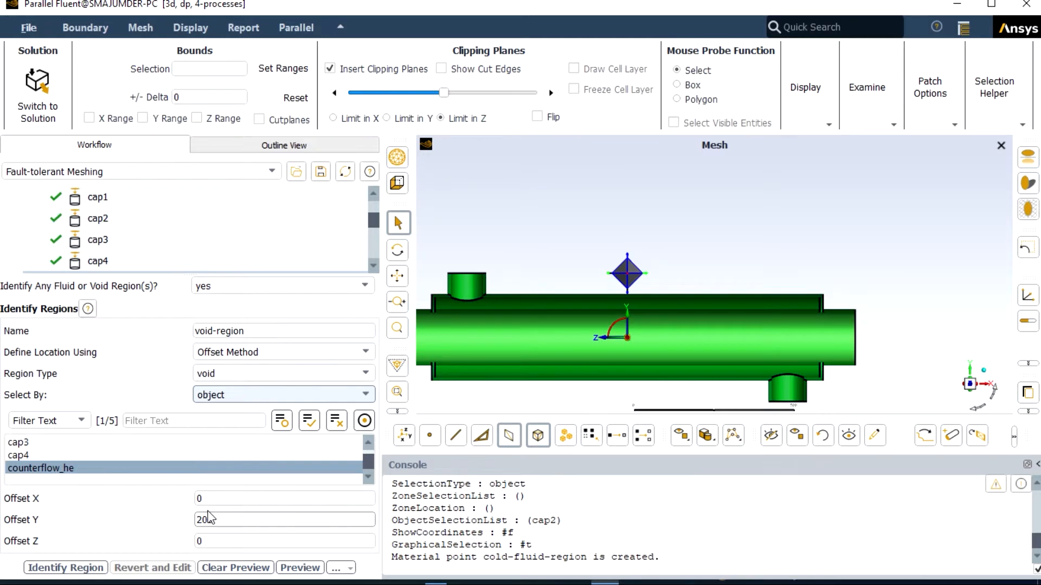
pyautogui.click(209, 519)
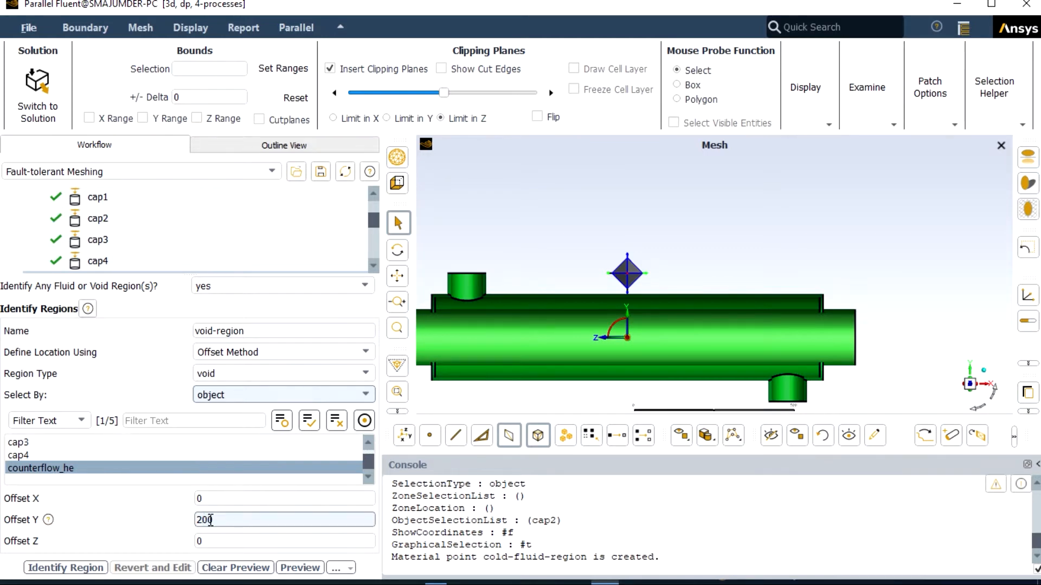
pyautogui.press('Delete')
pyautogui.write('5')
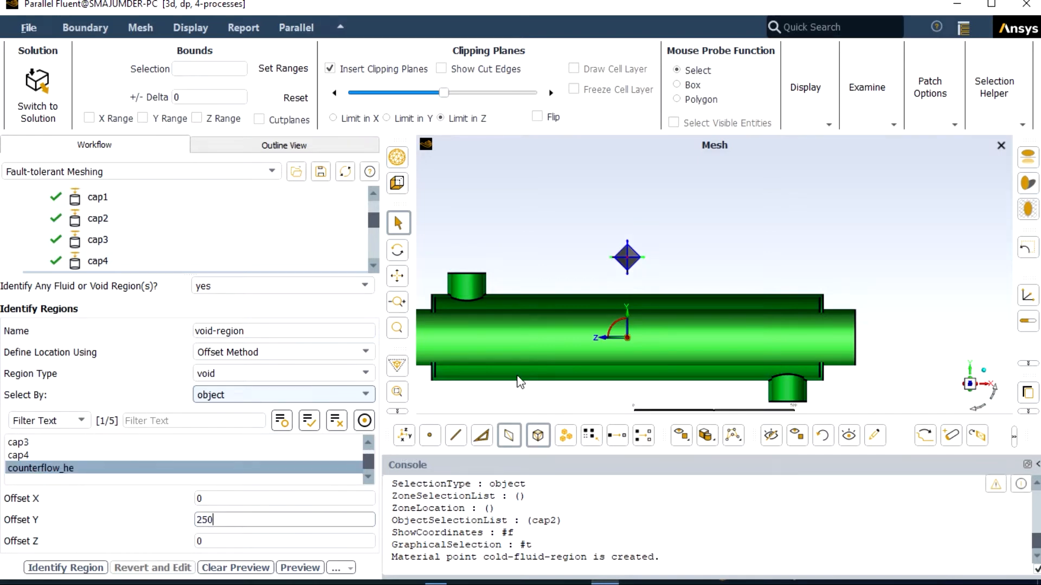
pyautogui.click(86, 572)
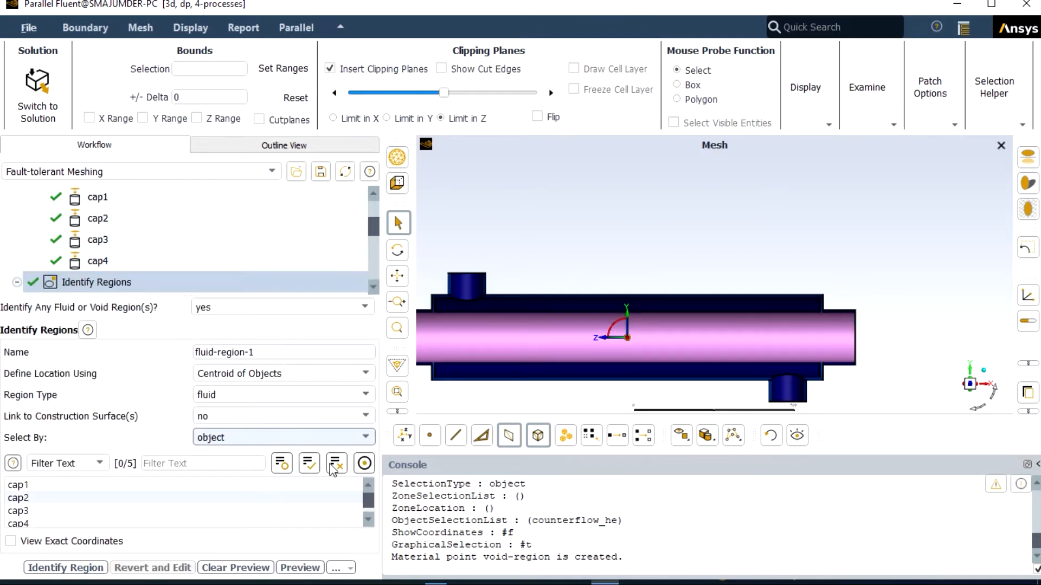
# Step: Complete the Define Leakage Threshold task, answering no to closing any leakages for the regions
pyautogui.scroll(-1, 471, 393)
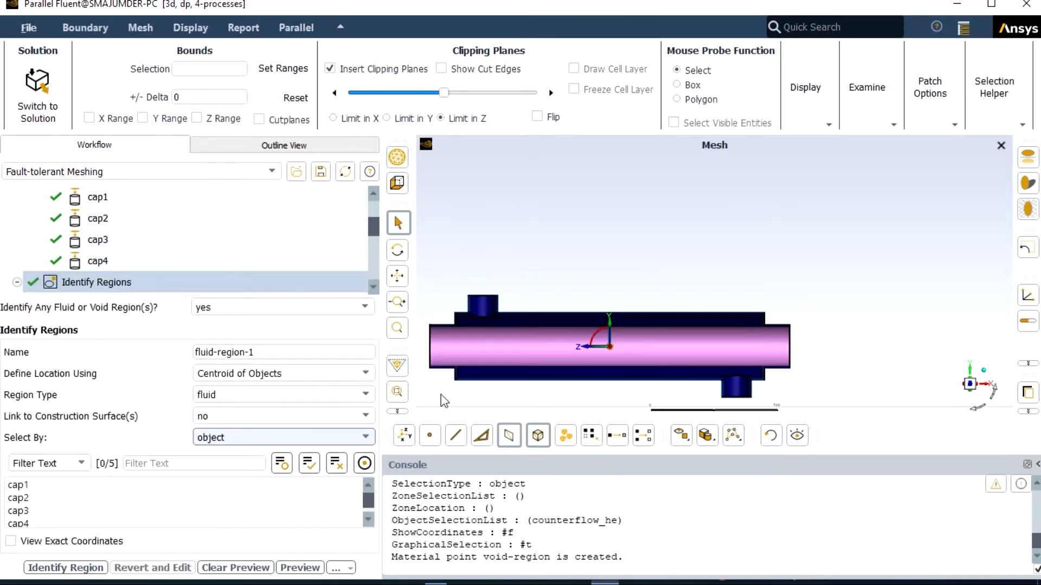
pyautogui.scroll(1, 433, 386)
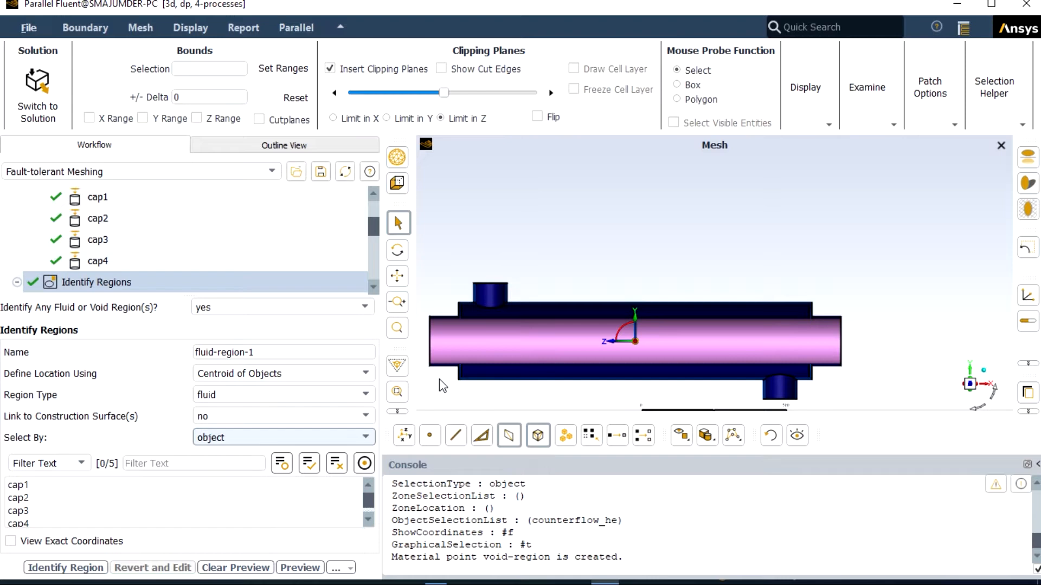
pyautogui.scroll(-3, 317, 259)
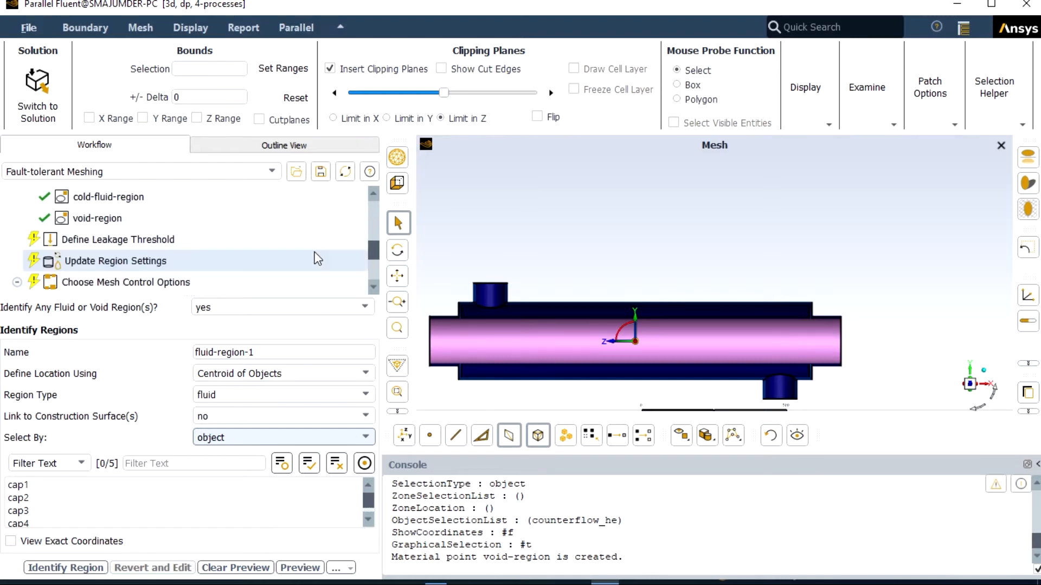
pyautogui.click(274, 239)
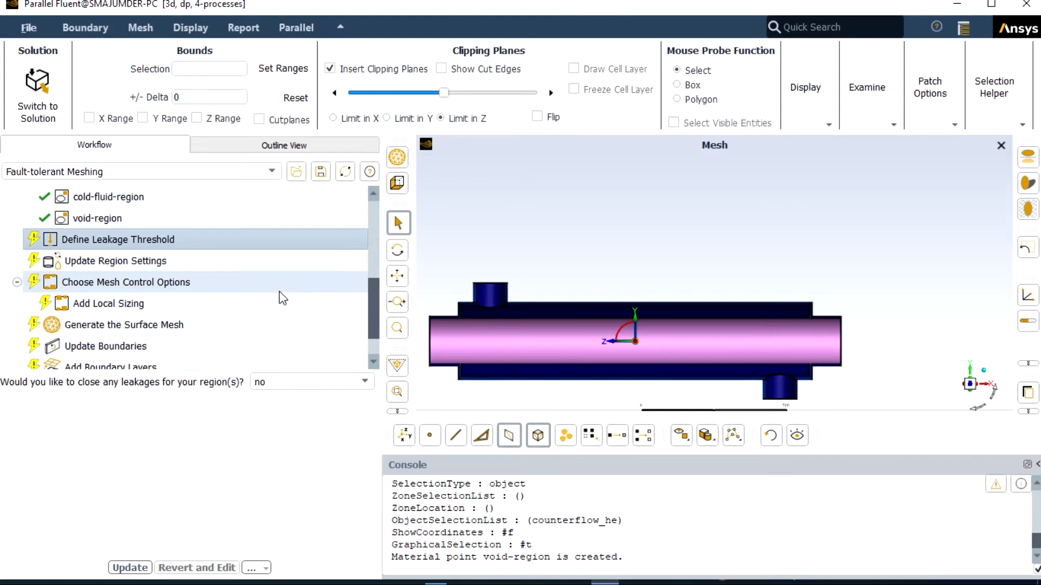
pyautogui.click(137, 572)
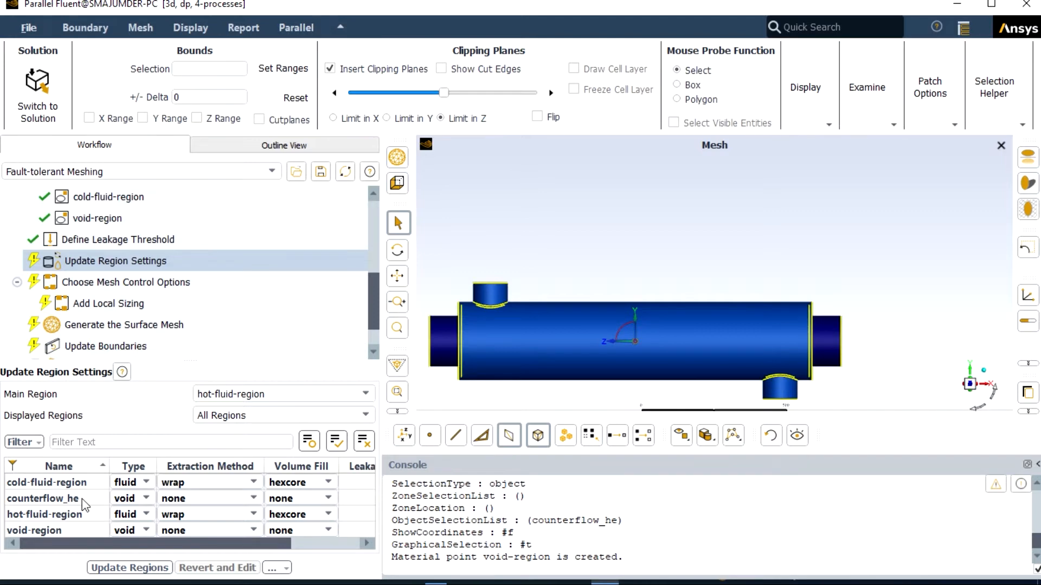
# Step: Set the type of the counterflow_he region to solid in the region settings
pyautogui.click(146, 499)
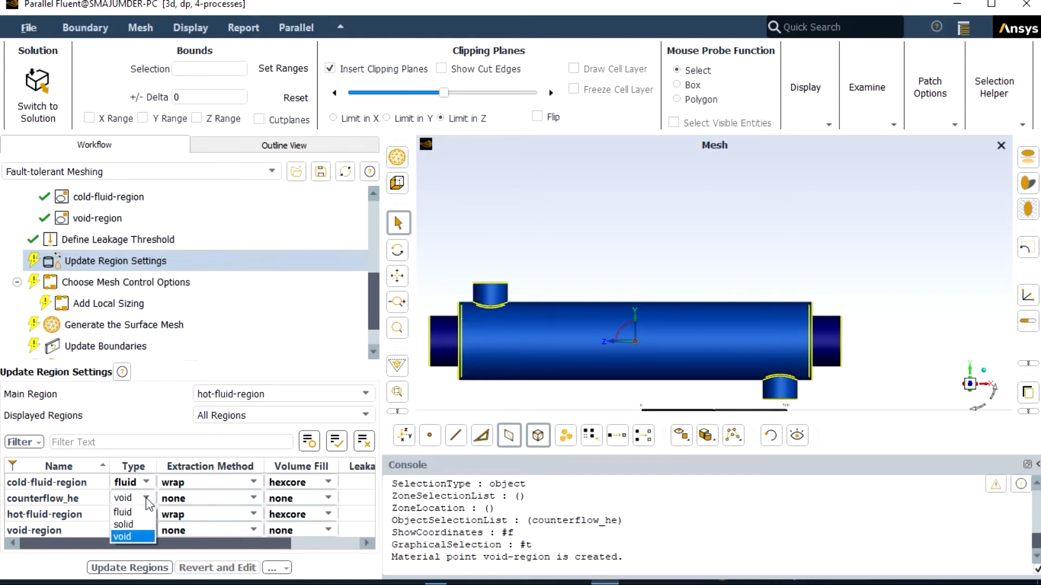
pyautogui.click(130, 527)
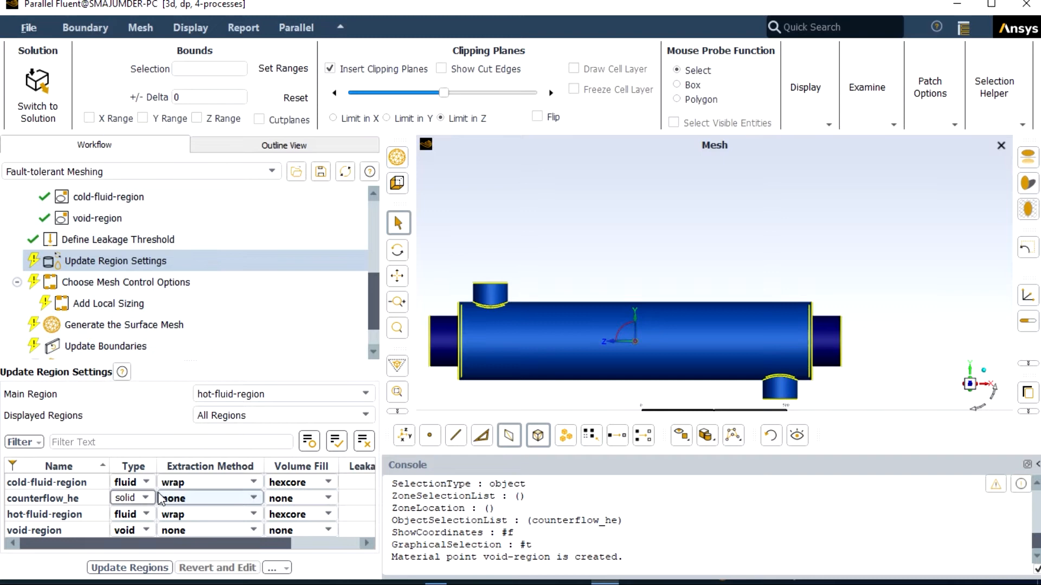
pyautogui.click(147, 498)
pyautogui.click(127, 511)
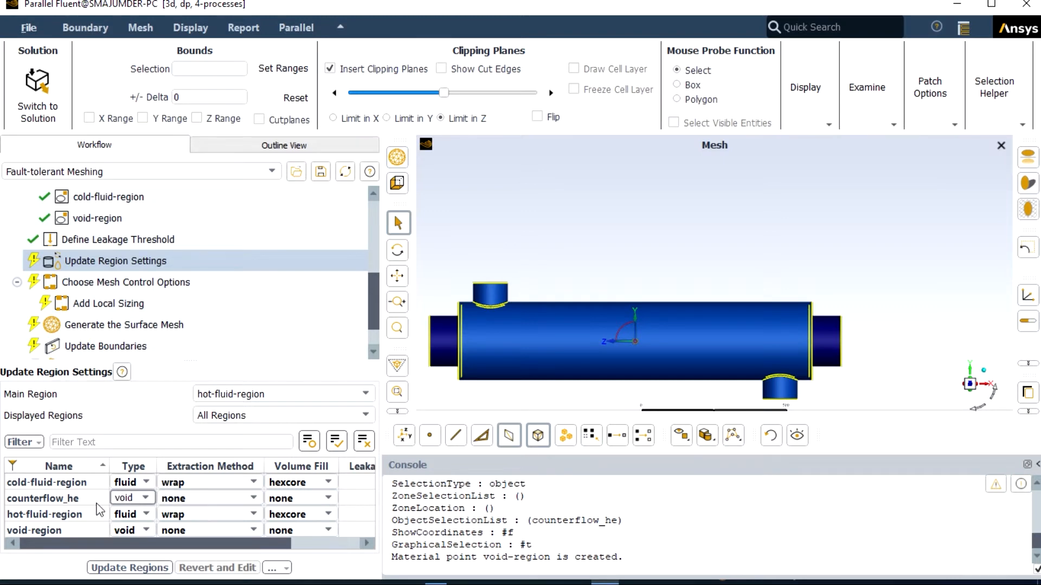
pyautogui.click(142, 498)
pyautogui.click(131, 522)
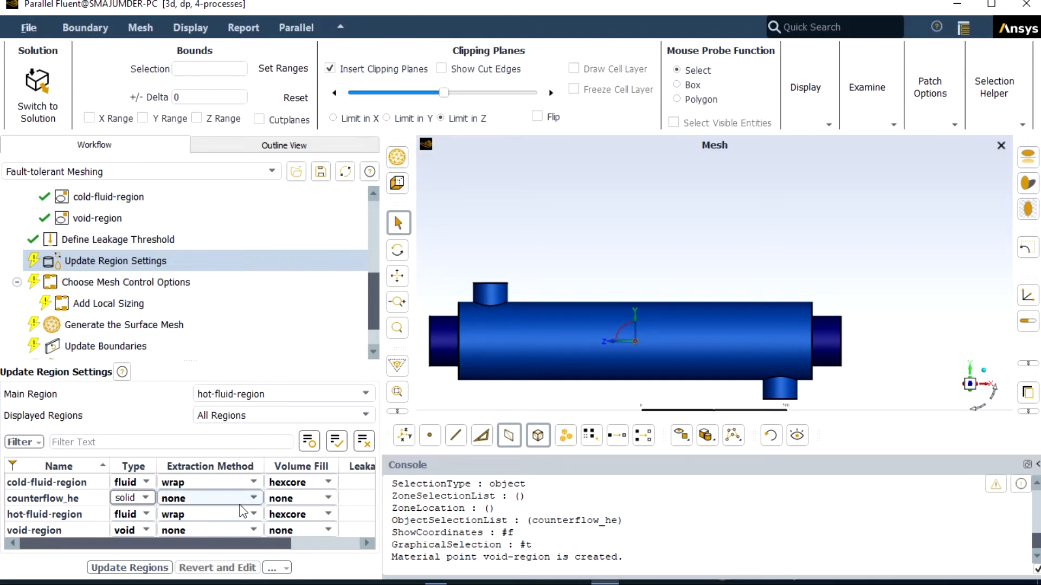
# Step: Set the volume fill to poly-hexcore for the cold and hot fluid regions and tet for counterflow_he, and update the regions
pyautogui.click(327, 482)
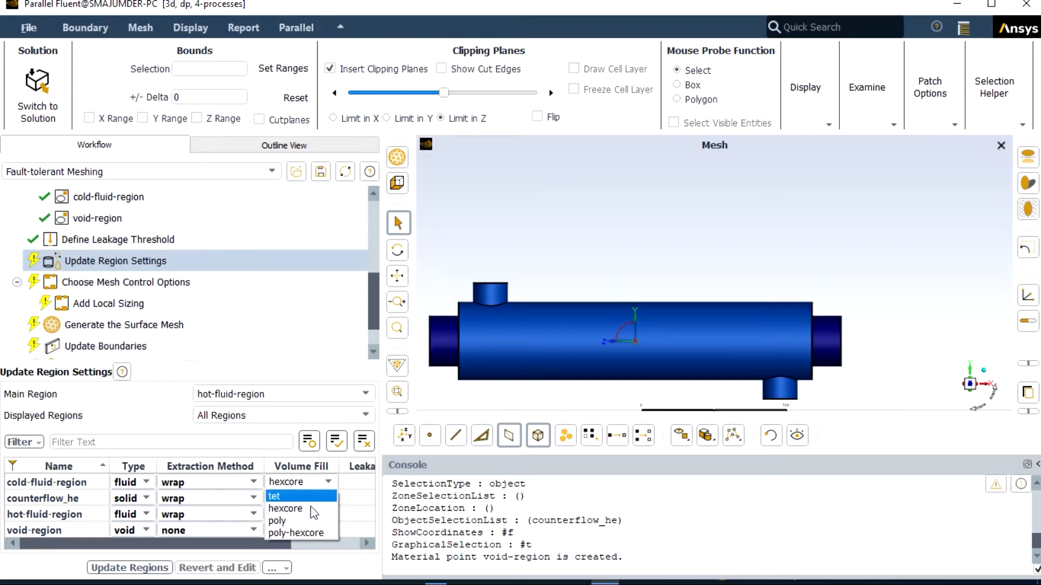
pyautogui.click(307, 528)
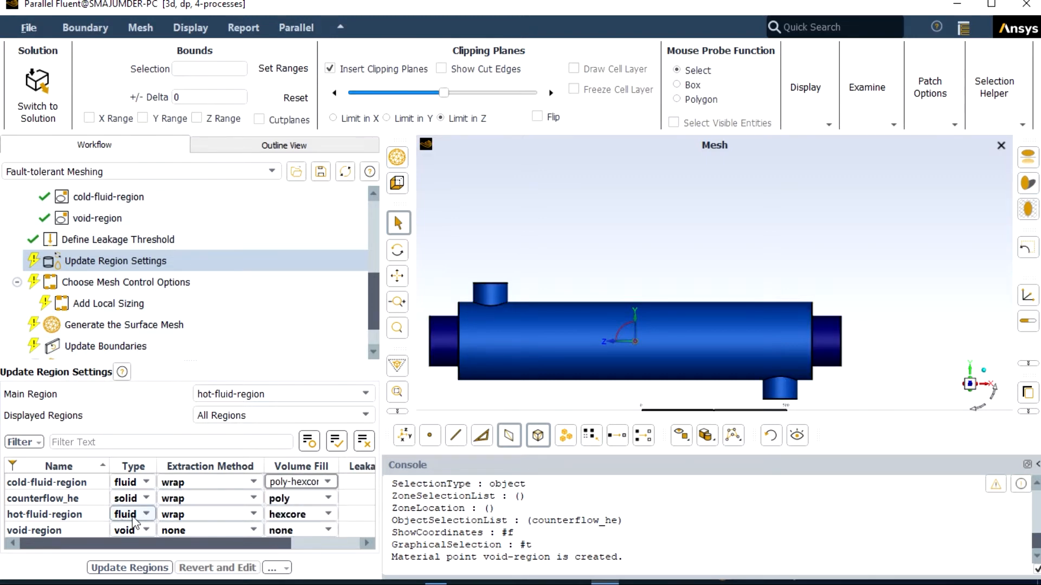
pyautogui.click(328, 515)
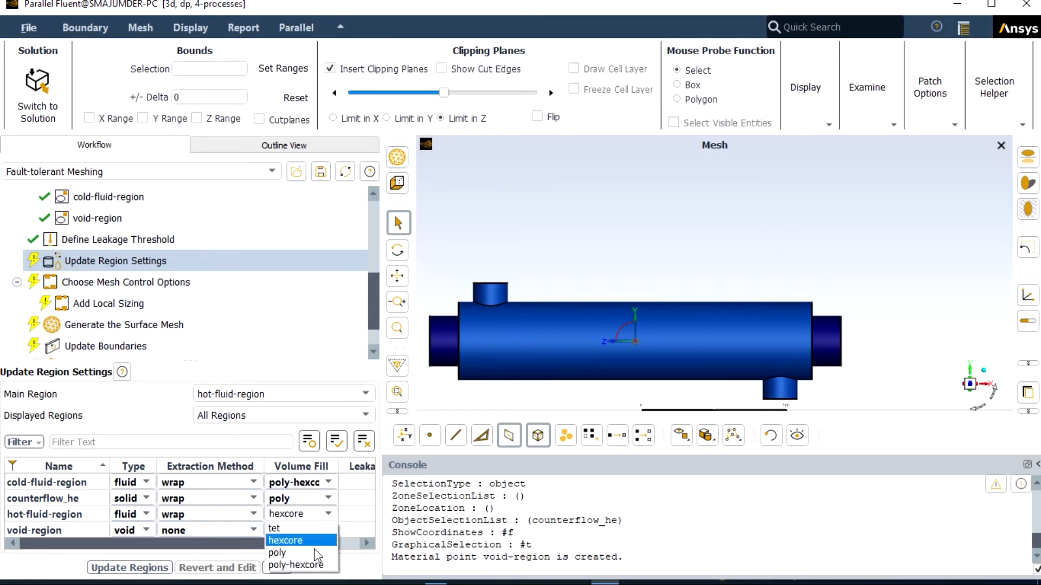
pyautogui.click(312, 566)
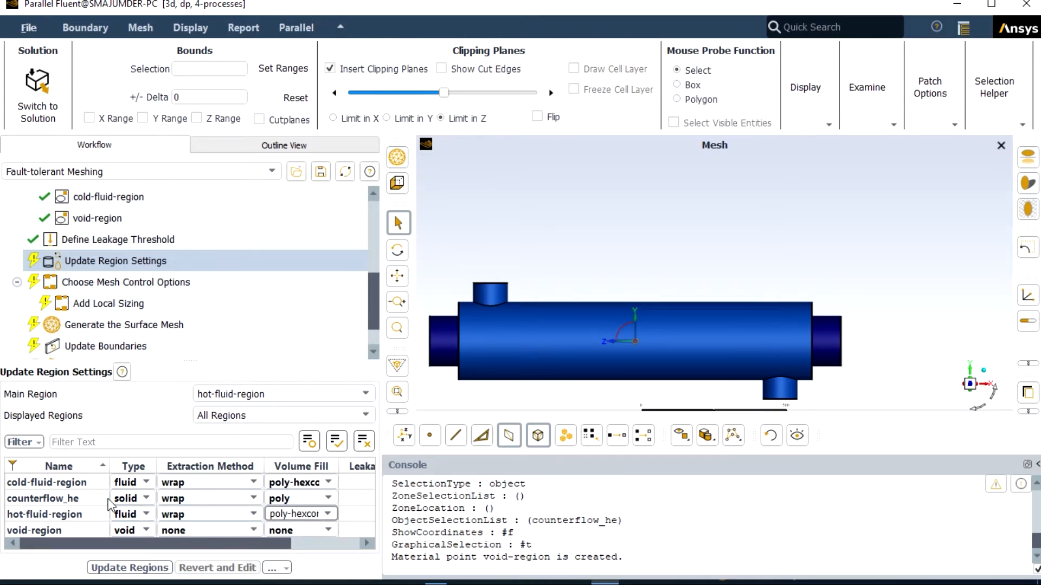
pyautogui.click(328, 499)
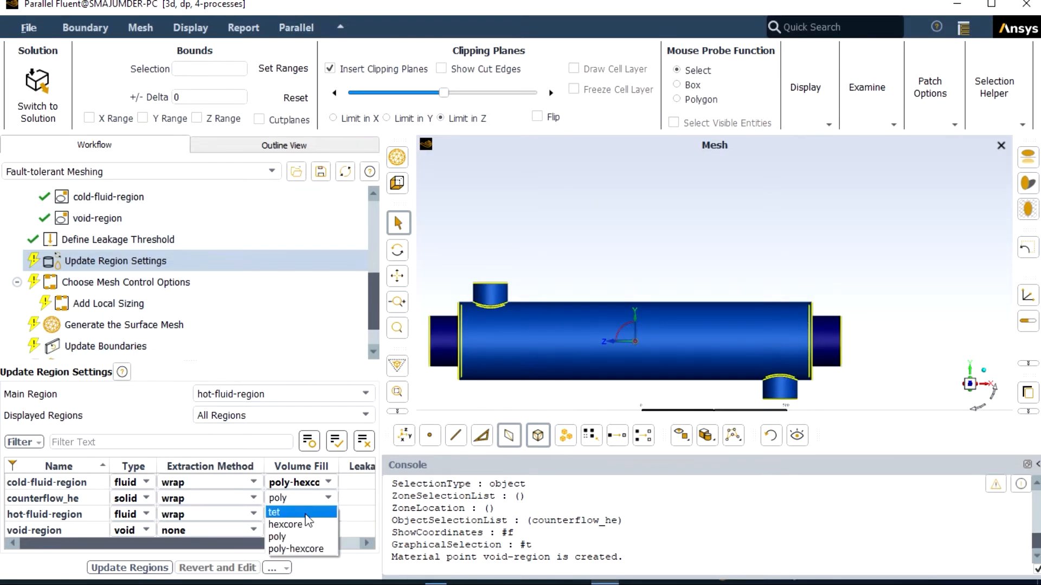
pyautogui.click(305, 523)
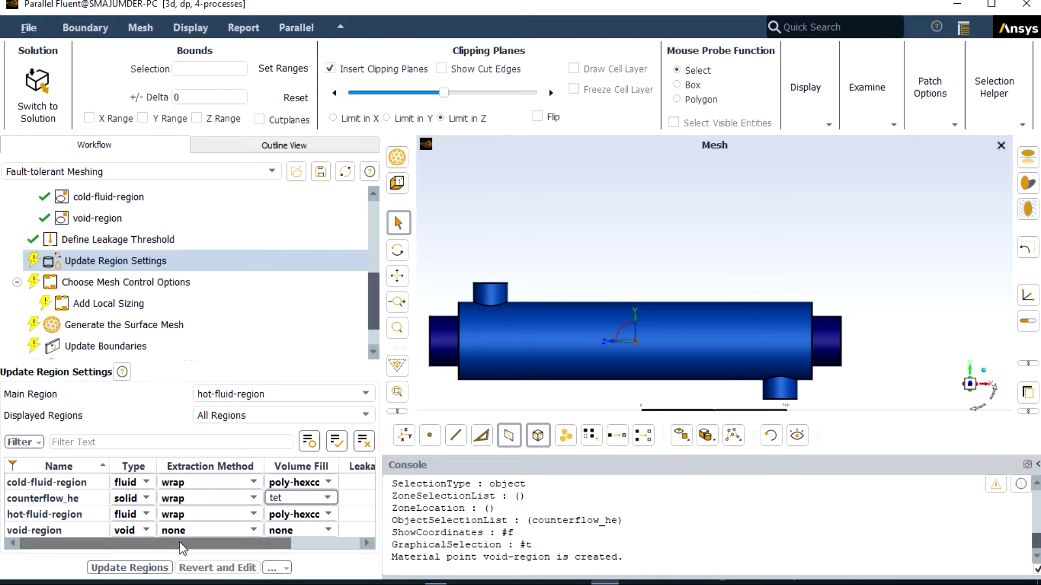
pyautogui.click(130, 567)
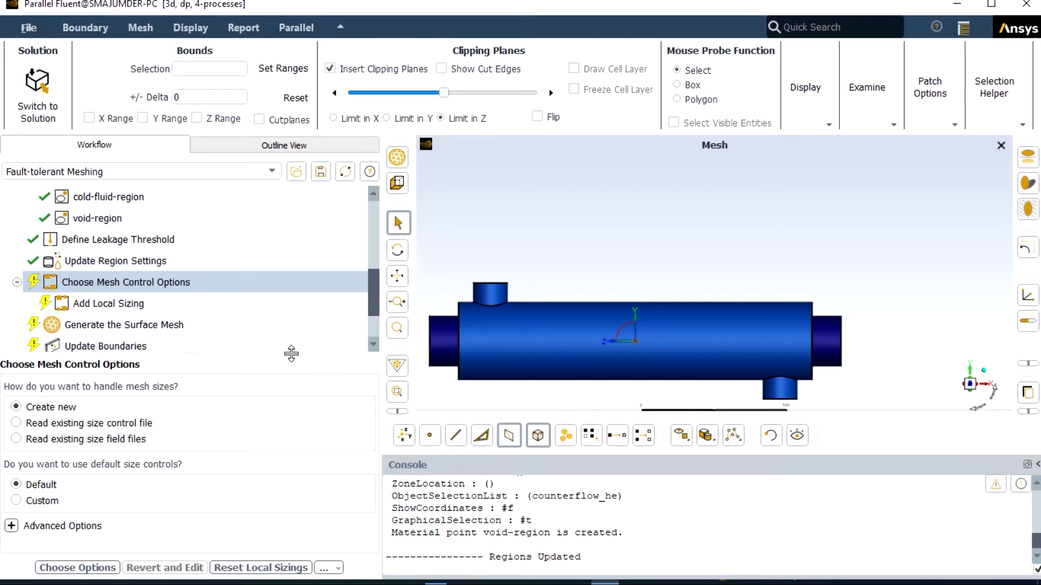
# Step: Accept the default mesh controls and generate the surface mesh with Separate Contact Pairs set to Yes and a global minimum of 1
pyautogui.click(99, 569)
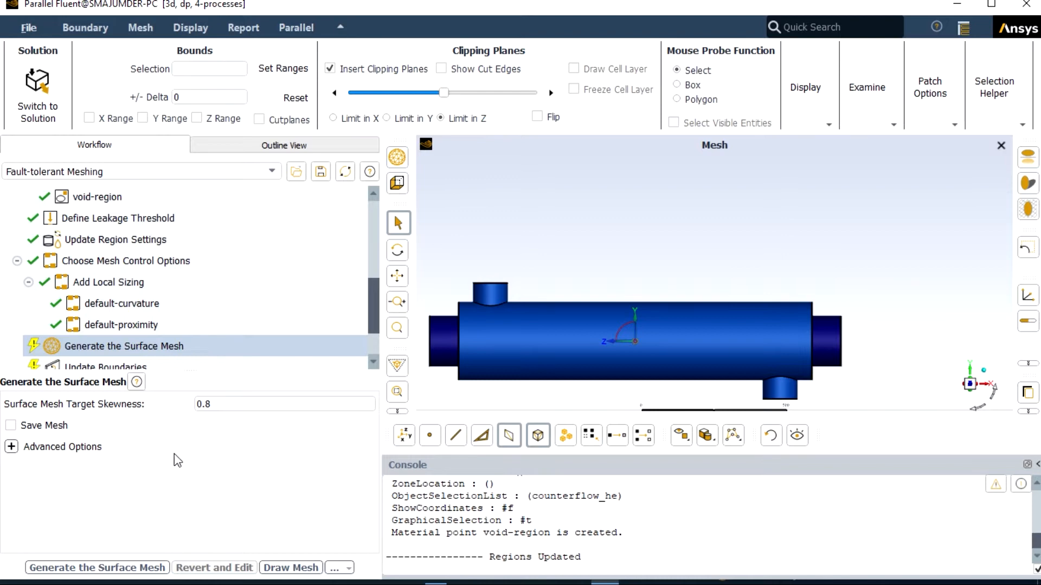
pyautogui.click(12, 447)
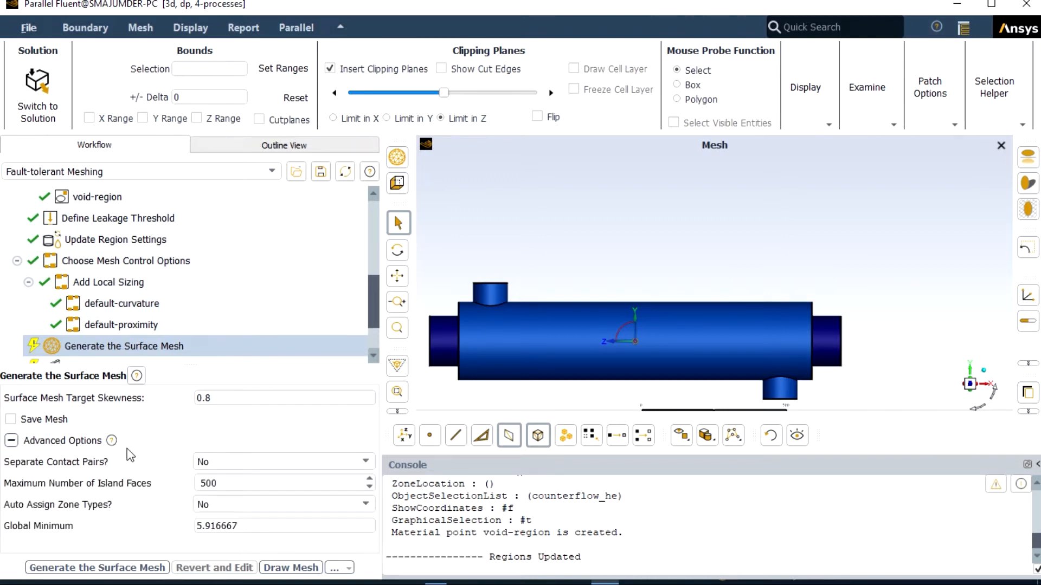
pyautogui.click(217, 461)
pyautogui.click(209, 489)
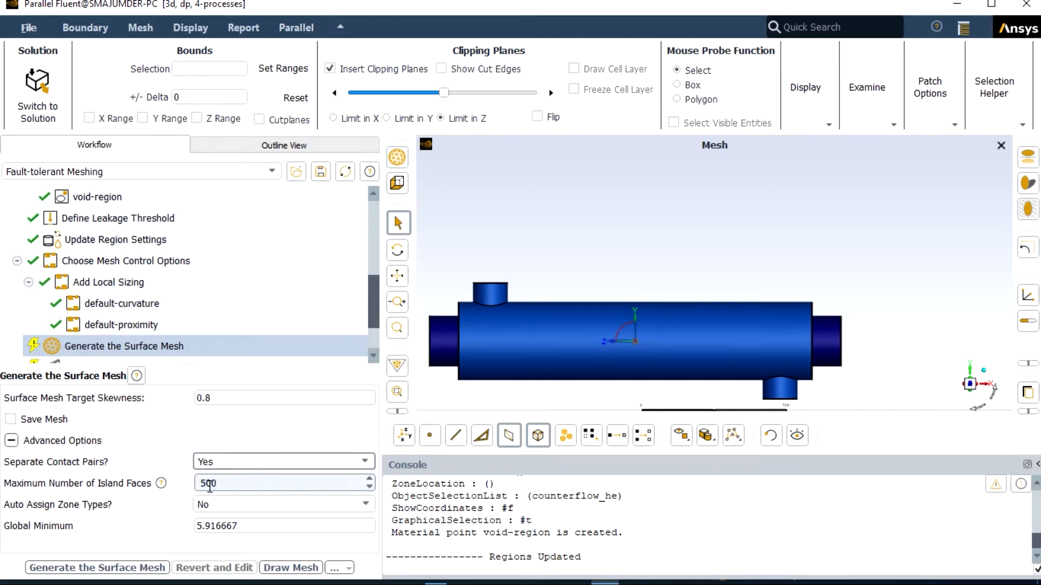
pyautogui.click(249, 527)
pyautogui.press('BackSpace')
pyautogui.press('BackSpace')
pyautogui.press('BackSpace')
pyautogui.press('BackSpace')
pyautogui.press('BackSpace')
pyautogui.press('BackSpace')
pyautogui.press('BackSpace')
pyautogui.press('BackSpace')
pyautogui.write('1')
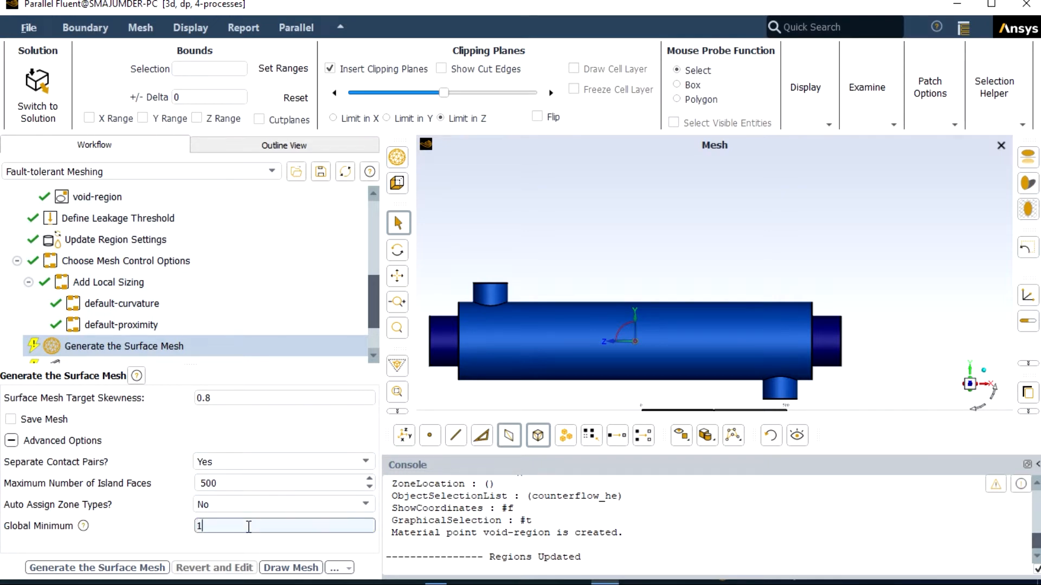
pyautogui.click(151, 568)
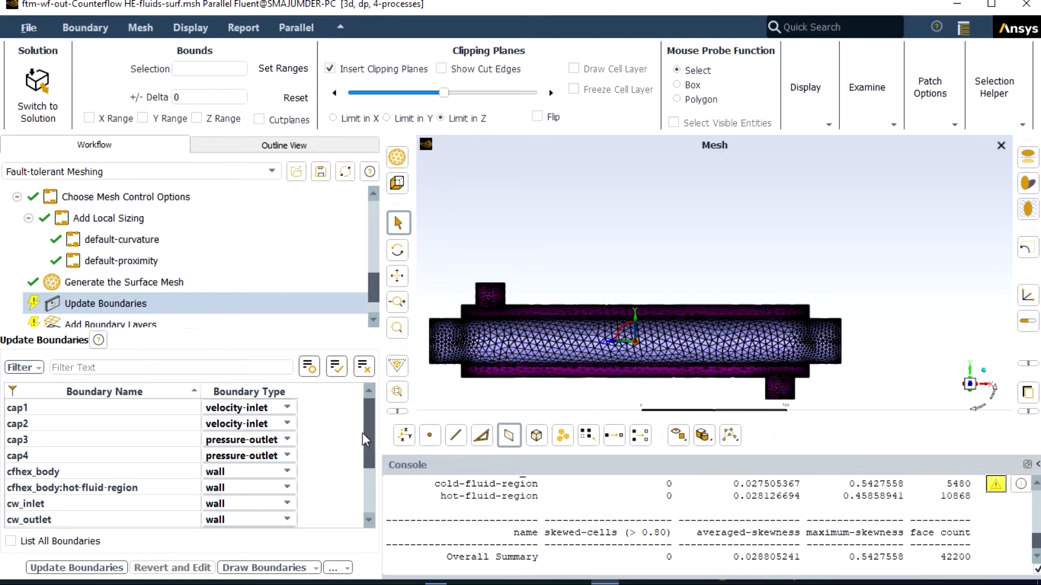
# Step: Update the boundaries with their listed types and add aspect-ratio boundary layers with 2 layers, first aspect ratio 5 and growth rate 1.2
pyautogui.moveTo(369, 427); pyautogui.dragTo(372, 469)
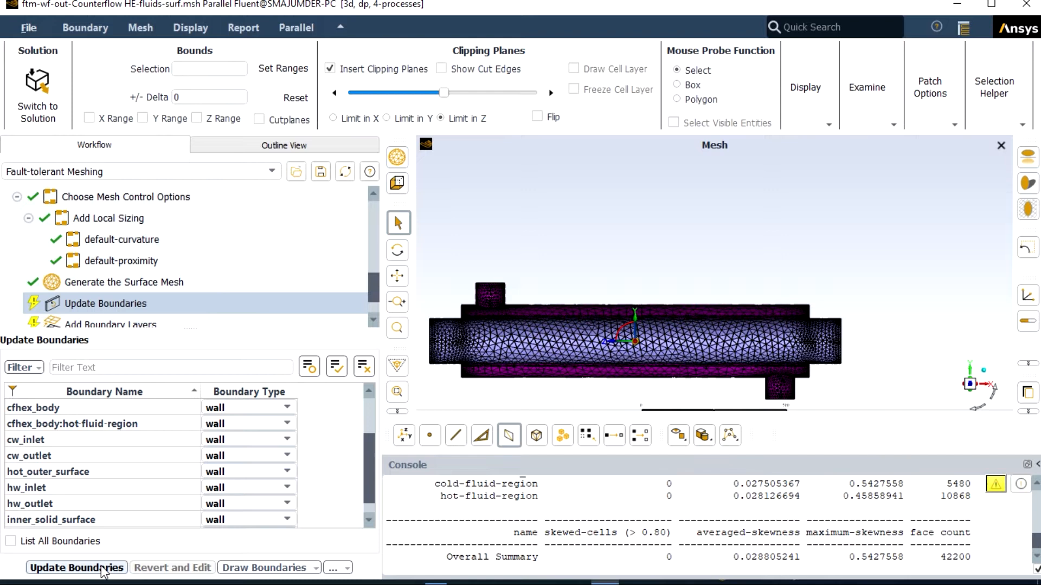
pyautogui.click(102, 569)
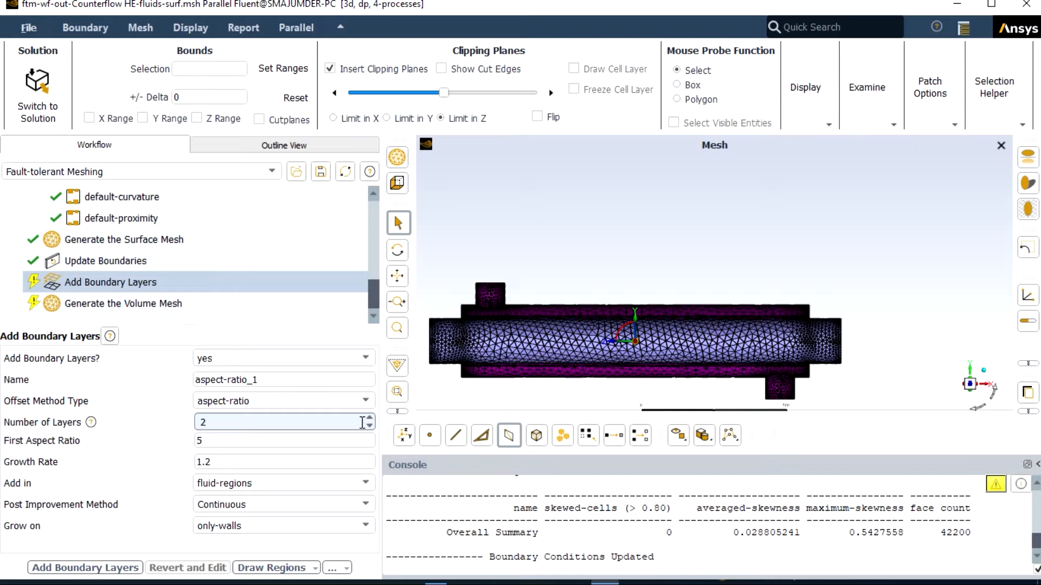
pyautogui.click(109, 568)
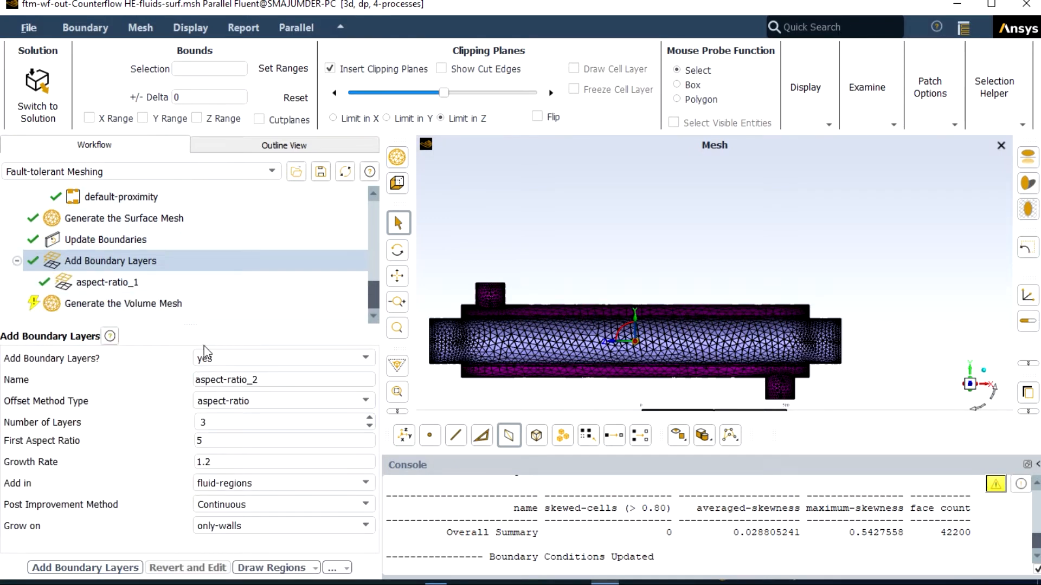
# Step: Generate the volume mesh with a quality improve limit of 0.04
pyautogui.click(191, 303)
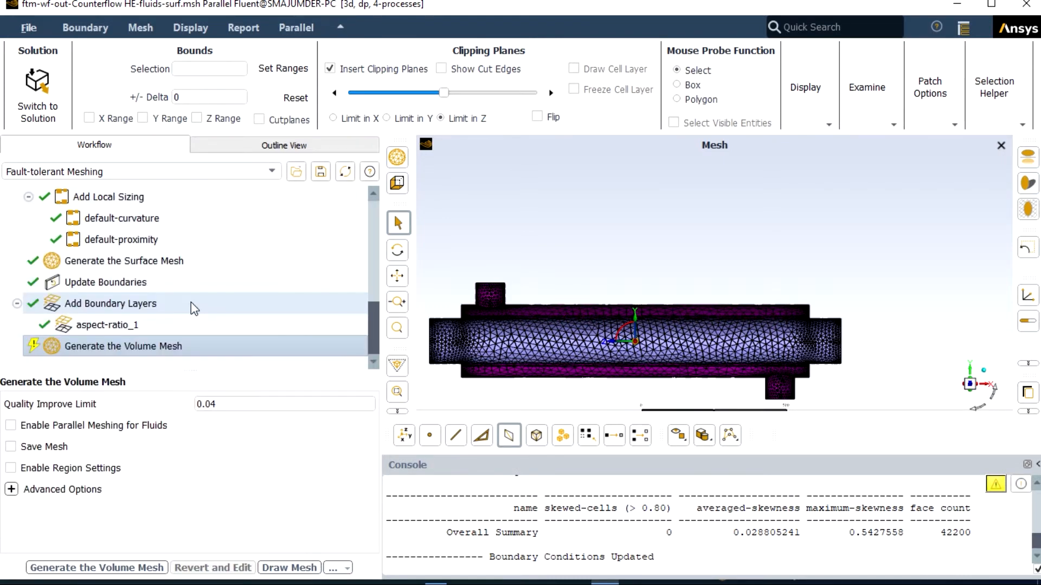
pyautogui.moveTo(214, 298)
pyautogui.click(125, 566)
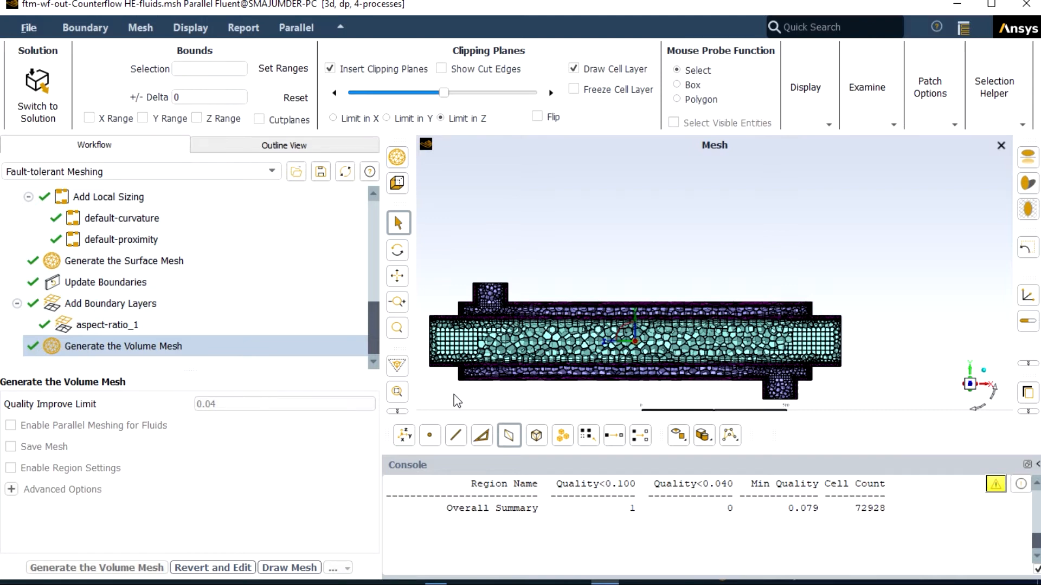
# Step: Check the volume mesh quality and switch to solution mode
pyautogui.click(140, 29)
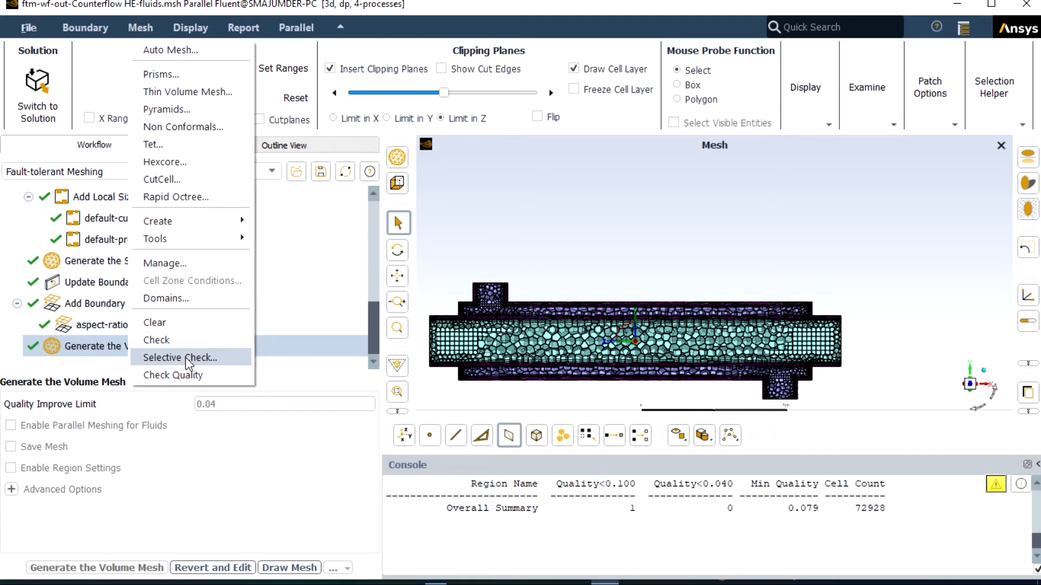
pyautogui.click(174, 375)
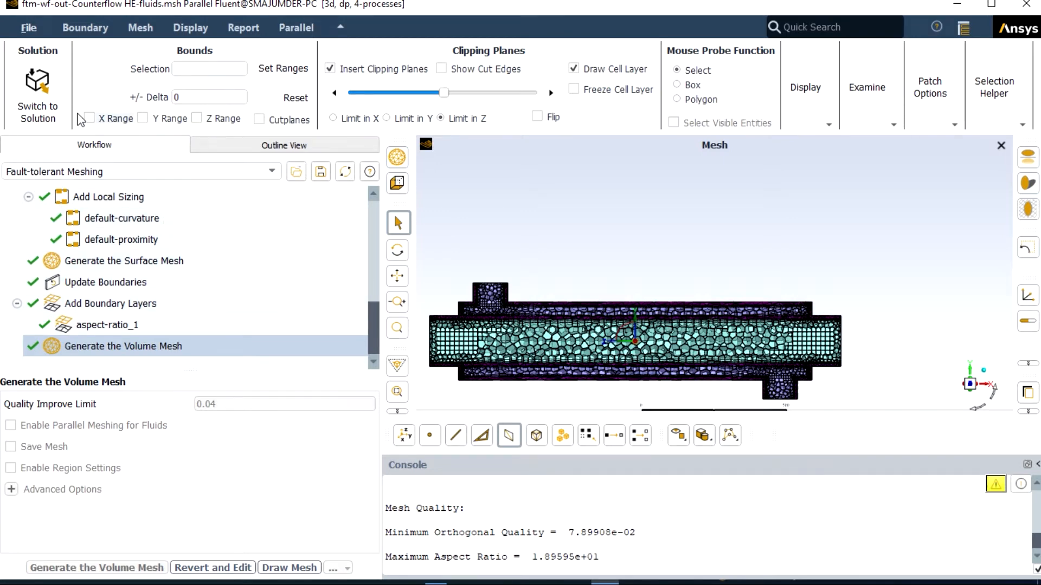
pyautogui.click(39, 108)
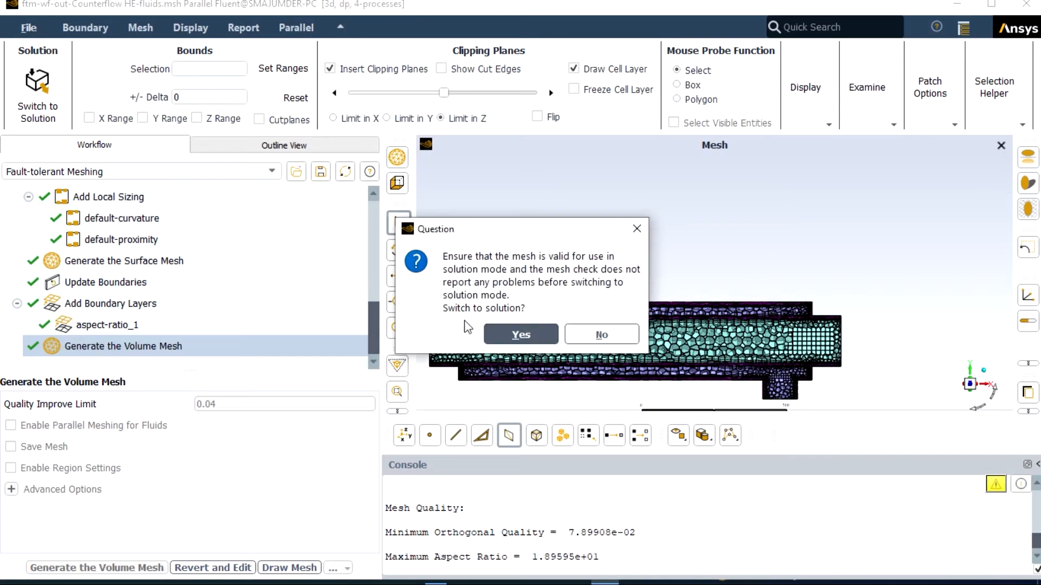
pyautogui.click(517, 333)
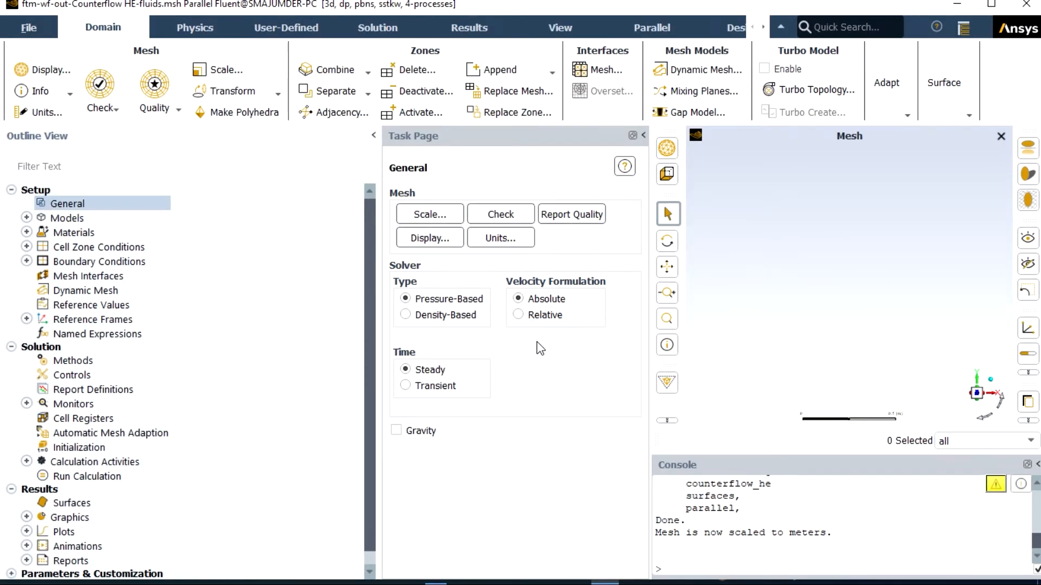
# Step: Set the length unit to mm and the temperature unit to C
pyautogui.click(502, 244)
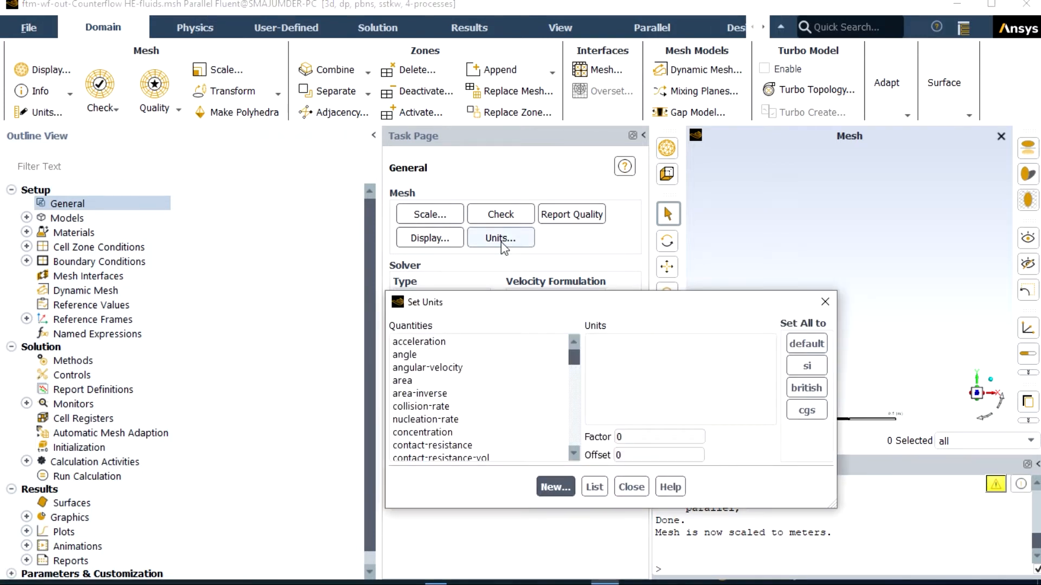
pyautogui.moveTo(573, 352); pyautogui.dragTo(576, 386)
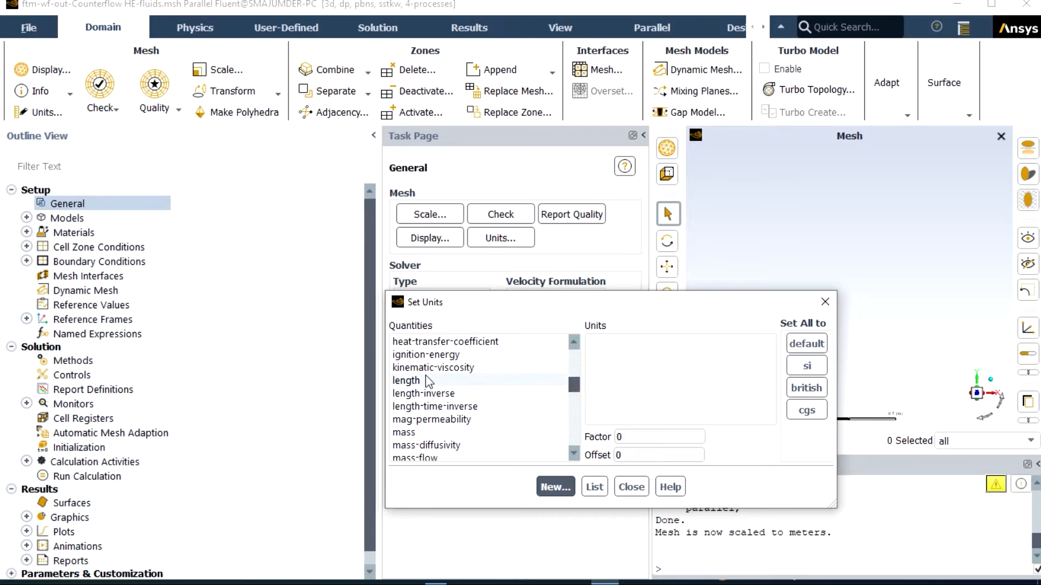
pyautogui.click(450, 380)
pyautogui.click(592, 369)
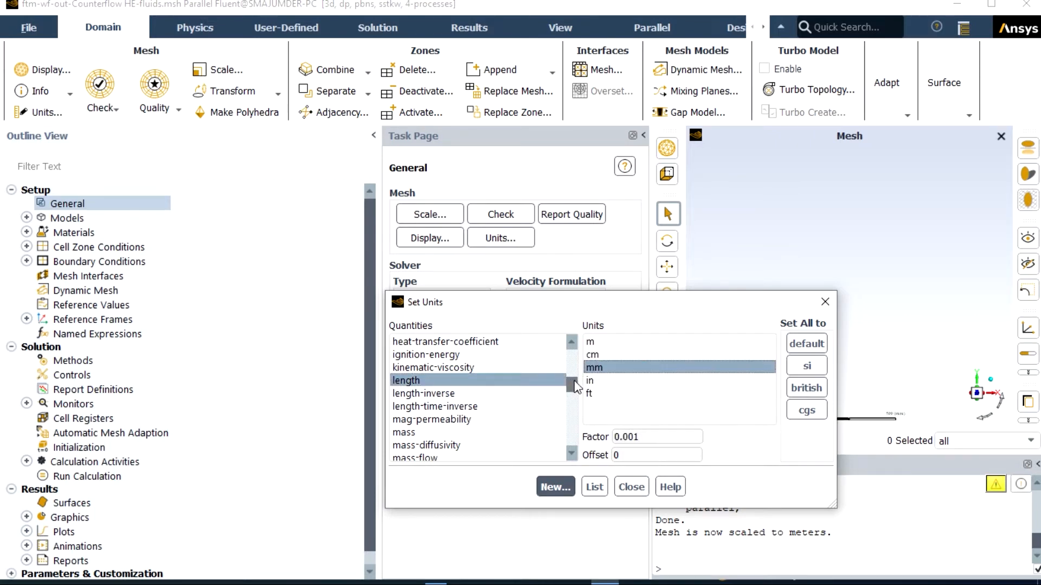
pyautogui.moveTo(572, 384); pyautogui.dragTo(573, 422)
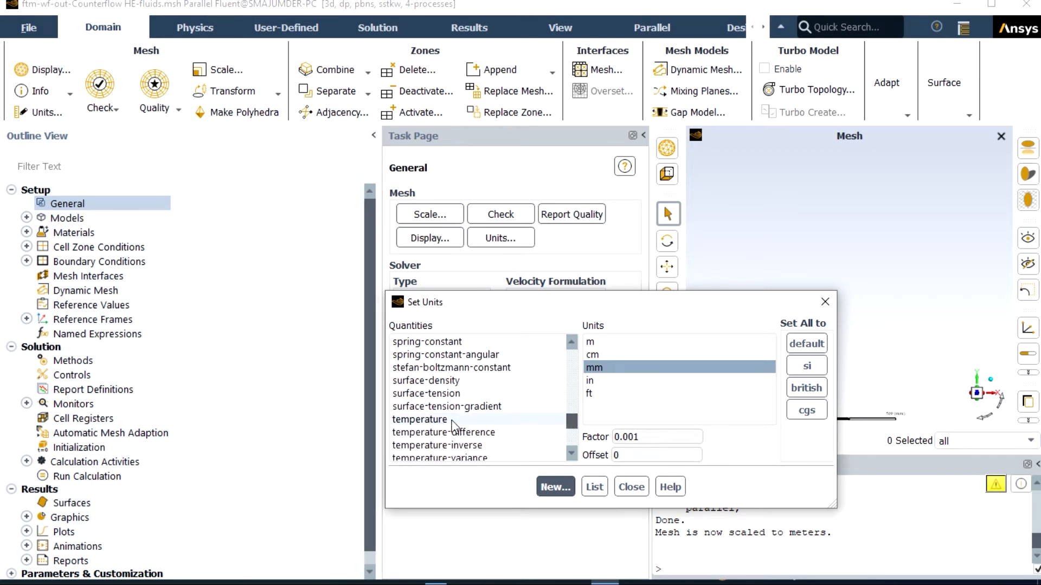
pyautogui.click(456, 420)
pyautogui.click(591, 355)
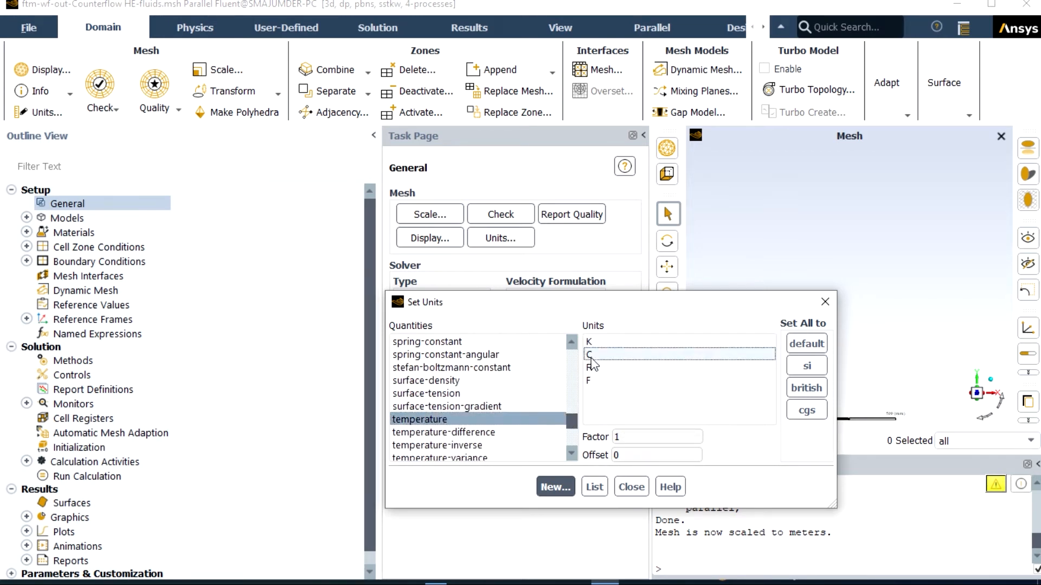
pyautogui.click(632, 487)
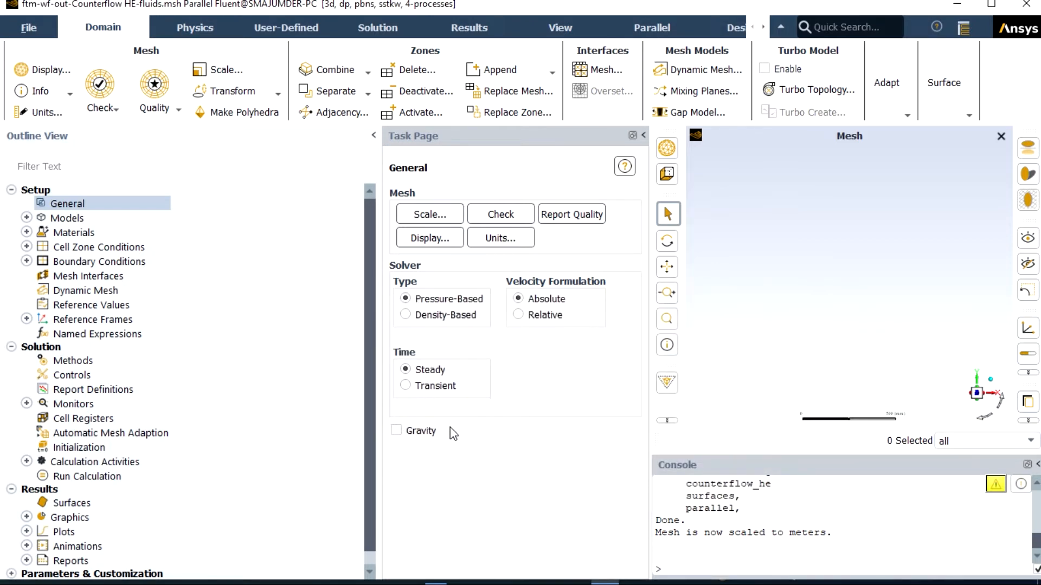
# Step: Enable gravity with a Y acceleration of -9.81 m/s²
pyautogui.click(396, 431)
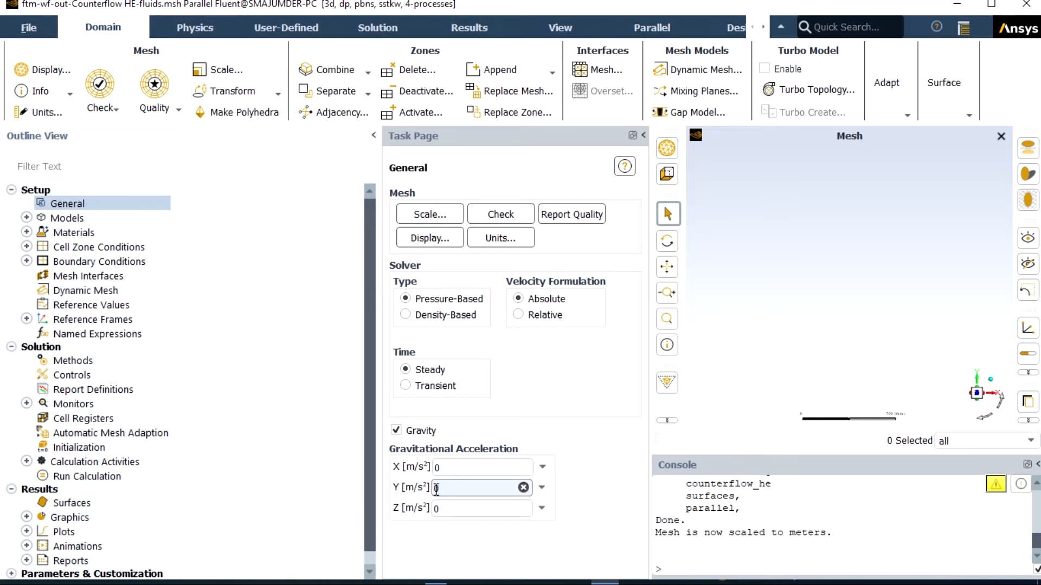
pyautogui.doubleClick(435, 490)
pyautogui.write('-9.81')
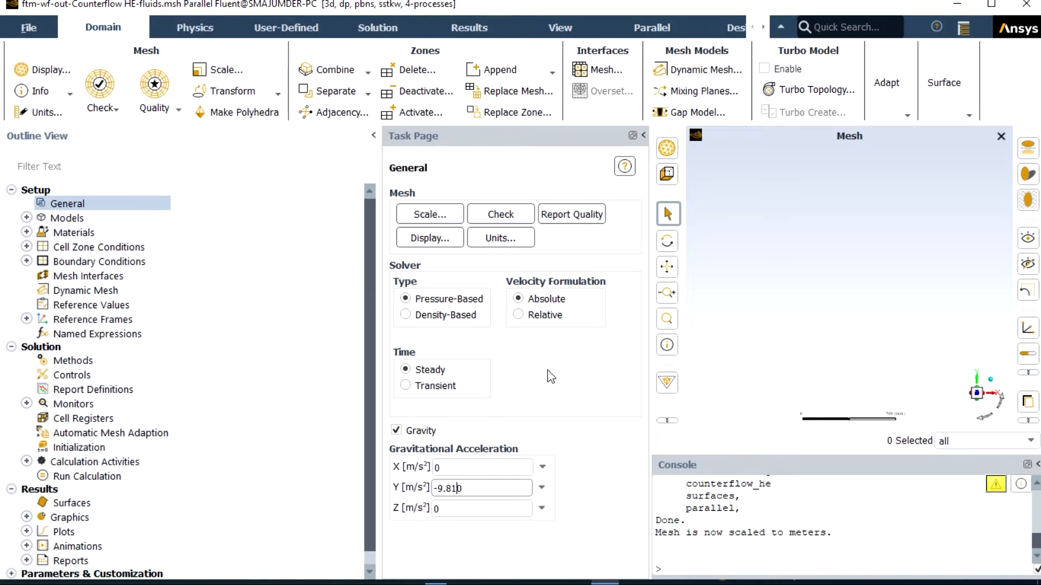
pyautogui.press('Return')
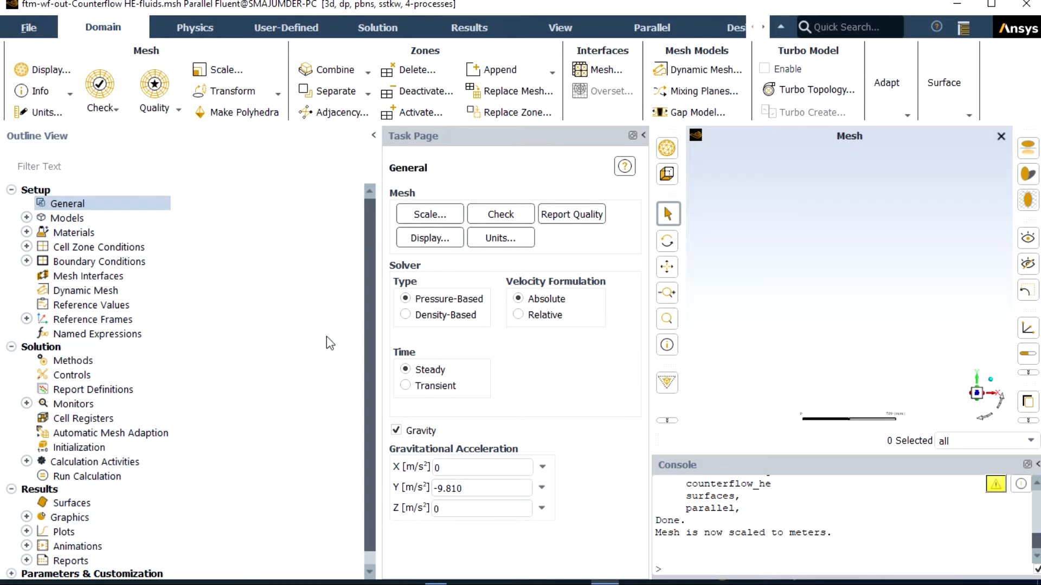
# Step: Turn on the energy equation in the physics models
pyautogui.doubleClick(85, 220)
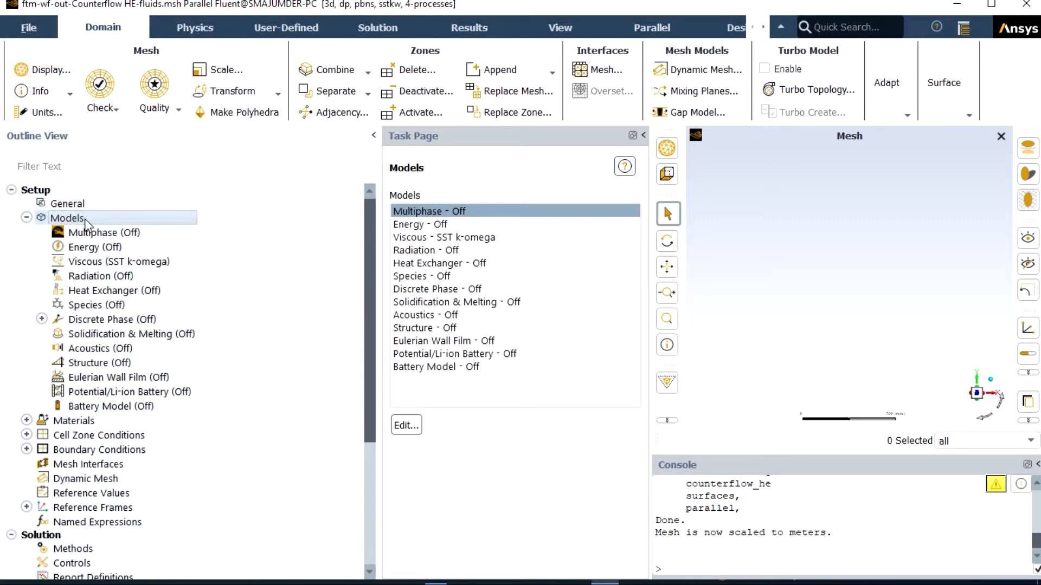
pyautogui.doubleClick(103, 248)
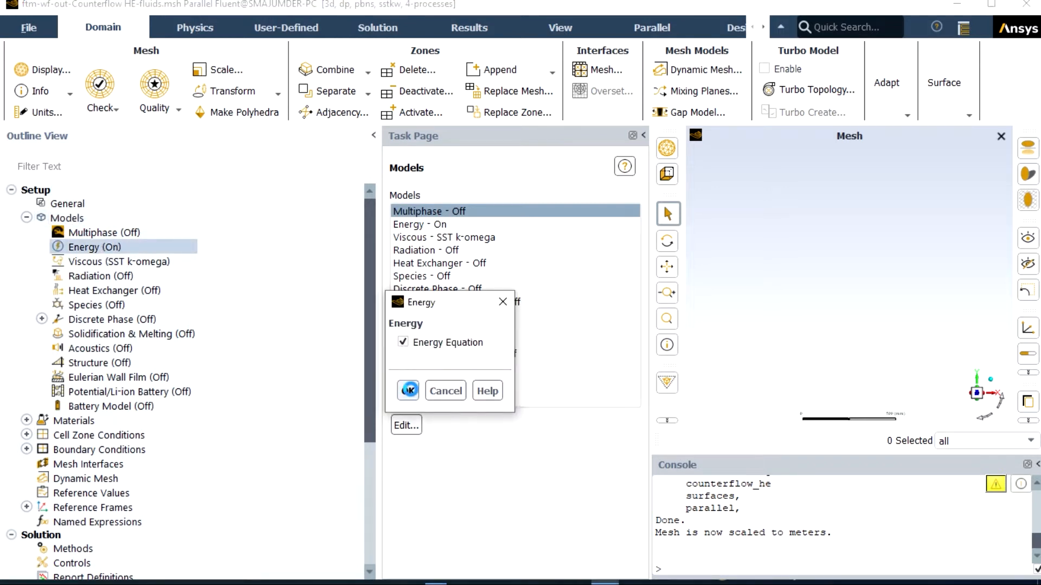
pyautogui.click(409, 390)
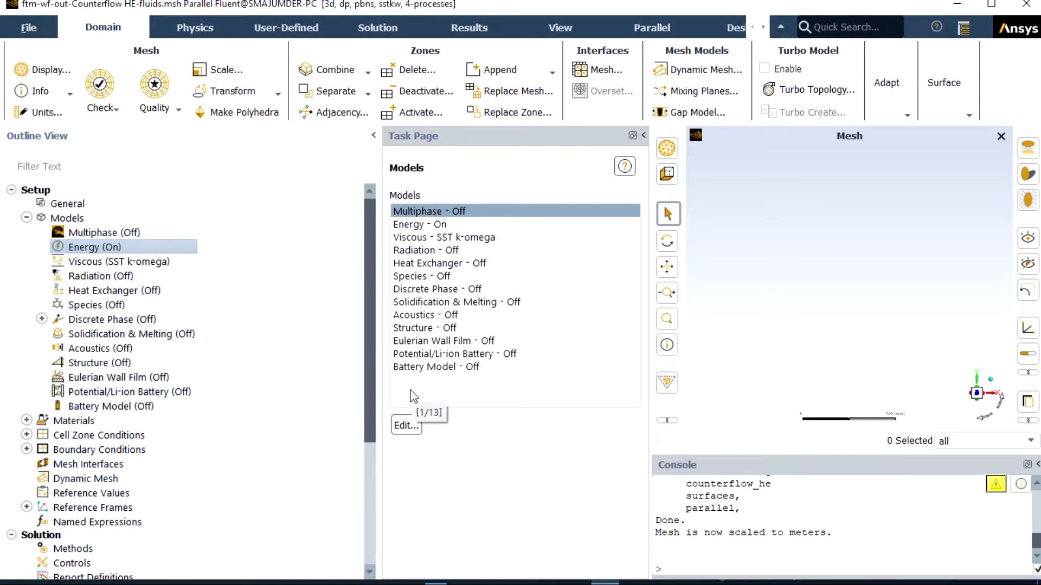
# Step: Set the viscous model to Realizable k-epsilon with Scalable Wall Functions
pyautogui.doubleClick(108, 263)
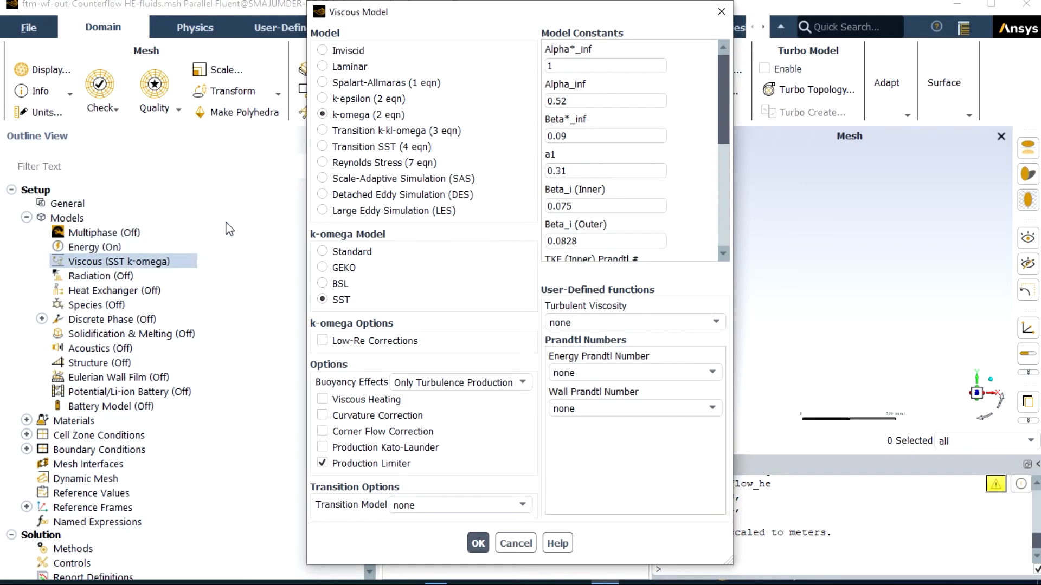
pyautogui.click(322, 98)
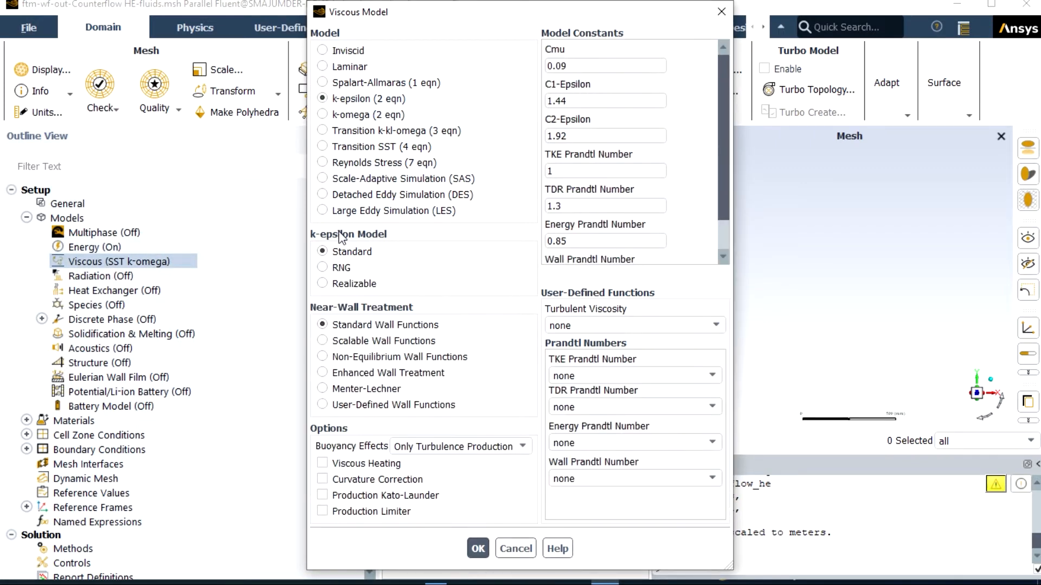
pyautogui.click(322, 283)
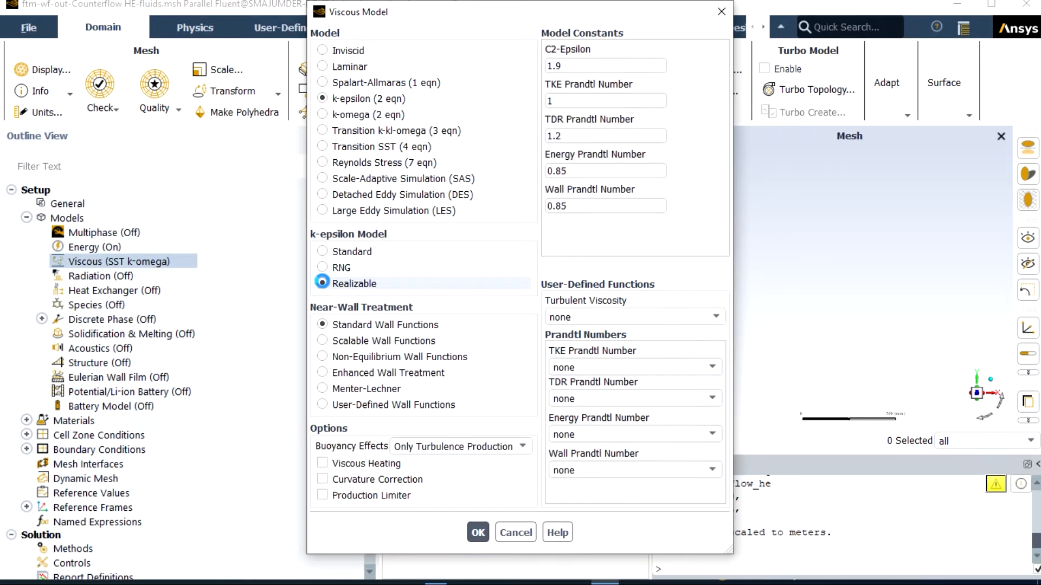
pyautogui.click(322, 340)
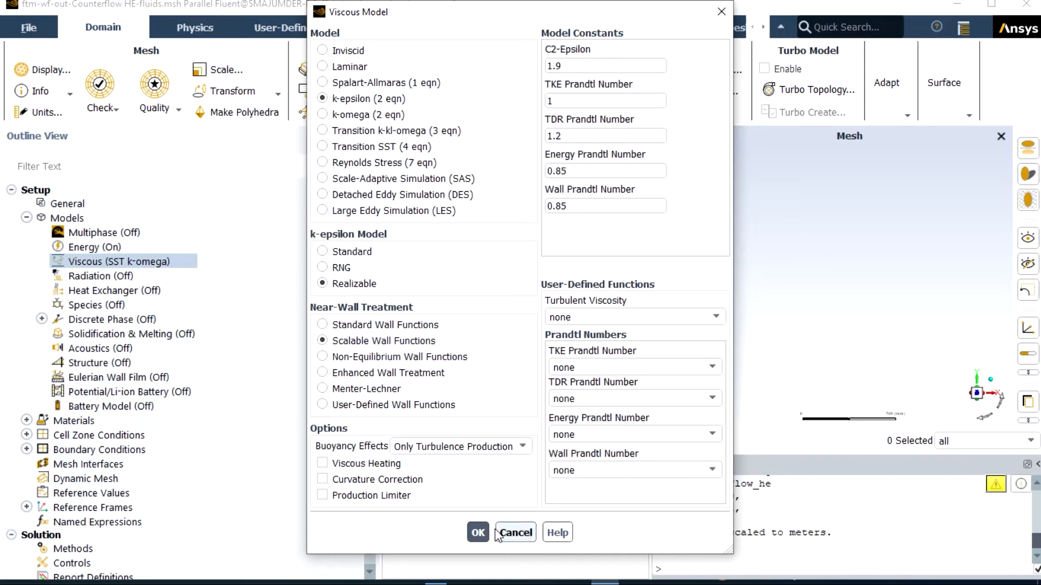
pyautogui.click(478, 532)
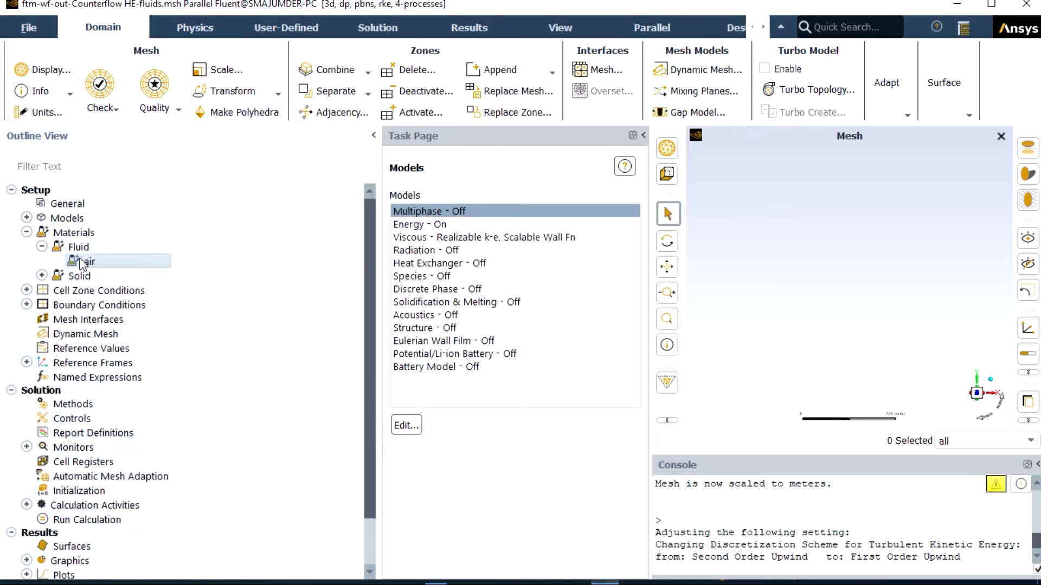
# Step: Copy water-liquid (h2o<l>) from the Fluent database into the fluid materials
pyautogui.doubleClick(79, 259)
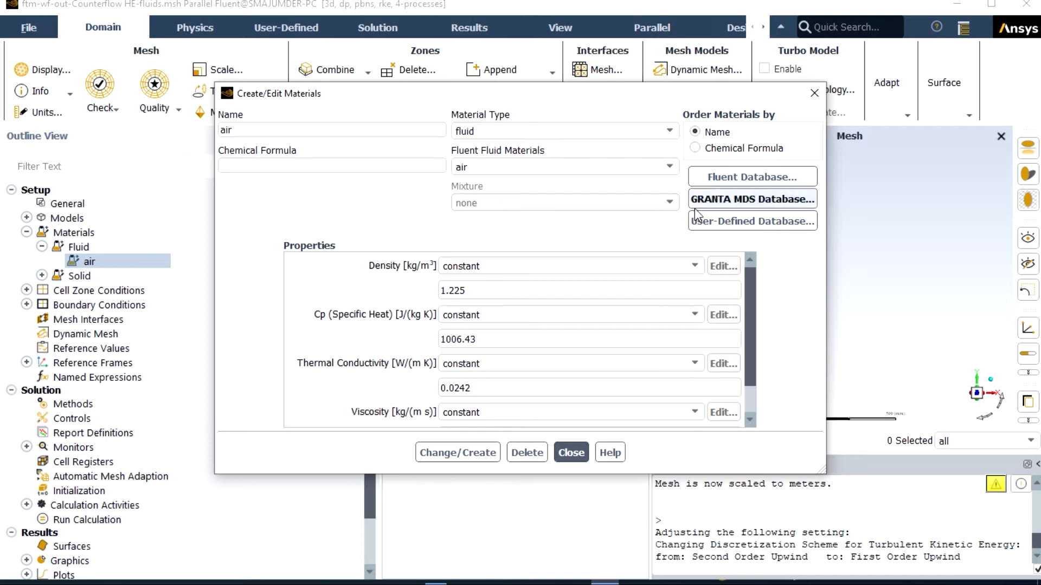
pyautogui.click(733, 179)
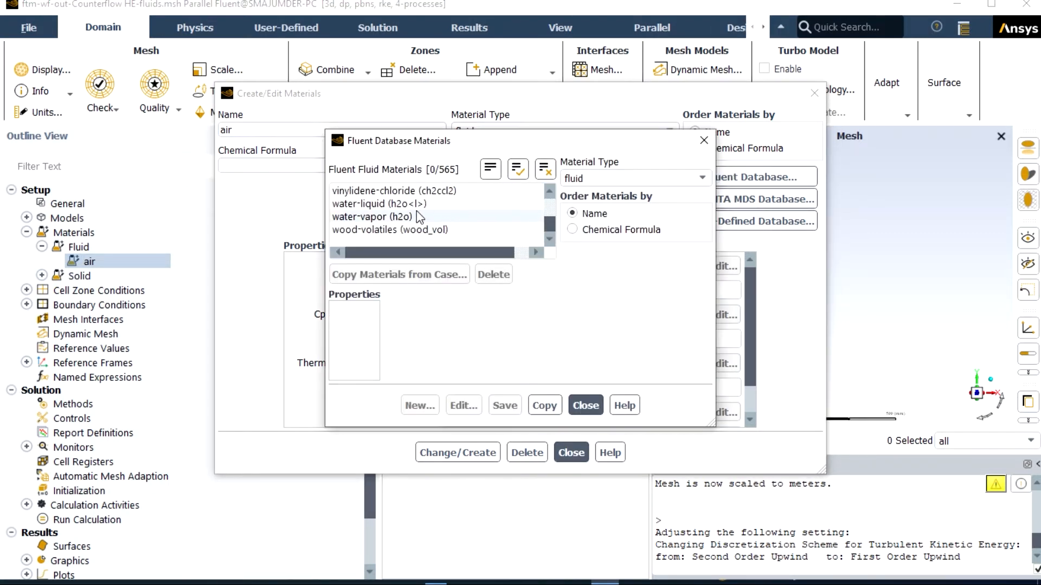
pyautogui.click(405, 204)
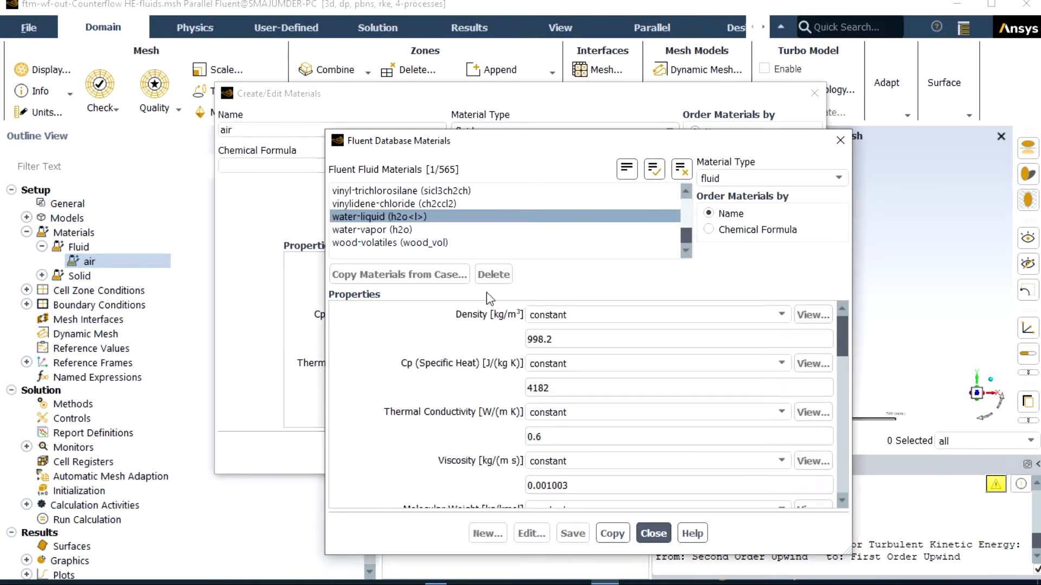
pyautogui.click(613, 534)
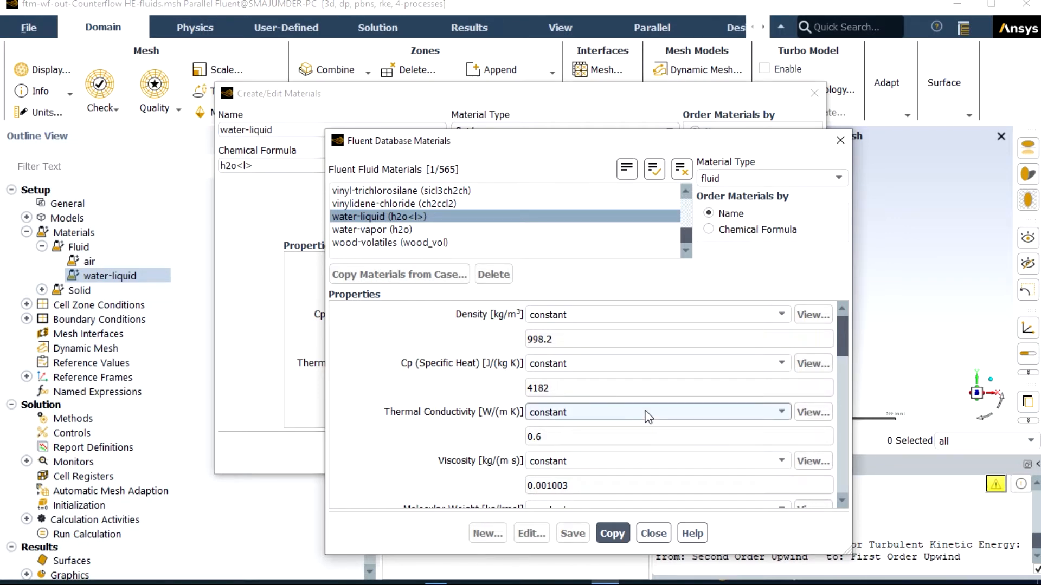
# Step: Copy copper (cu) from the database's solid materials into the case and show the solid materials
pyautogui.click(803, 184)
pyautogui.click(758, 201)
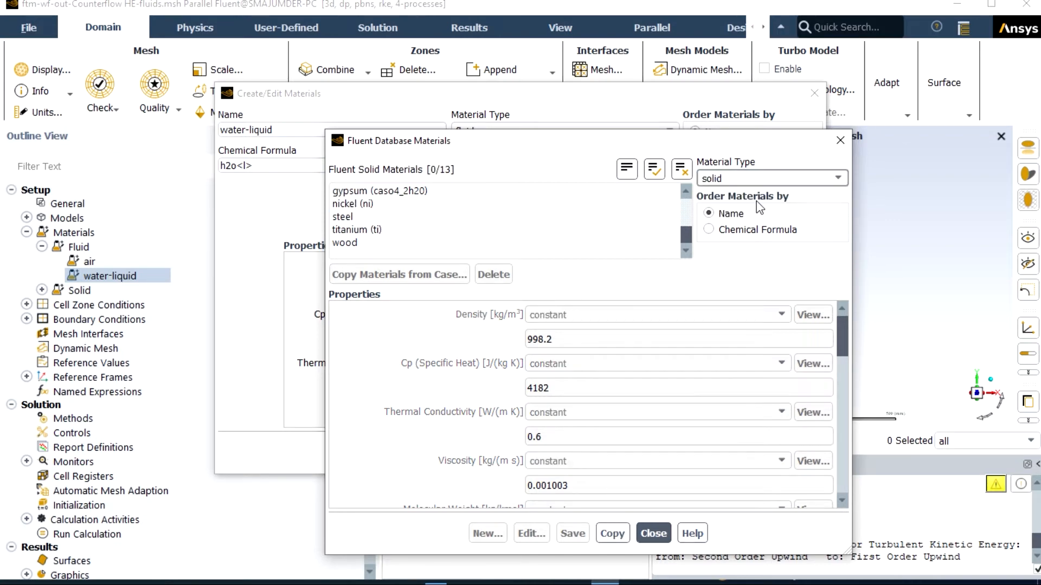
pyautogui.click(684, 225)
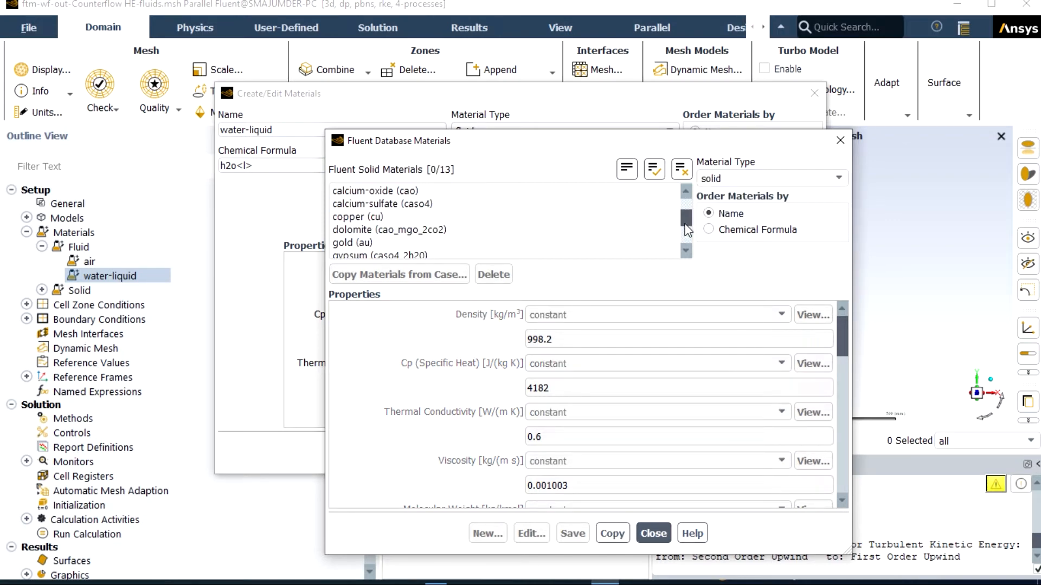
pyautogui.click(370, 217)
pyautogui.click(612, 534)
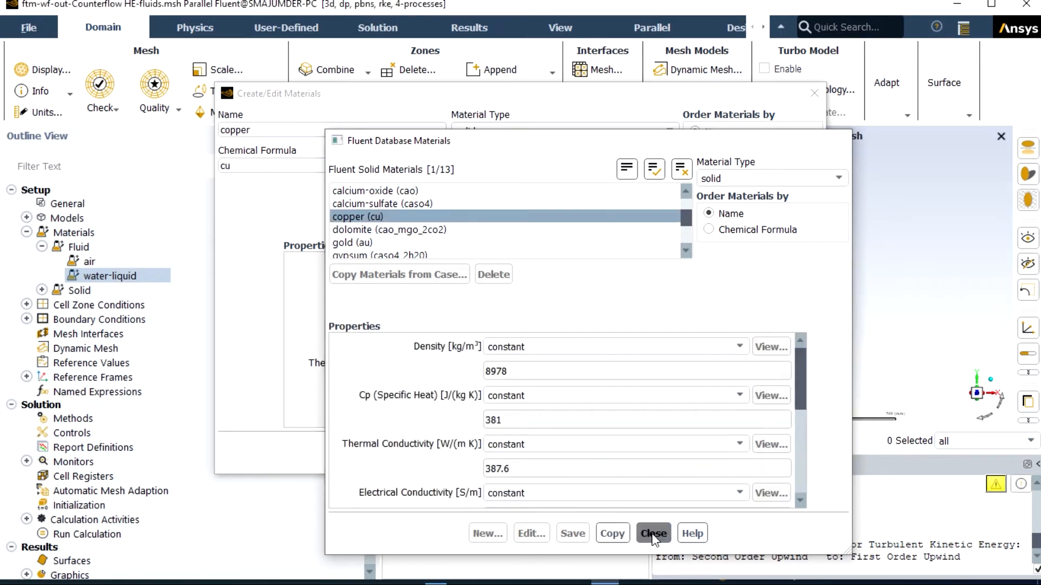
pyautogui.click(652, 533)
pyautogui.click(576, 455)
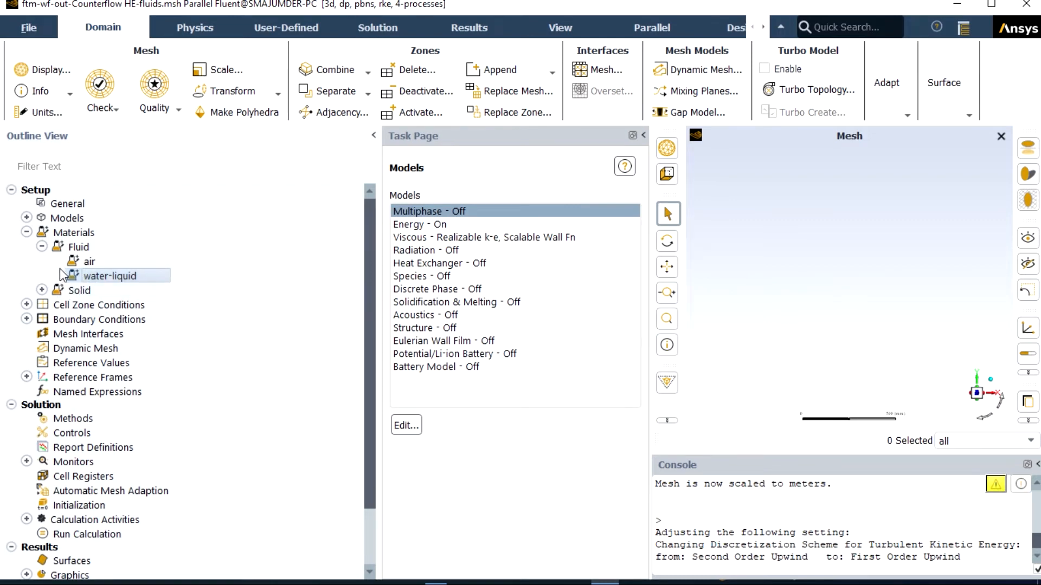
pyautogui.click(41, 291)
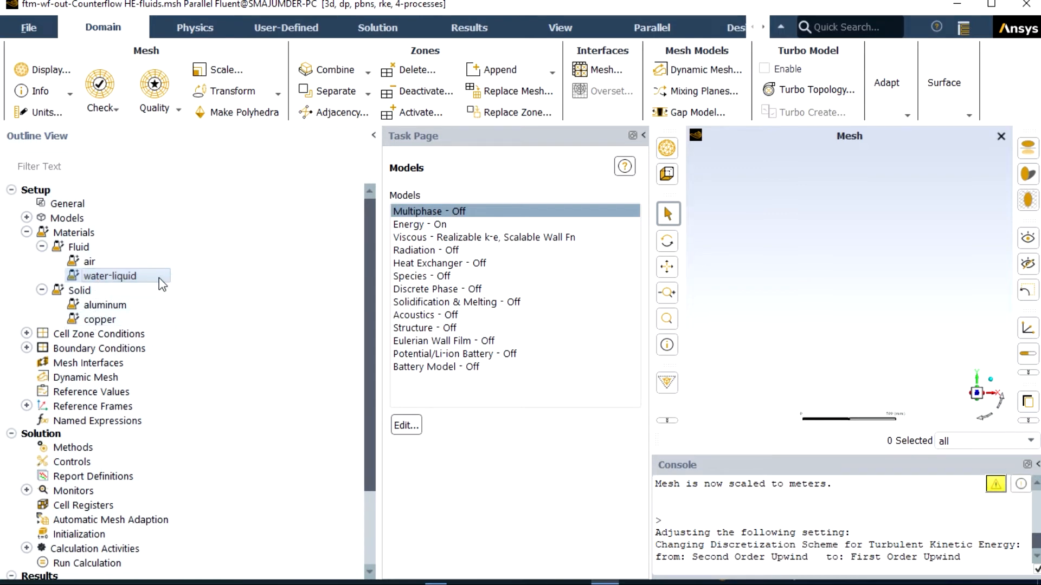
# Step: Assign water-liquid as the material of the cold-fluid-region cell zone
pyautogui.click(26, 333)
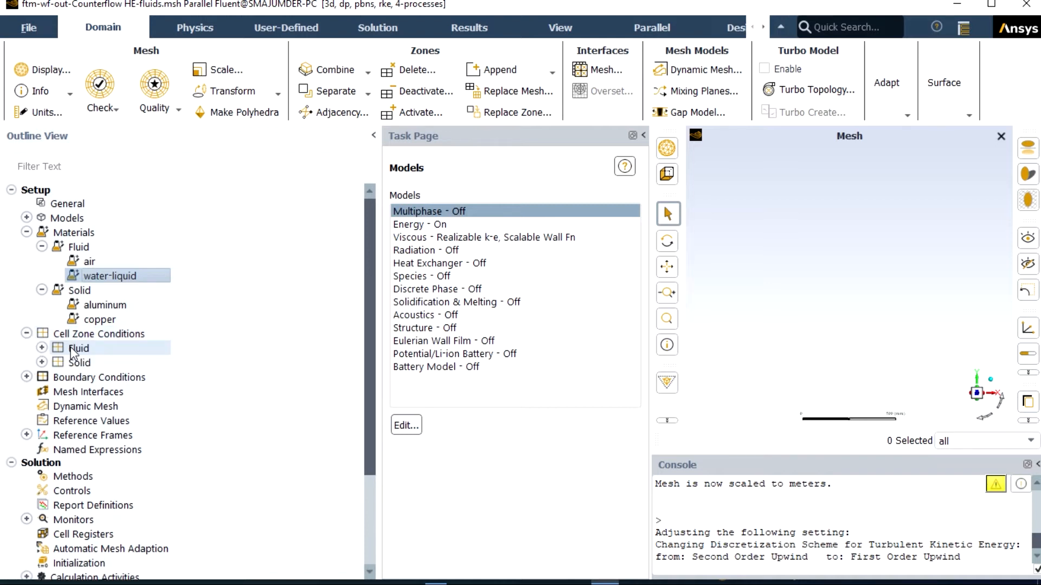
pyautogui.click(42, 348)
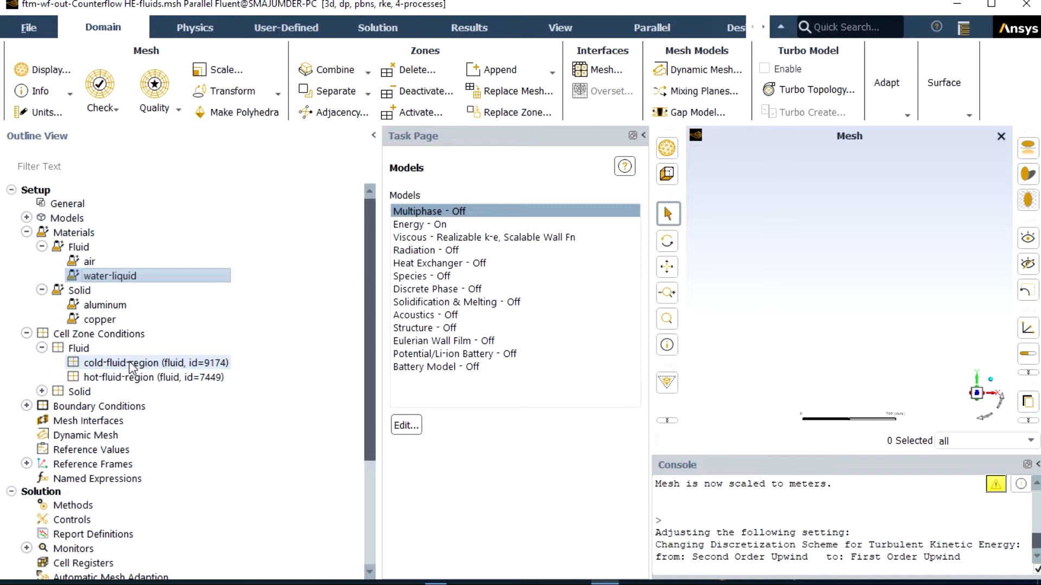
pyautogui.click(129, 362)
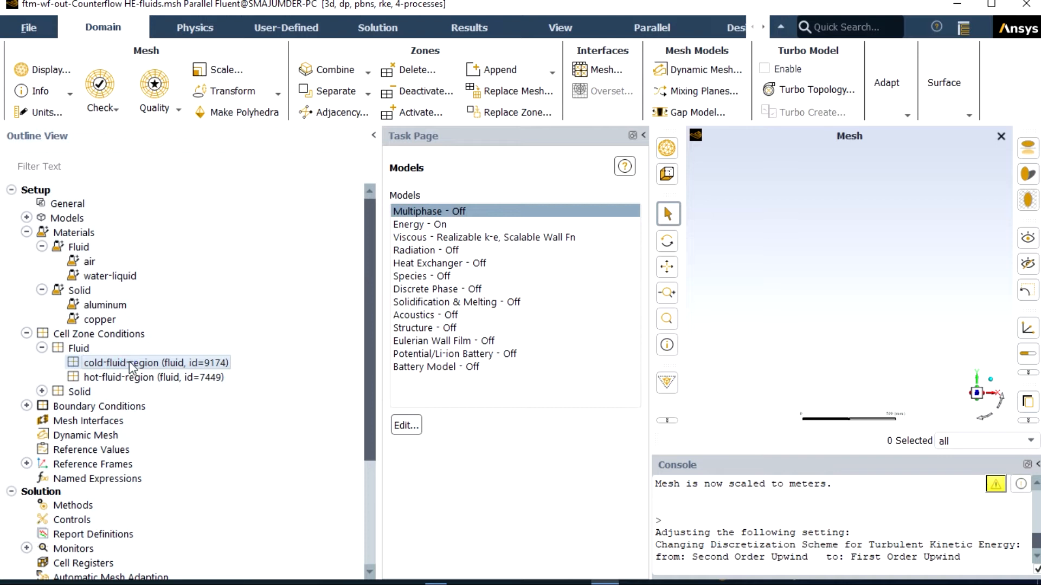
pyautogui.doubleClick(129, 363)
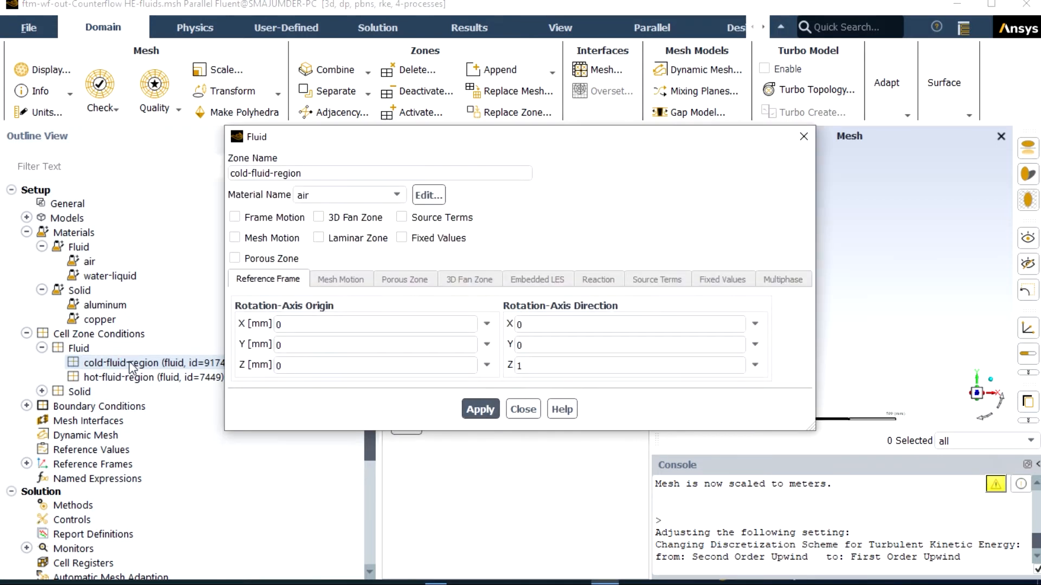
pyautogui.click(395, 195)
pyautogui.click(347, 208)
pyautogui.click(479, 409)
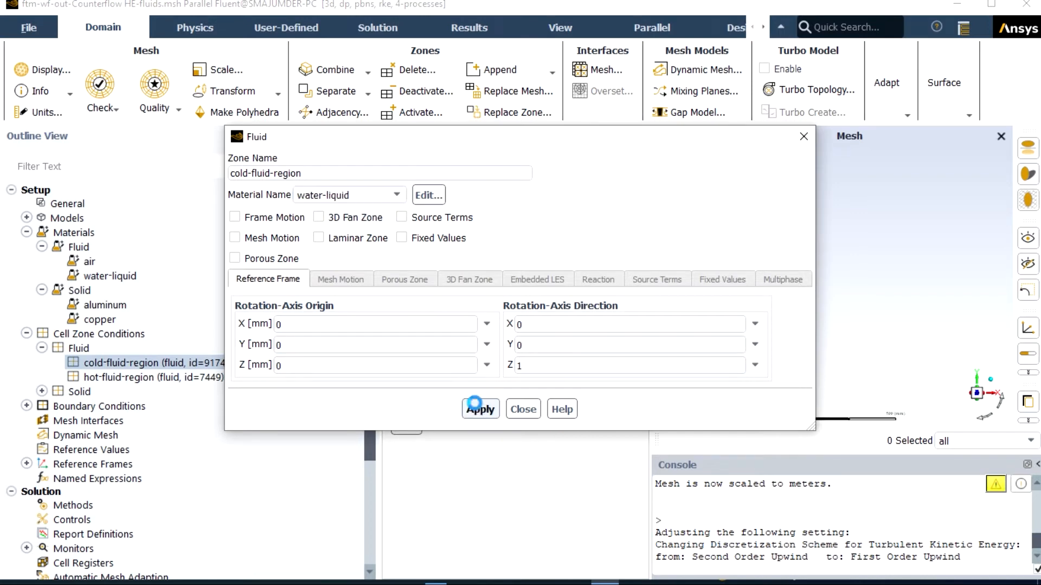
pyautogui.click(522, 409)
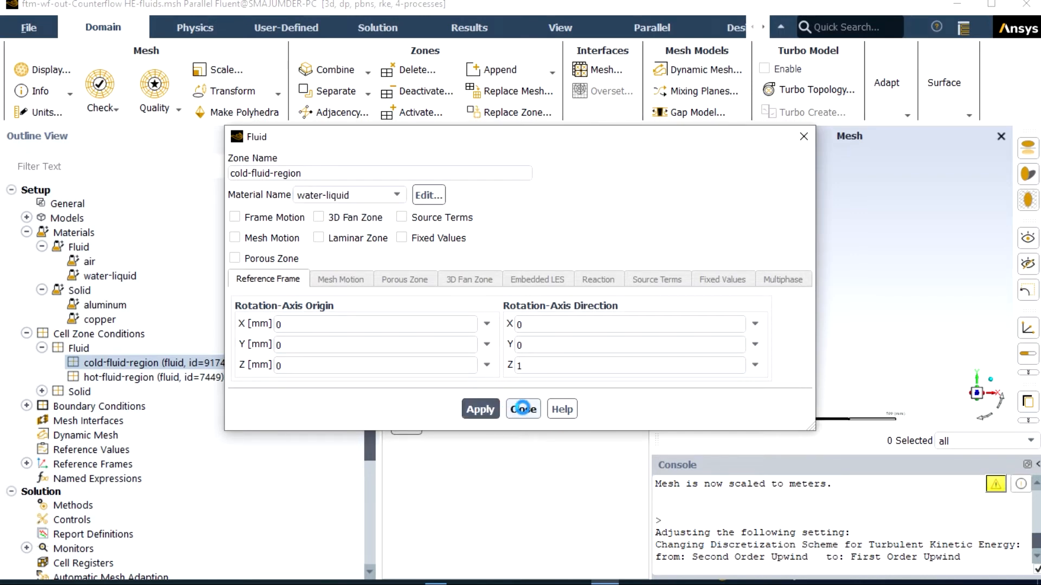
# Step: Assign water-liquid as the material of the hot-fluid-region cell zone
pyautogui.click(162, 380)
pyautogui.doubleClick(161, 379)
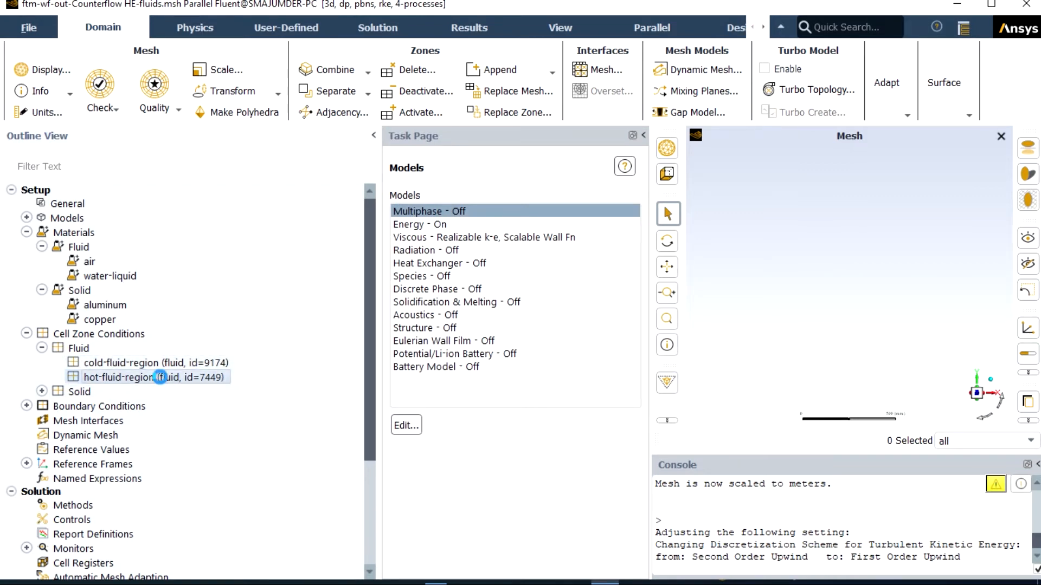
pyautogui.click(473, 412)
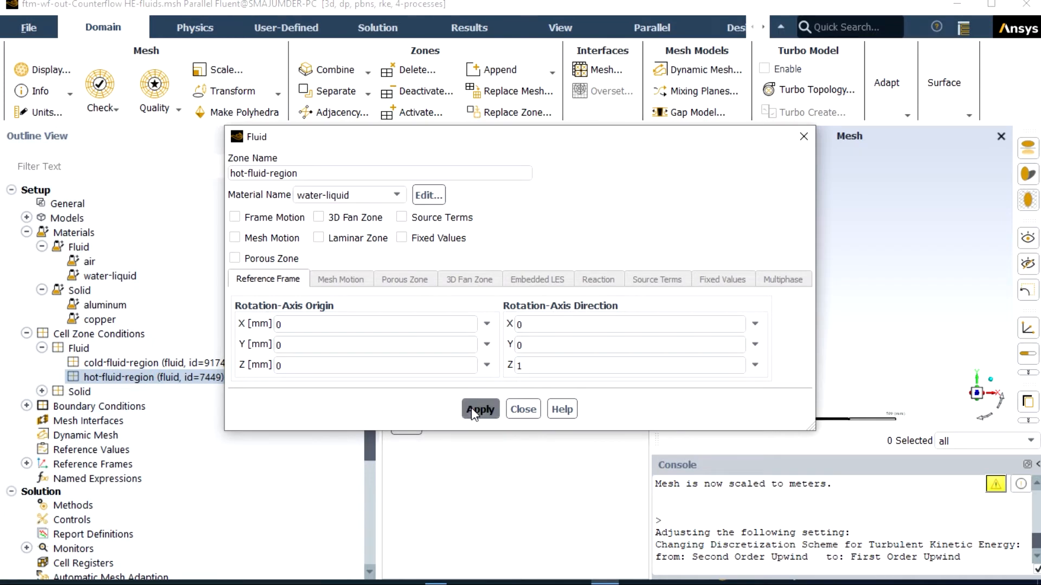
pyautogui.click(519, 408)
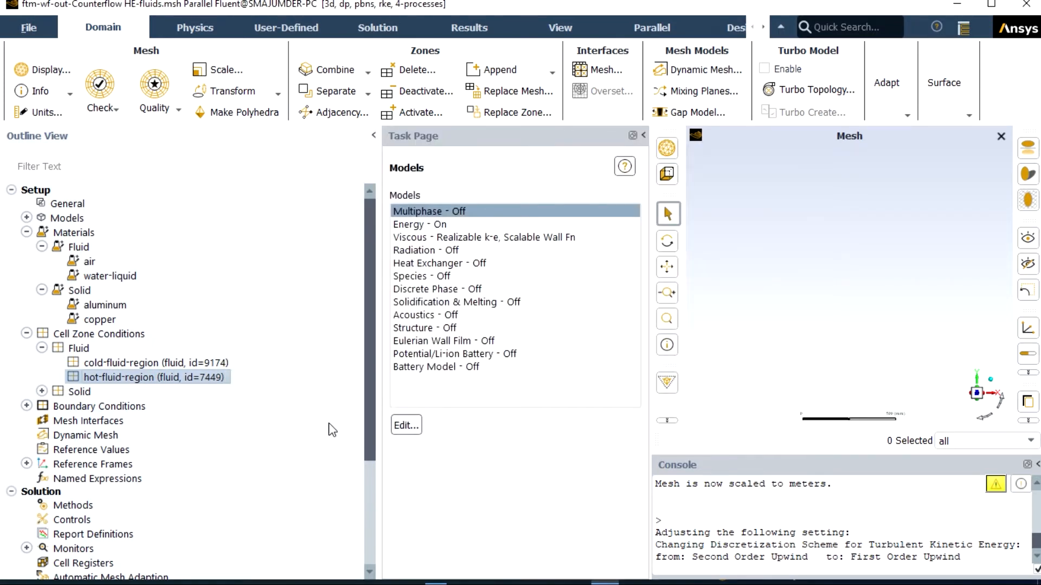
# Step: Assign copper as the material of the solid cell zone counterflow_he
pyautogui.click(43, 391)
pyautogui.click(124, 408)
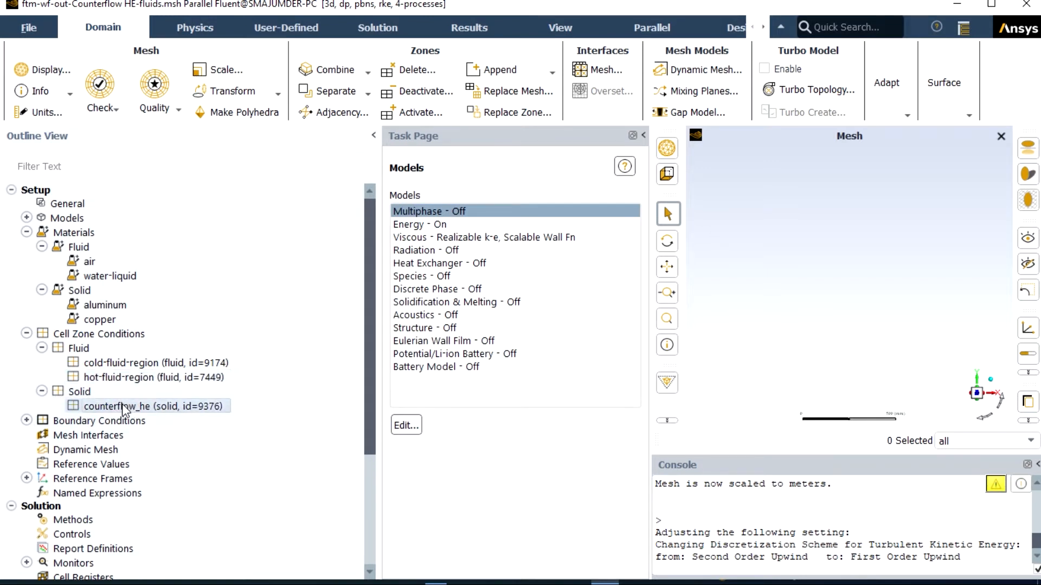
pyautogui.doubleClick(123, 407)
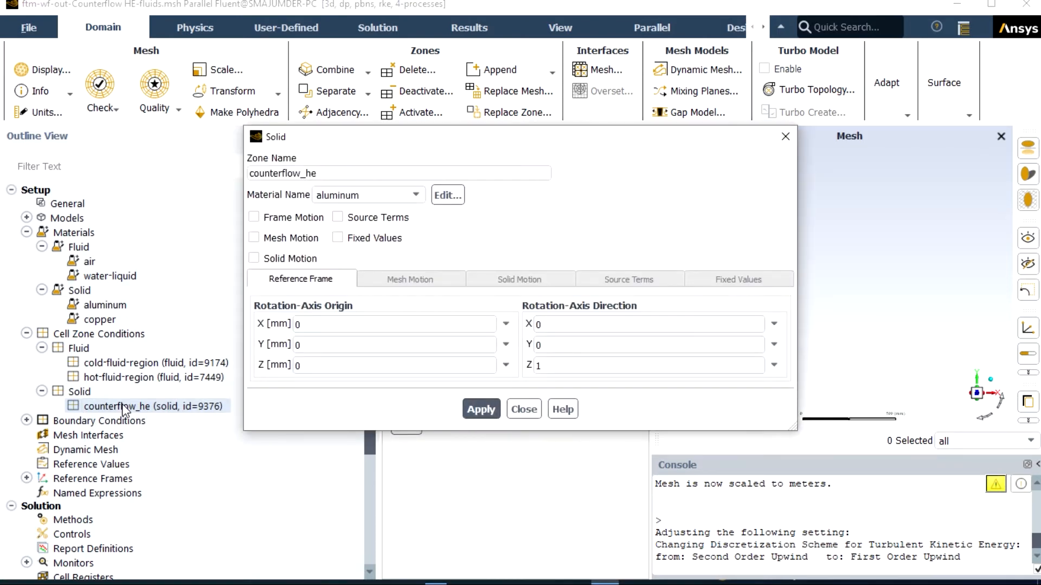
pyautogui.click(417, 195)
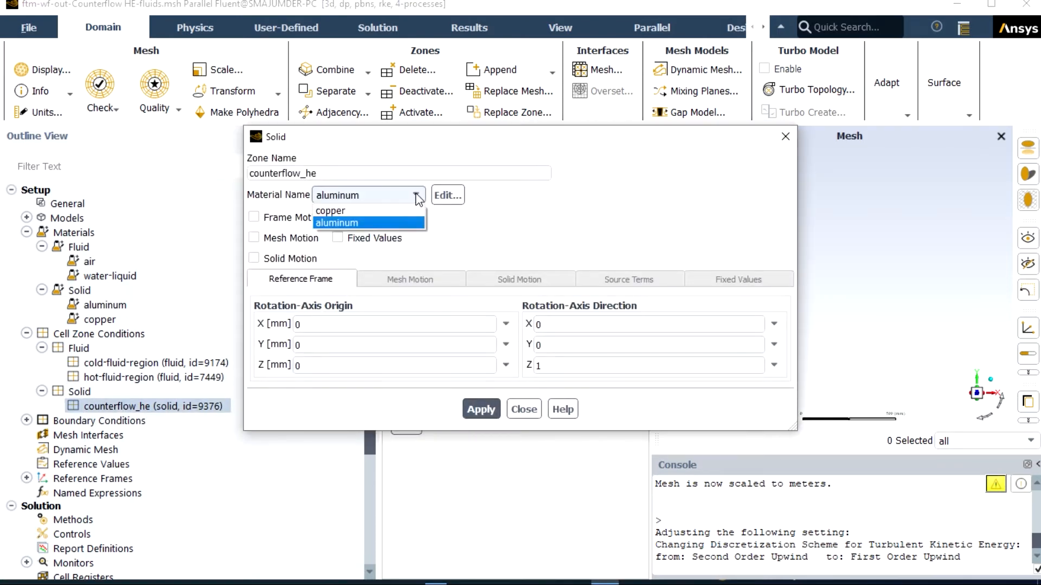
pyautogui.click(388, 209)
pyautogui.click(475, 407)
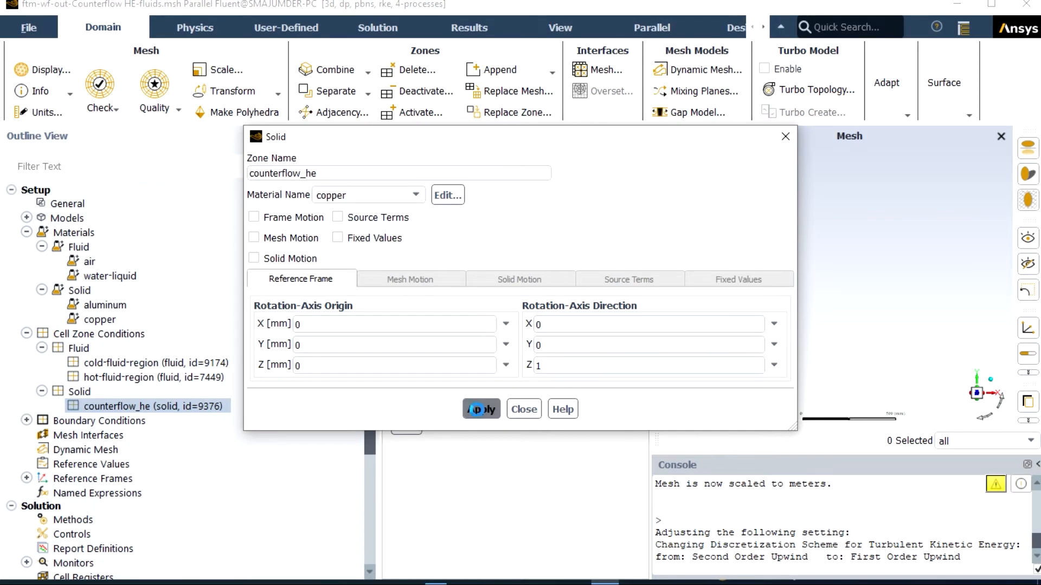
pyautogui.click(523, 411)
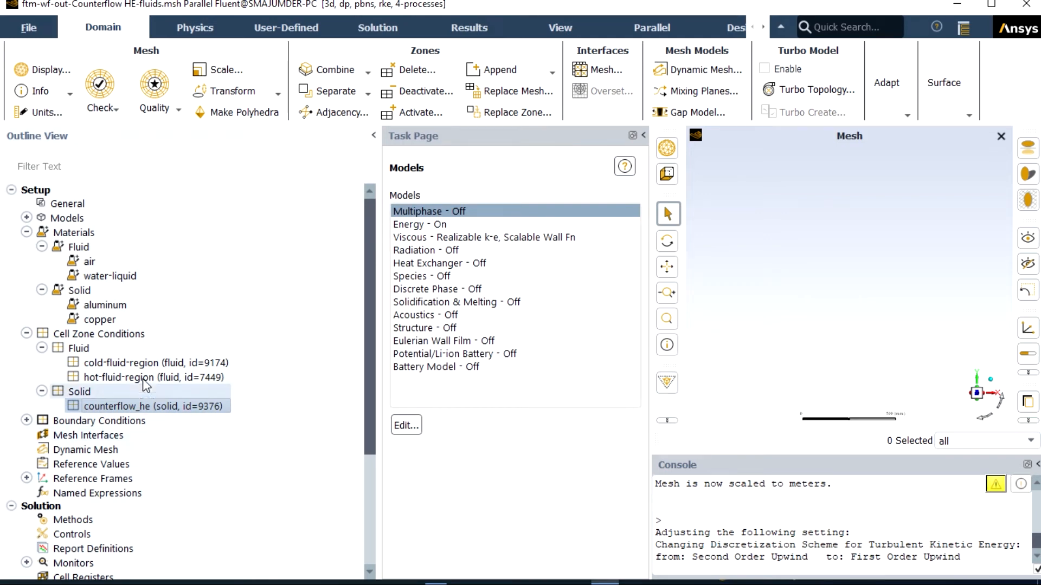
# Step: Set the cap1 velocity inlet to a velocity magnitude of 0.01 m/s and a temperature of 100 C
pyautogui.click(26, 333)
pyautogui.click(26, 348)
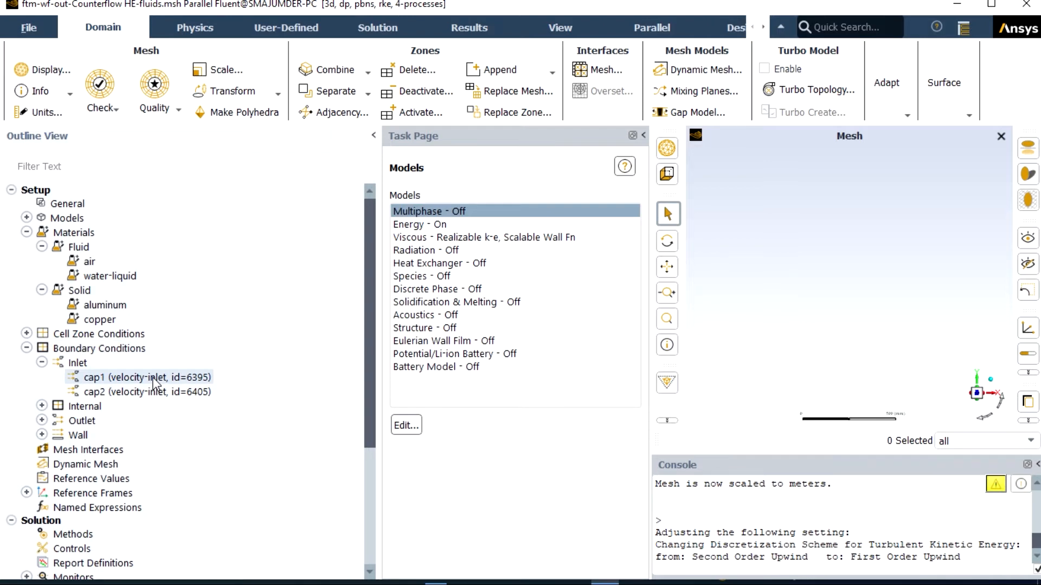
pyautogui.doubleClick(154, 379)
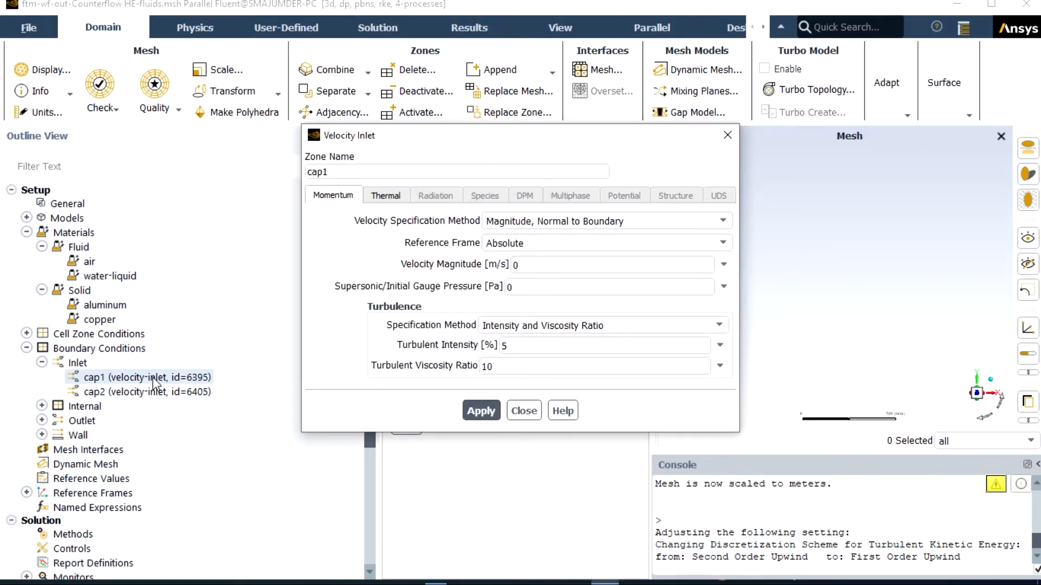
pyautogui.click(526, 264)
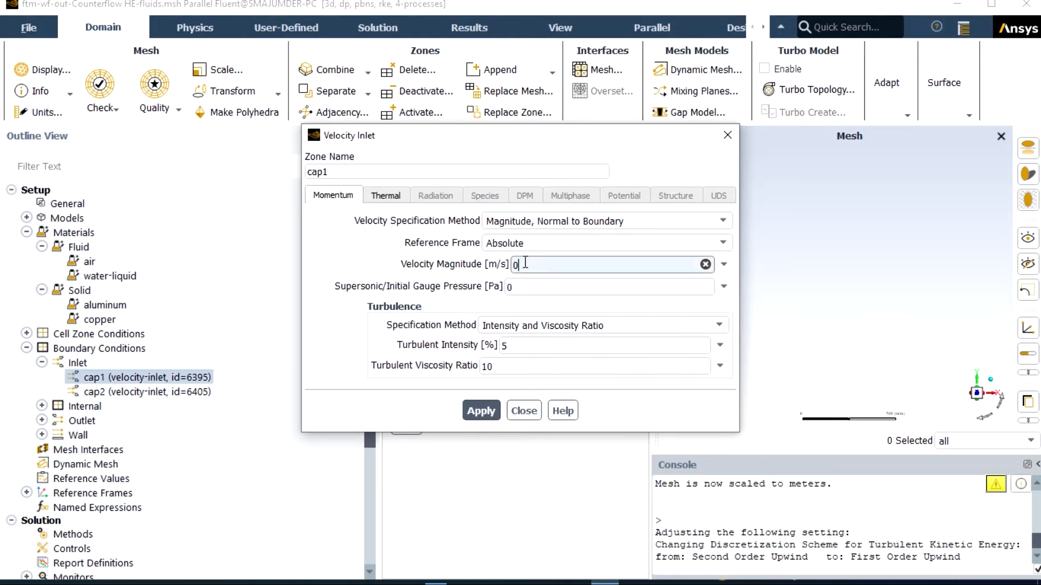
pyautogui.write('.01')
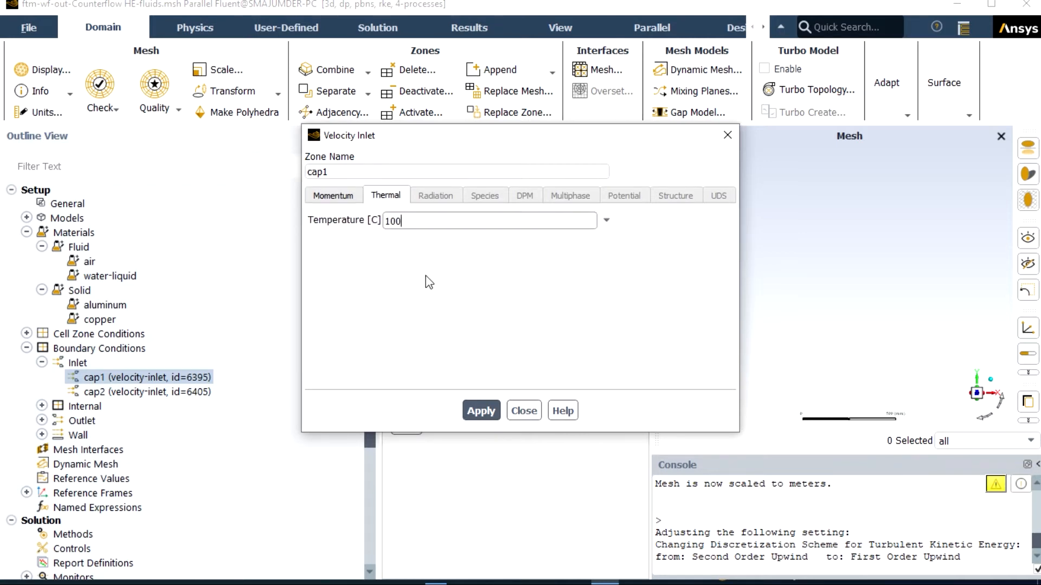
pyautogui.click(475, 411)
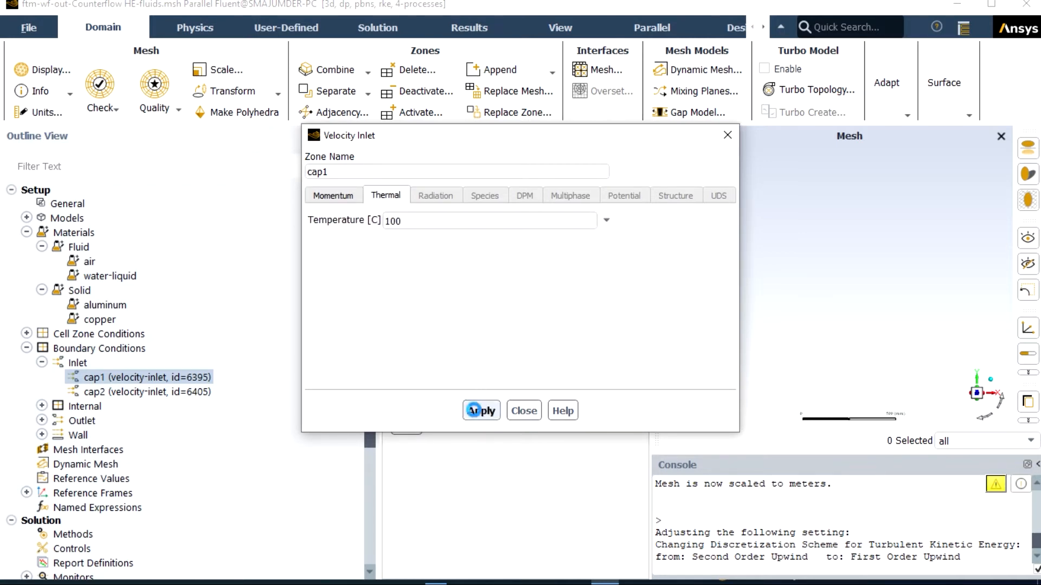
pyautogui.click(524, 410)
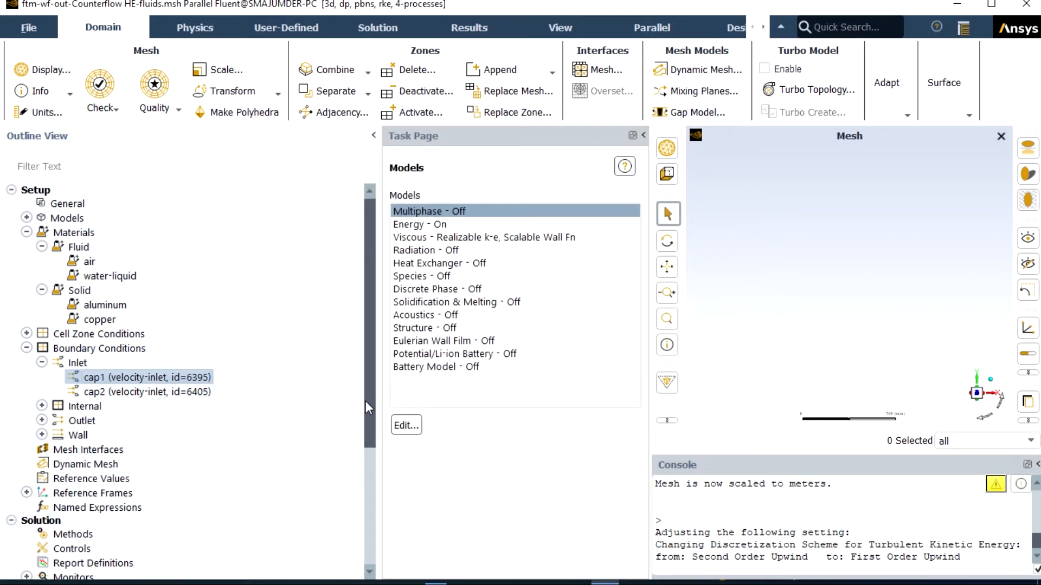
# Step: Set the cap2 velocity inlet to a velocity magnitude of 0.001 m/s and a temperature of 30 C
pyautogui.doubleClick(186, 392)
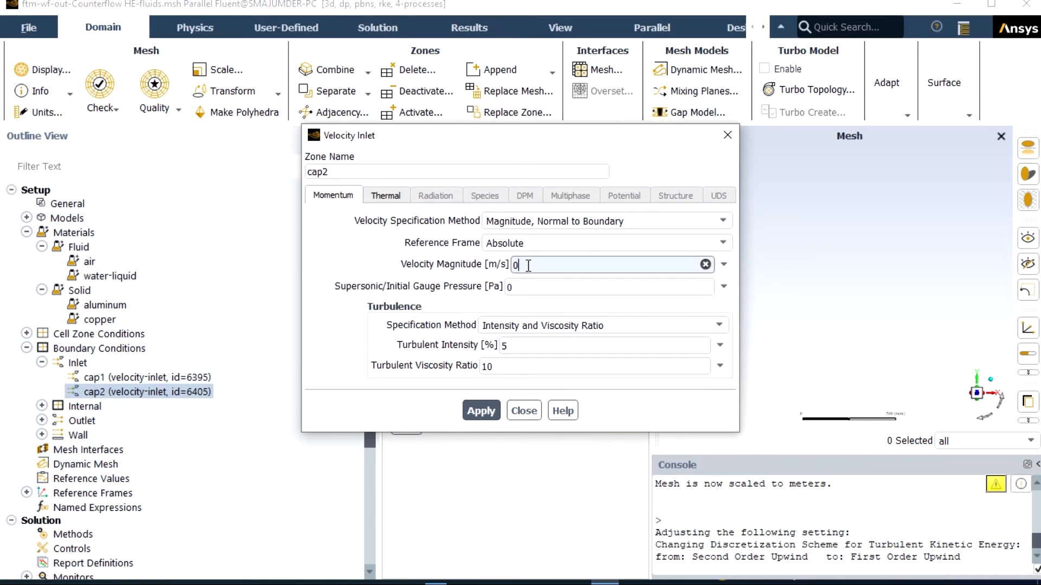
pyautogui.write('.001')
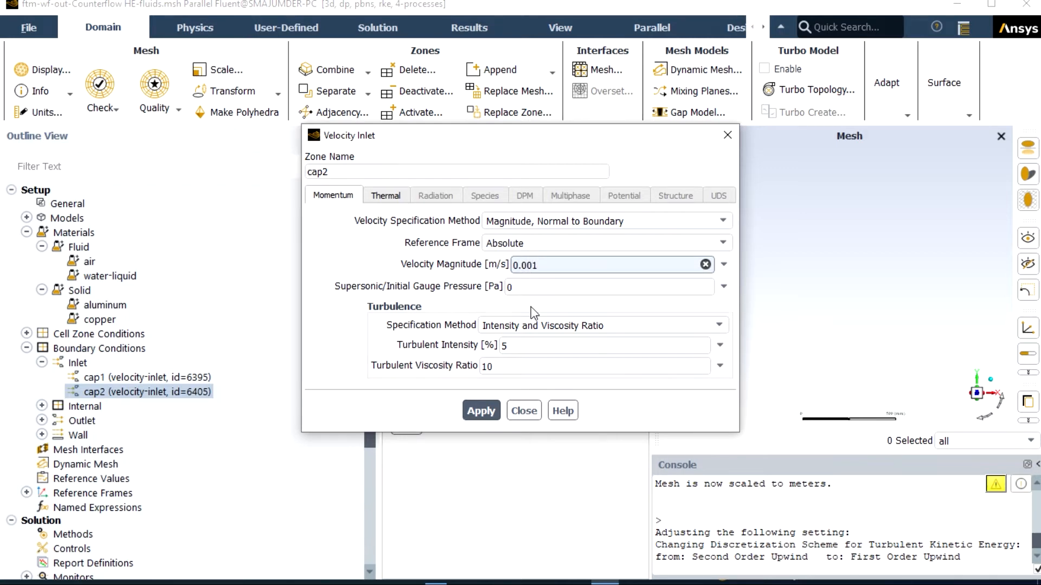
pyautogui.click(386, 198)
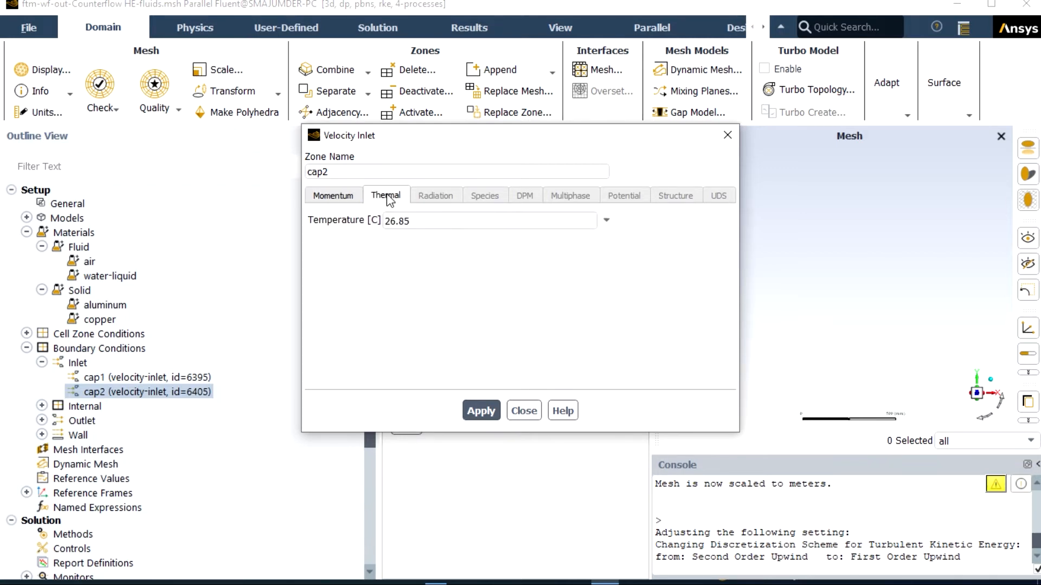
pyautogui.click(412, 220)
pyautogui.press('BackSpace')
pyautogui.press('BackSpace')
pyautogui.press('BackSpace')
pyautogui.press('BackSpace')
pyautogui.press('BackSpace')
pyautogui.write('30')
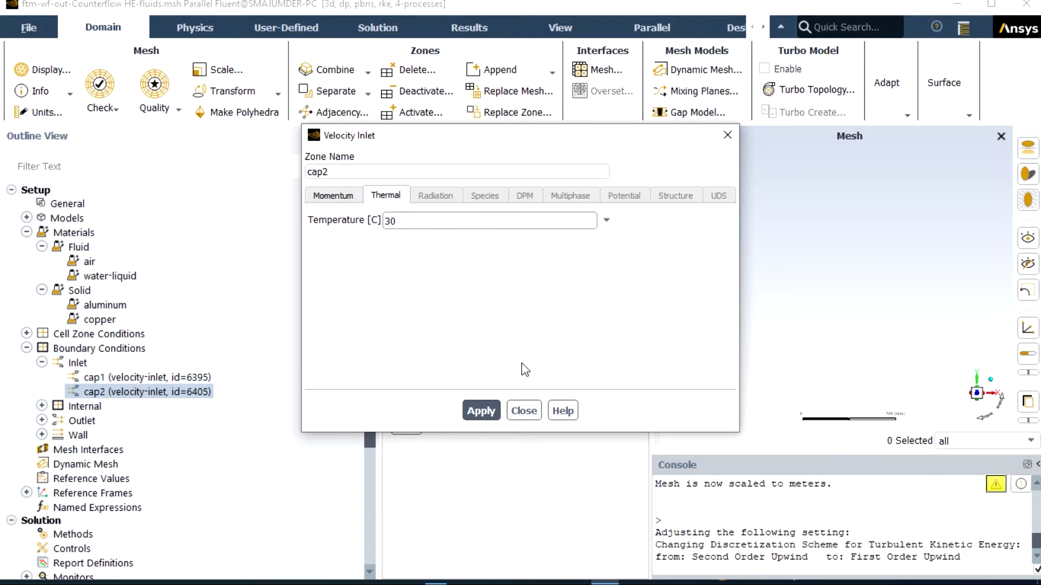
pyautogui.click(481, 411)
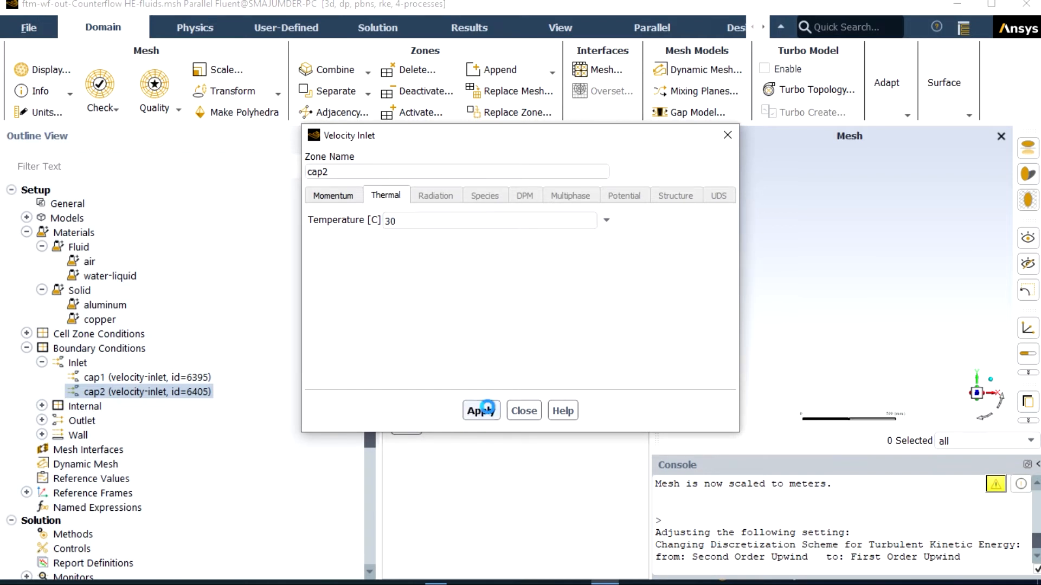
pyautogui.click(532, 415)
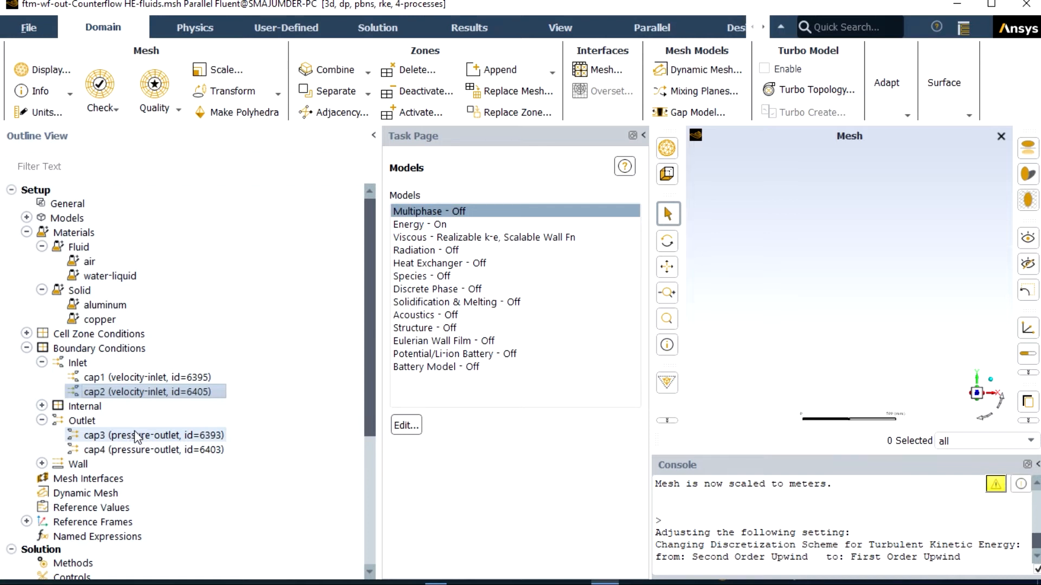
# Step: Apply the default pressure-outlet conditions, with 0 Pa gauge pressure, to outlets cap3 and cap4
pyautogui.click(139, 434)
pyautogui.doubleClick(139, 433)
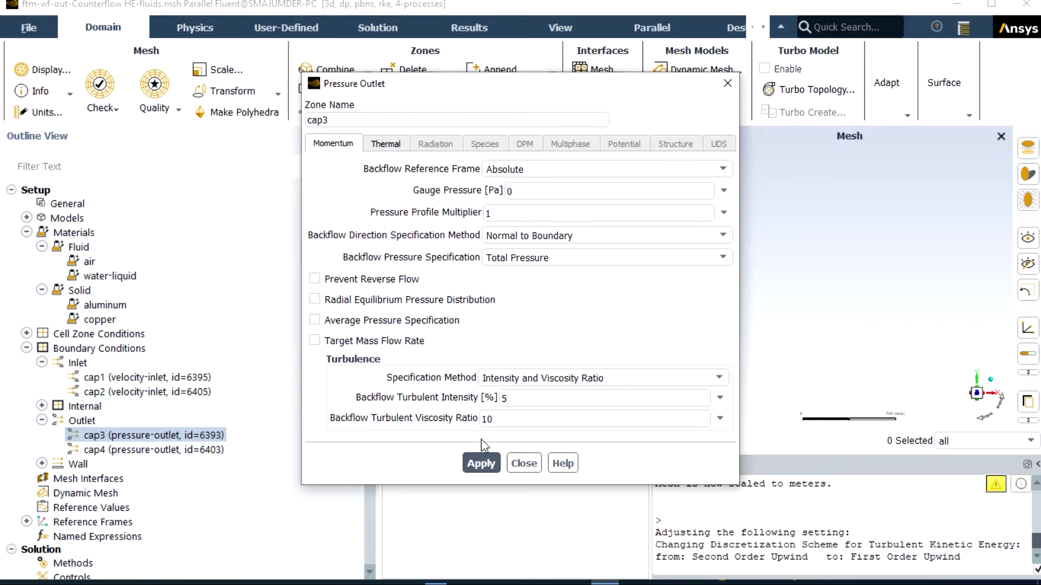
pyautogui.click(483, 464)
pyautogui.click(523, 466)
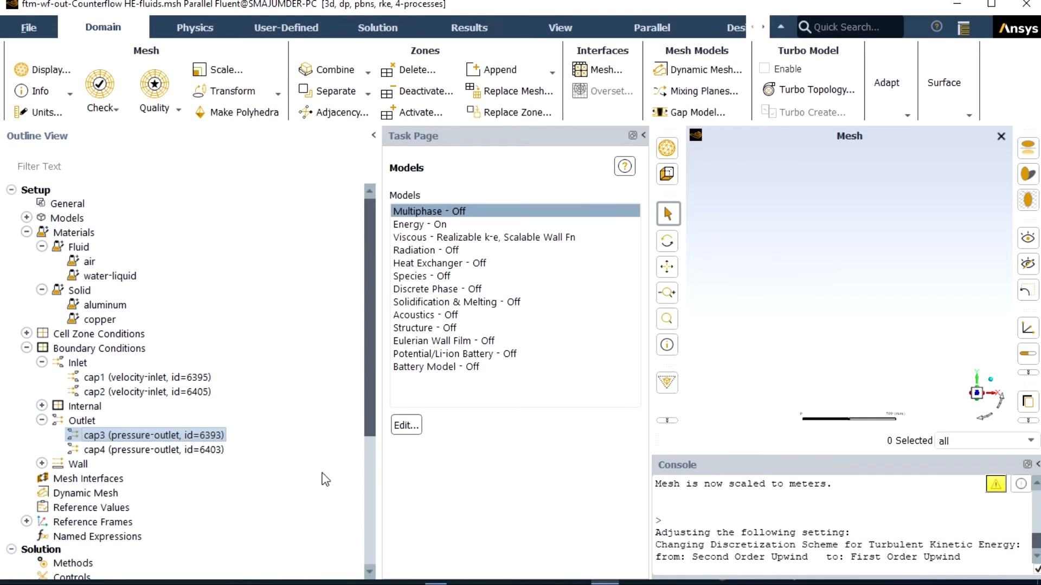
pyautogui.click(172, 455)
pyautogui.click(168, 450)
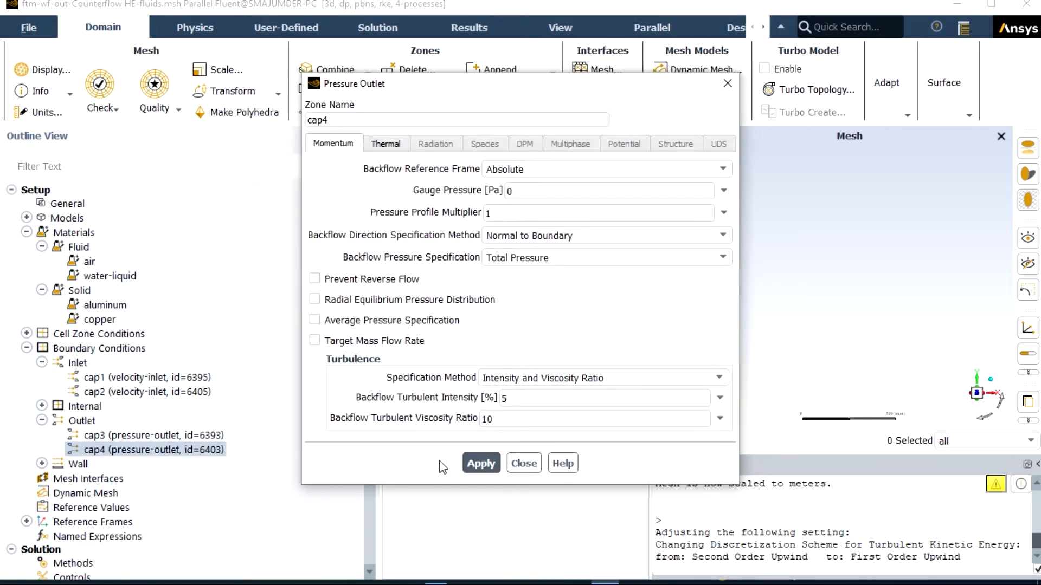
pyautogui.click(480, 464)
pyautogui.click(521, 464)
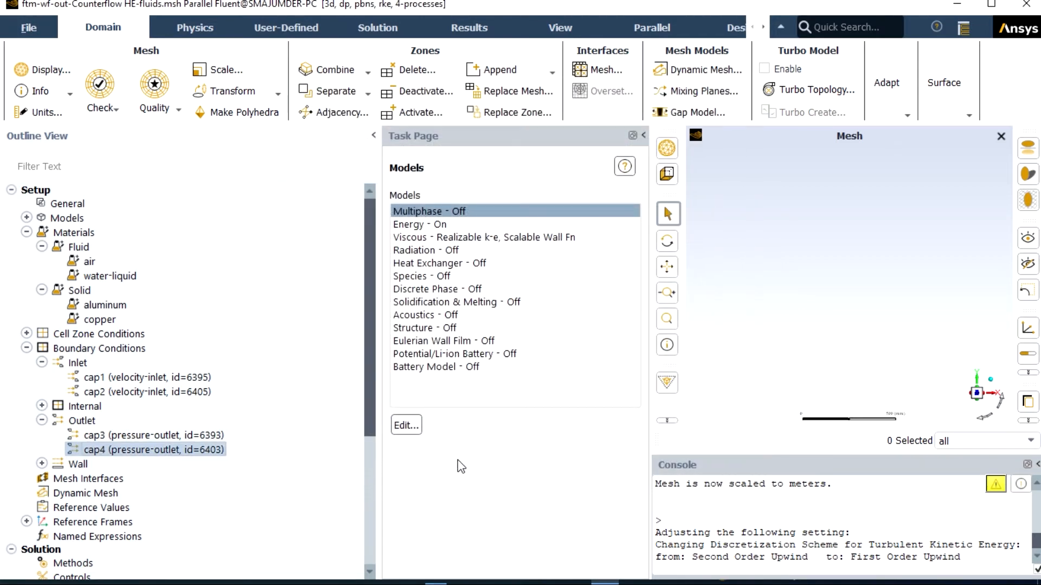
# Step: Select copper as the material in the thermal conditions of the cfhex_body wall
pyautogui.click(42, 464)
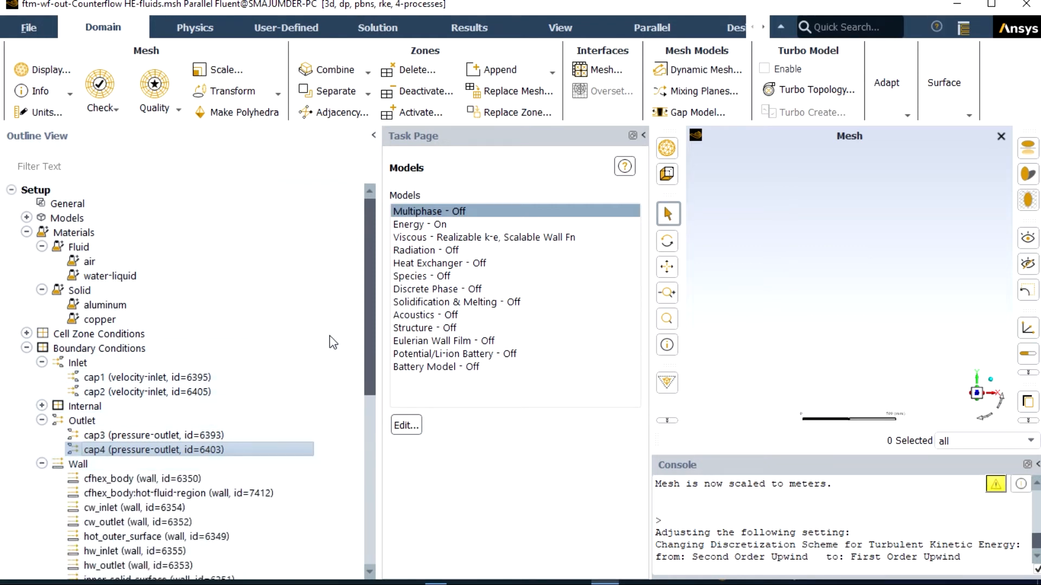
pyautogui.moveTo(370, 314); pyautogui.dragTo(378, 373)
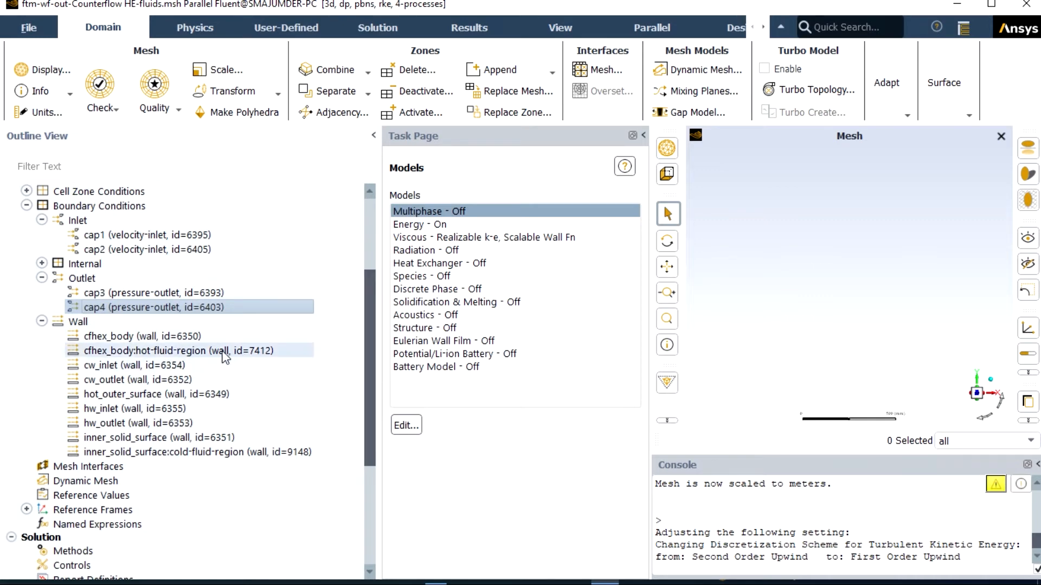
pyautogui.click(182, 337)
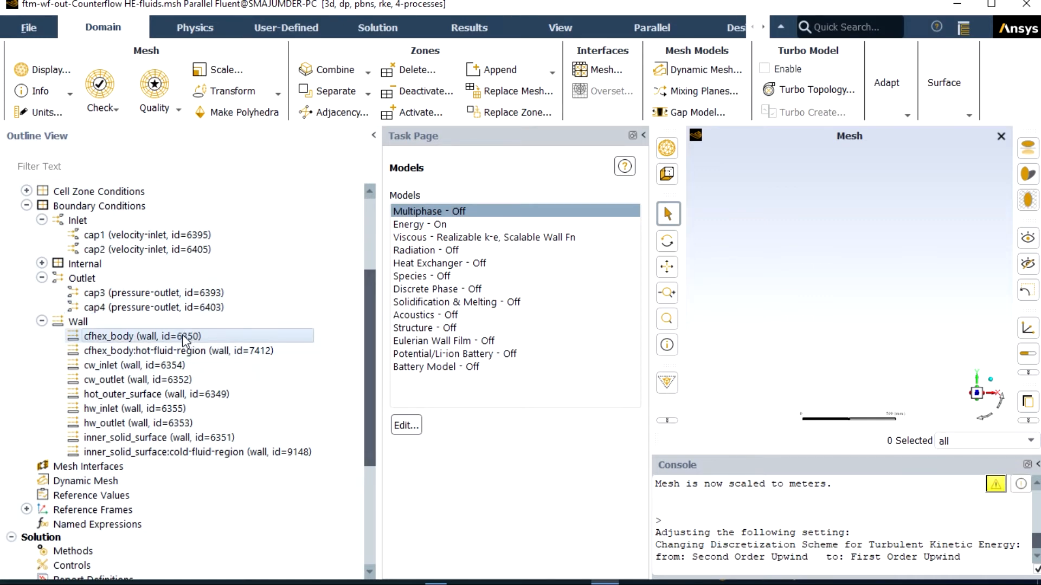
pyautogui.doubleClick(183, 337)
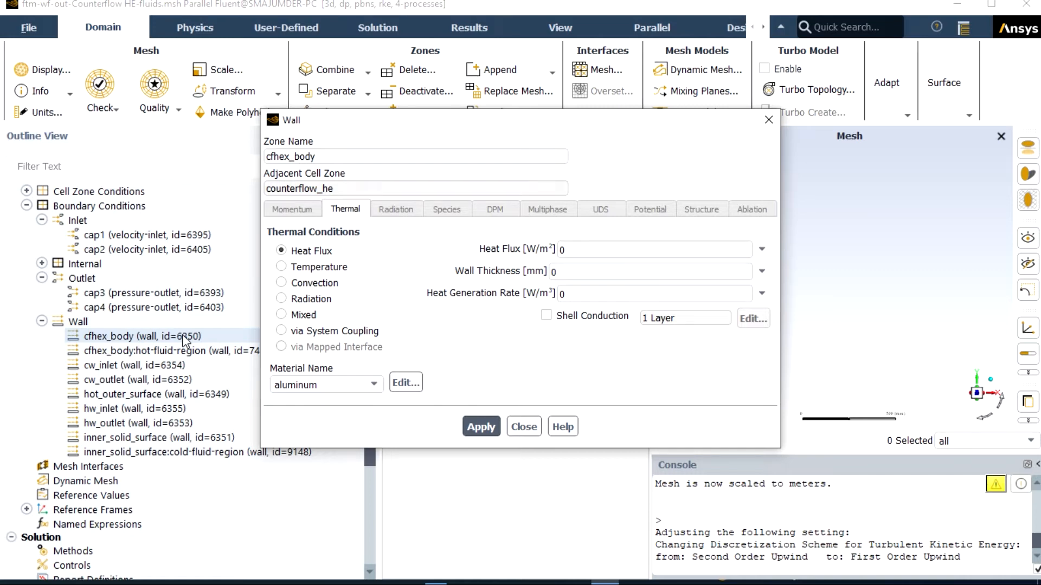
pyautogui.click(184, 341)
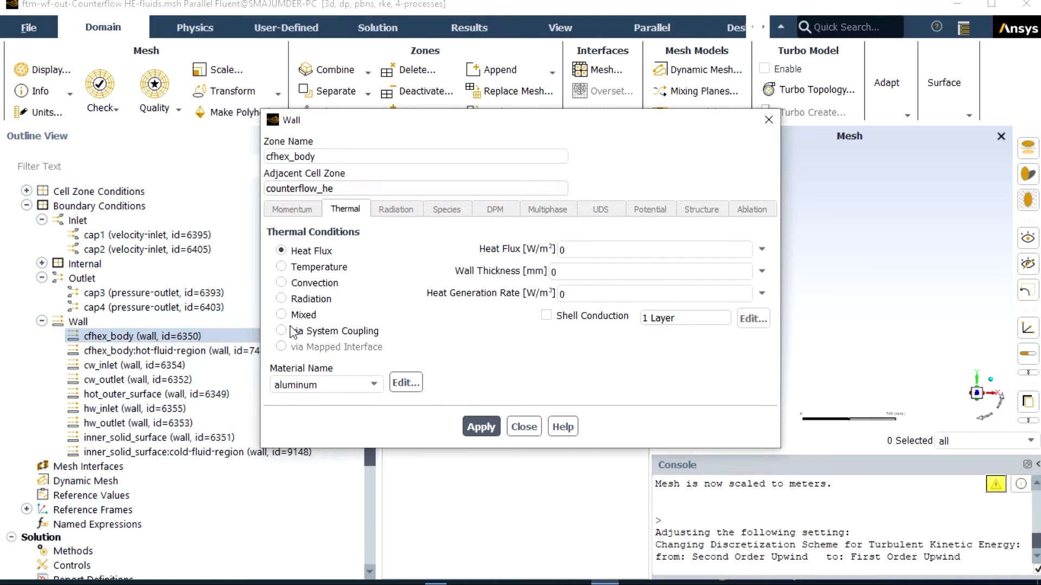
pyautogui.click(376, 387)
pyautogui.click(343, 398)
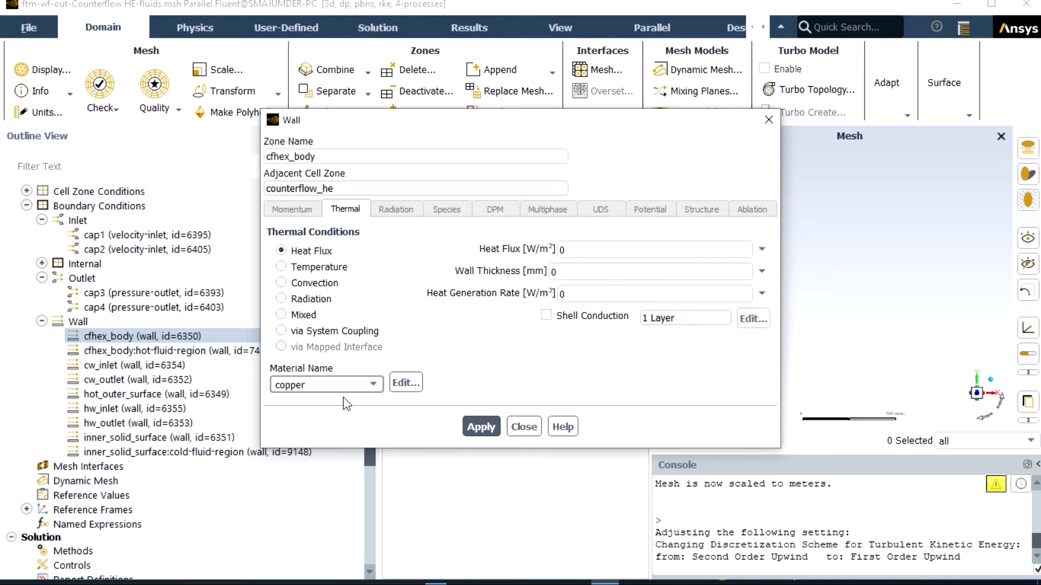
# Step: Give the cfhex_body wall a convection condition with heat transfer coefficient 50 W/(m² K), free stream temperature 40 C and wall thickness 0.01 mm
pyautogui.click(282, 286)
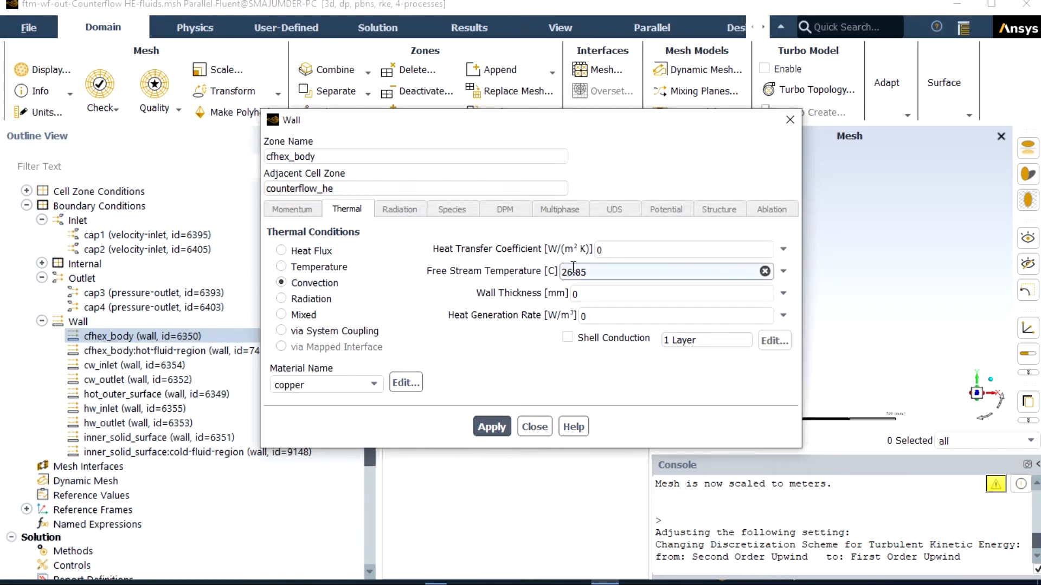
pyautogui.click(597, 249)
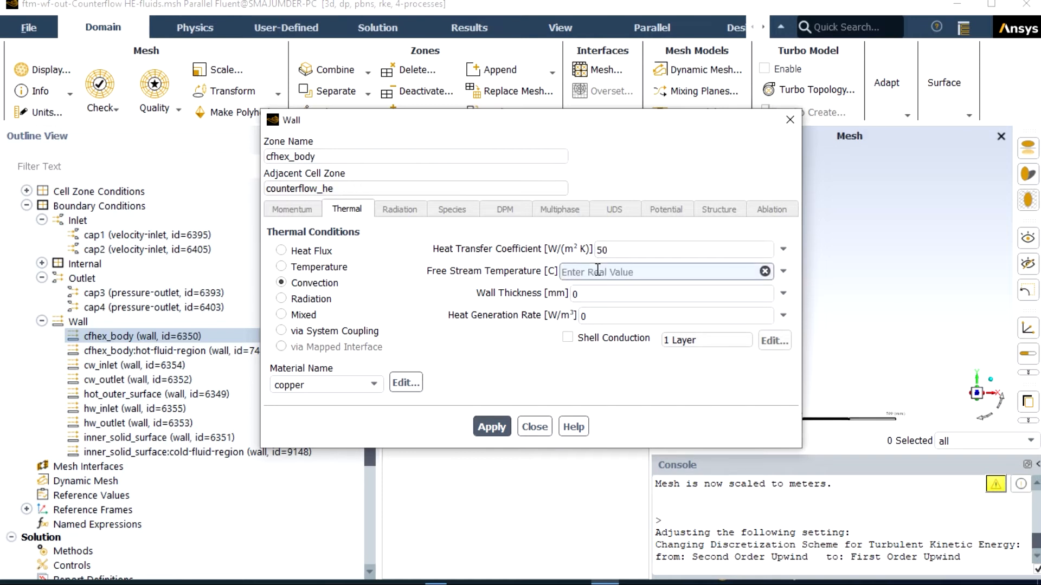
pyautogui.write('40')
pyautogui.click(597, 294)
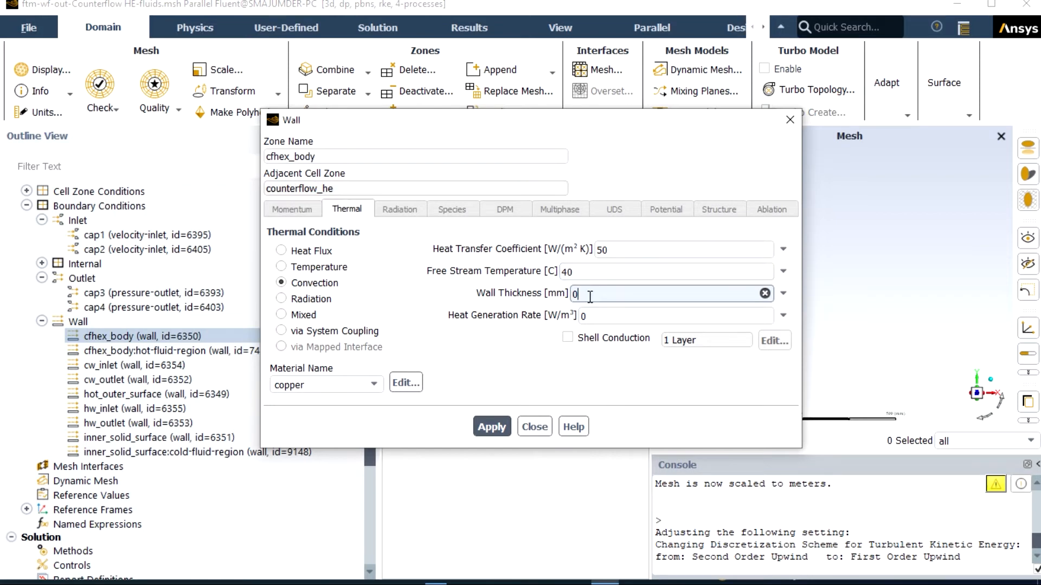
pyautogui.write('.01')
pyautogui.click(499, 426)
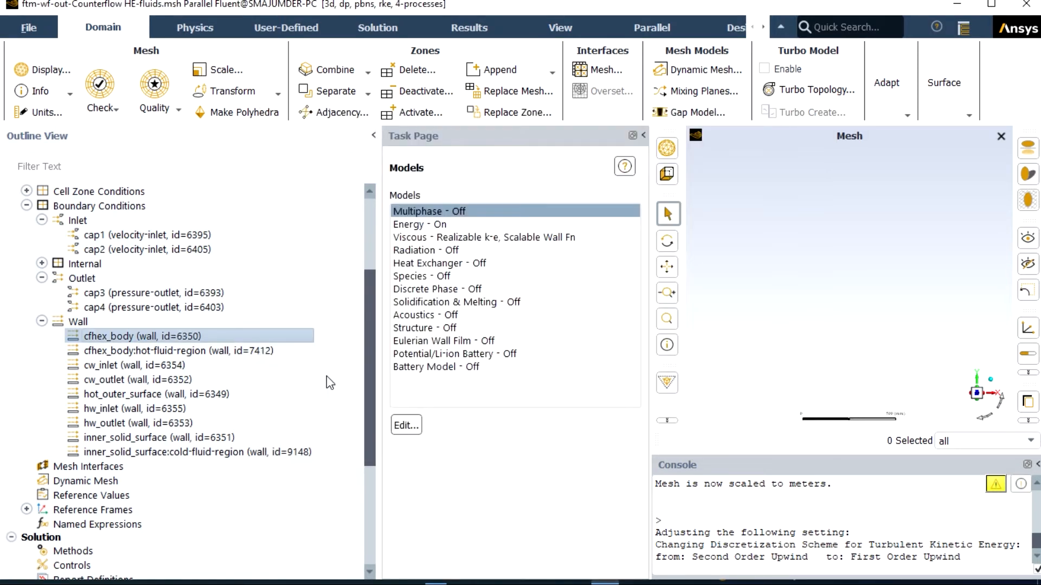
# Step: Copy the cfhex_body boundary conditions to the other wall zones, from the inlet and outlet walls through inner_solid_surface:cold-fluid-region
pyautogui.rightClick(253, 342)
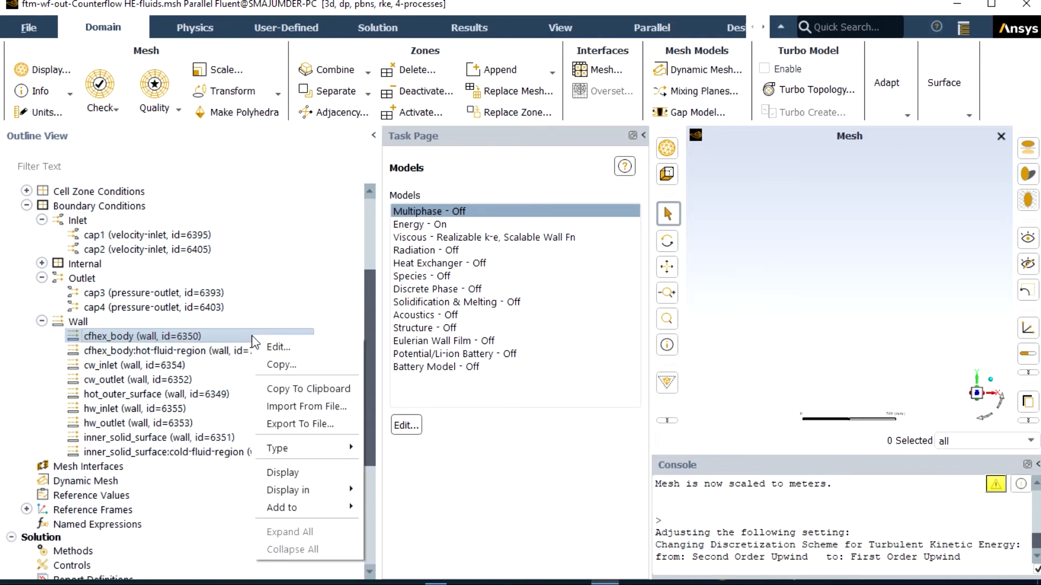
pyautogui.click(278, 365)
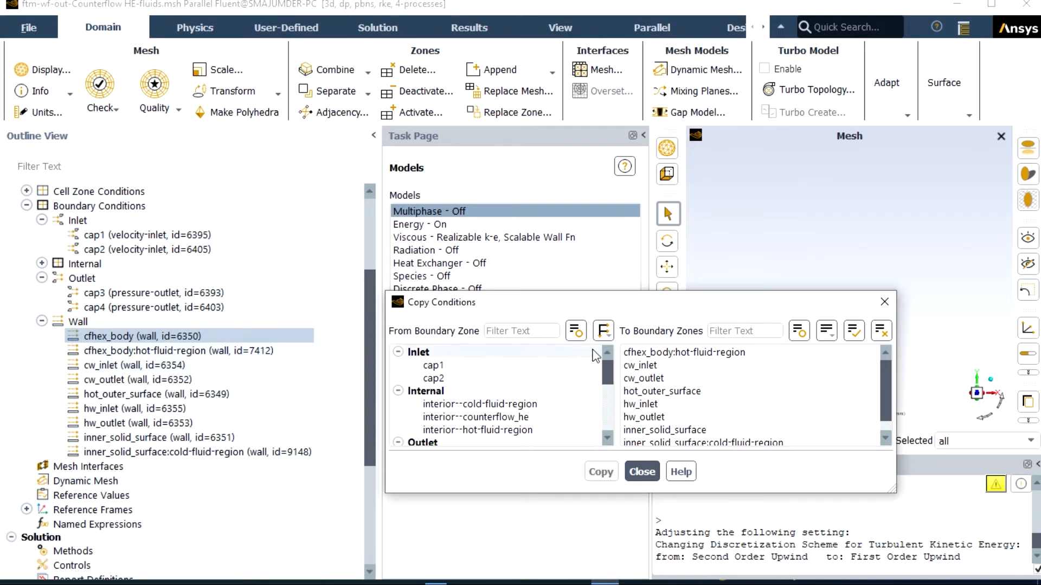
pyautogui.click(640, 353)
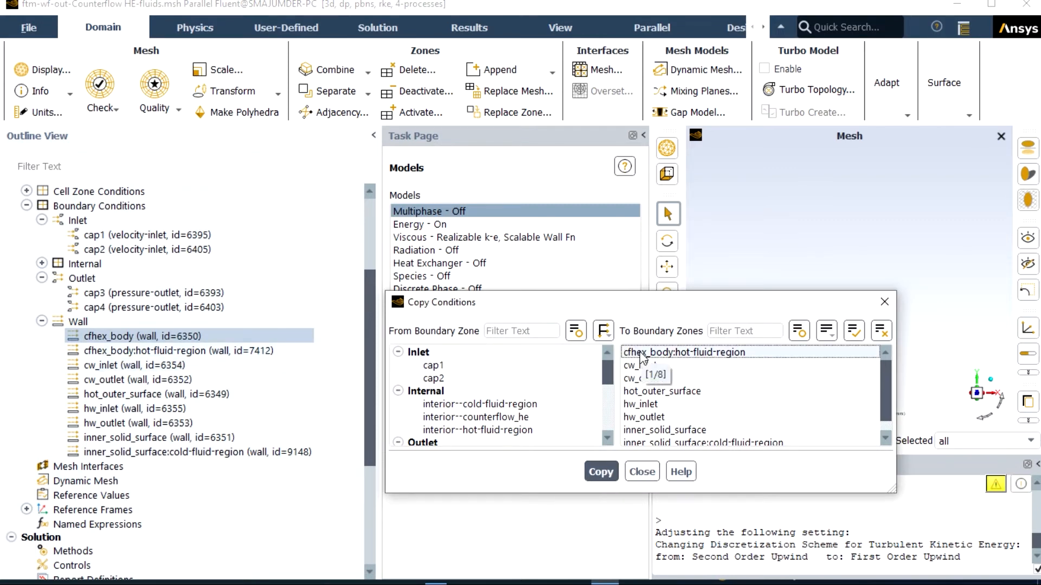
pyautogui.click(639, 352)
pyautogui.click(646, 365)
pyautogui.click(649, 379)
pyautogui.moveTo(651, 394); pyautogui.dragTo(656, 450)
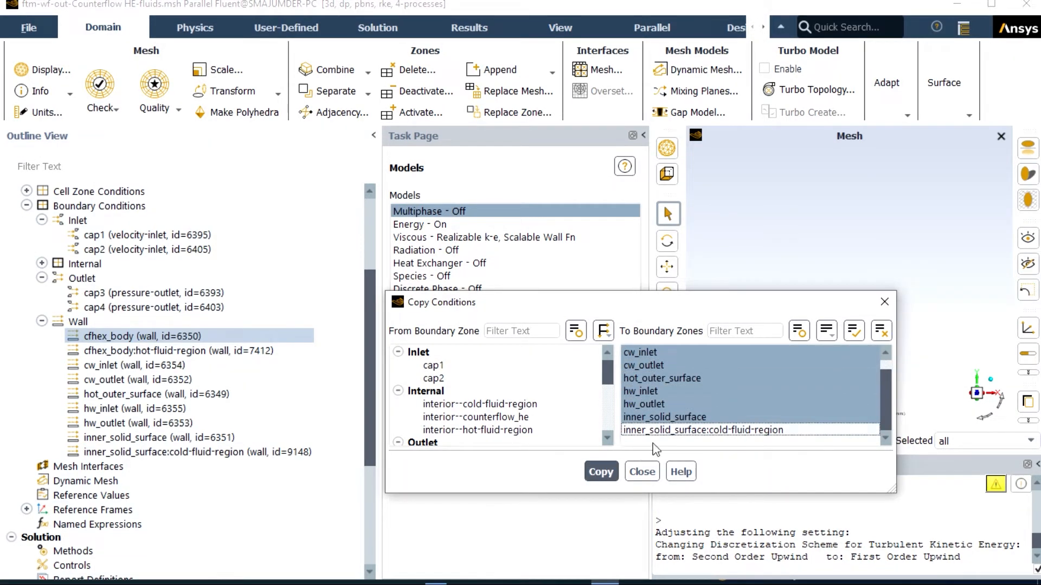
pyautogui.click(669, 430)
pyautogui.click(601, 473)
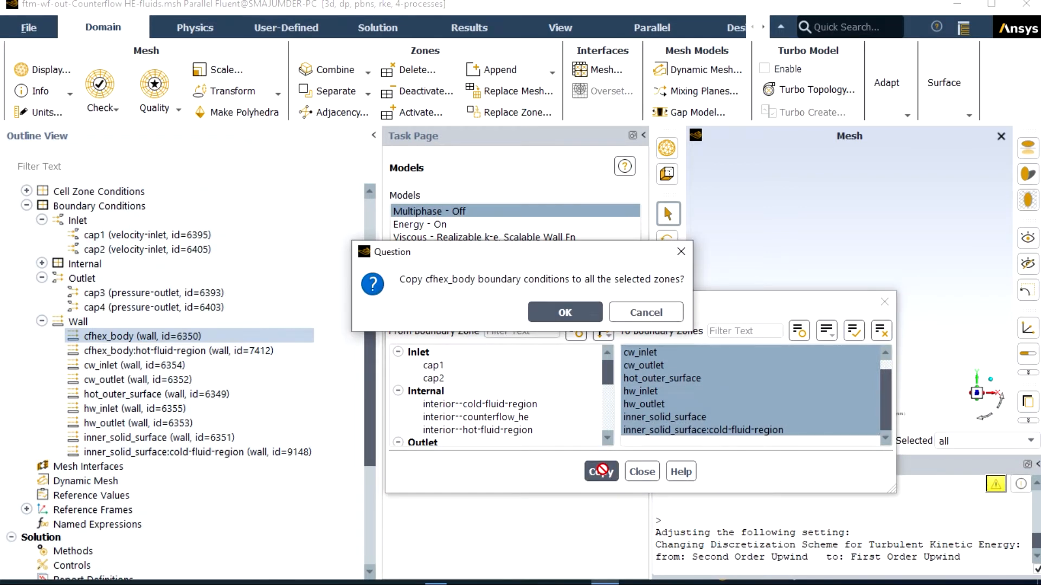
pyautogui.click(577, 316)
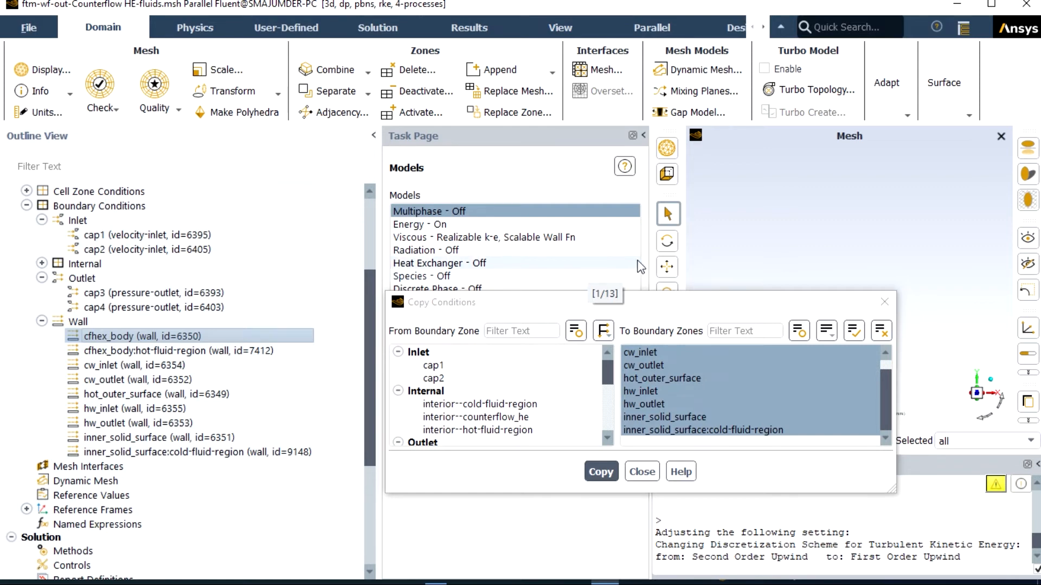
pyautogui.click(646, 472)
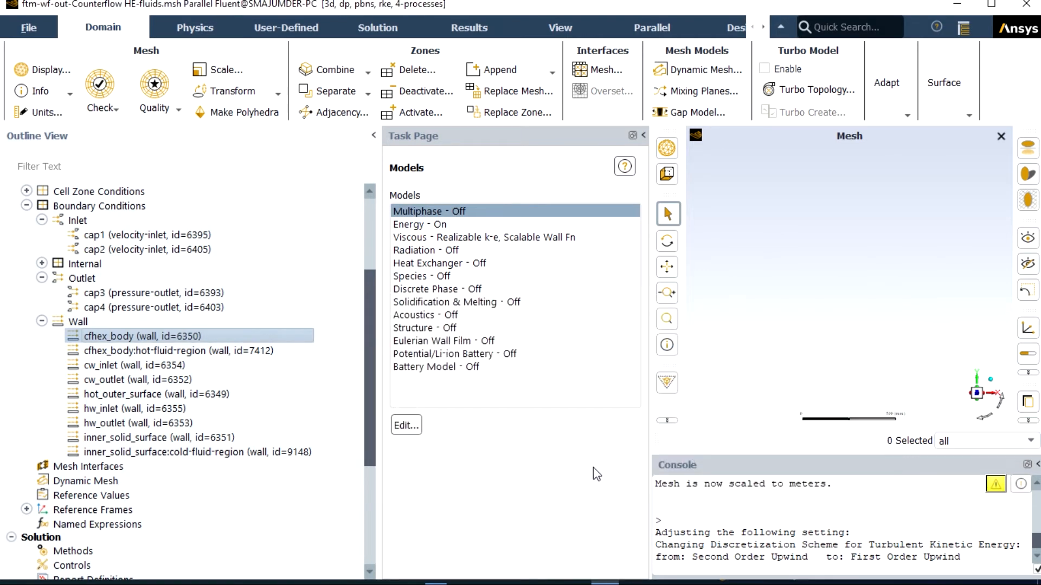
# Step: Set the gradient scheme in the solution methods to Green-Gauss Node Based
pyautogui.moveTo(374, 377); pyautogui.dragTo(374, 460)
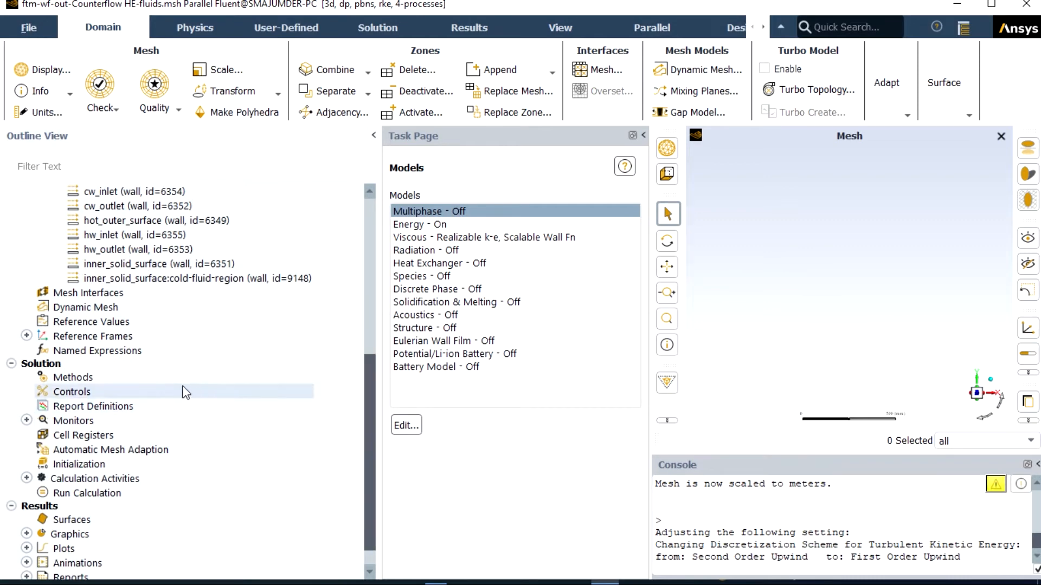
pyautogui.click(96, 380)
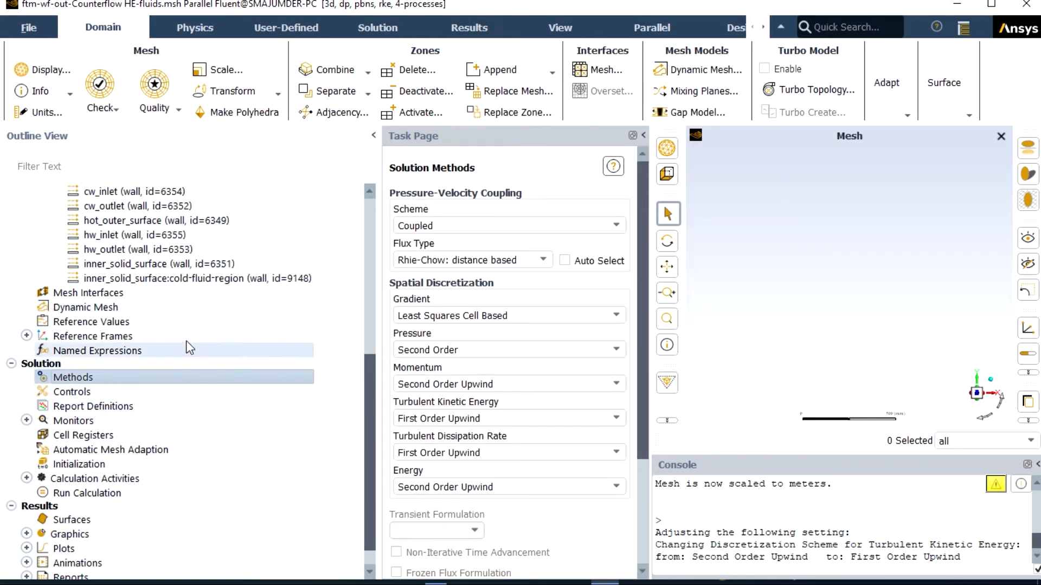
pyautogui.click(488, 317)
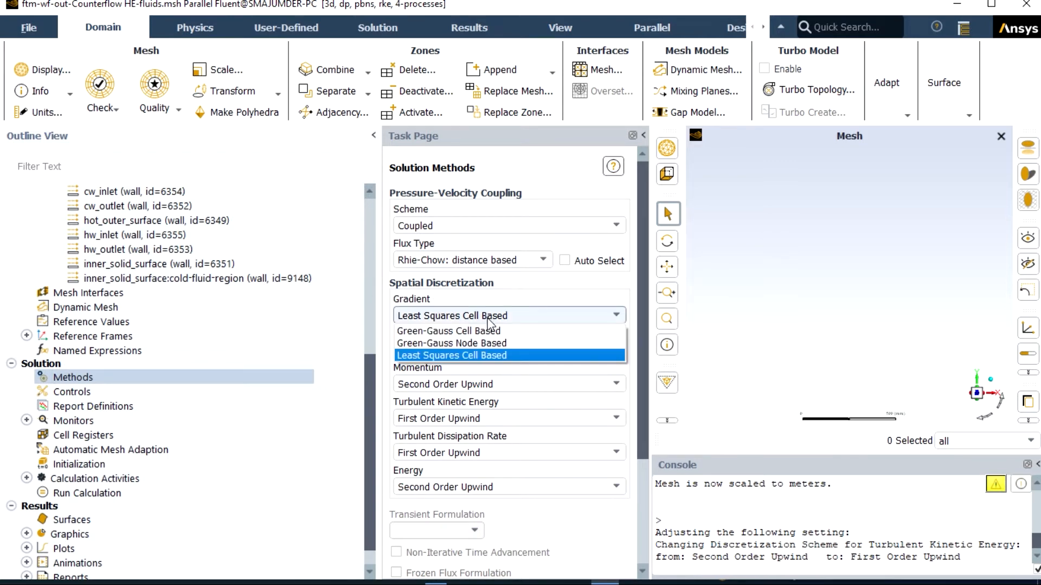
pyautogui.click(491, 341)
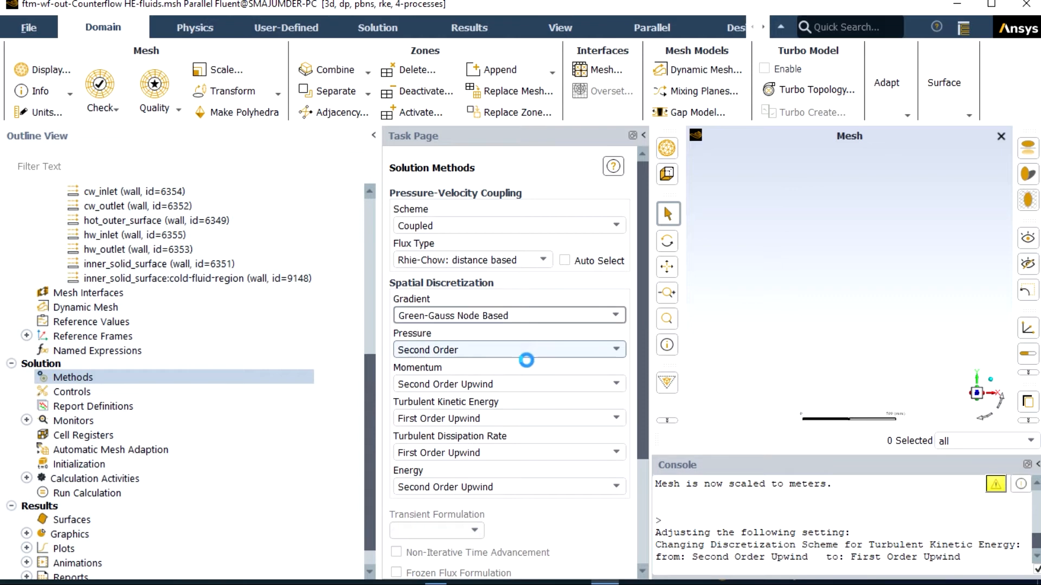
# Step: Set the turbulent kinetic energy, turbulent dissipation rate and energy discretization to Second Order Upwind
pyautogui.click(510, 418)
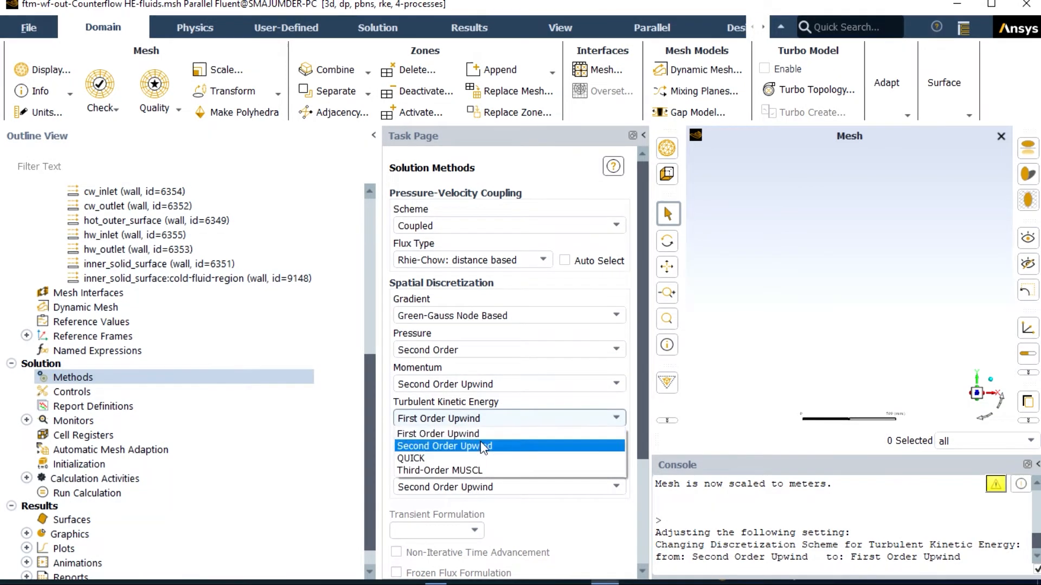
pyautogui.click(481, 441)
pyautogui.click(480, 453)
pyautogui.click(480, 476)
pyautogui.scroll(-1, 480, 475)
pyautogui.click(456, 443)
pyautogui.click(455, 451)
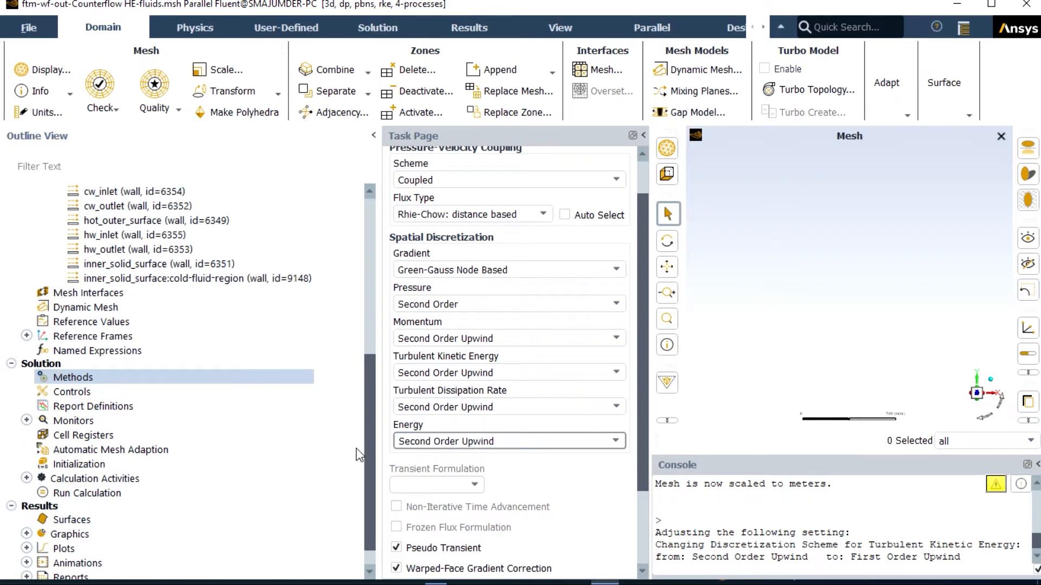
# Step: Initialize the solution with Standard Initialization, computing the initial values from all-zones
pyautogui.scroll(-2, 304, 388)
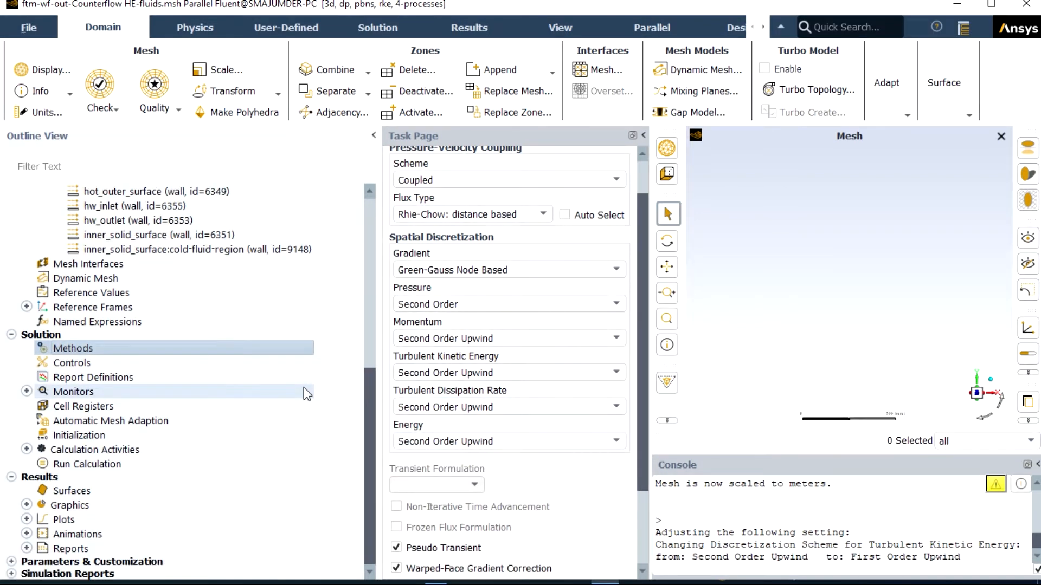
pyautogui.click(103, 435)
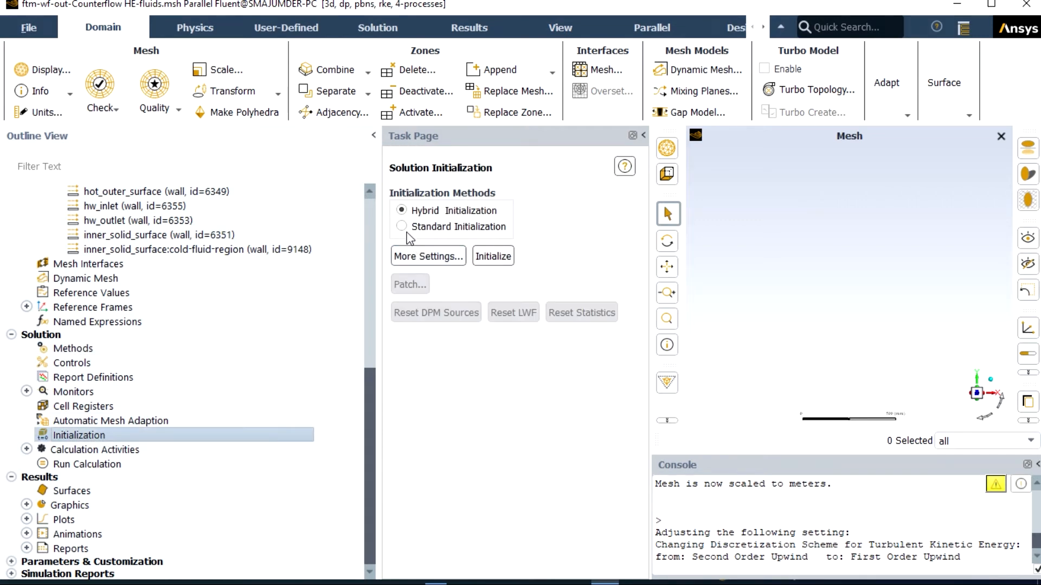
pyautogui.click(403, 227)
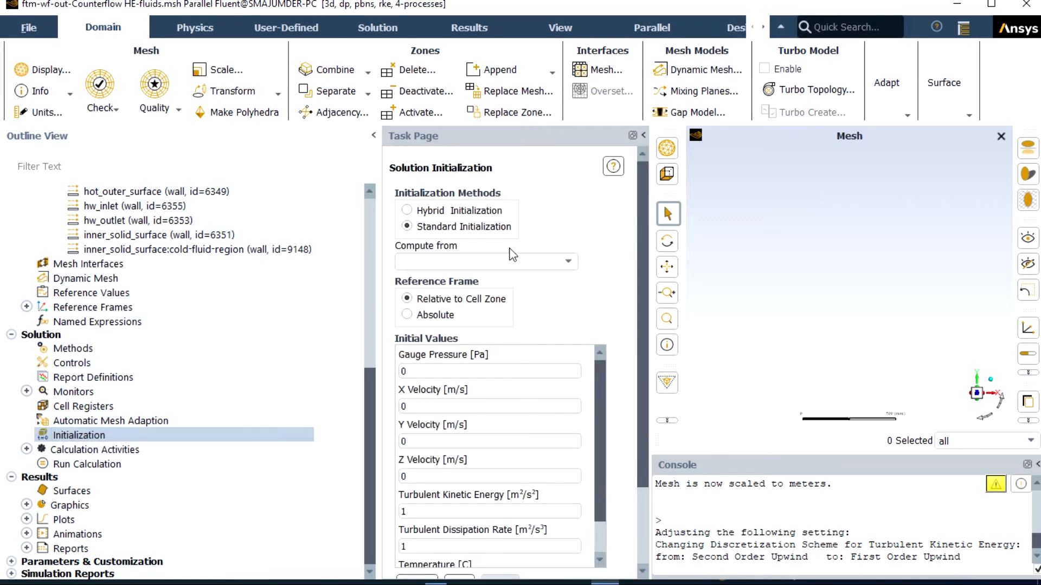
pyautogui.click(567, 262)
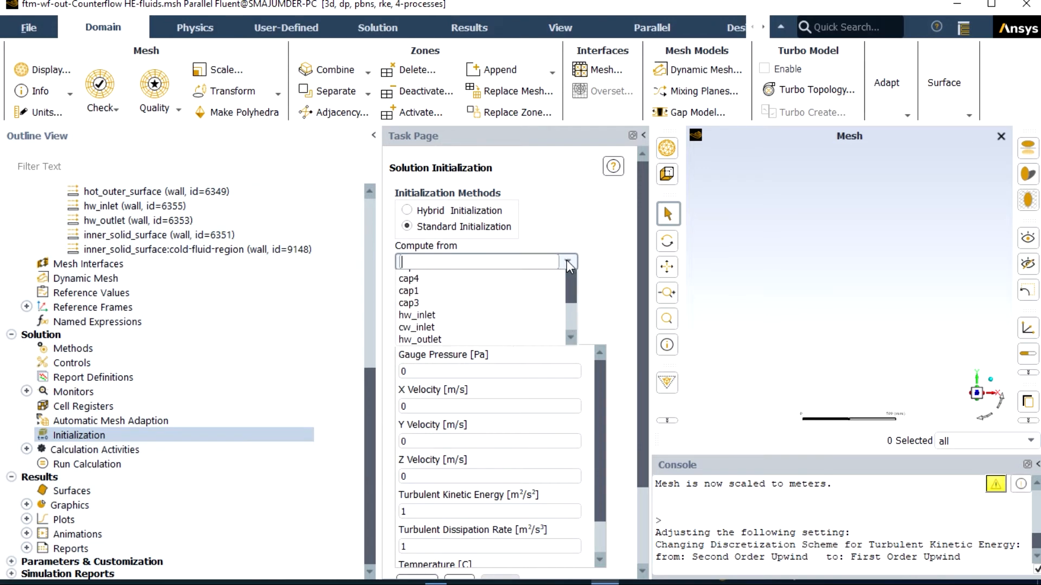
pyautogui.click(458, 274)
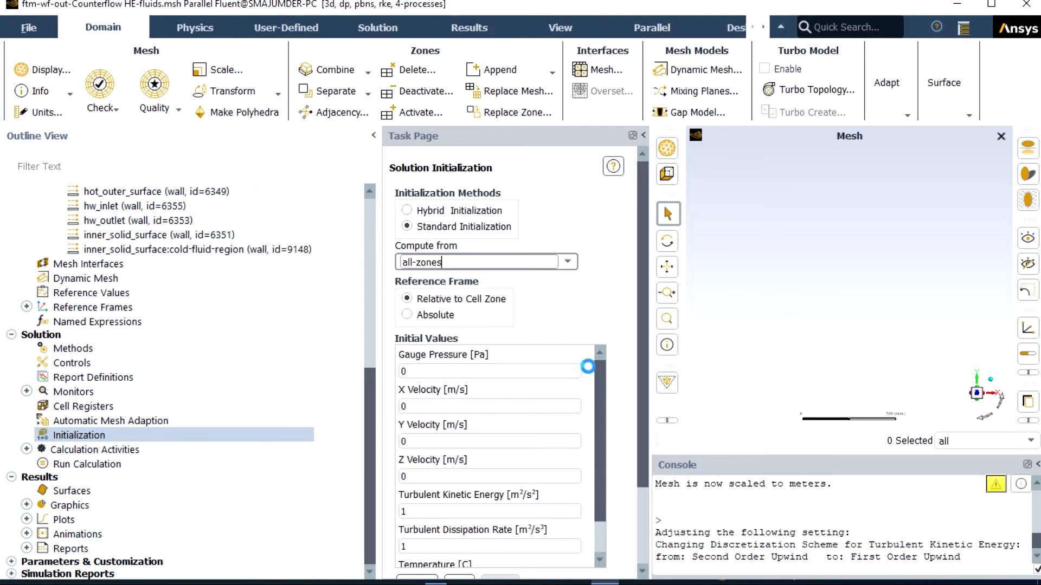
pyautogui.scroll(-3, 630, 347)
pyautogui.click(424, 482)
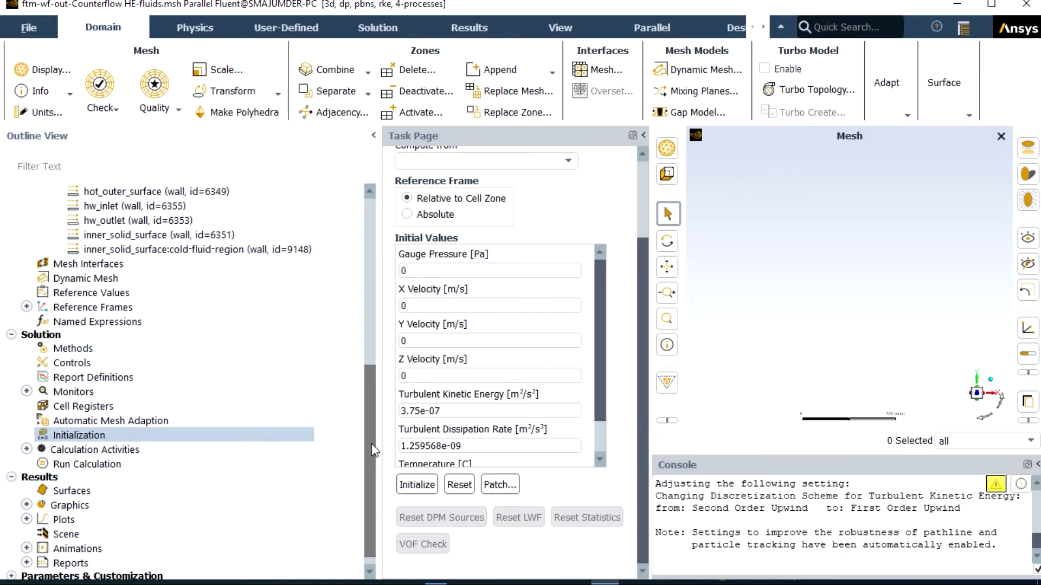
# Step: Run the calculation with 100 iterations and dismiss the completion notice
pyautogui.click(122, 468)
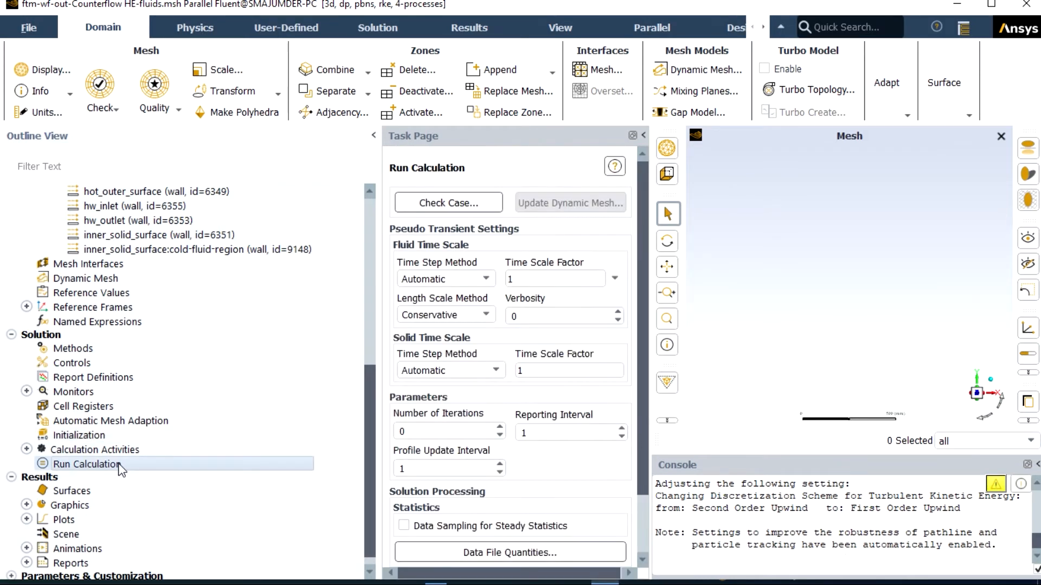
pyautogui.click(401, 431)
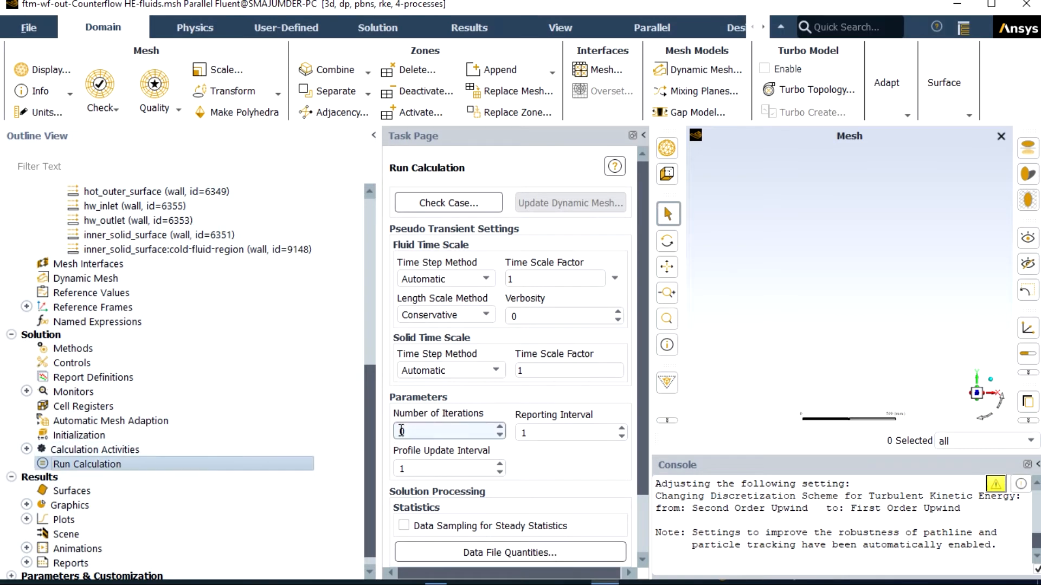
pyautogui.write('100')
pyautogui.scroll(-2, 401, 431)
pyautogui.click(534, 530)
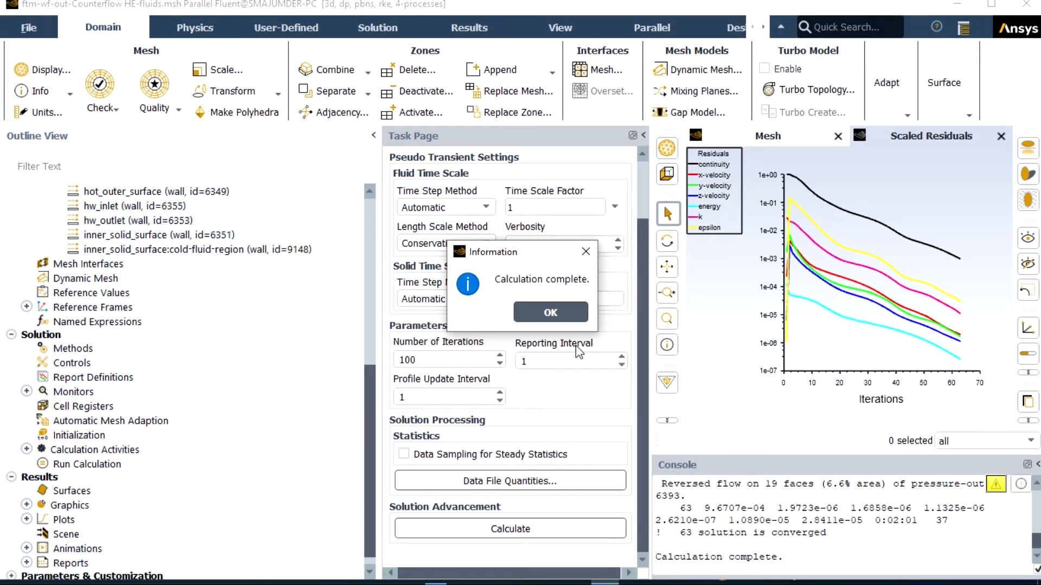
pyautogui.click(567, 317)
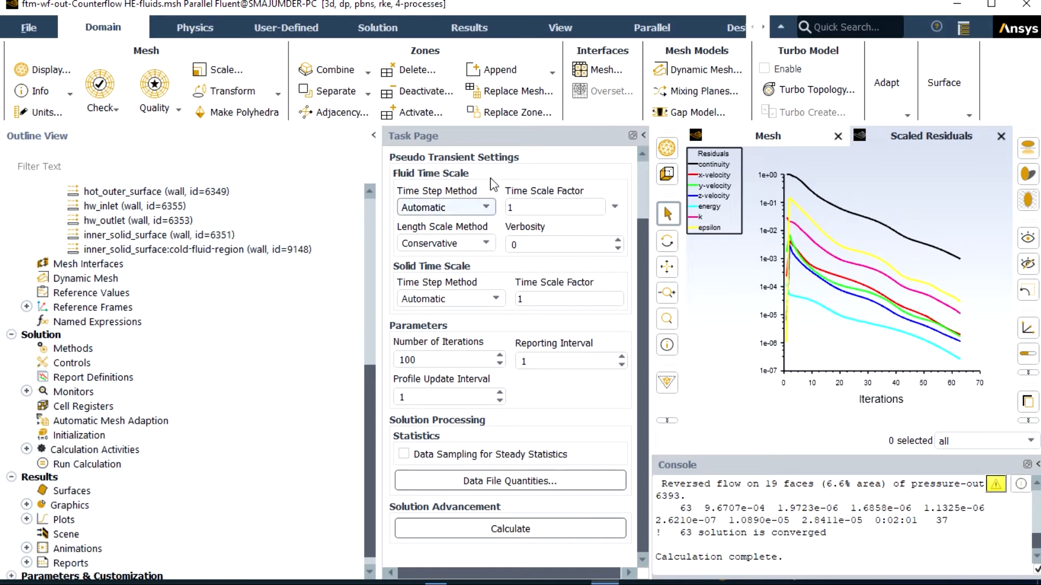
# Step: Set up a surface integrals report of type Facet Average for Static Temperature
pyautogui.click(466, 30)
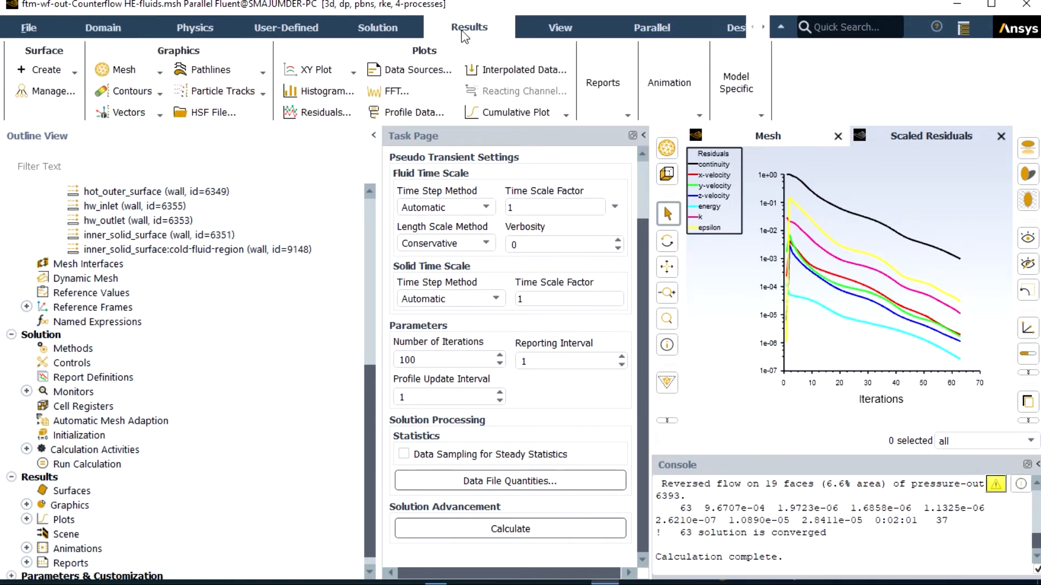
pyautogui.click(627, 116)
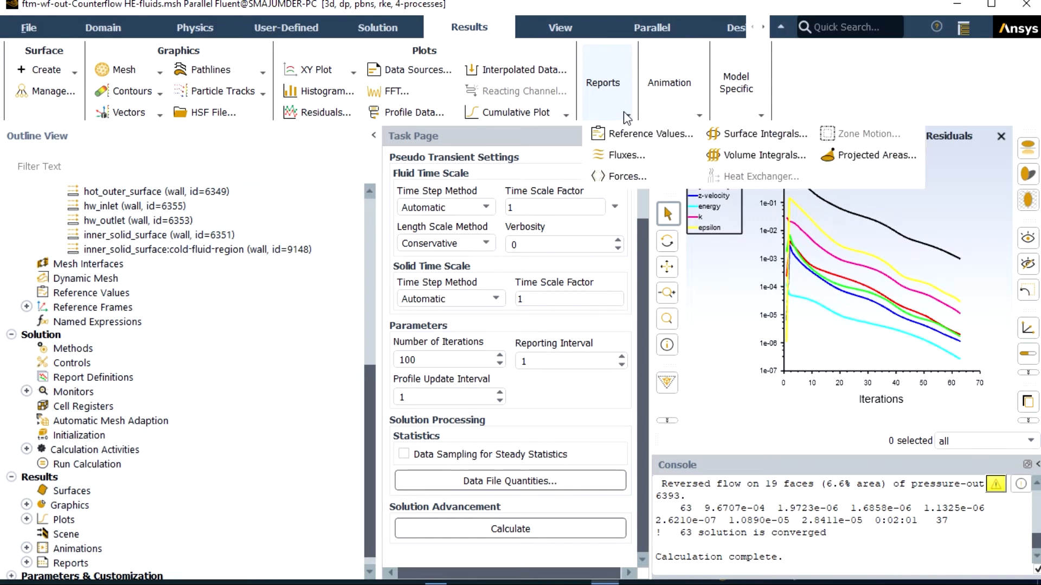
pyautogui.click(738, 136)
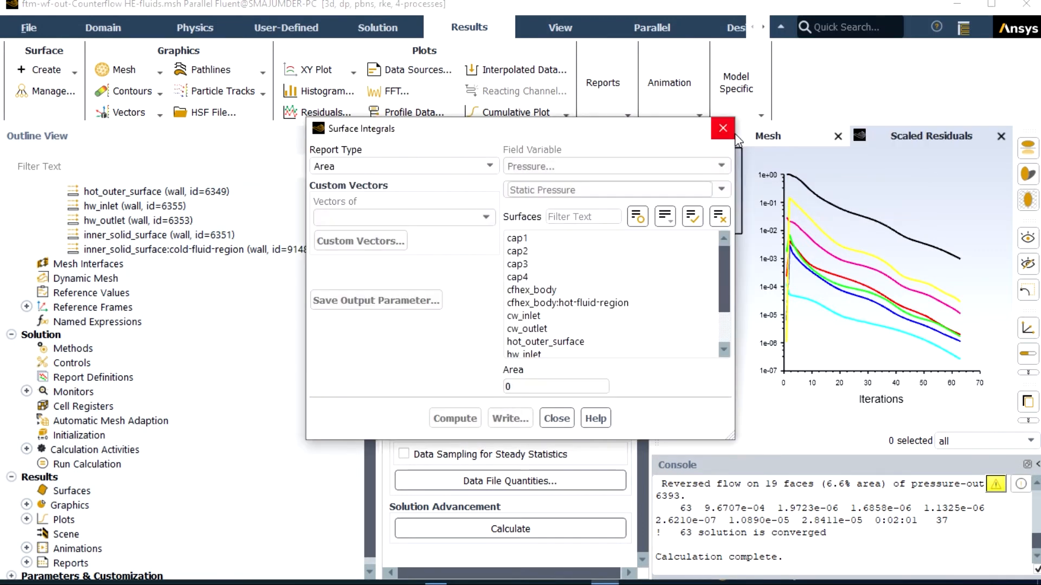
pyautogui.click(490, 167)
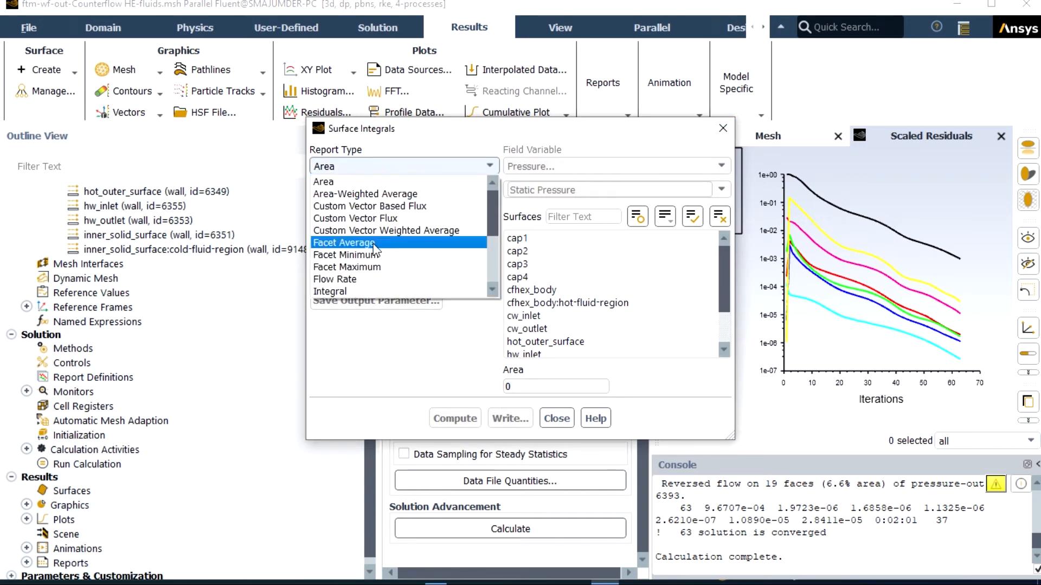
pyautogui.click(374, 249)
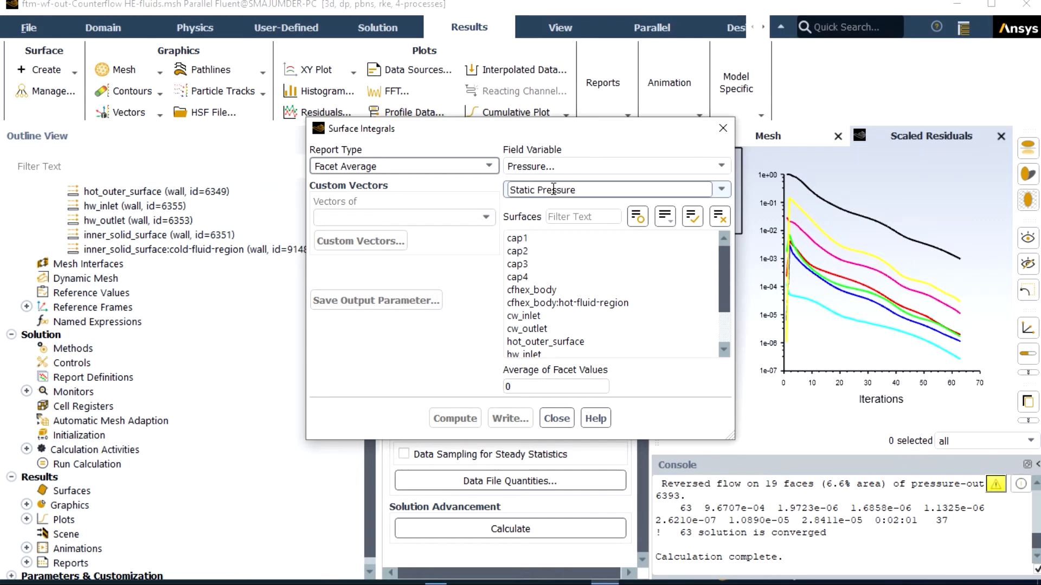
pyautogui.click(594, 167)
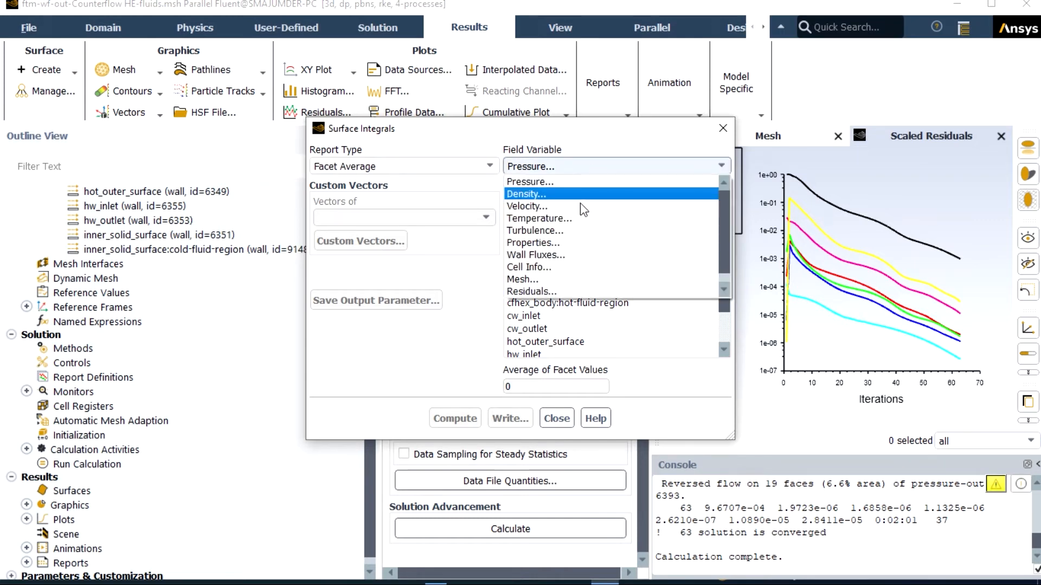
pyautogui.click(650, 218)
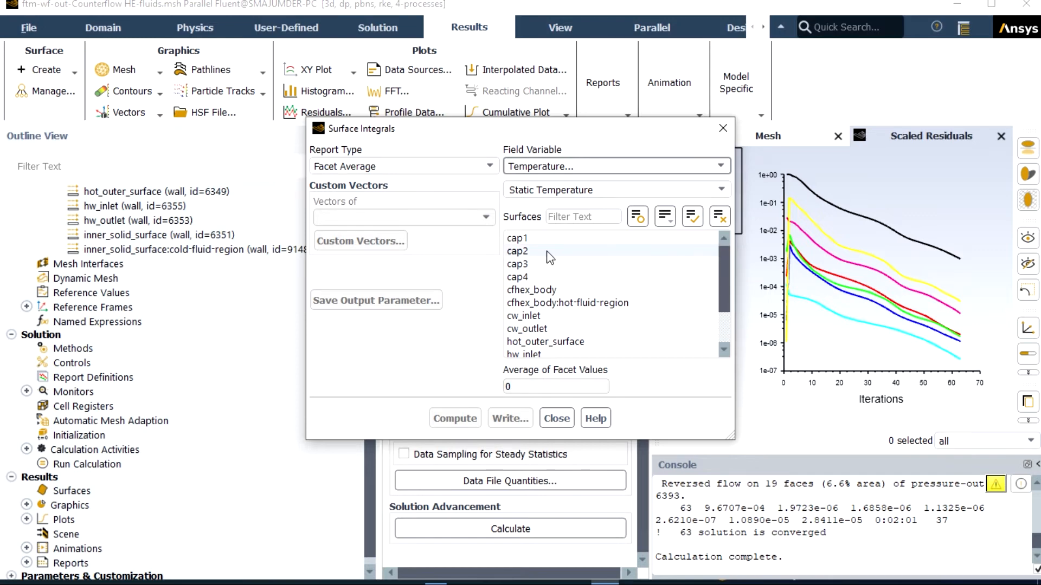
# Step: Select cap1, cap2, cap3 and cap4 as surfaces for the temperature report
pyautogui.click(528, 240)
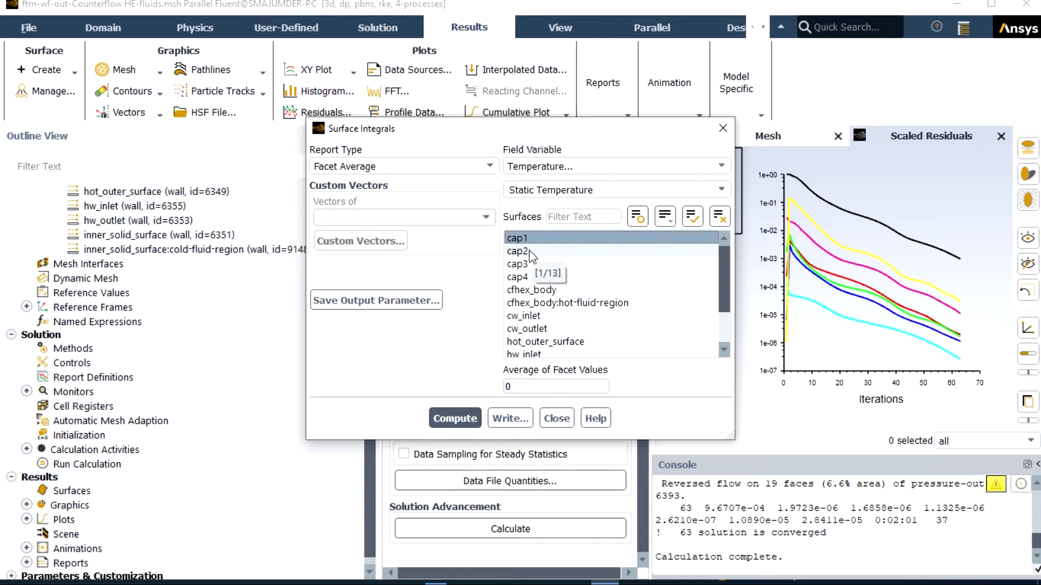
pyautogui.click(529, 251)
pyautogui.click(529, 250)
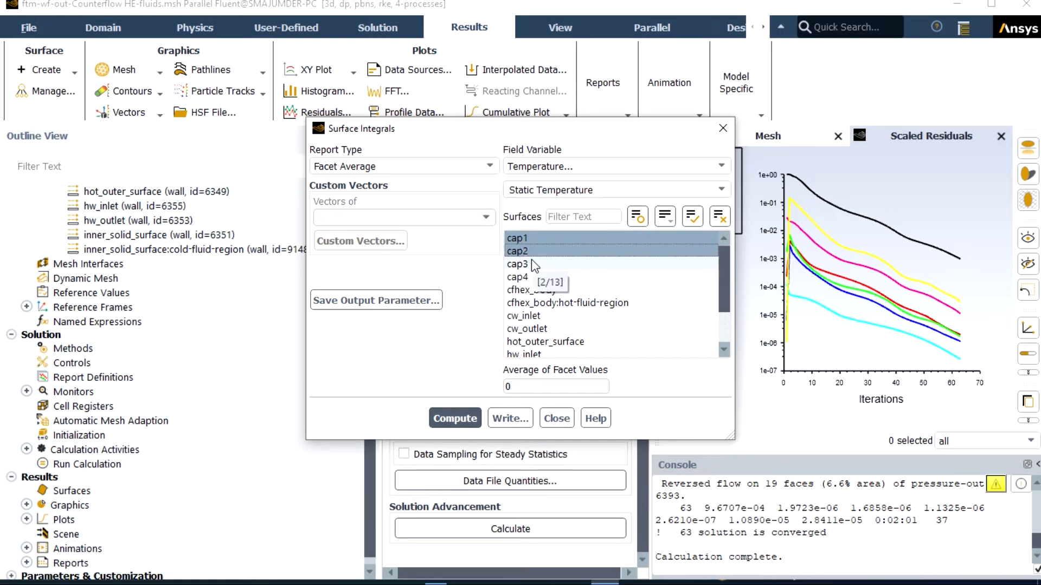
pyautogui.click(529, 265)
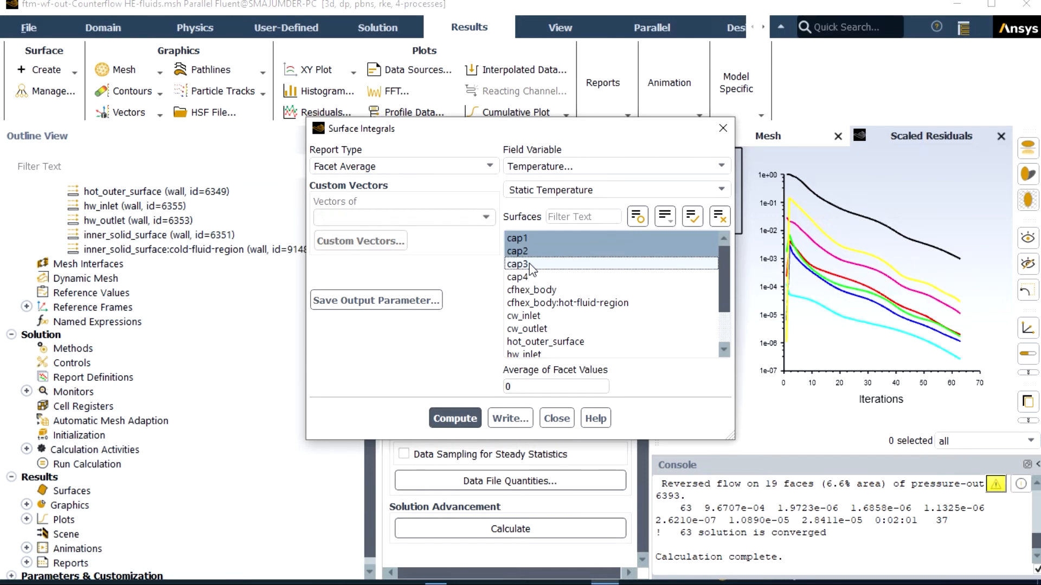
pyautogui.click(530, 266)
pyautogui.click(529, 278)
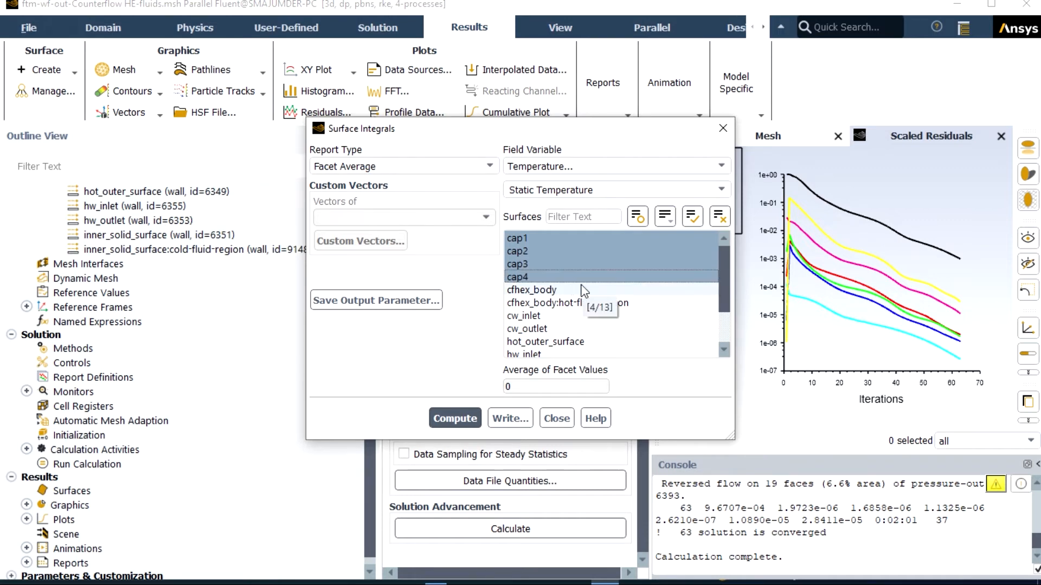
# Step: Add hot_outer_surface, inner_solid_surface and inner_solid_surface:cold-fluid-region to the report, compute it and review the temperatures in the console
pyautogui.click(579, 342)
pyautogui.scroll(-2, 579, 320)
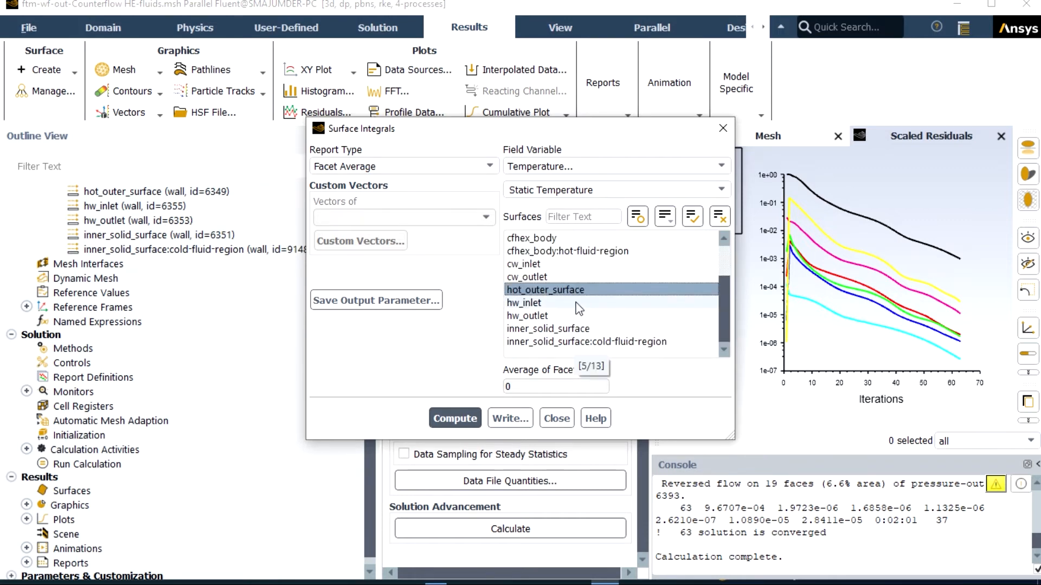
pyautogui.scroll(1, 596, 287)
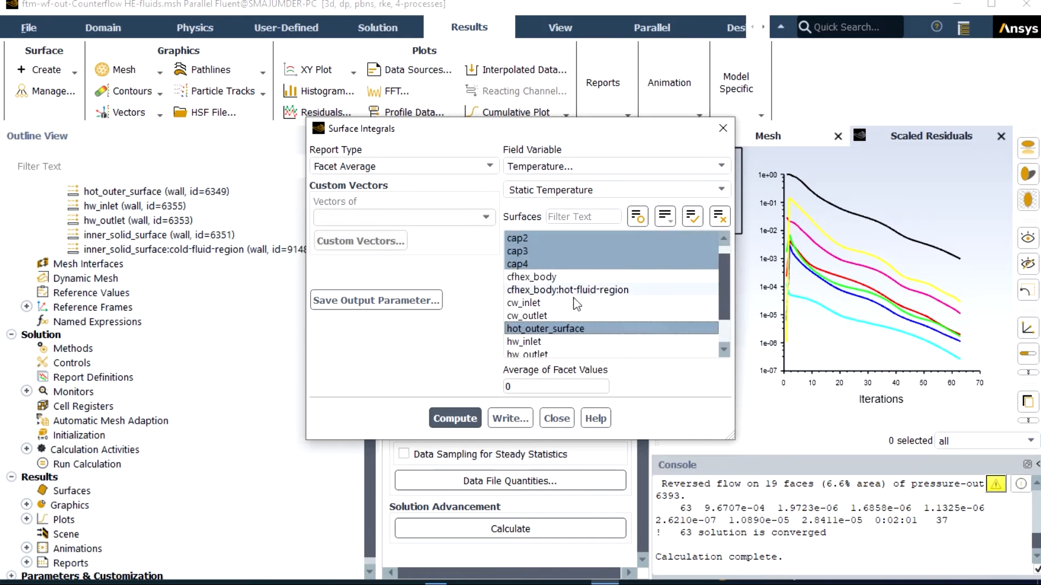
pyautogui.scroll(-1, 584, 302)
pyautogui.click(567, 330)
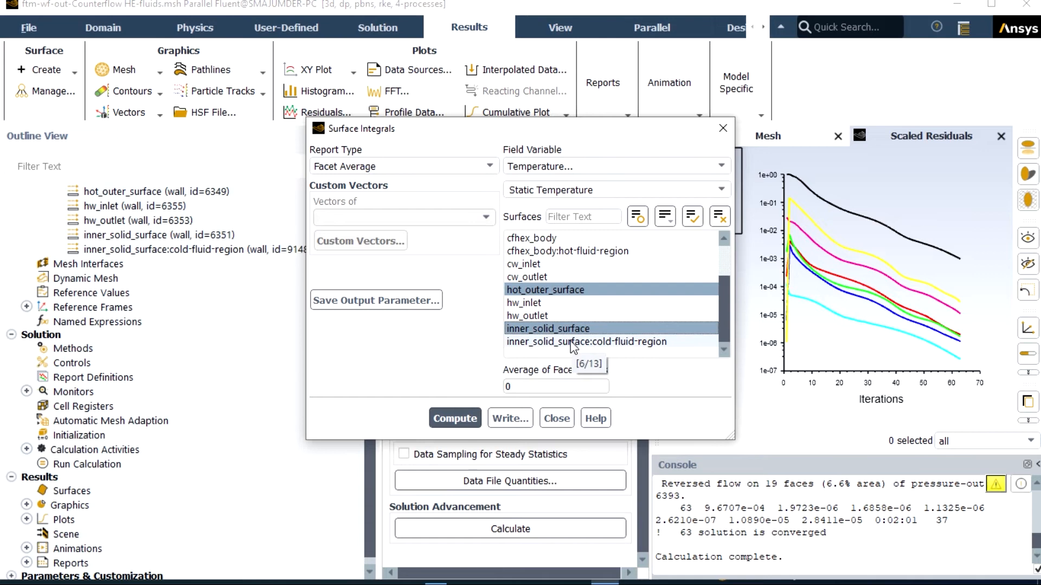
pyautogui.click(573, 344)
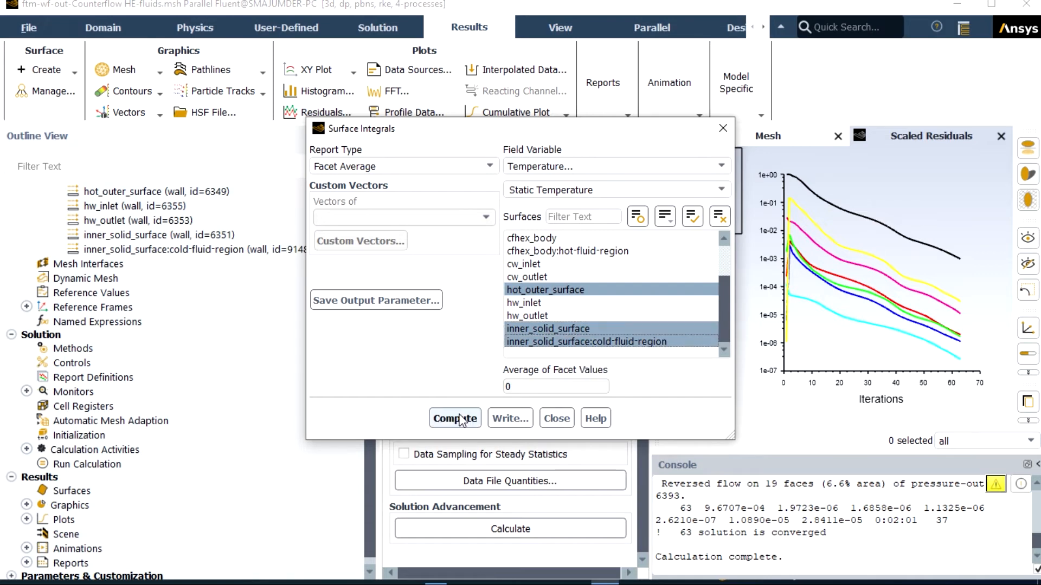
pyautogui.click(459, 416)
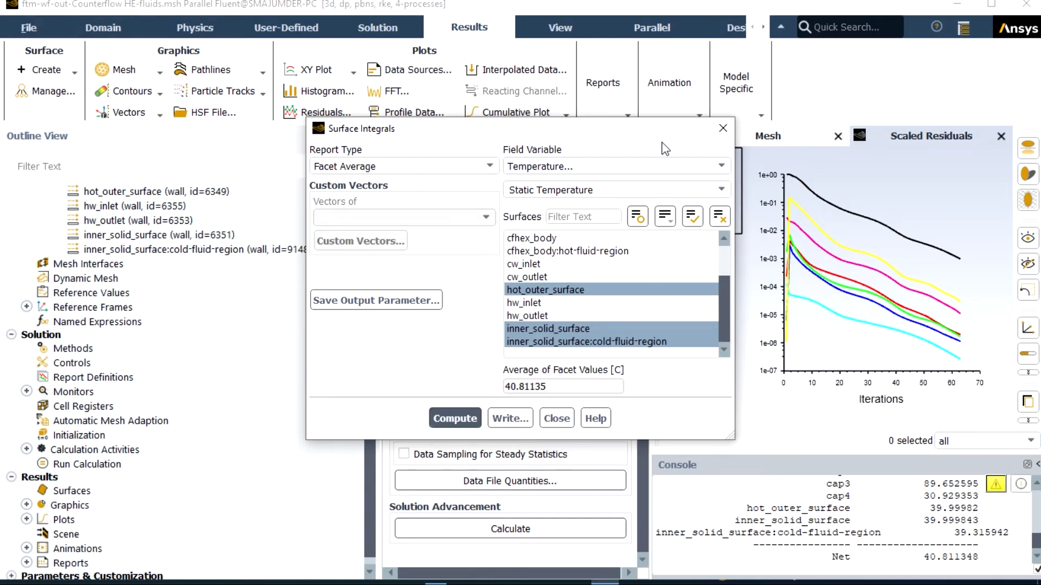
pyautogui.moveTo(658, 139); pyautogui.dragTo(435, 164)
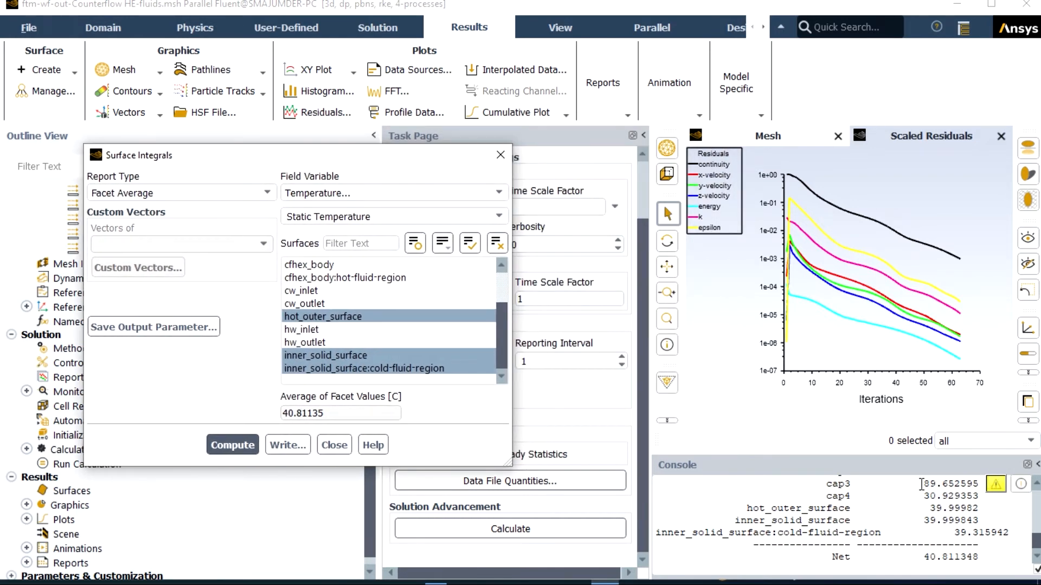
pyautogui.scroll(2, 921, 484)
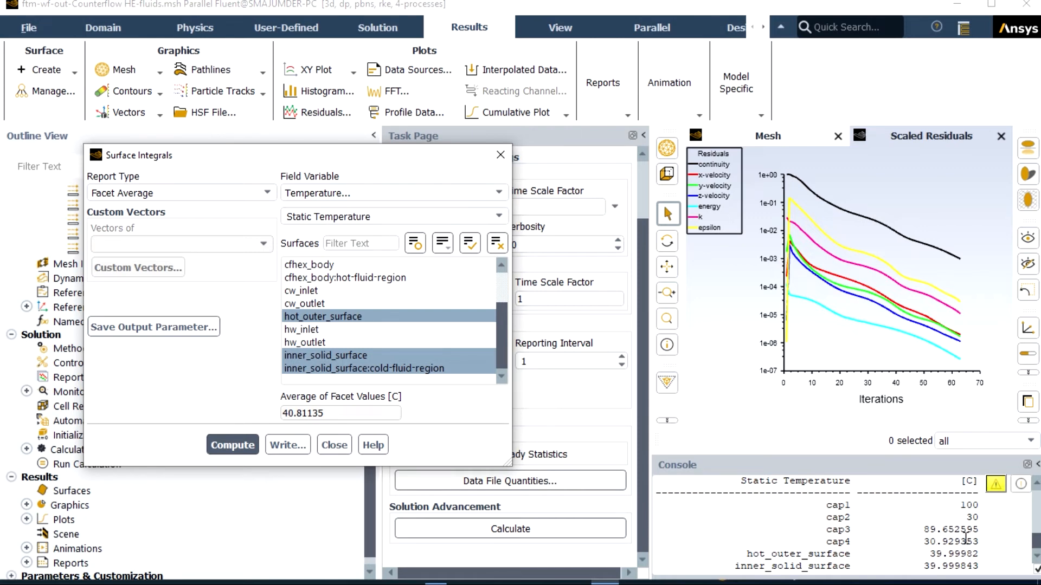
# Step: Finish reviewing the facet averages, close the surface integrals report and set up a new contour of Static Temperature
pyautogui.scroll(-1, 966, 538)
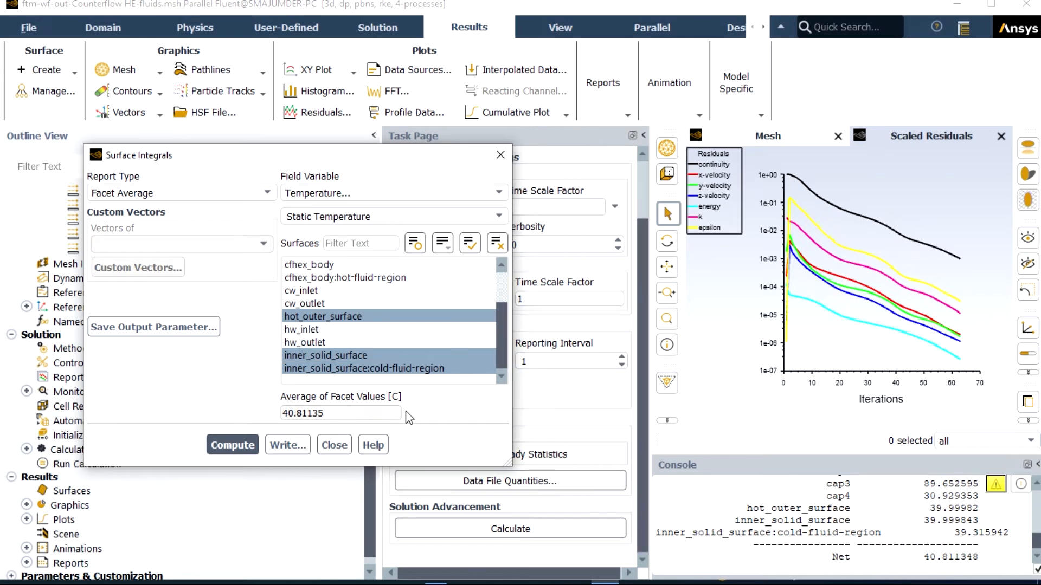
pyautogui.click(334, 445)
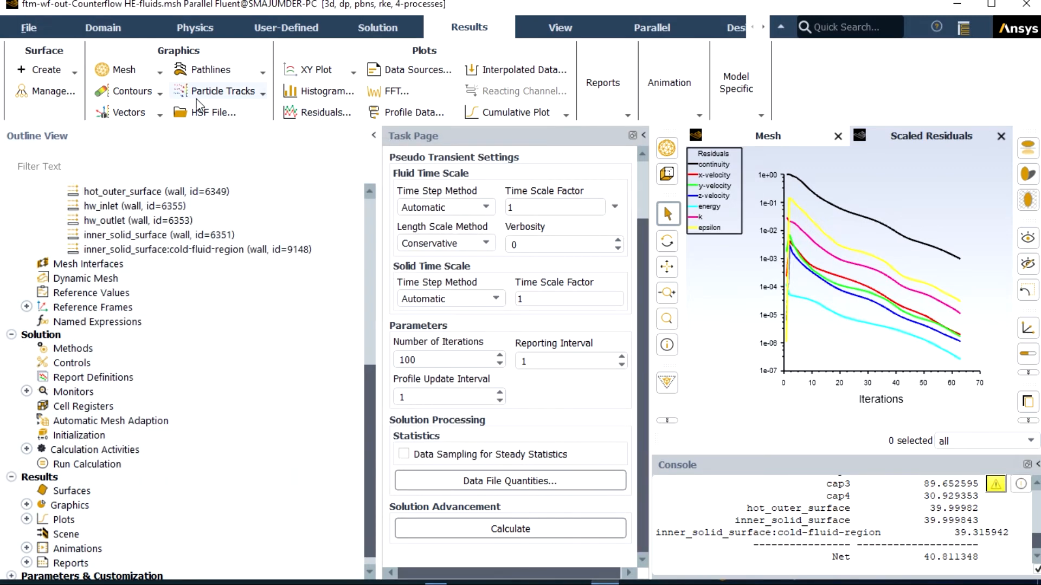
pyautogui.click(159, 95)
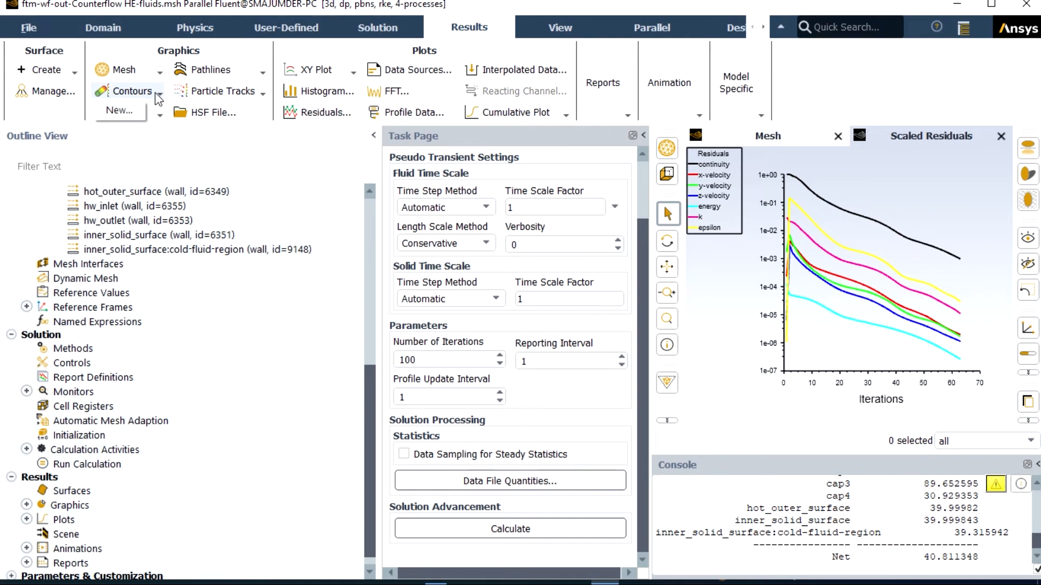
pyautogui.click(131, 110)
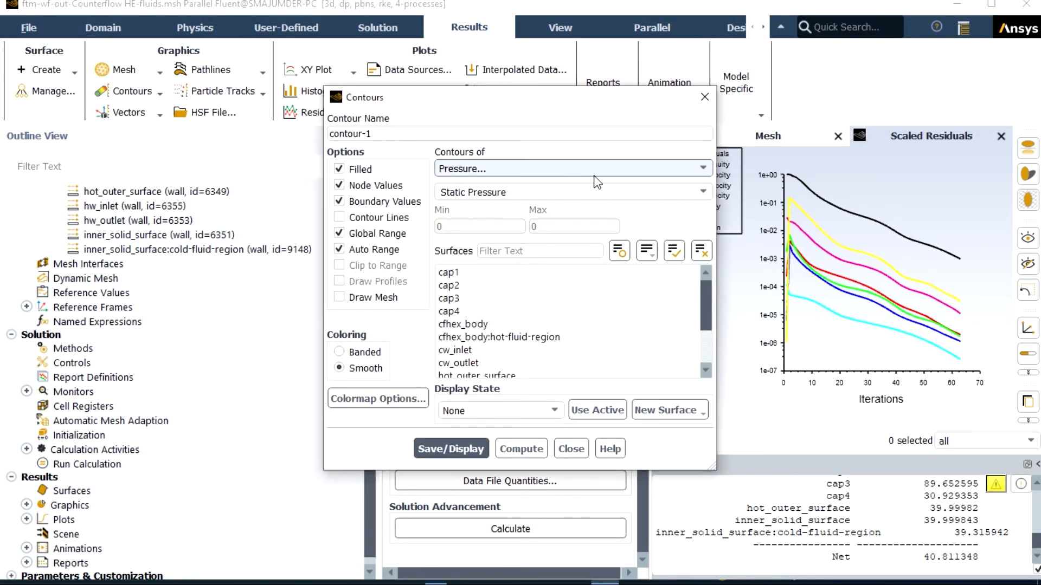
pyautogui.click(699, 172)
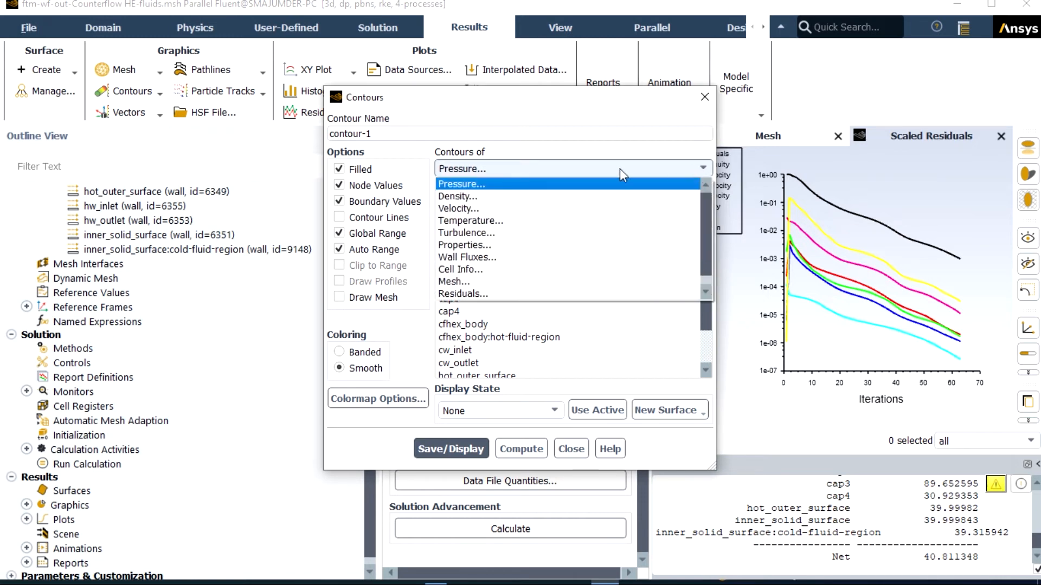
pyautogui.click(518, 222)
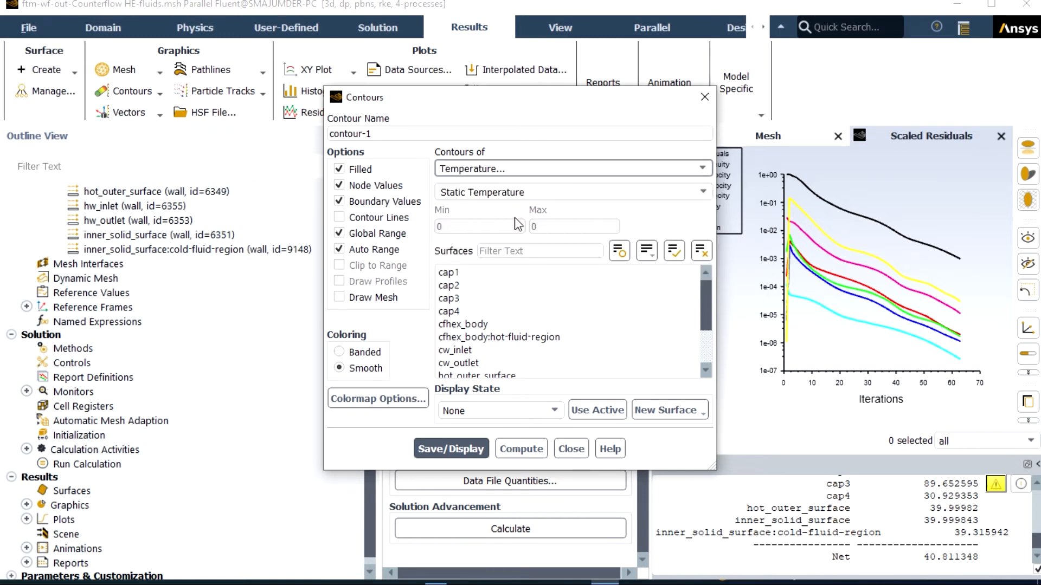
# Step: Display the contour on cfhex_body:hot-fluid-region, hot_outer_surface, inner_solid_surface and inner_solid_surface:cold-fluid-region
pyautogui.click(497, 338)
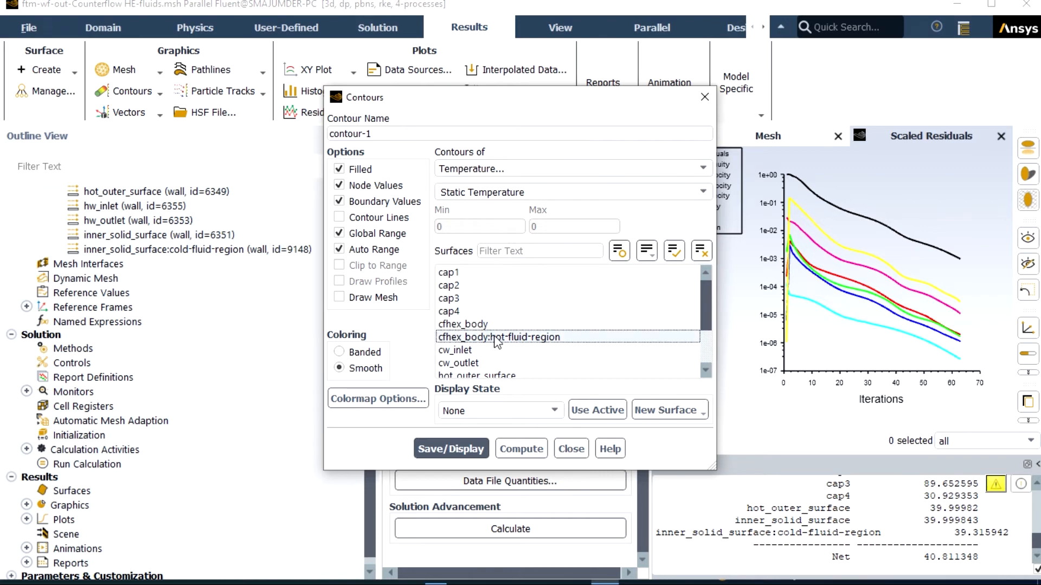
pyautogui.click(526, 339)
pyautogui.scroll(-2, 526, 340)
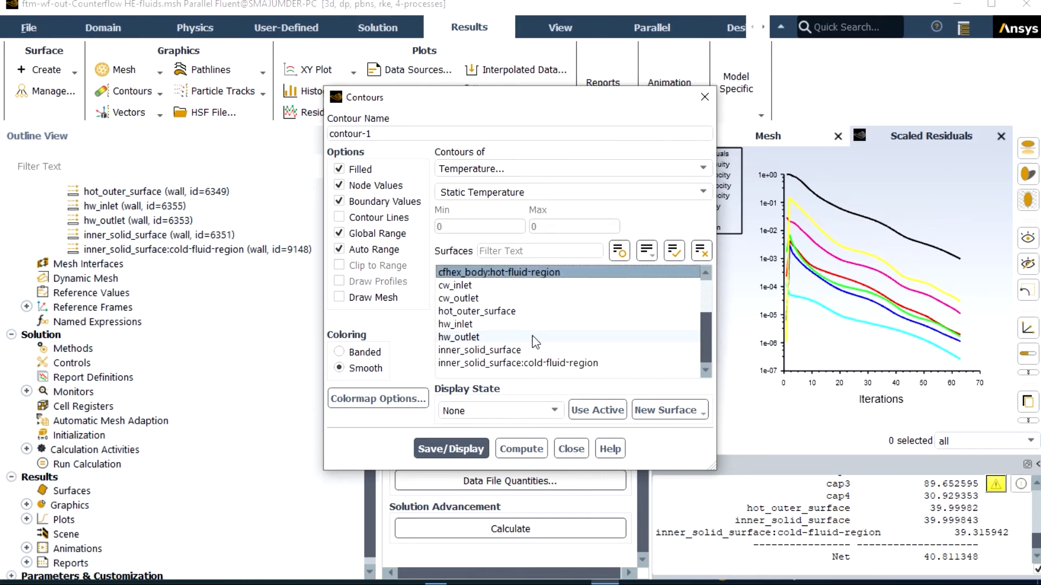
pyautogui.click(524, 365)
pyautogui.click(496, 350)
pyautogui.click(493, 314)
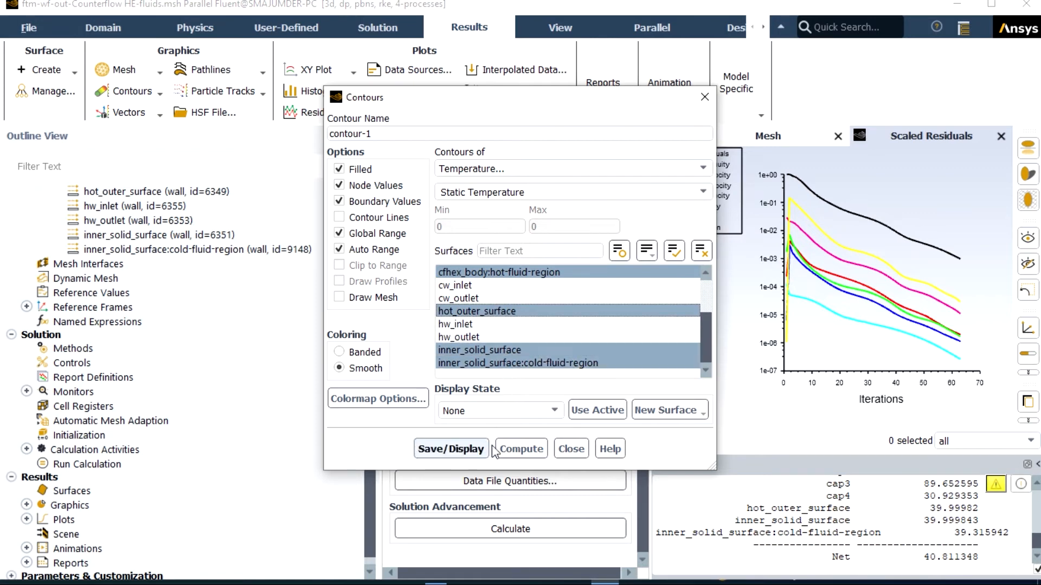
pyautogui.click(451, 449)
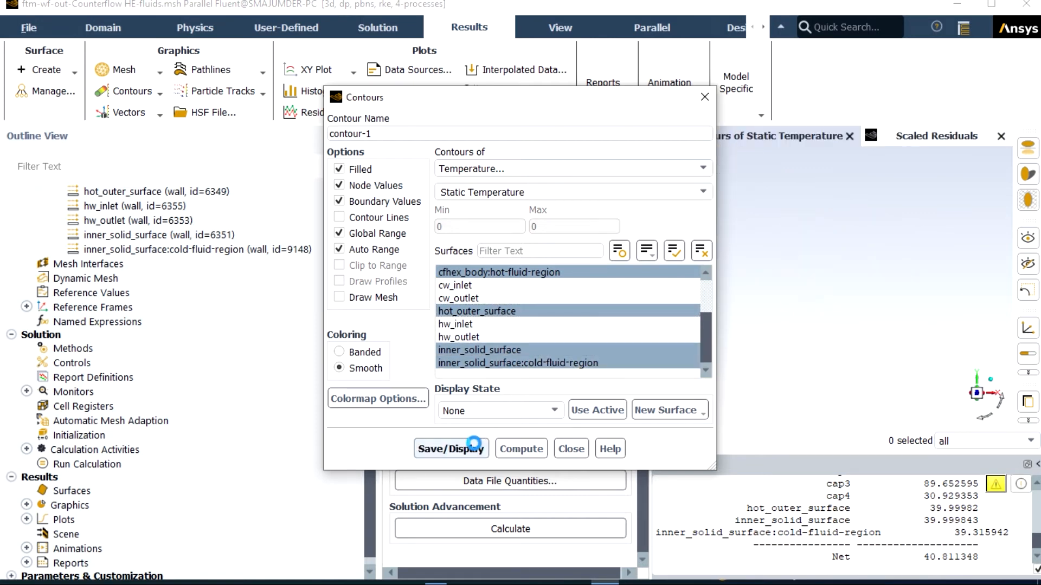
# Step: Collapse the Task Page, Console and Outline View to enlarge the graphics area and show the exchanger contours in isometric view
pyautogui.moveTo(630, 99); pyautogui.dragTo(421, 154)
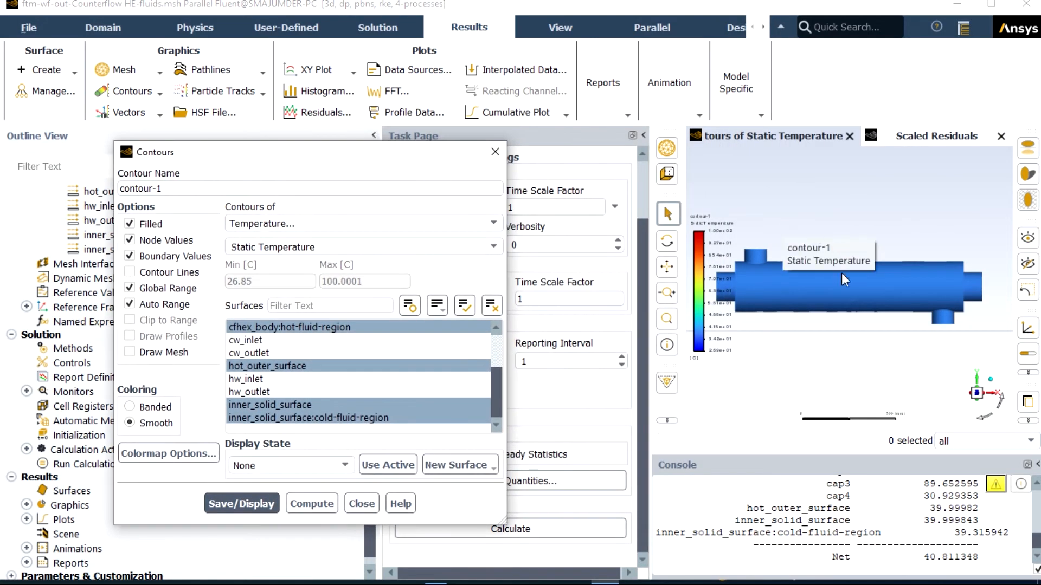
pyautogui.scroll(-1, 843, 278)
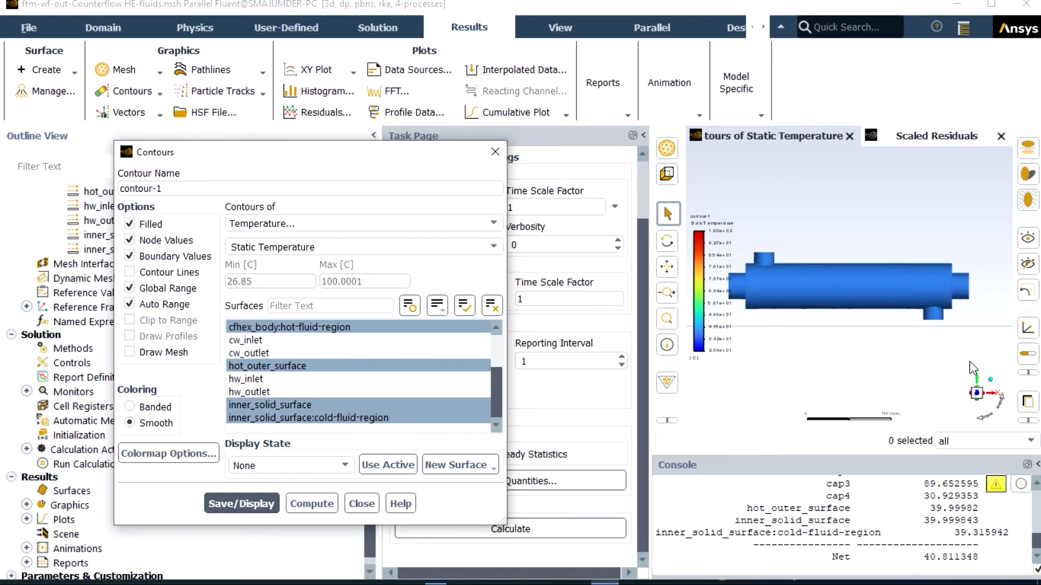
pyautogui.click(643, 137)
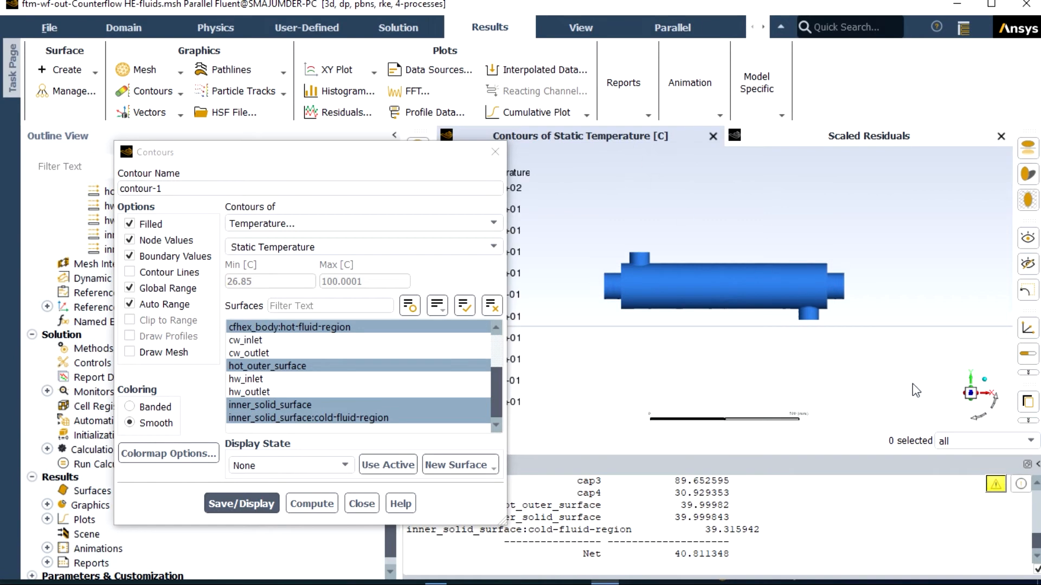
pyautogui.click(1035, 464)
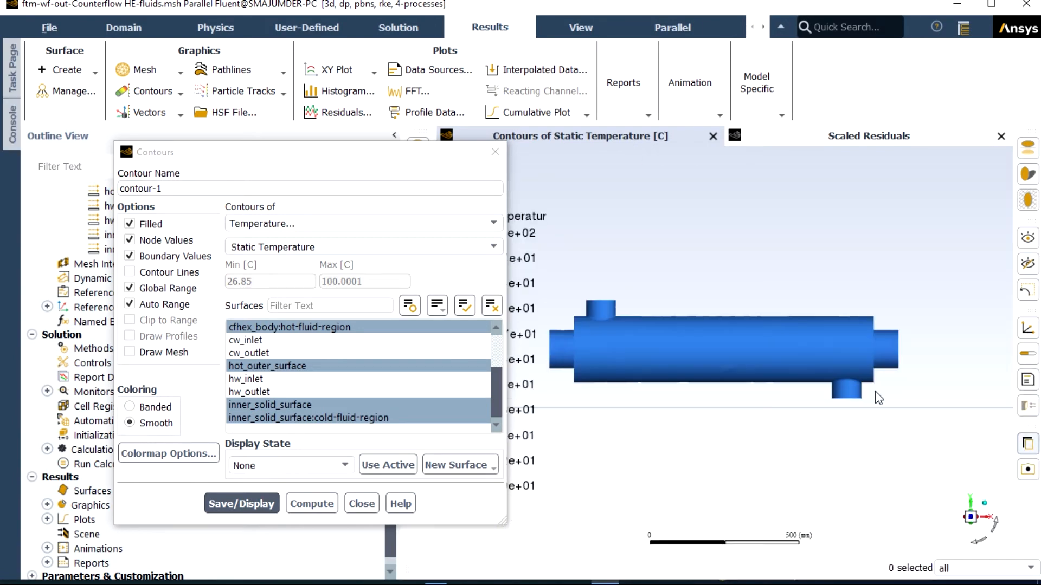
pyautogui.click(395, 135)
pyautogui.moveTo(388, 157); pyautogui.dragTo(206, 217)
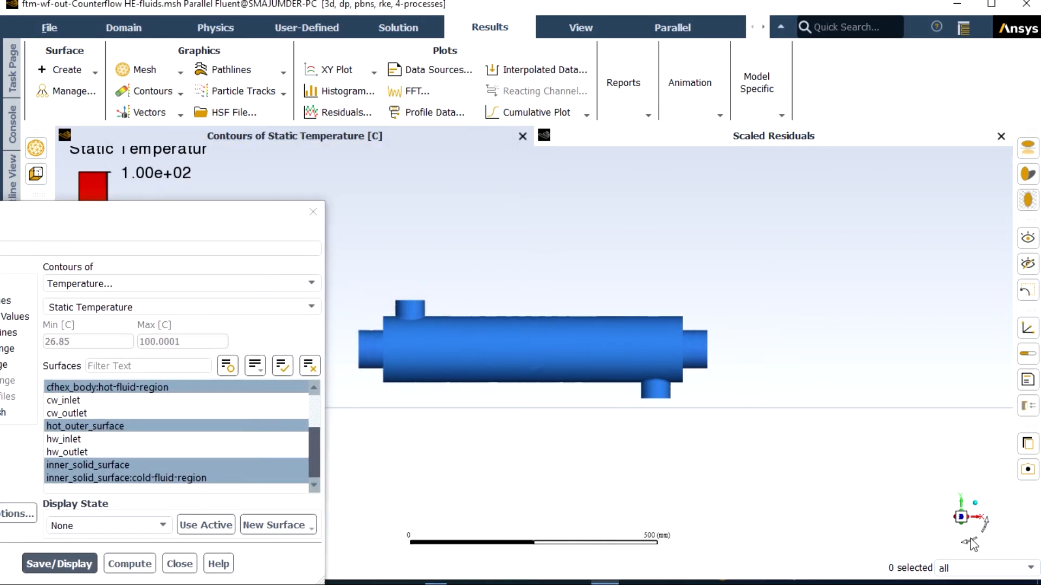
pyautogui.click(970, 544)
pyautogui.scroll(2, 574, 364)
pyautogui.scroll(2, 492, 352)
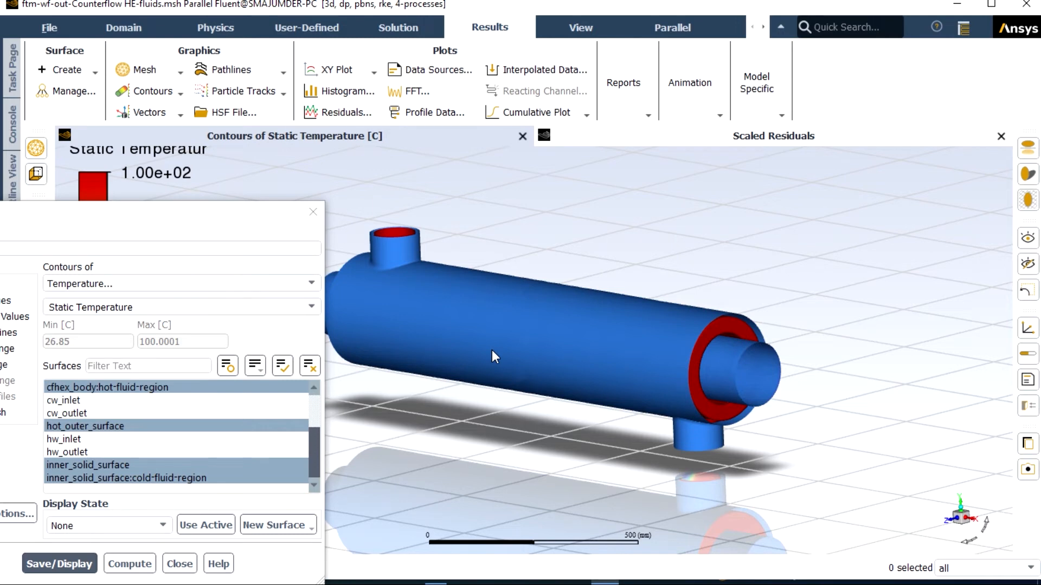
pyautogui.scroll(-3, 492, 350)
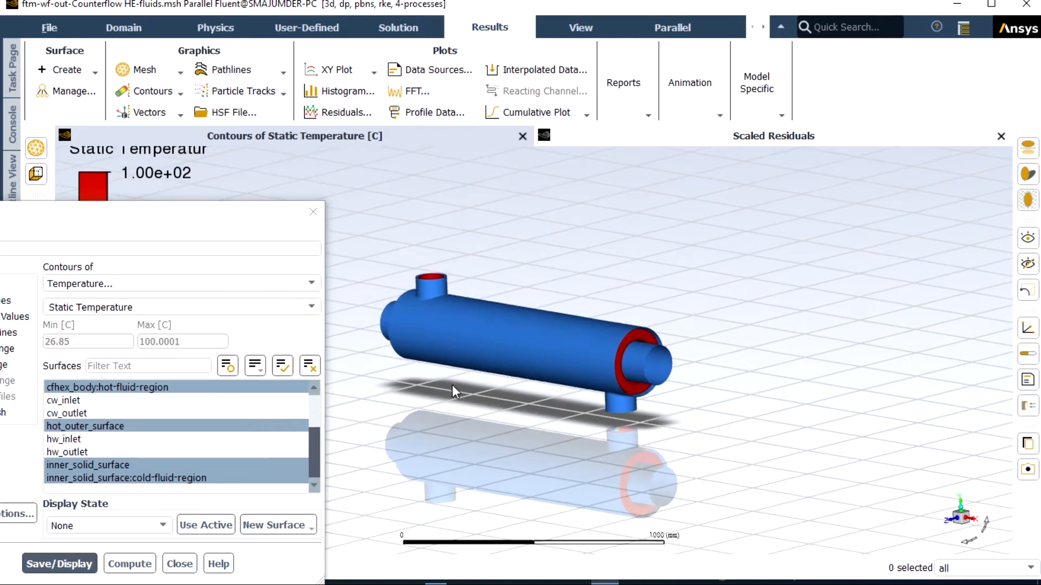
pyautogui.scroll(2, 447, 381)
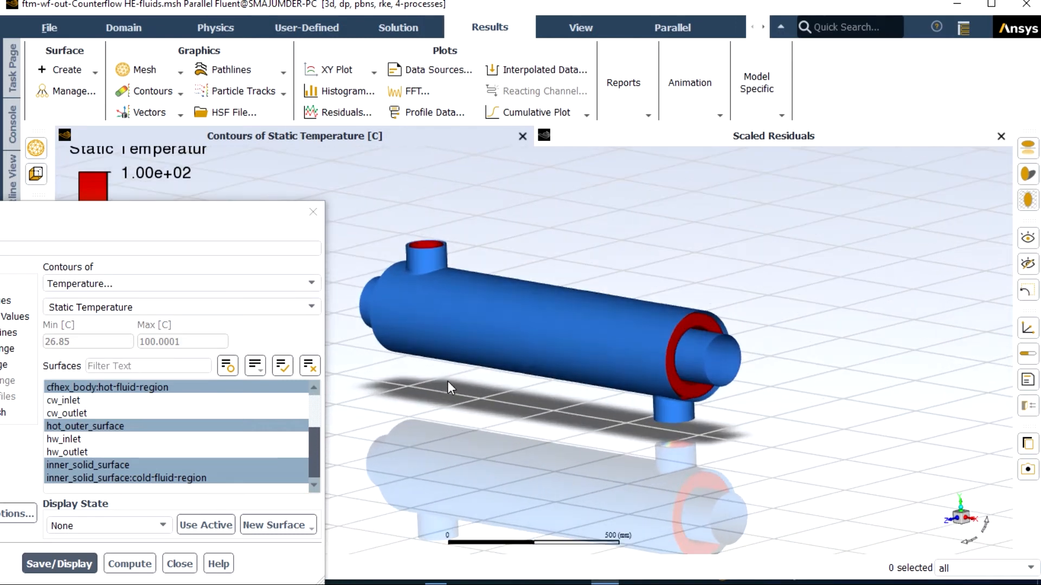
# Step: Create a plane surface through the exchanger using the YZ Plane method at X = 0 mm
pyautogui.rightClick(655, 204)
pyautogui.moveTo(705, 234)
pyautogui.moveTo(794, 263)
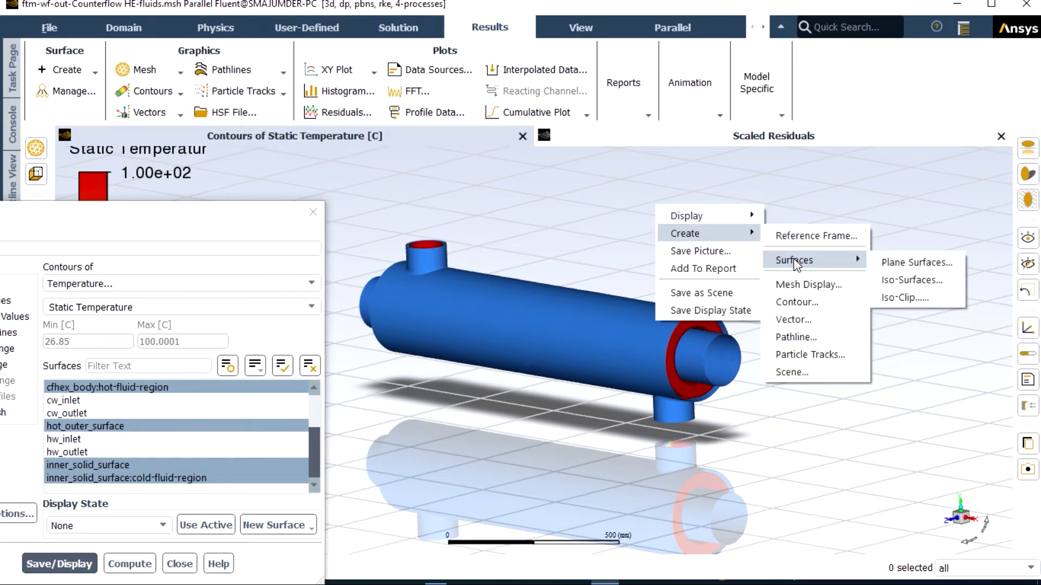
pyautogui.click(893, 262)
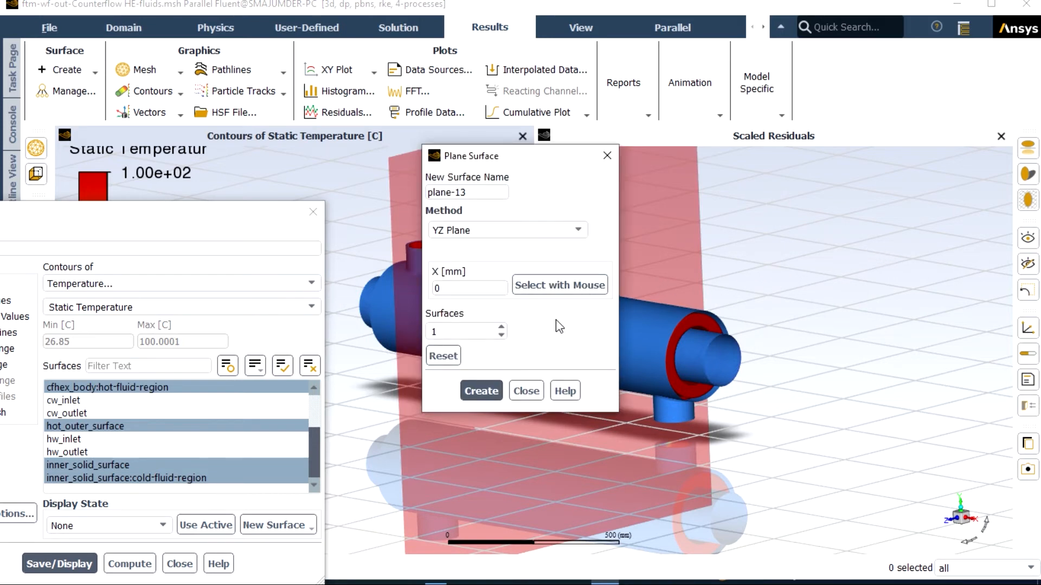
pyautogui.click(481, 391)
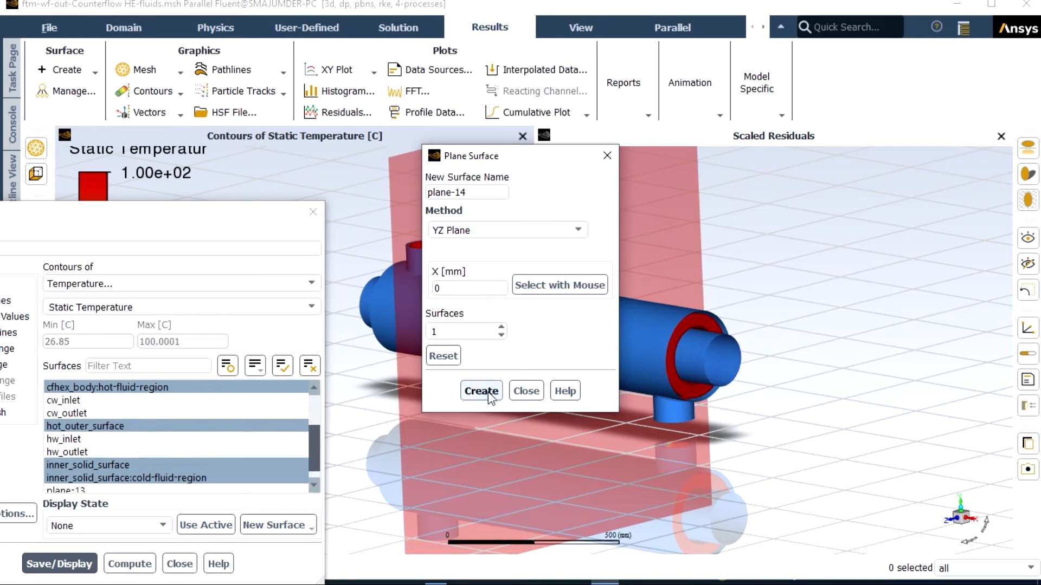
# Step: Create a second plane surface using the XY Plane method at the default Z position and close the plane definition
pyautogui.click(578, 231)
pyautogui.click(499, 270)
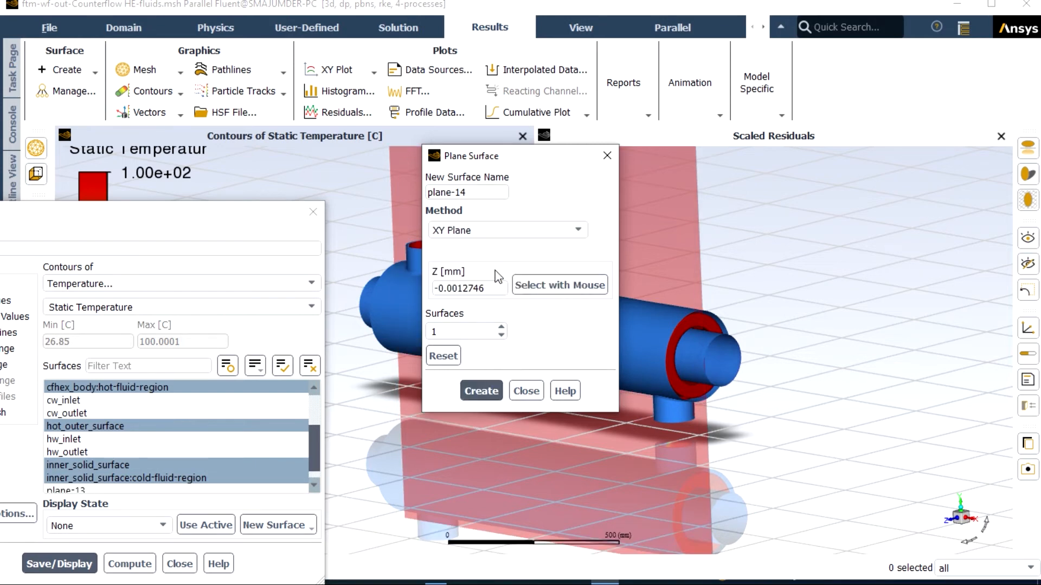
pyautogui.click(480, 391)
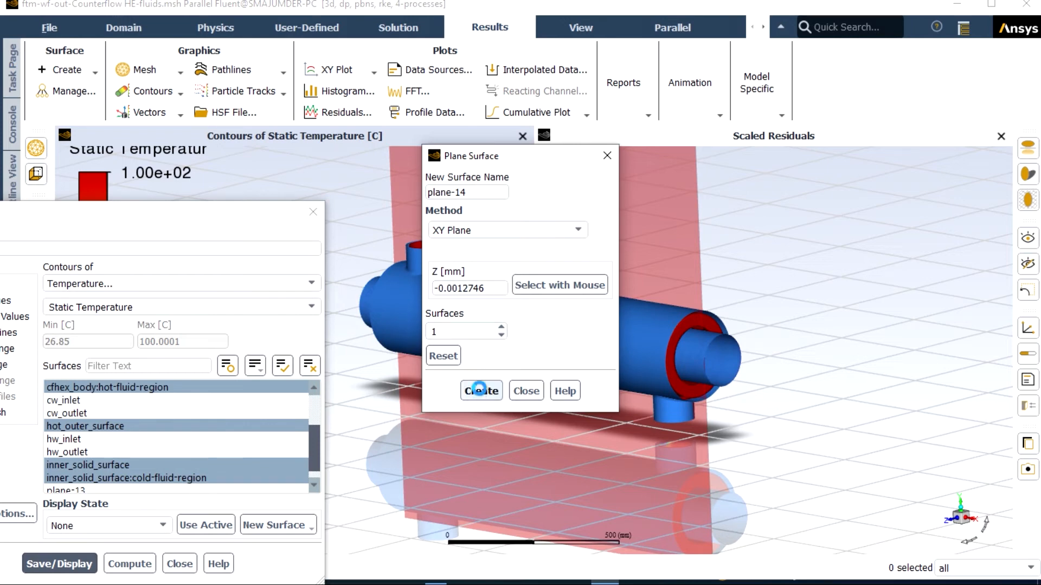
pyautogui.click(520, 392)
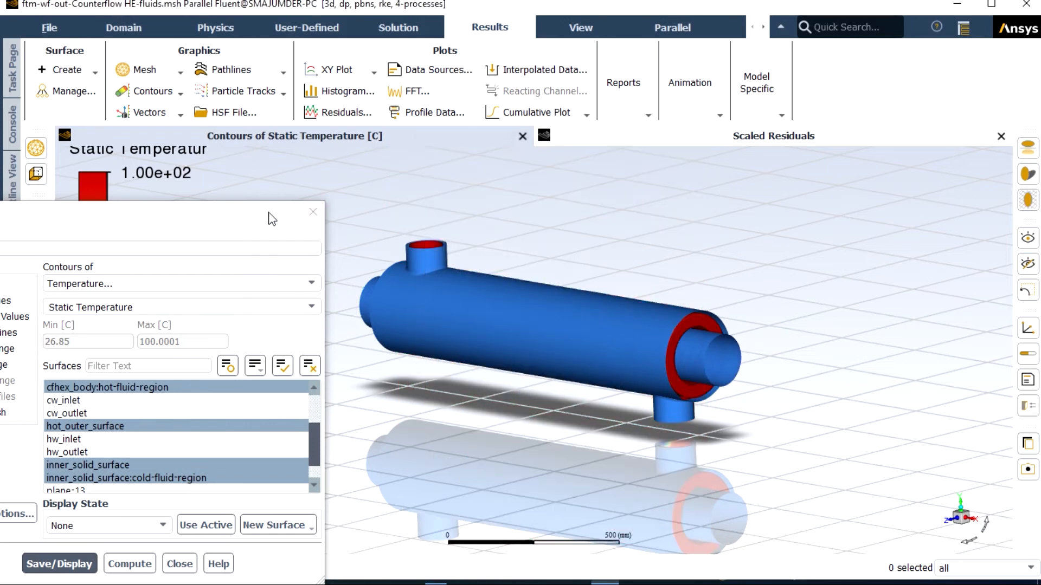
# Step: Create and display a second Static Temperature contour on the plane-13 and plane-14 surfaces
pyautogui.moveTo(257, 221); pyautogui.dragTo(460, 154)
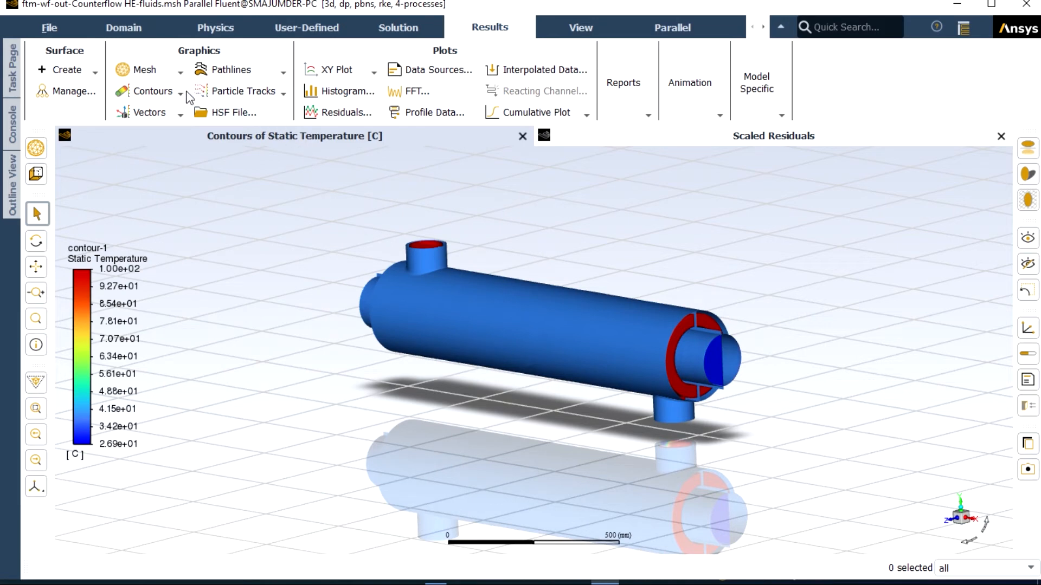
pyautogui.click(180, 95)
pyautogui.click(155, 111)
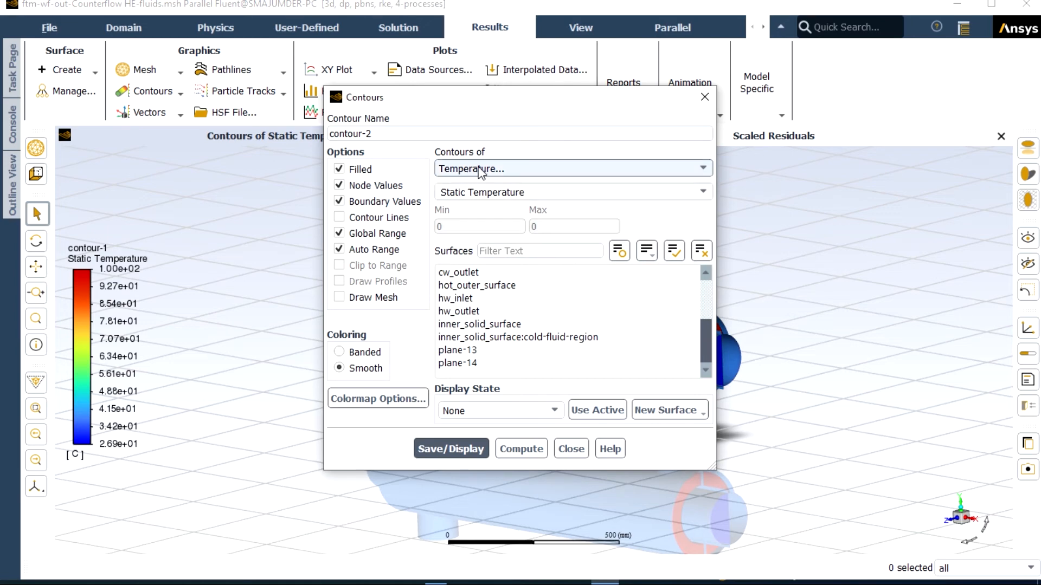
pyautogui.click(479, 350)
pyautogui.click(477, 363)
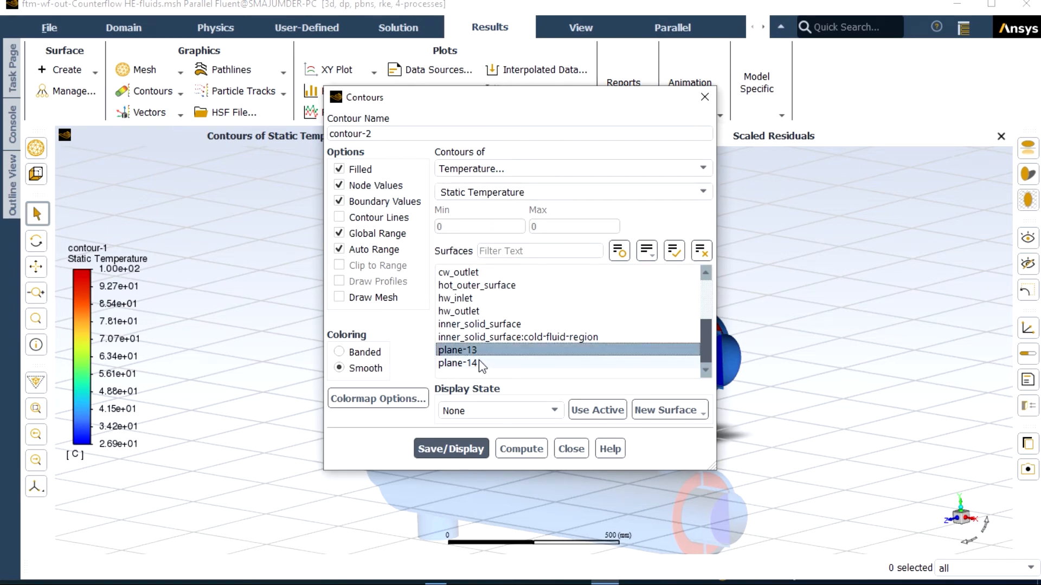
pyautogui.click(460, 449)
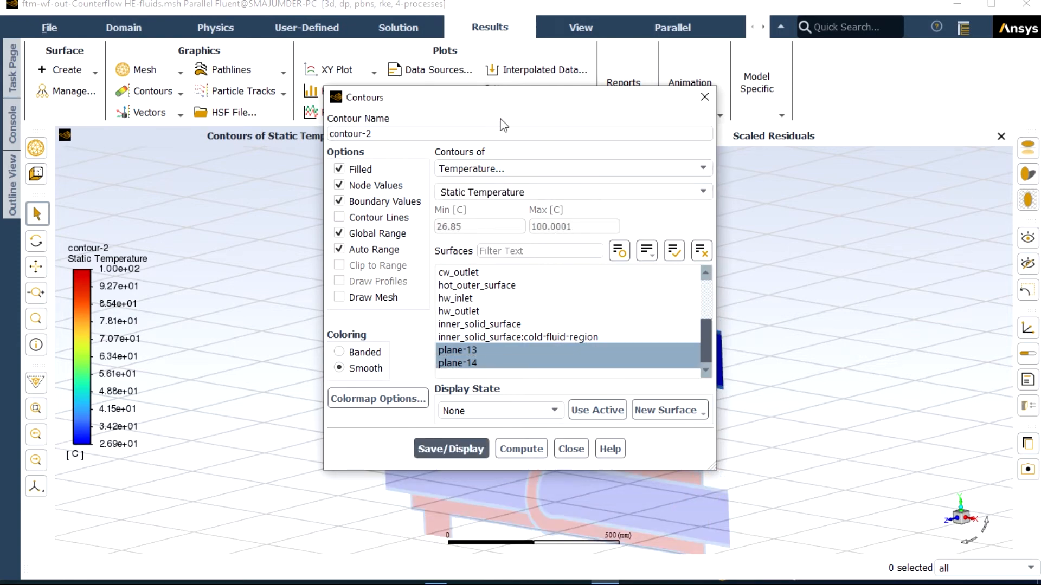
# Step: Examine the temperature distribution on the two section planes, especially inside the lower nozzle
pyautogui.moveTo(503, 99); pyautogui.dragTo(113, 270)
pyautogui.scroll(2, 483, 347)
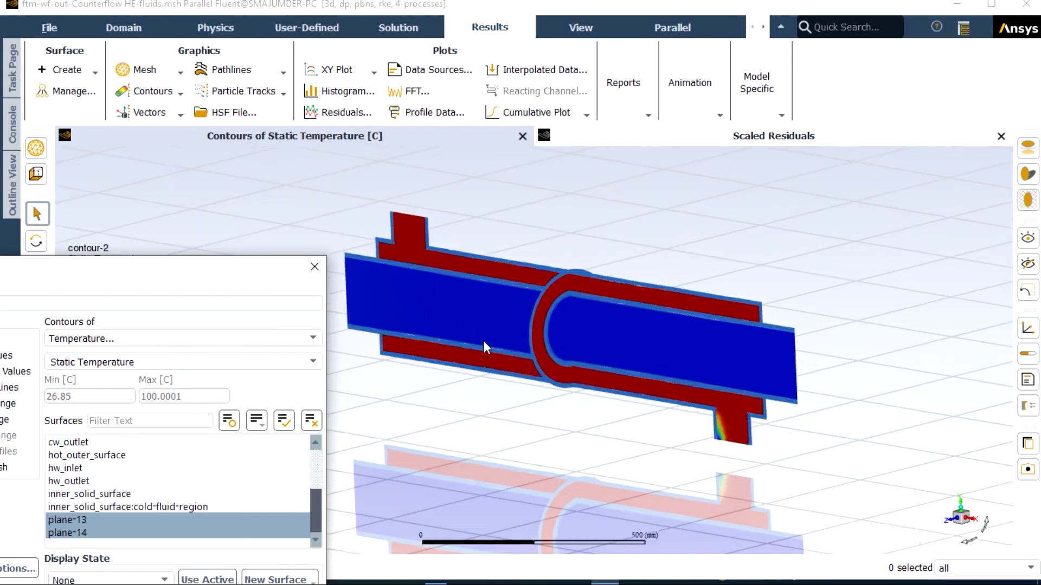
pyautogui.scroll(-2, 539, 324)
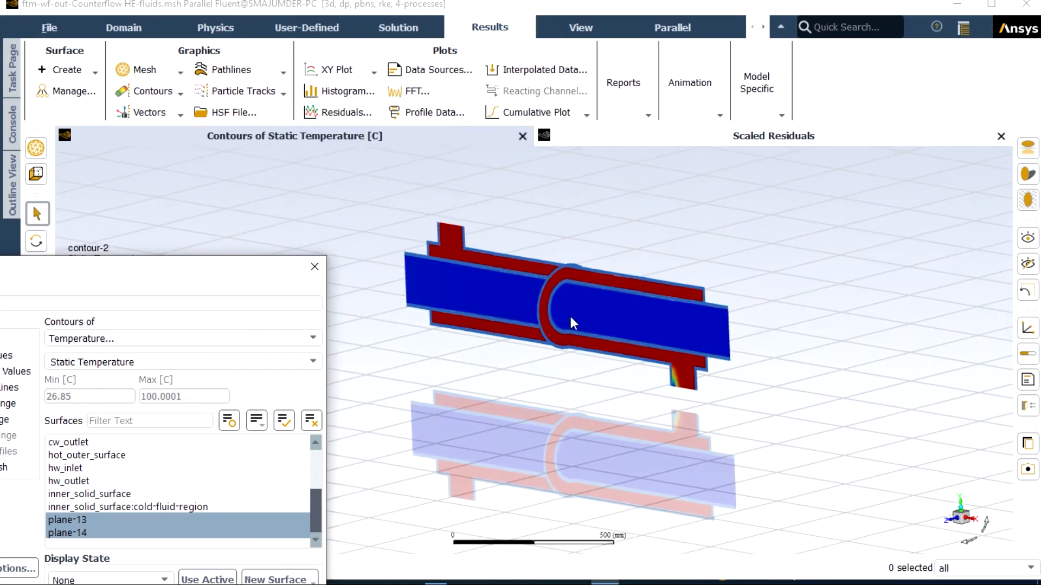
pyautogui.scroll(1, 544, 328)
pyautogui.scroll(1, 484, 311)
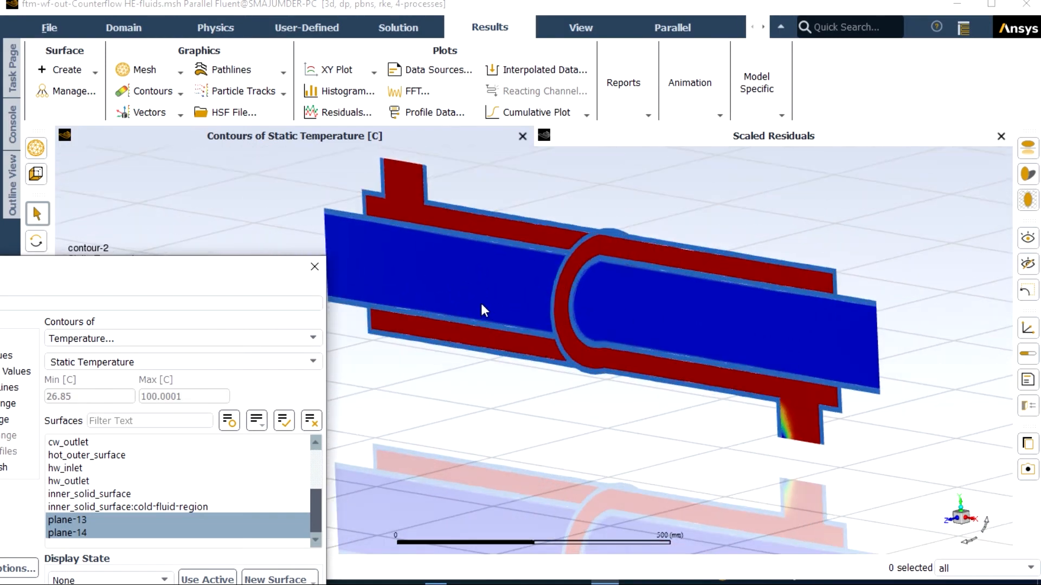
pyautogui.scroll(1, 481, 305)
pyautogui.scroll(-1, 711, 364)
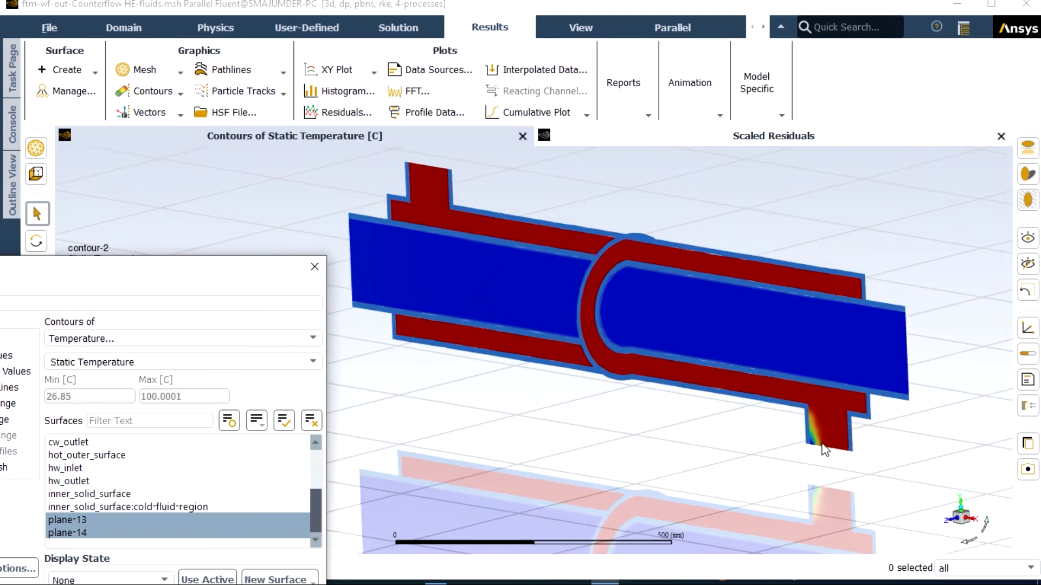
pyautogui.scroll(2, 823, 447)
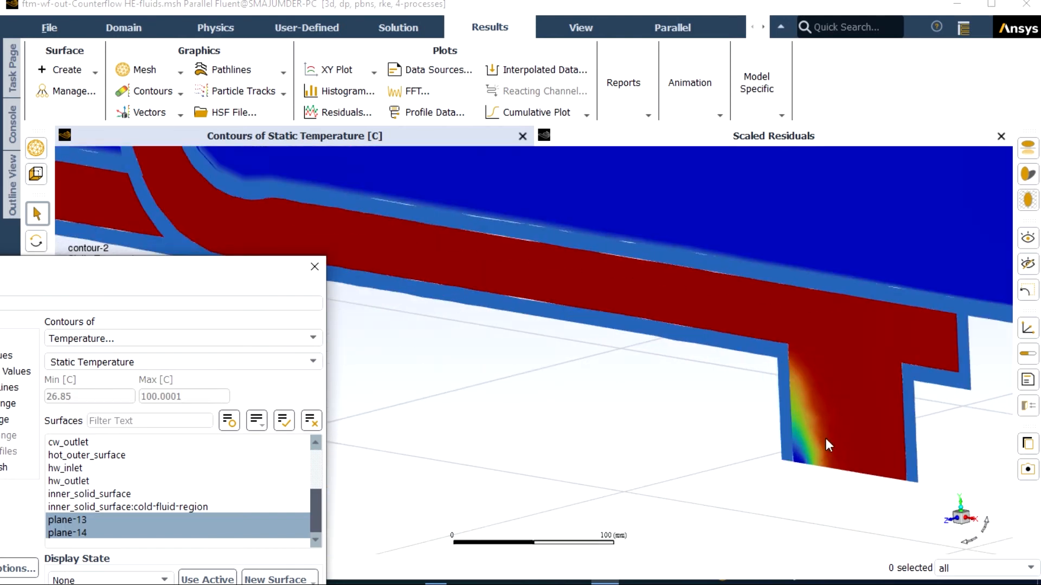
pyautogui.scroll(2, 826, 438)
pyautogui.scroll(-3, 821, 426)
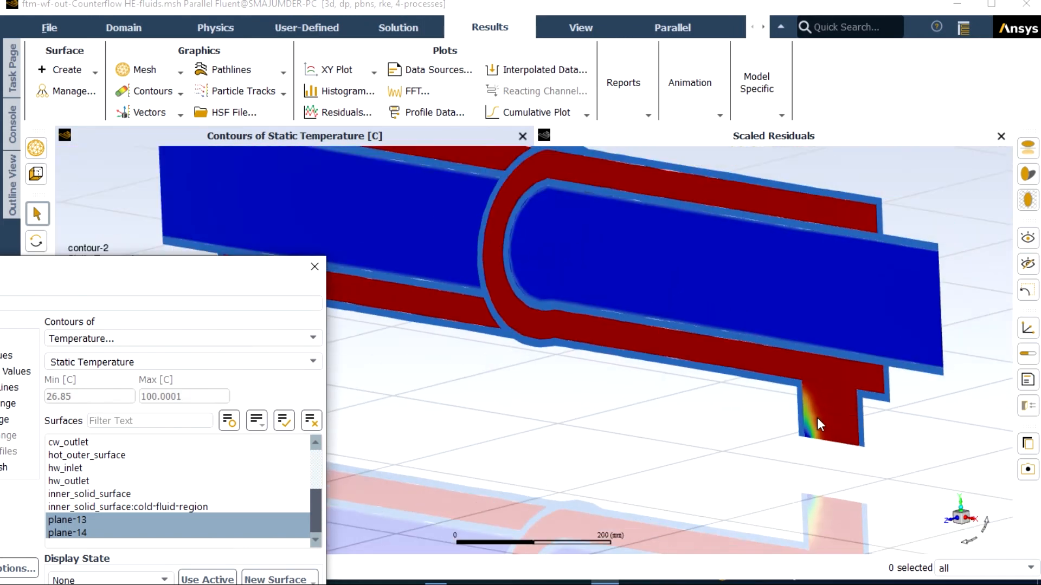
pyautogui.scroll(-2, 818, 423)
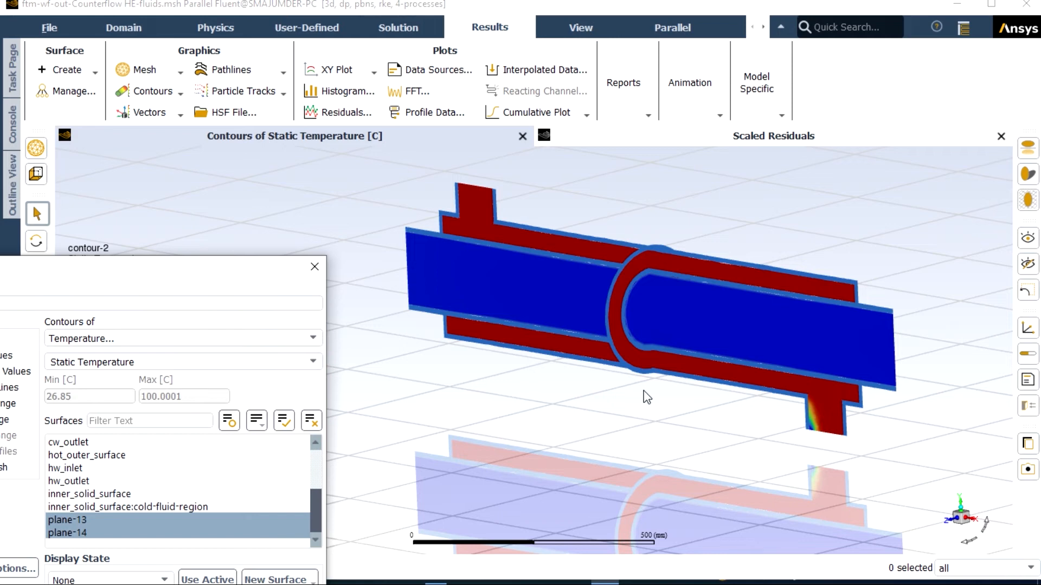
# Step: Change the contour-2 plot variable to Static Pressure
pyautogui.moveTo(267, 281); pyautogui.dragTo(400, 146)
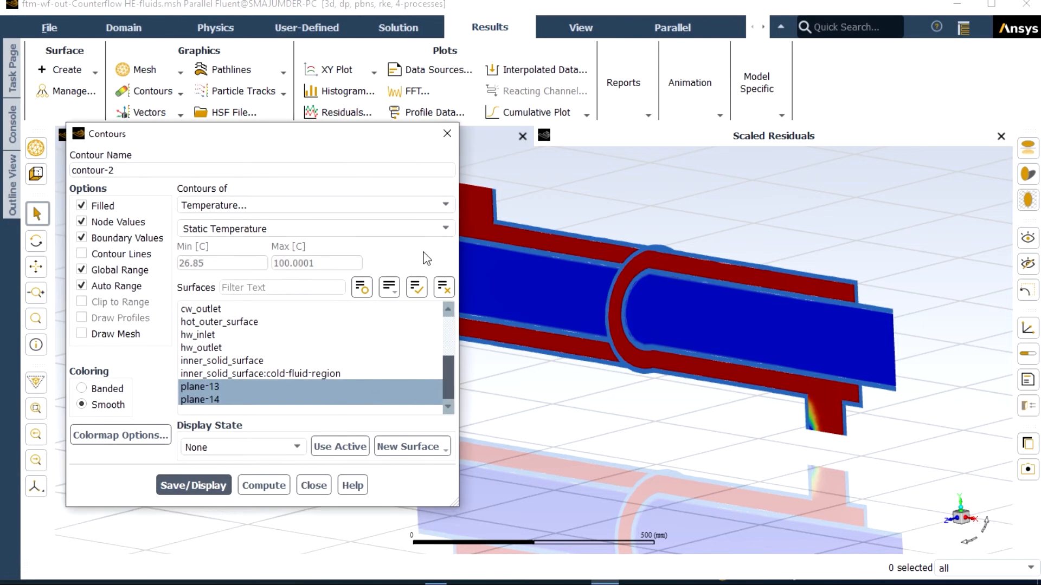
pyautogui.click(436, 209)
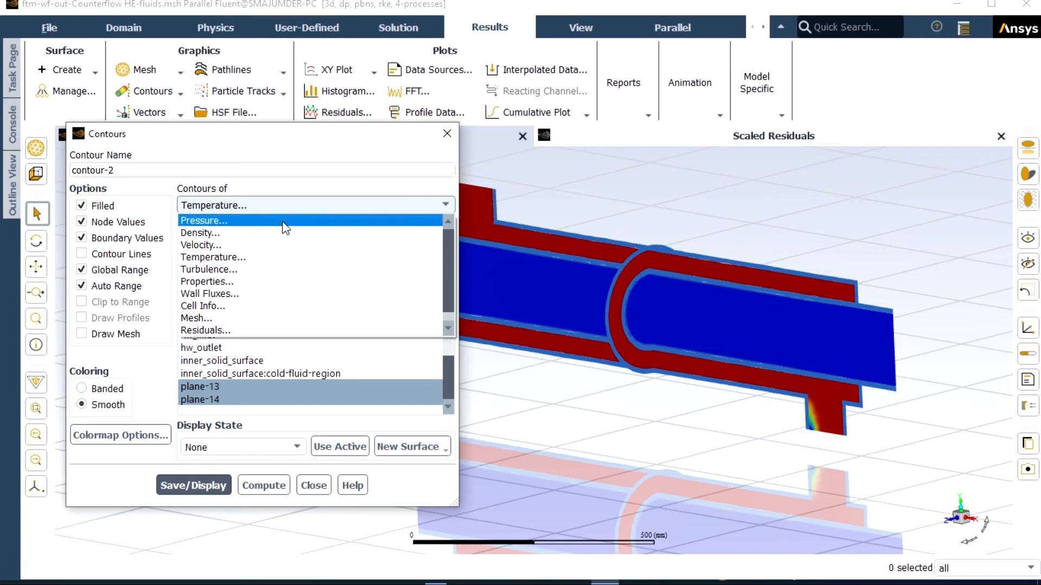
pyautogui.click(282, 222)
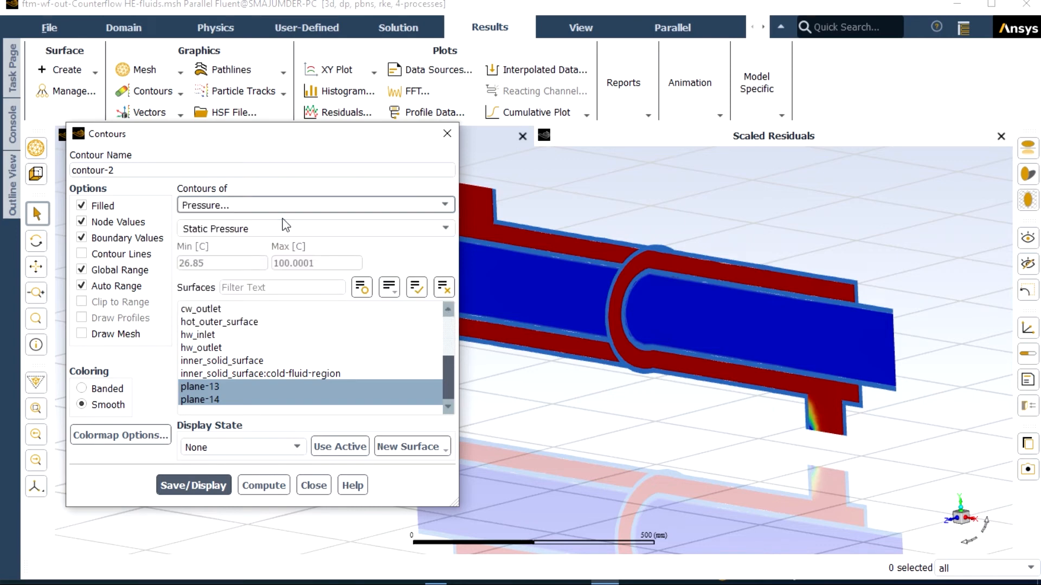
# Step: Restrict the Static Pressure contour to plane-13 only and display it on the circular cross-section
pyautogui.click(223, 385)
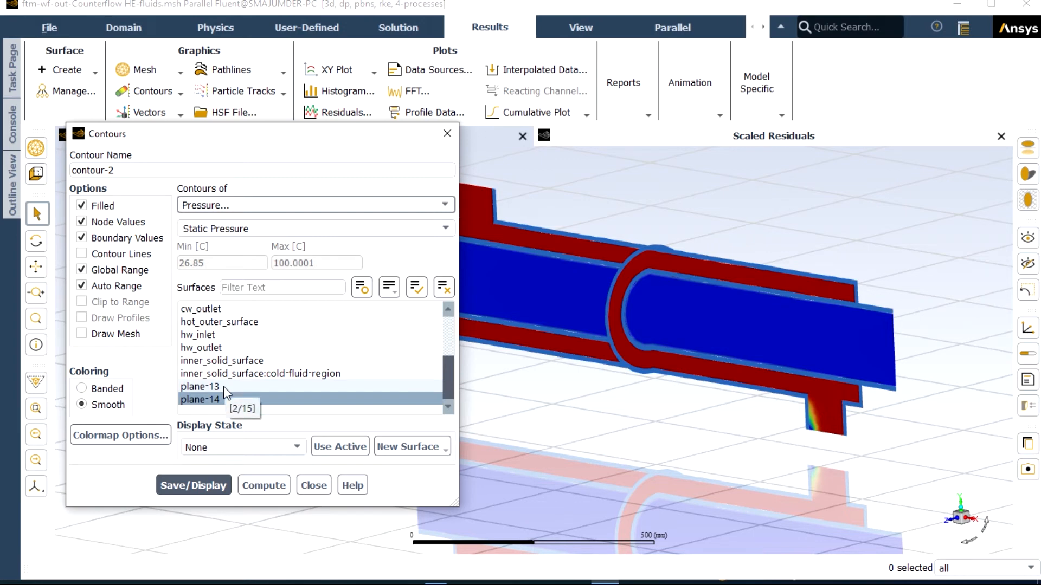
pyautogui.click(224, 386)
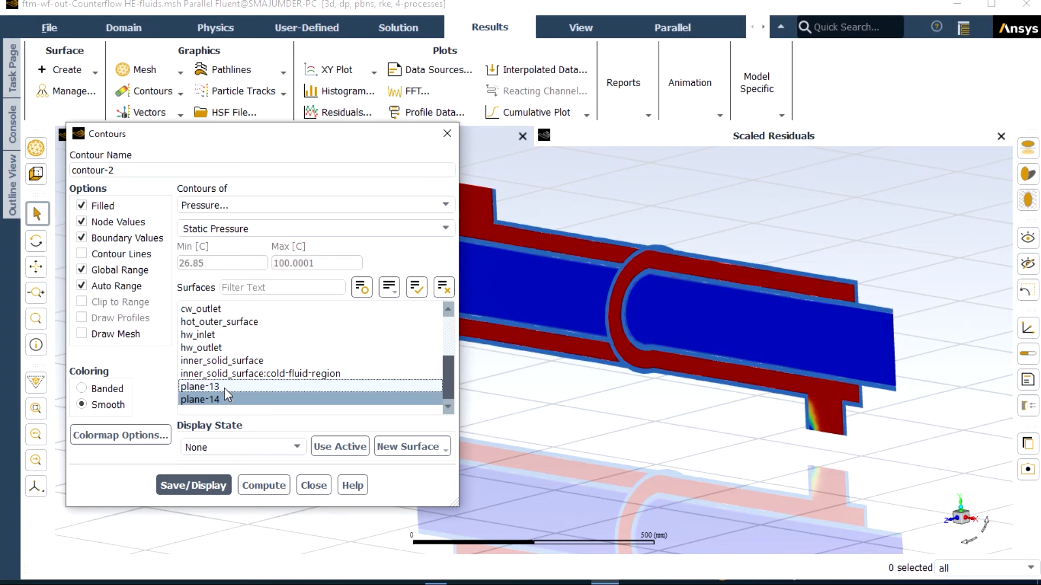
pyautogui.click(225, 400)
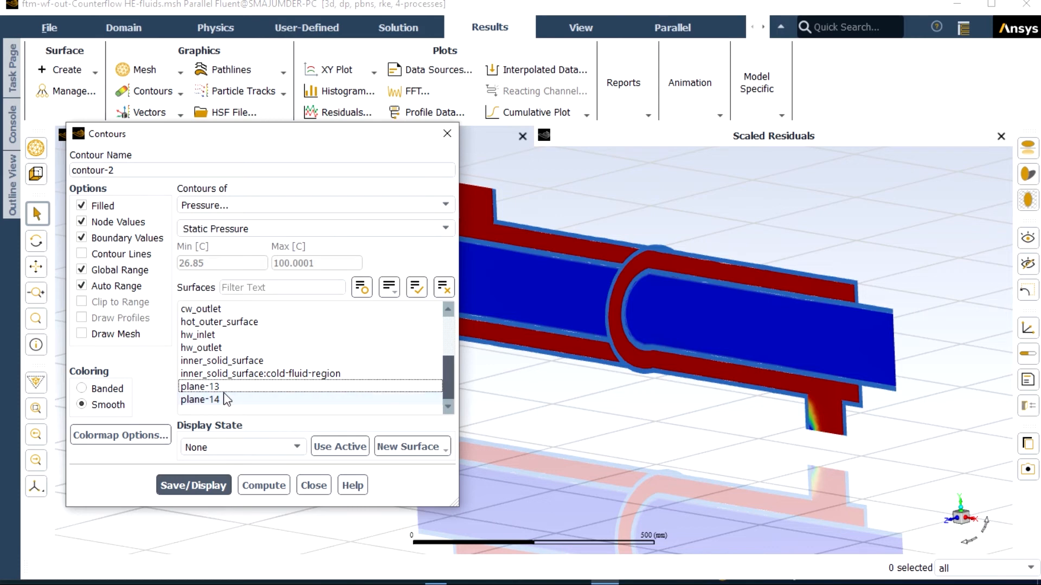
pyautogui.click(224, 385)
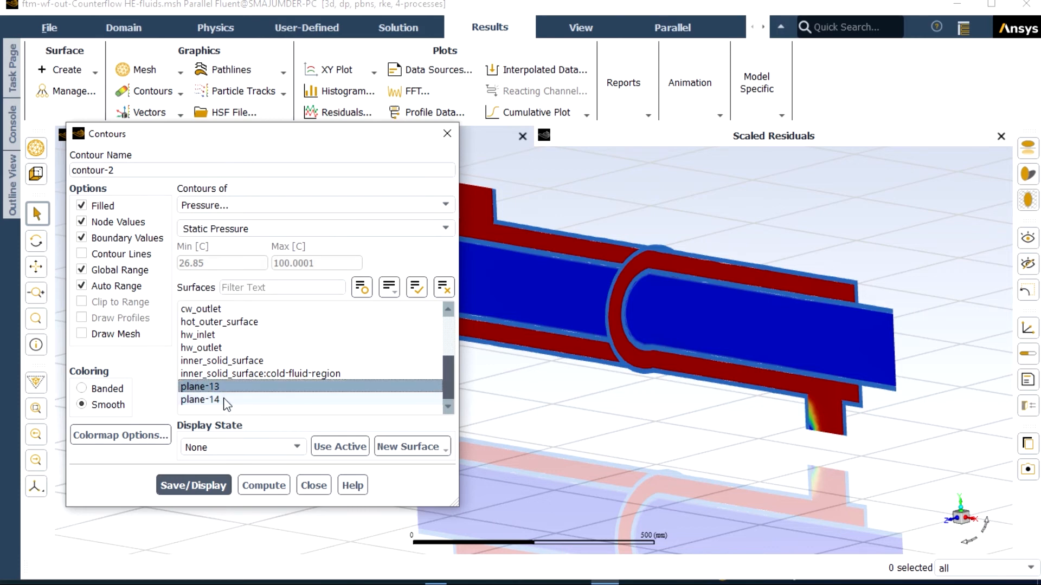
pyautogui.click(225, 400)
pyautogui.click(223, 400)
pyautogui.click(209, 489)
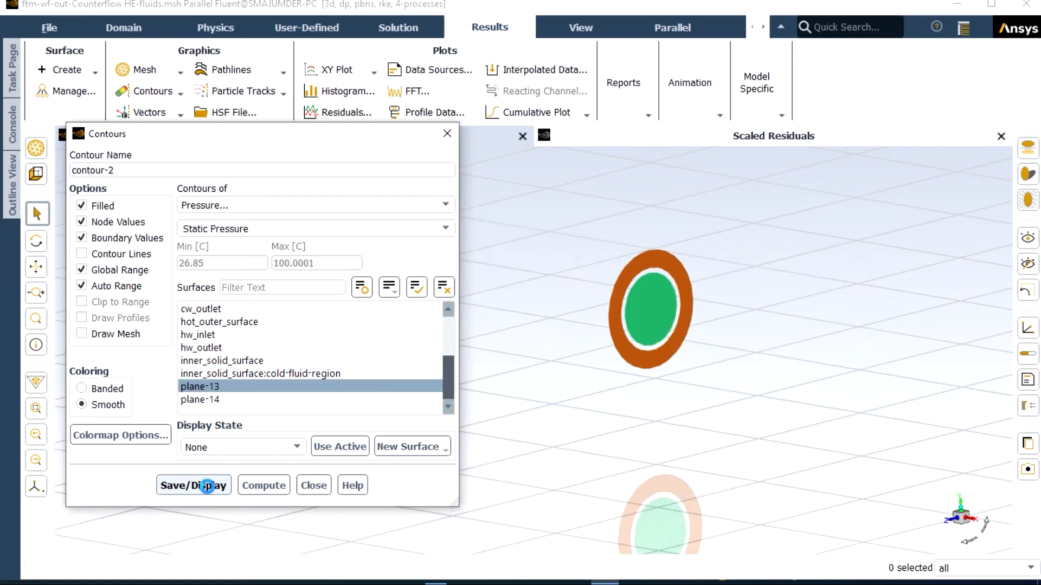
pyautogui.scroll(5, 655, 355)
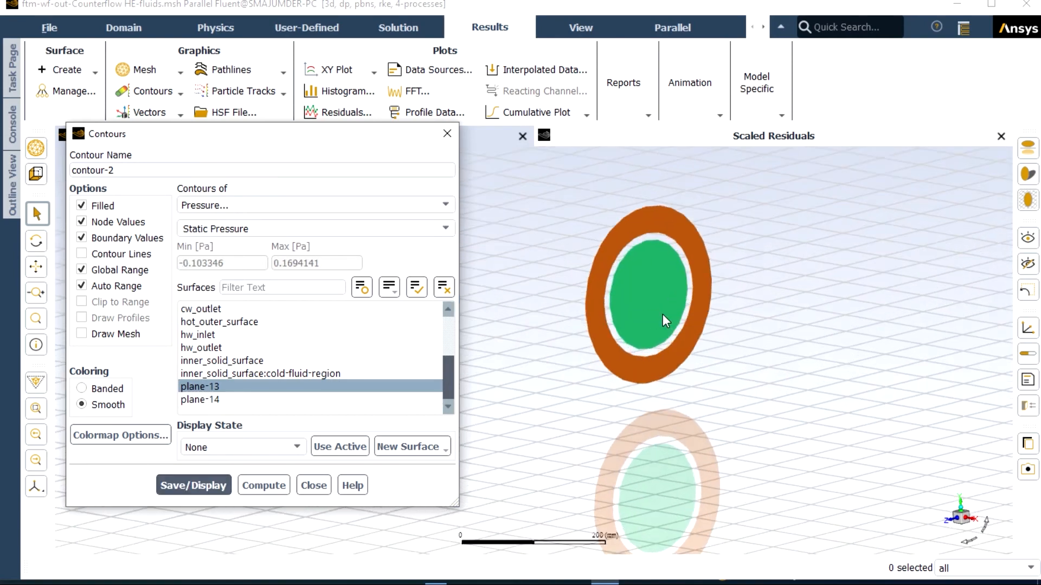
pyautogui.scroll(3, 668, 277)
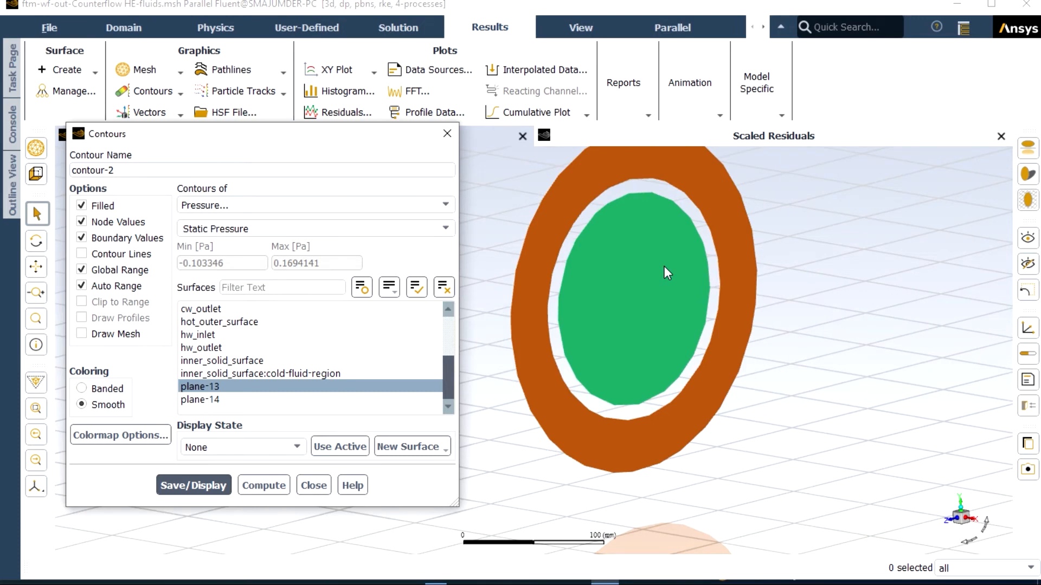
pyautogui.scroll(-3, 665, 266)
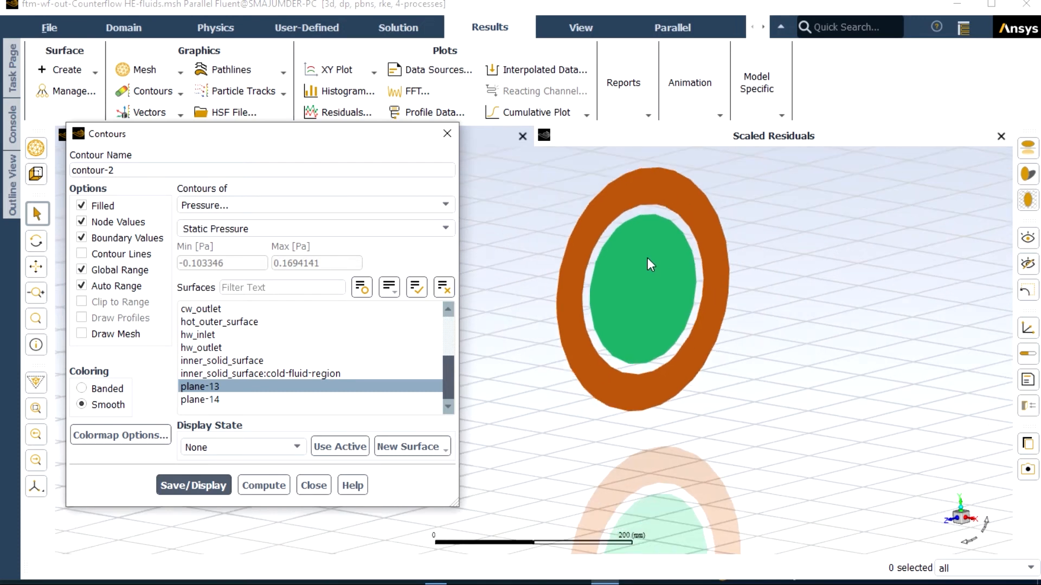
pyautogui.moveTo(393, 137); pyautogui.dragTo(990, 379)
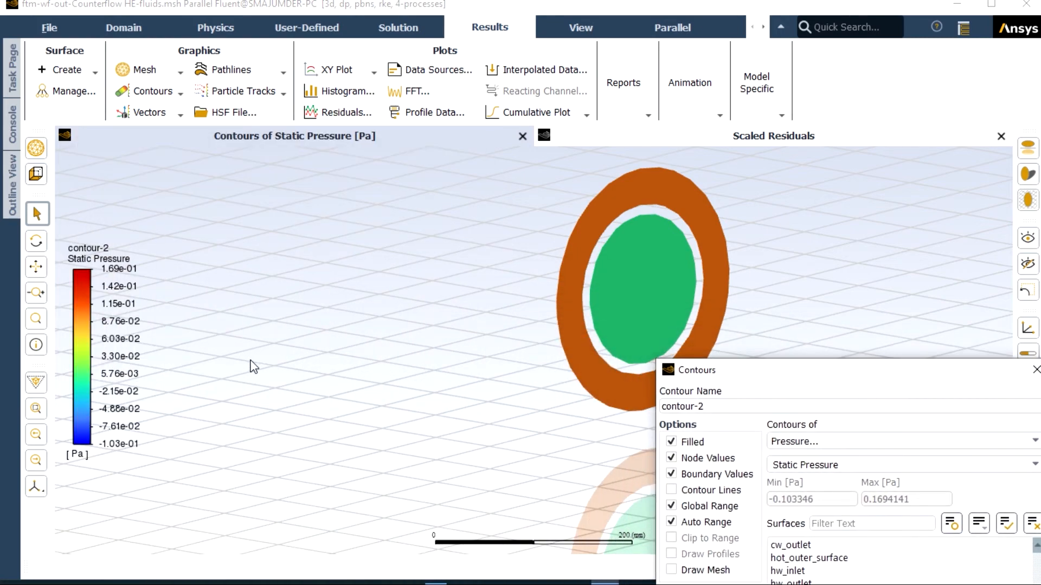
# Step: Switch the Static Pressure contour from plane-13 to plane-14 and display it on the lengthwise section
pyautogui.moveTo(715, 372); pyautogui.dragTo(255, 211)
pyautogui.click(332, 456)
pyautogui.click(348, 459)
pyautogui.click(345, 468)
pyautogui.click(347, 457)
pyautogui.click(336, 469)
pyautogui.click(336, 555)
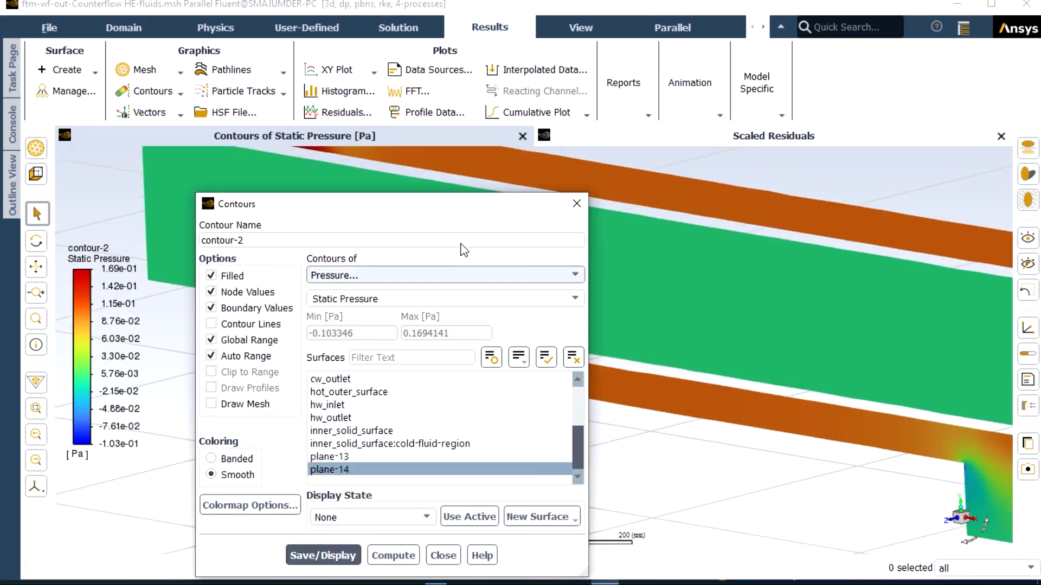
# Step: Examine the pressure distribution along plane-14, including the lower nozzle, and close the contour definition
pyautogui.moveTo(470, 210); pyautogui.dragTo(269, 377)
pyautogui.scroll(-5, 528, 321)
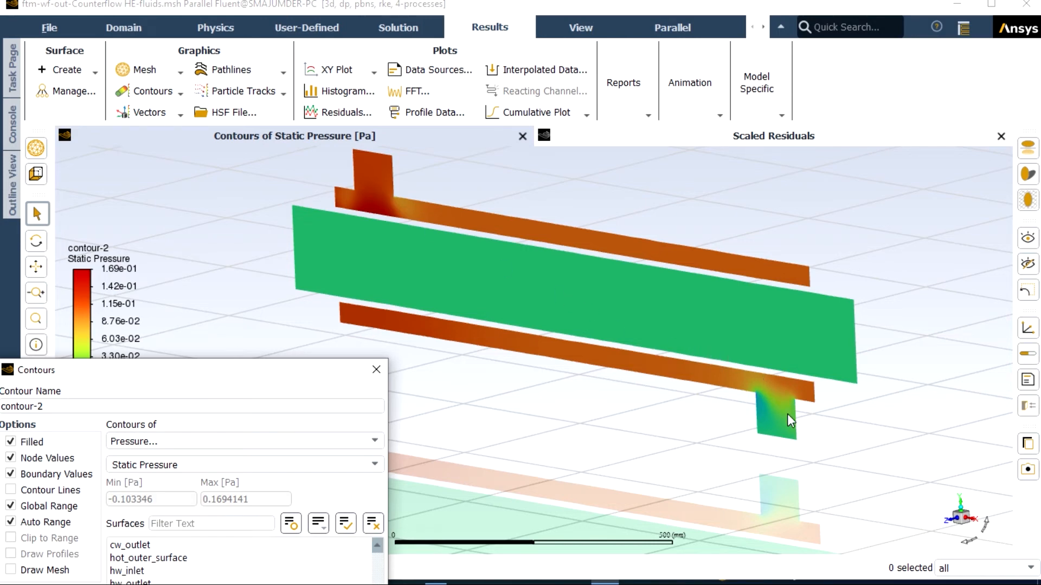
pyautogui.scroll(3, 787, 414)
pyautogui.scroll(-3, 787, 427)
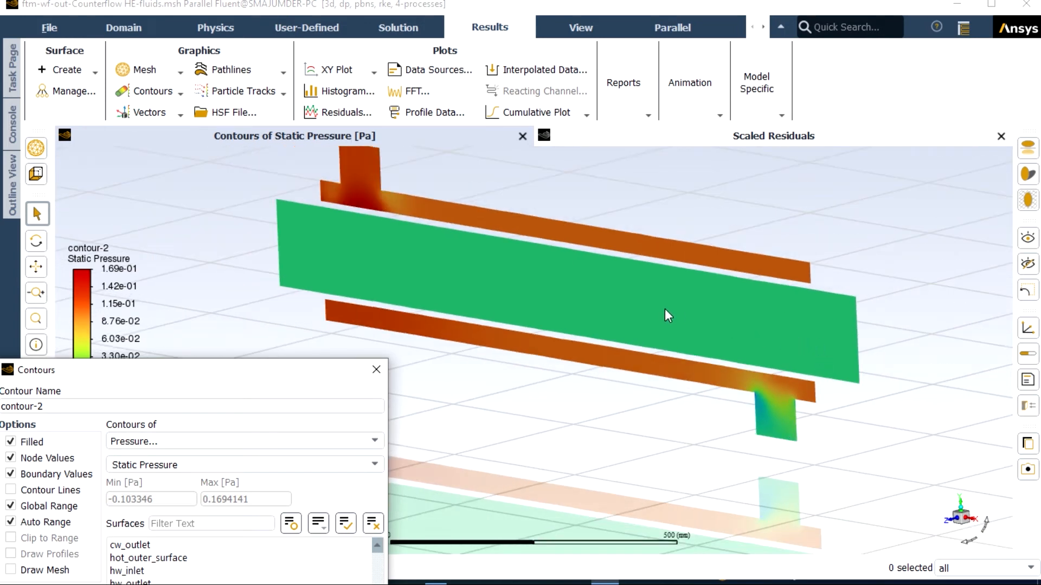
pyautogui.scroll(2, 665, 310)
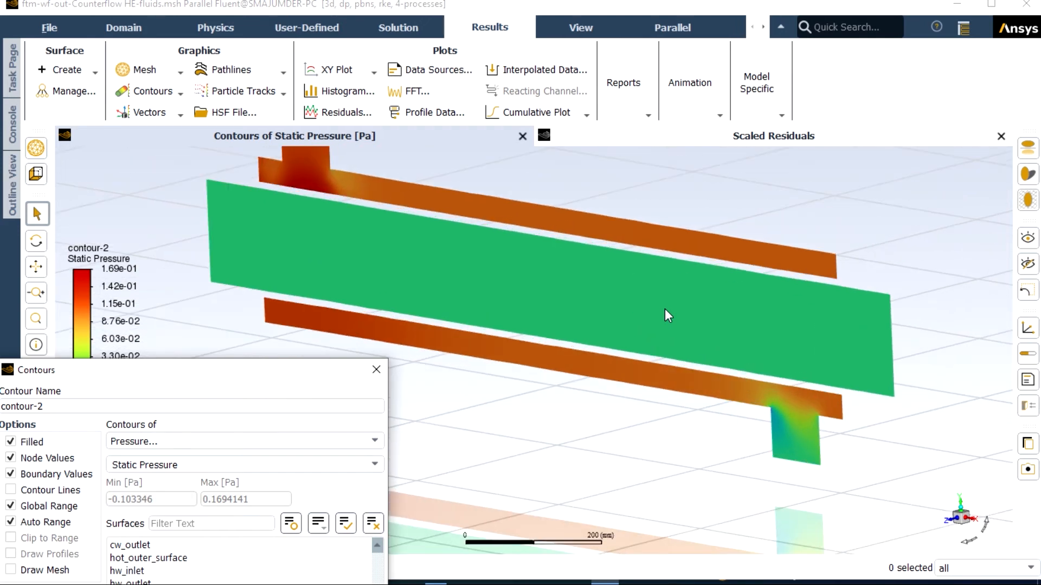
pyautogui.scroll(-2, 666, 310)
pyautogui.moveTo(349, 376); pyautogui.dragTo(666, 213)
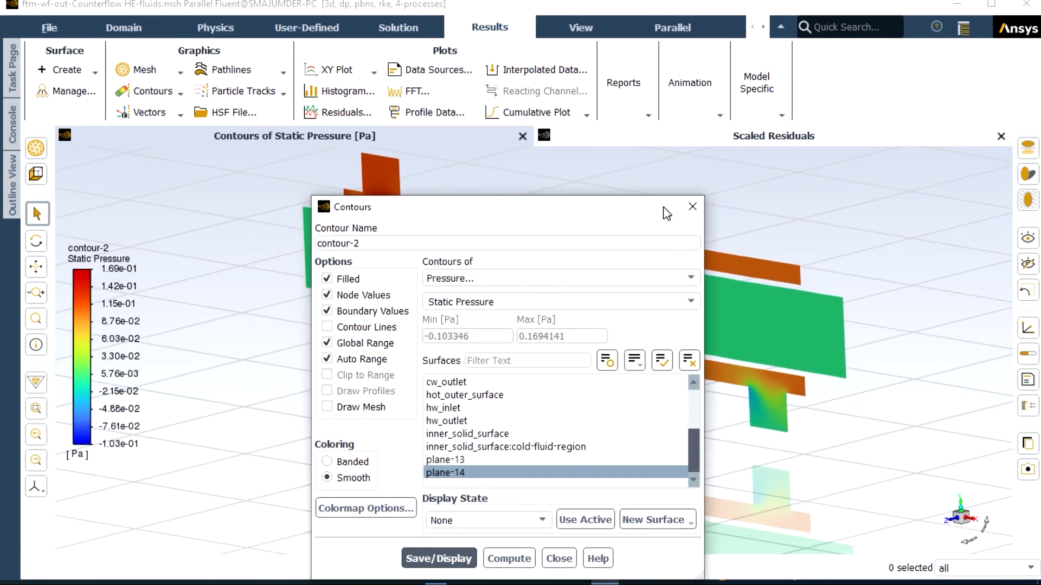
pyautogui.click(695, 212)
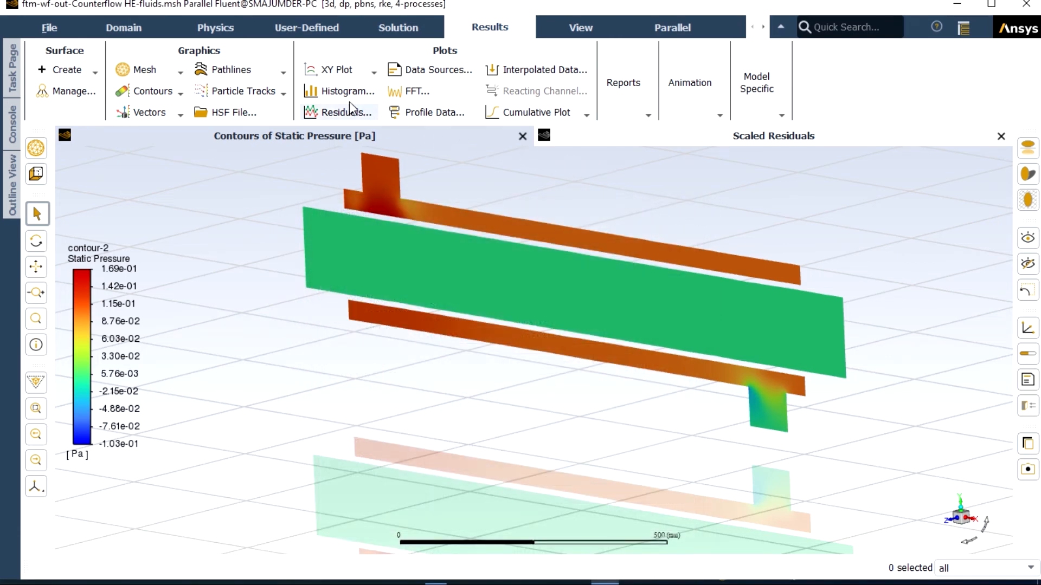
# Step: Start a new pathlines plot and color it by Static Temperature
pyautogui.click(283, 73)
pyautogui.click(232, 94)
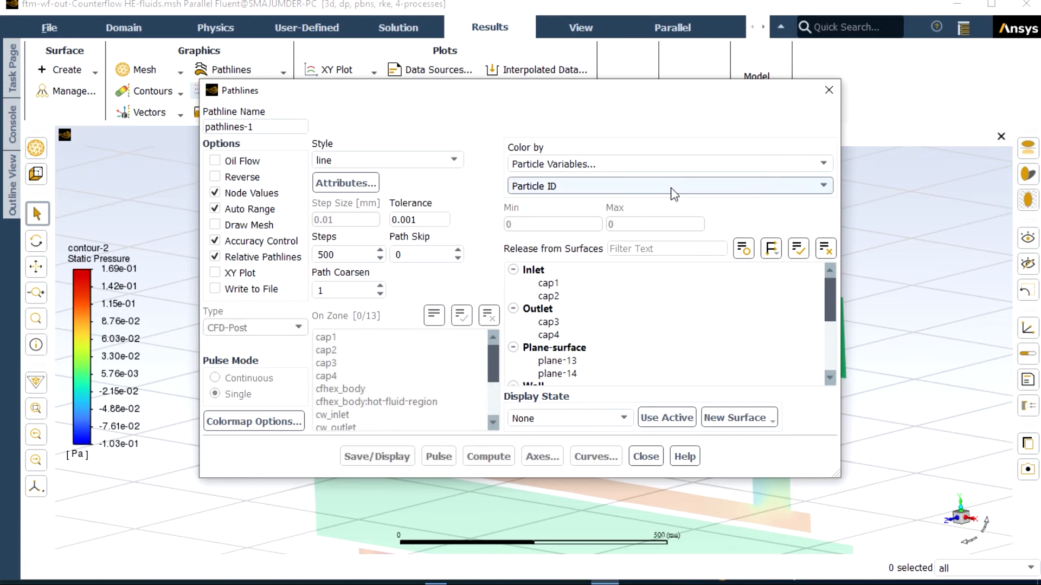
pyautogui.click(821, 163)
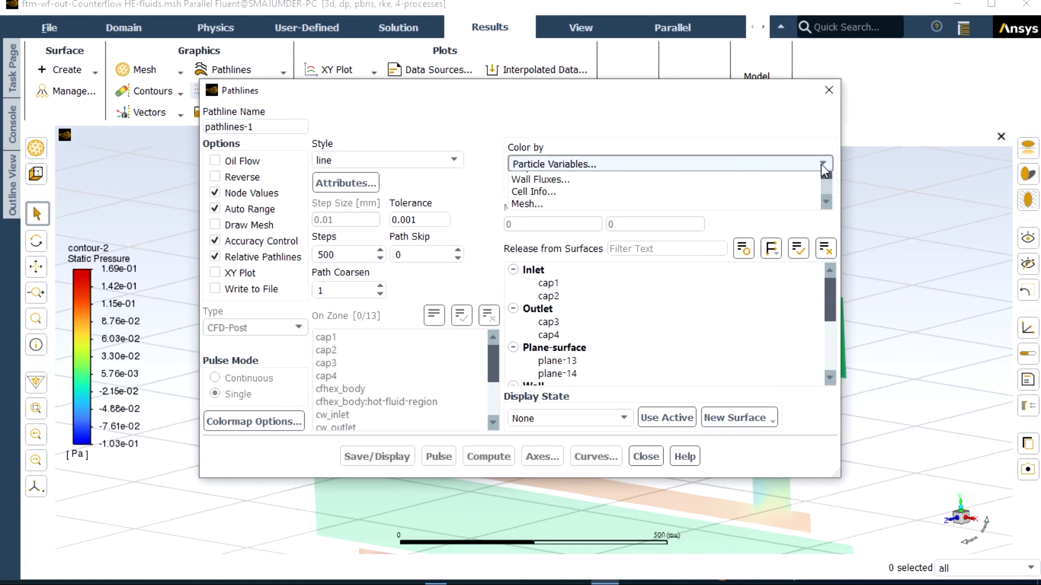
pyautogui.click(574, 228)
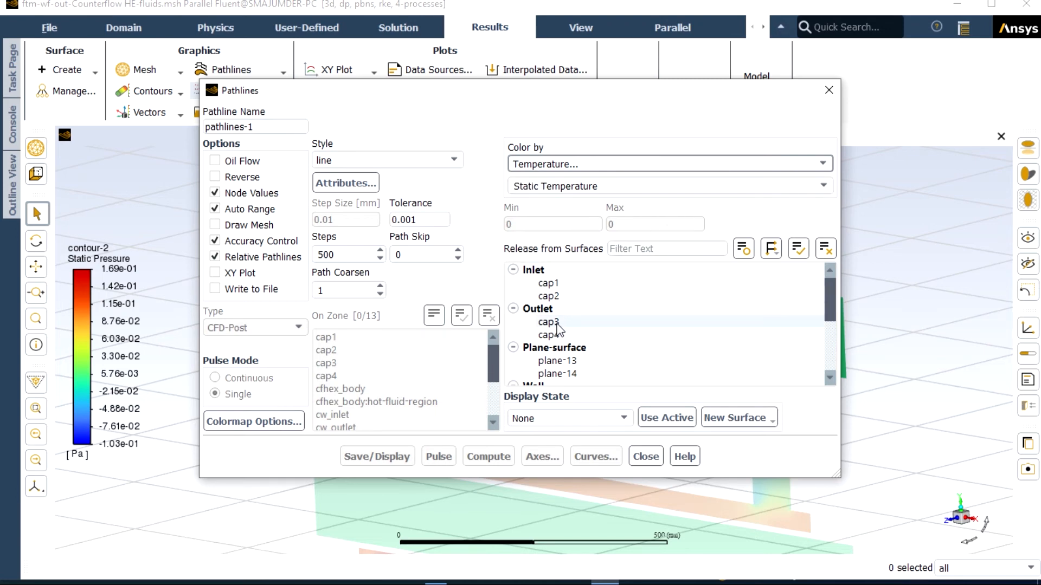
# Step: Release the pathlines from the exchanger's surfaces, including all the wall surfaces, and display them
pyautogui.click(561, 362)
pyautogui.click(563, 373)
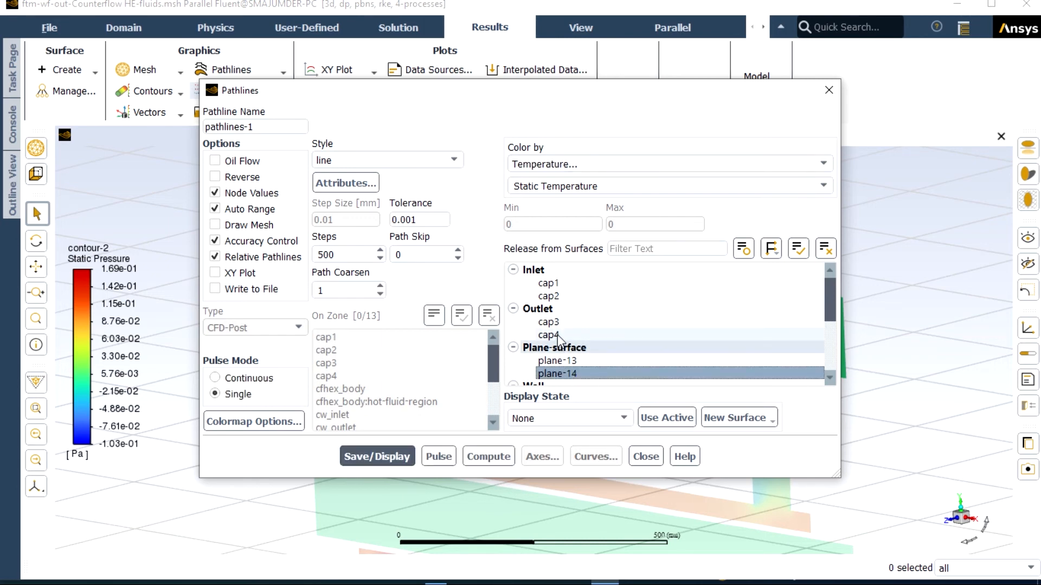
pyautogui.moveTo(557, 335); pyautogui.dragTo(573, 284)
pyautogui.scroll(-4, 584, 324)
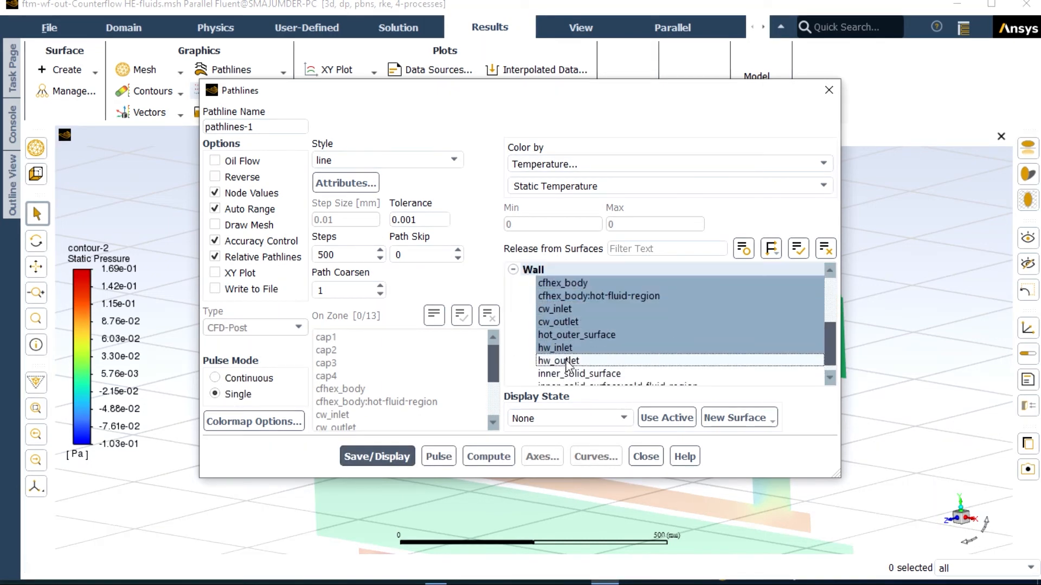
pyautogui.click(573, 361)
pyautogui.moveTo(573, 362); pyautogui.dragTo(573, 374)
pyautogui.click(385, 457)
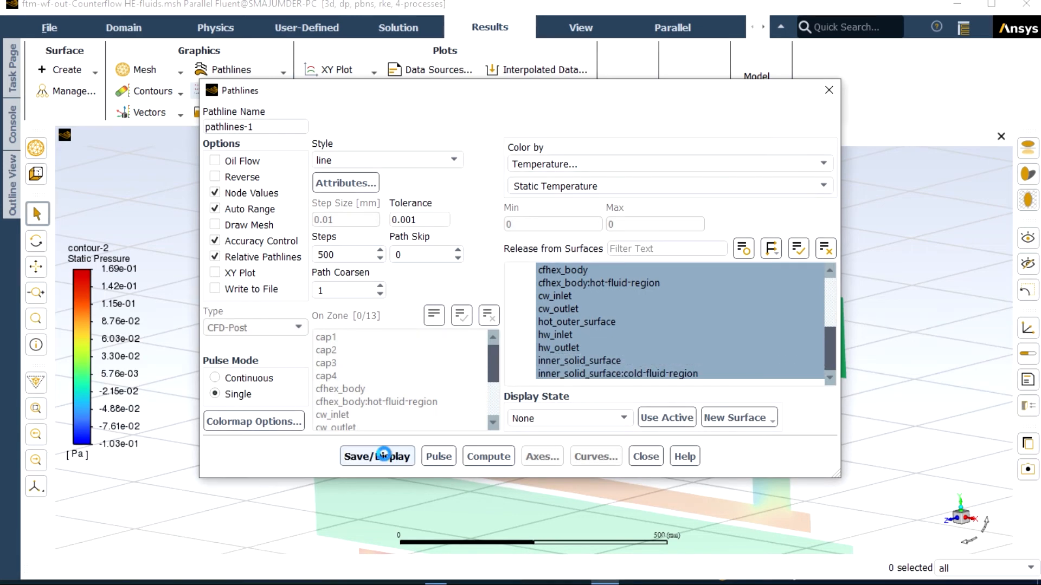
pyautogui.scroll(3, 590, 379)
pyautogui.scroll(-3, 590, 378)
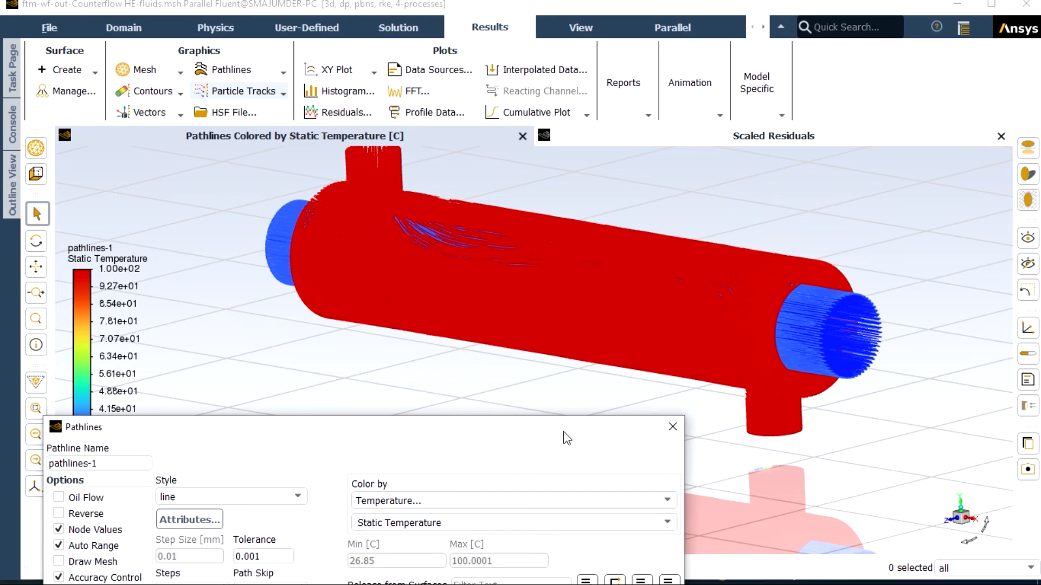
# Step: Play the pathlines as a pulse animation in Single mode, stop it and close the pathlines definition
pyautogui.moveTo(557, 432); pyautogui.dragTo(630, 165)
pyautogui.click(365, 524)
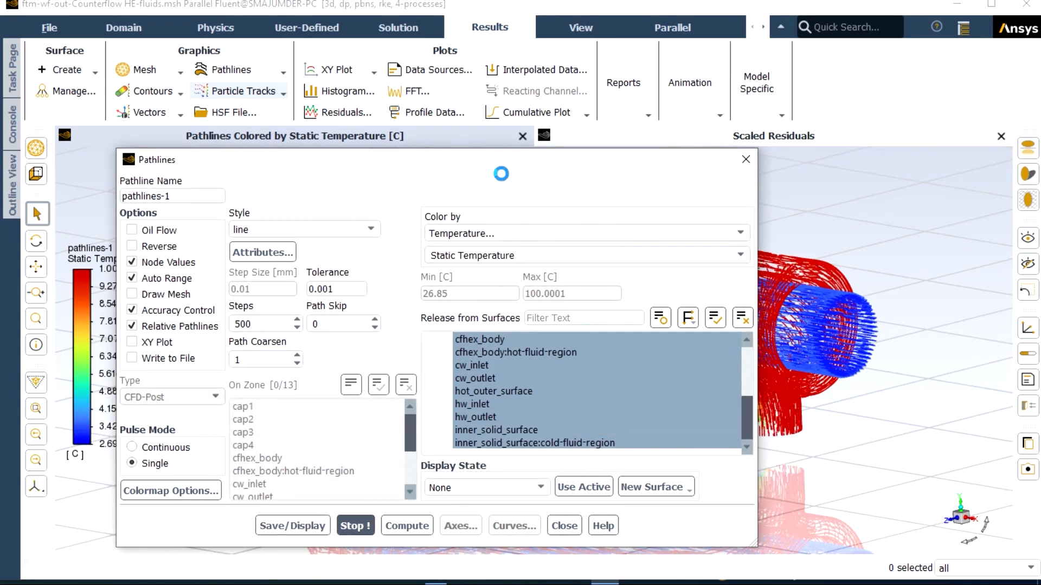
pyautogui.moveTo(494, 167); pyautogui.dragTo(439, 457)
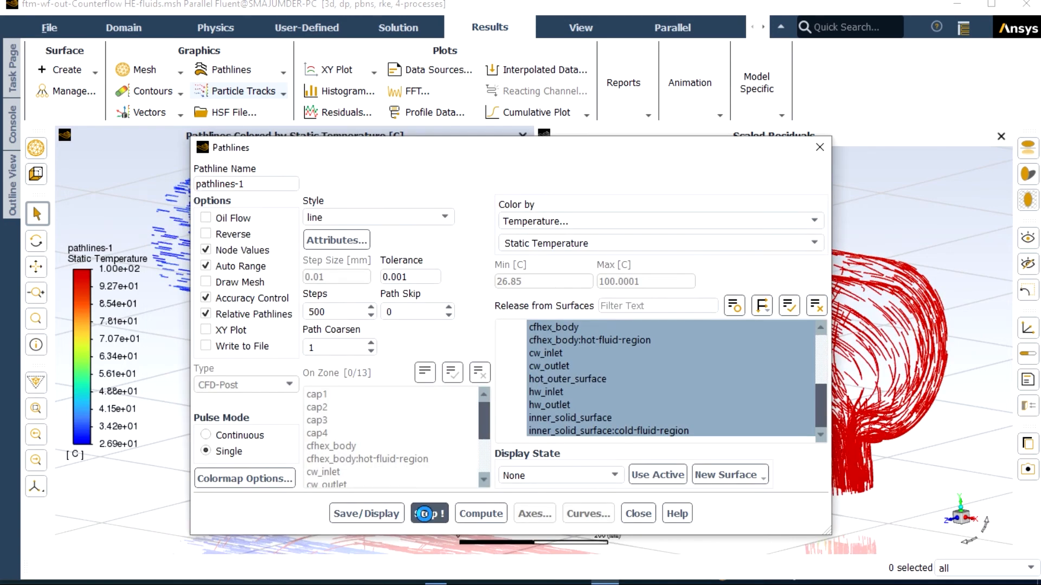
pyautogui.click(424, 514)
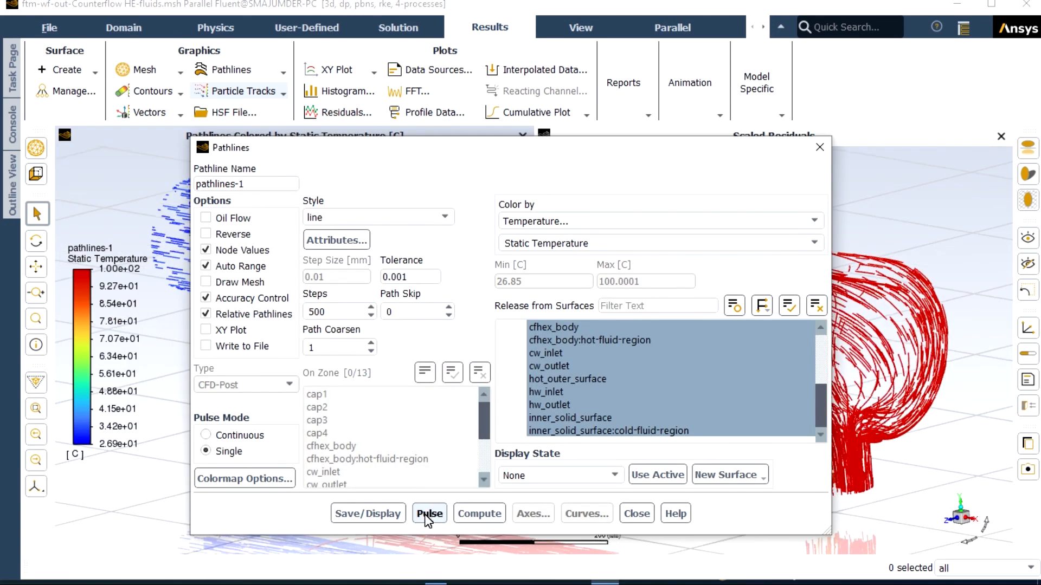
pyautogui.click(635, 515)
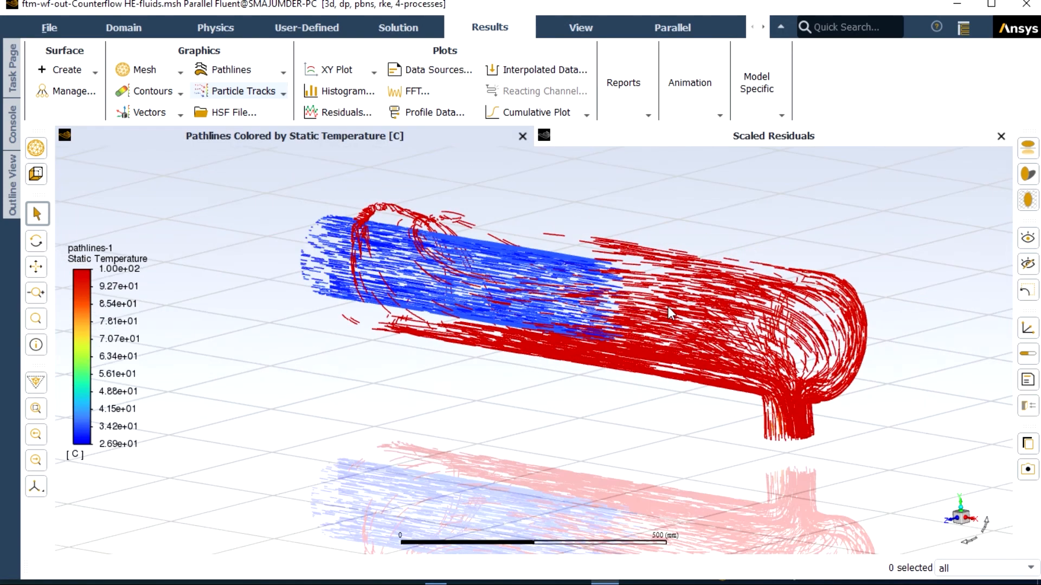
pyautogui.scroll(-2, 668, 306)
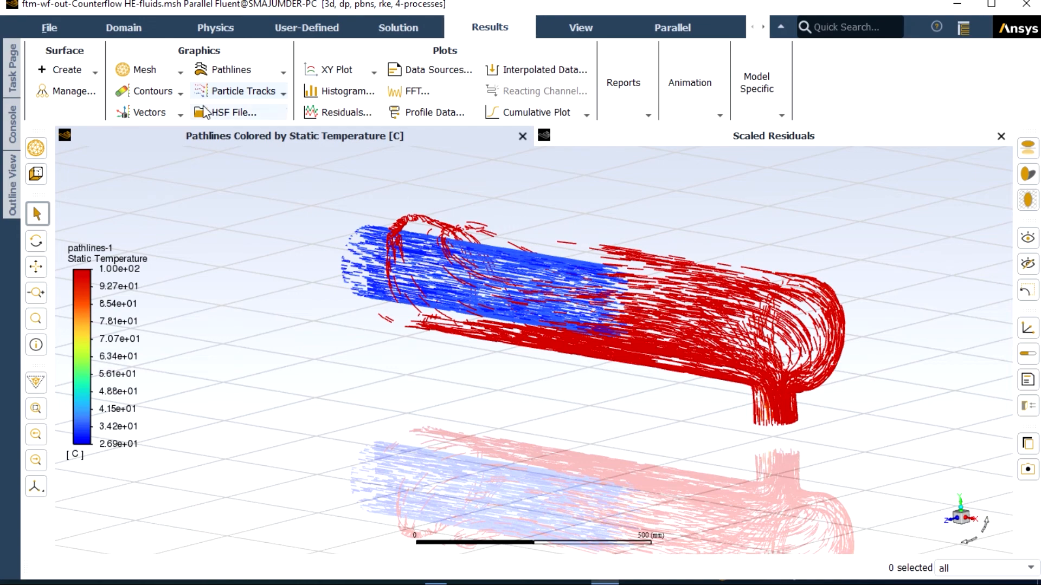
# Step: Create and display a new mesh view showing the faces of all inlet, outlet and wall surfaces
pyautogui.click(166, 74)
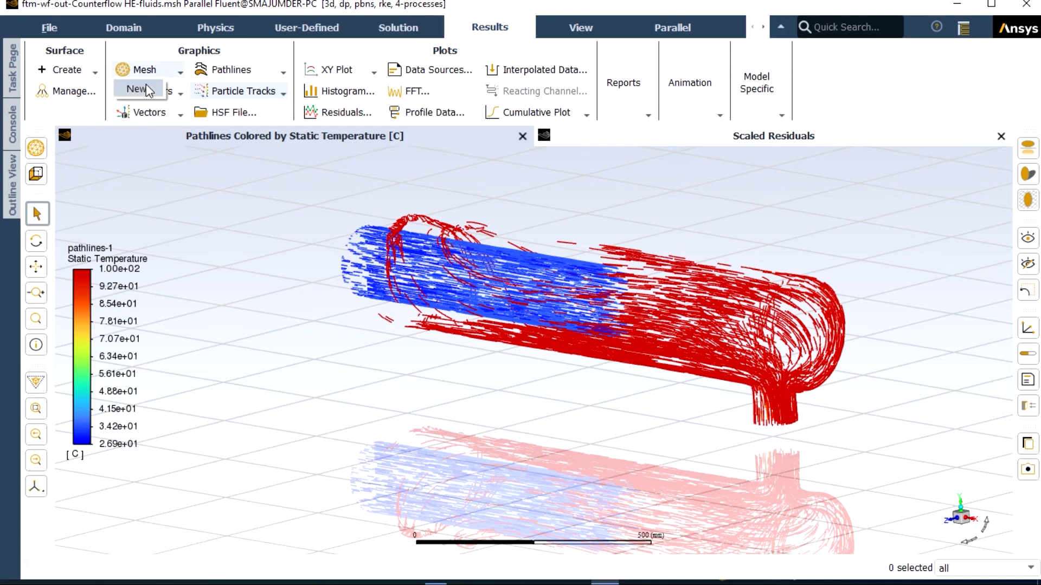
pyautogui.click(145, 86)
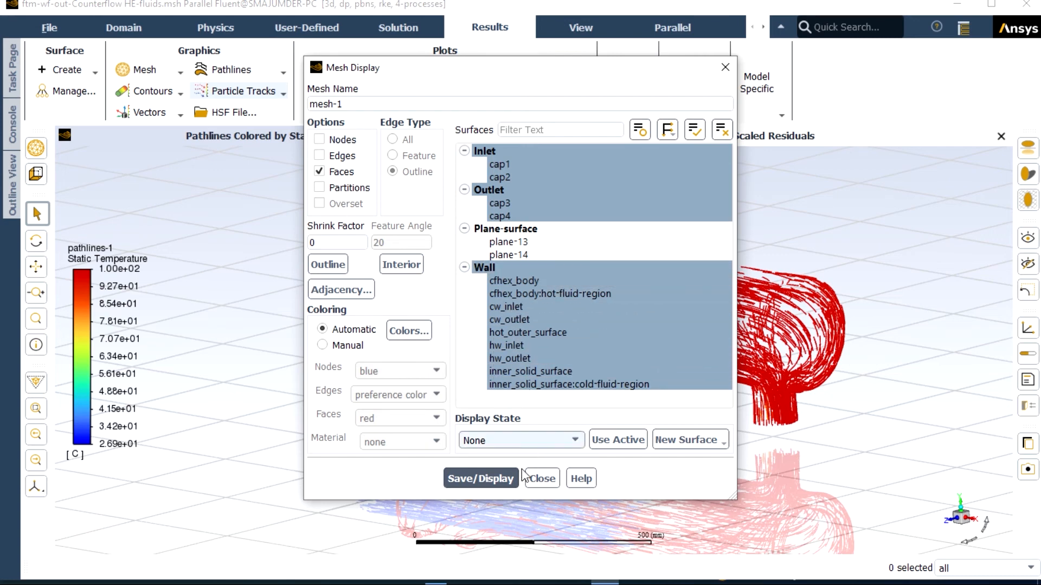
pyautogui.click(501, 480)
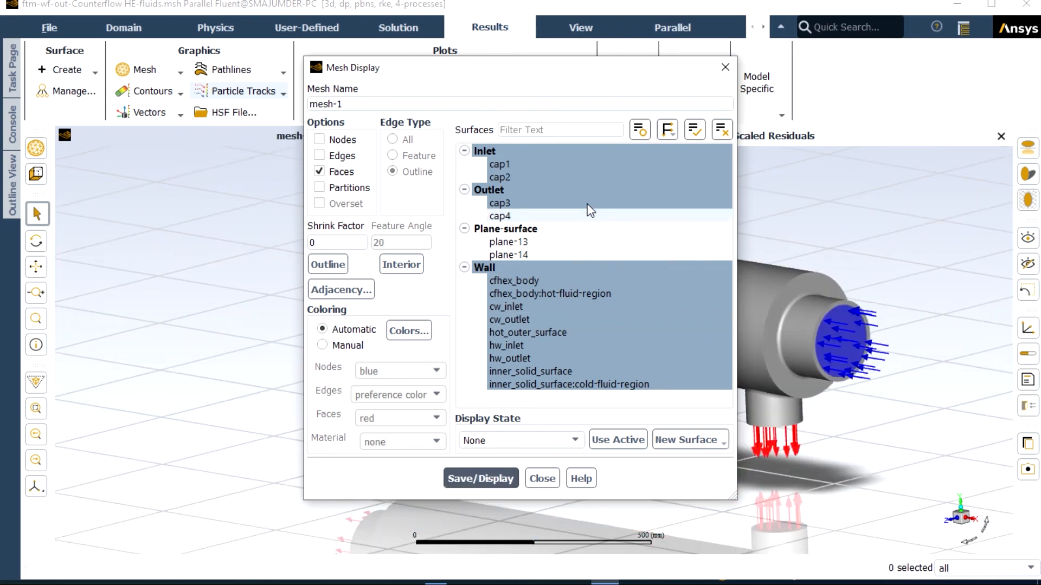
pyautogui.moveTo(516, 71); pyautogui.dragTo(181, 351)
pyautogui.scroll(1, 424, 313)
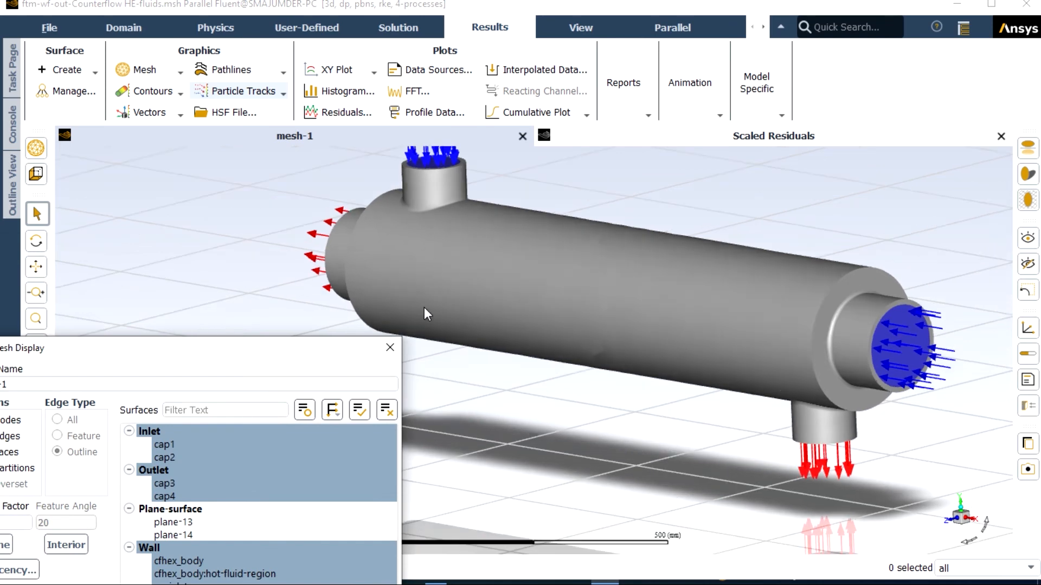
pyautogui.scroll(-2, 471, 268)
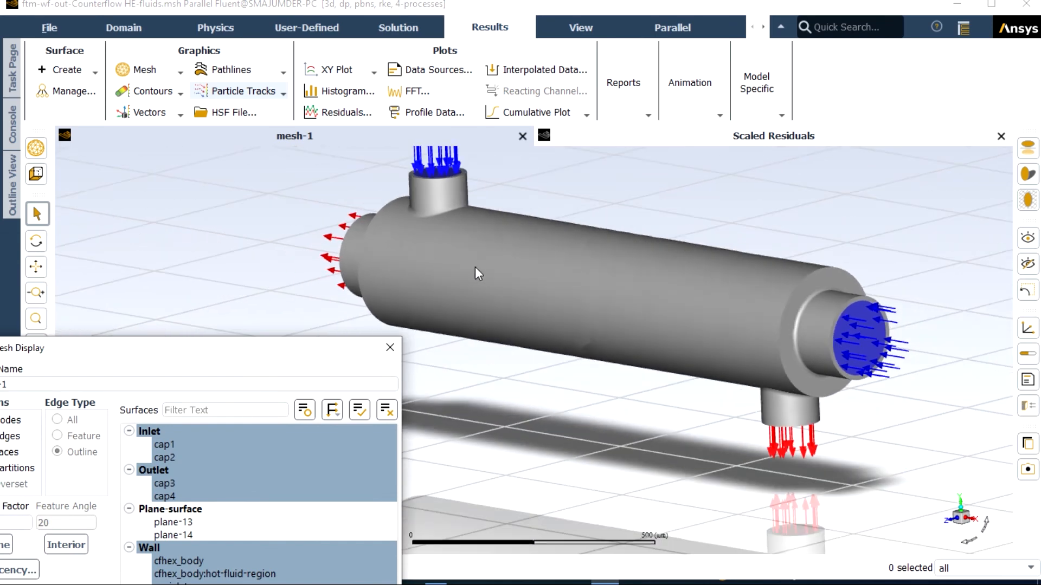
# Step: Add nodes and edges of type All to the mesh-1 faces, redisplay the mesh and close its definition
pyautogui.scroll(2, 684, 324)
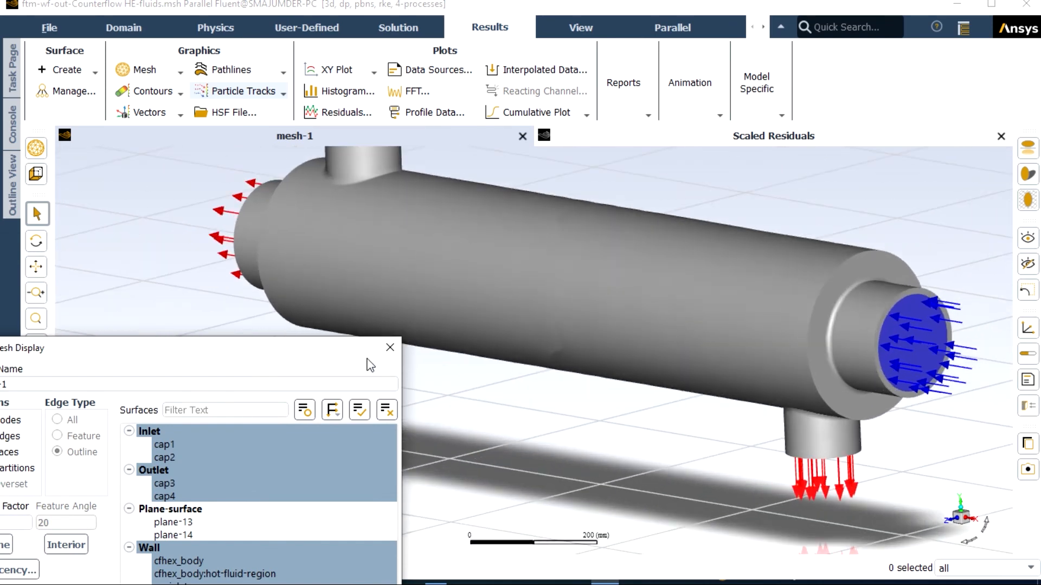
pyautogui.moveTo(332, 353); pyautogui.dragTo(571, 245)
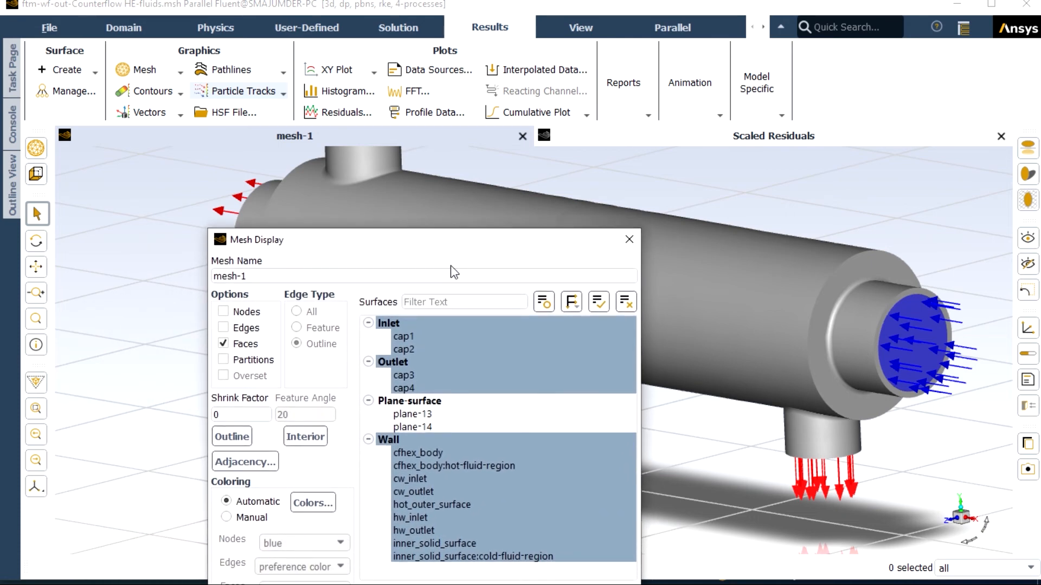
pyautogui.click(222, 328)
pyautogui.click(223, 311)
pyautogui.moveTo(286, 244); pyautogui.dragTo(243, 89)
pyautogui.click(333, 496)
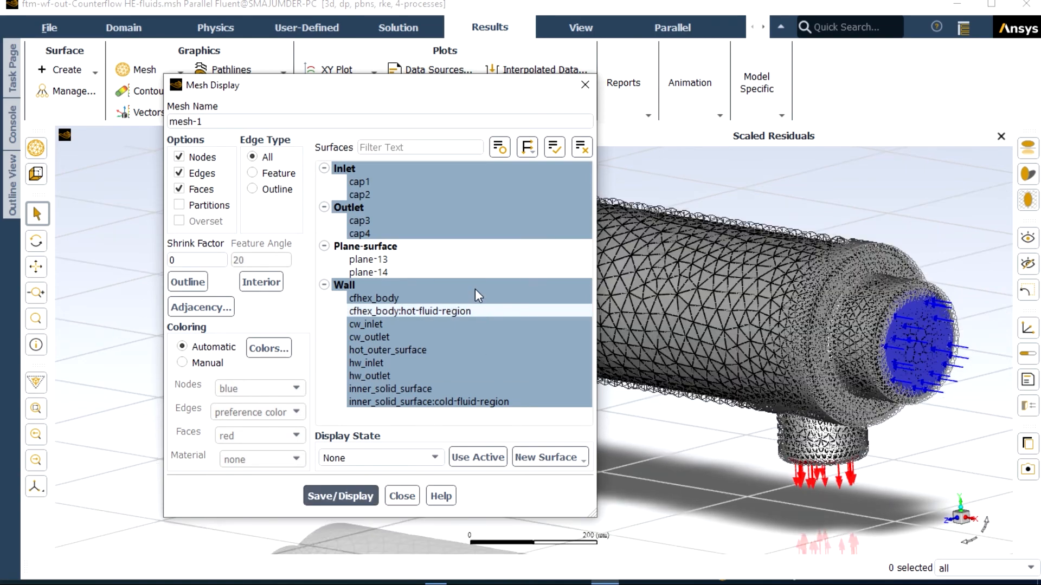
pyautogui.moveTo(441, 93); pyautogui.dragTo(457, 400)
pyautogui.moveTo(526, 337); pyautogui.dragTo(578, 331)
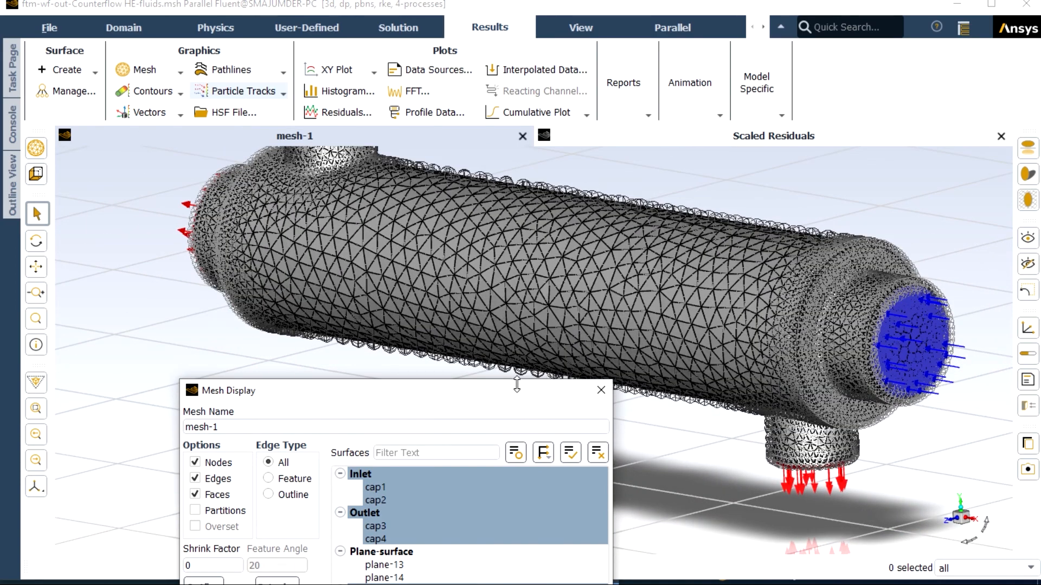
pyautogui.moveTo(507, 393); pyautogui.dragTo(584, 144)
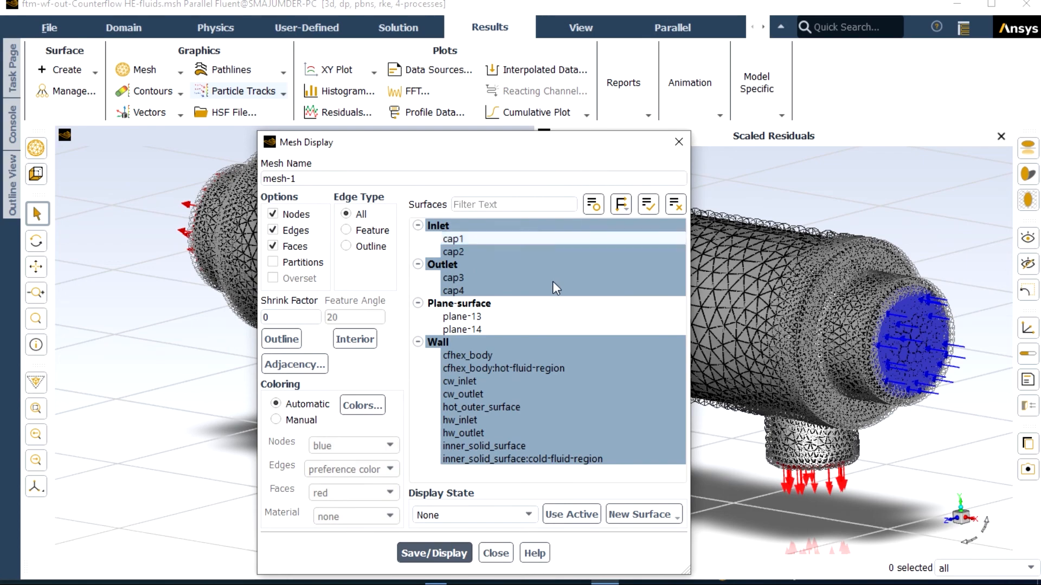
pyautogui.click(494, 552)
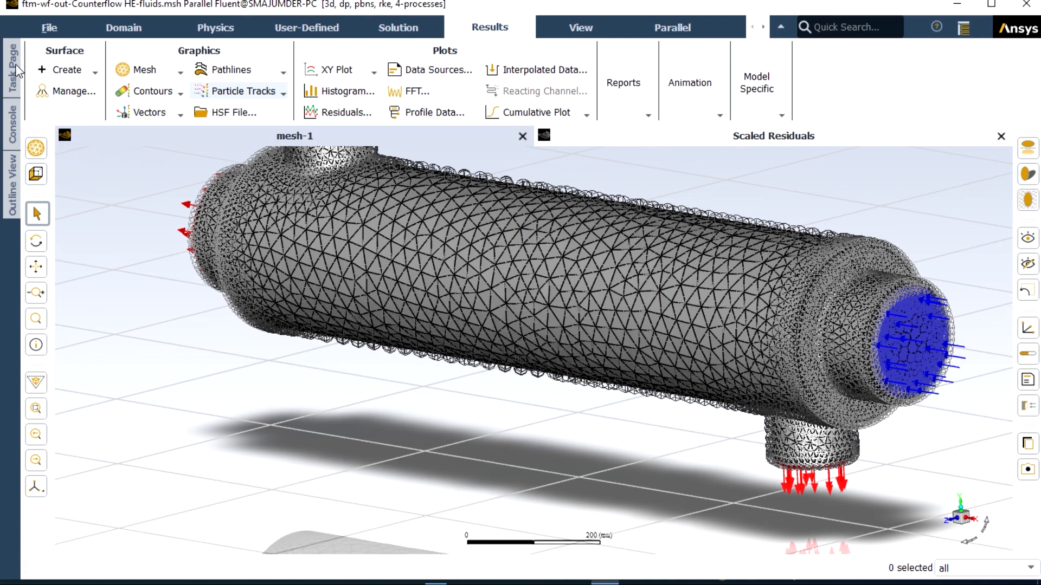
# Step: Create and display a scene combining pathlines-1 with mesh-1 at a transparency of 96
pyautogui.click(12, 184)
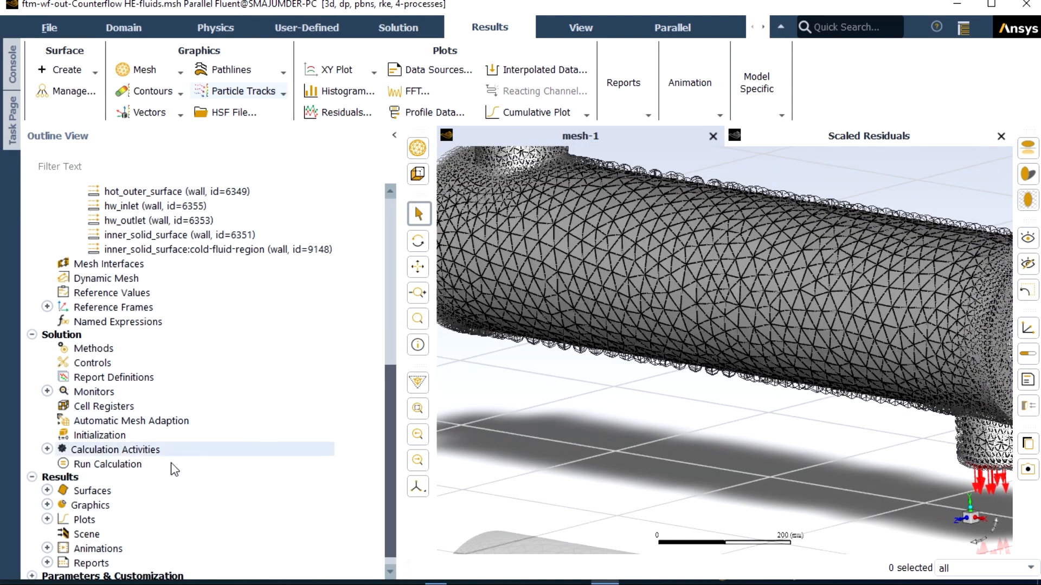
pyautogui.doubleClick(92, 536)
pyautogui.click(395, 315)
pyautogui.click(394, 230)
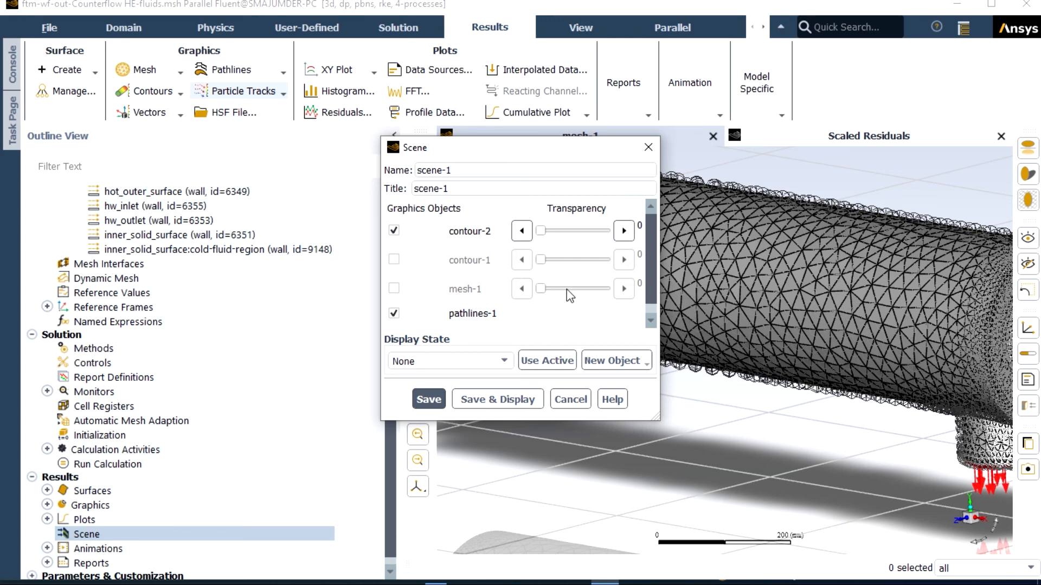
pyautogui.click(394, 290)
pyautogui.moveTo(540, 293); pyautogui.dragTo(598, 303)
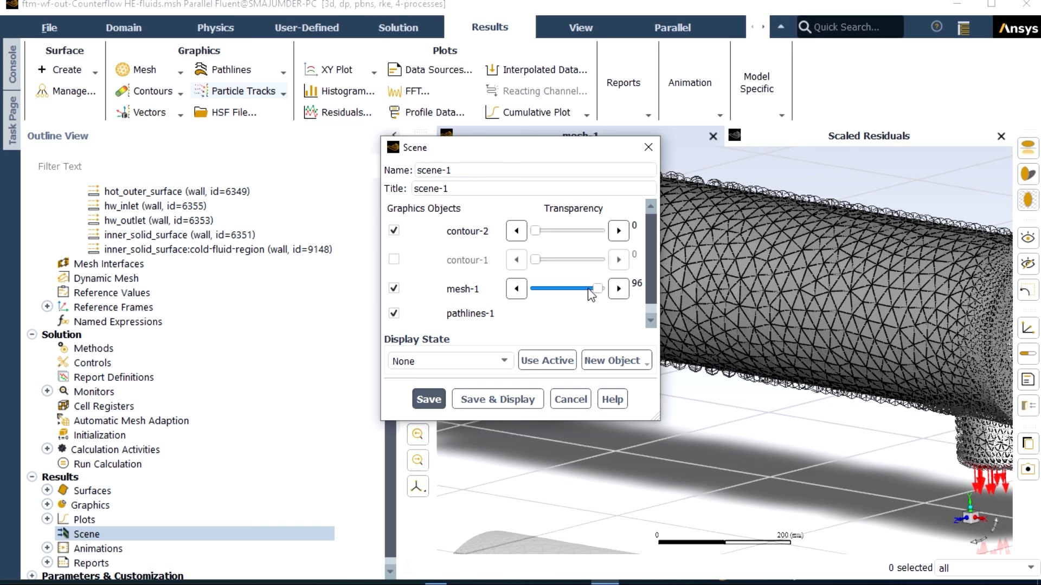
pyautogui.click(394, 231)
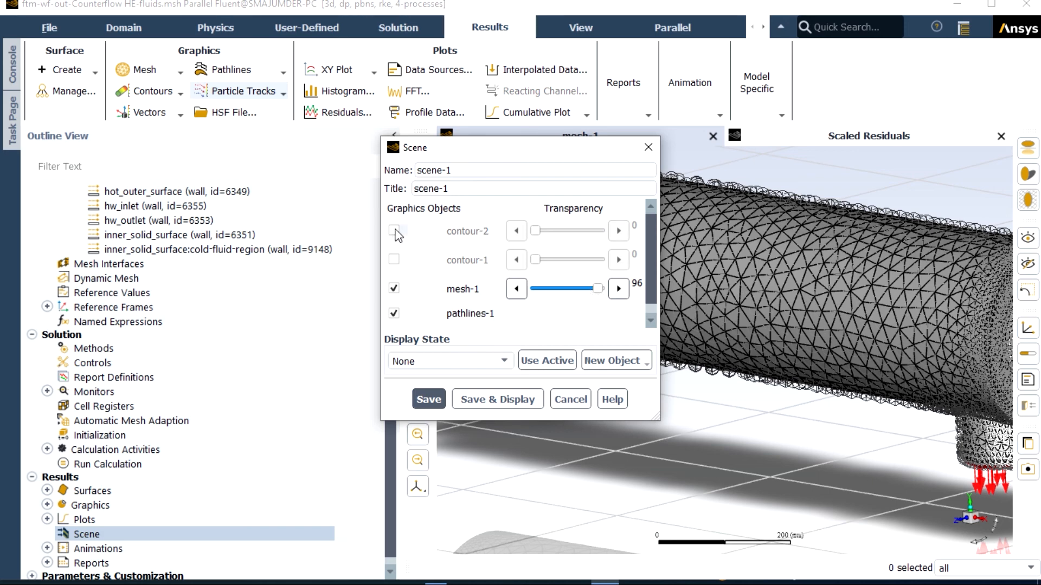
pyautogui.click(467, 396)
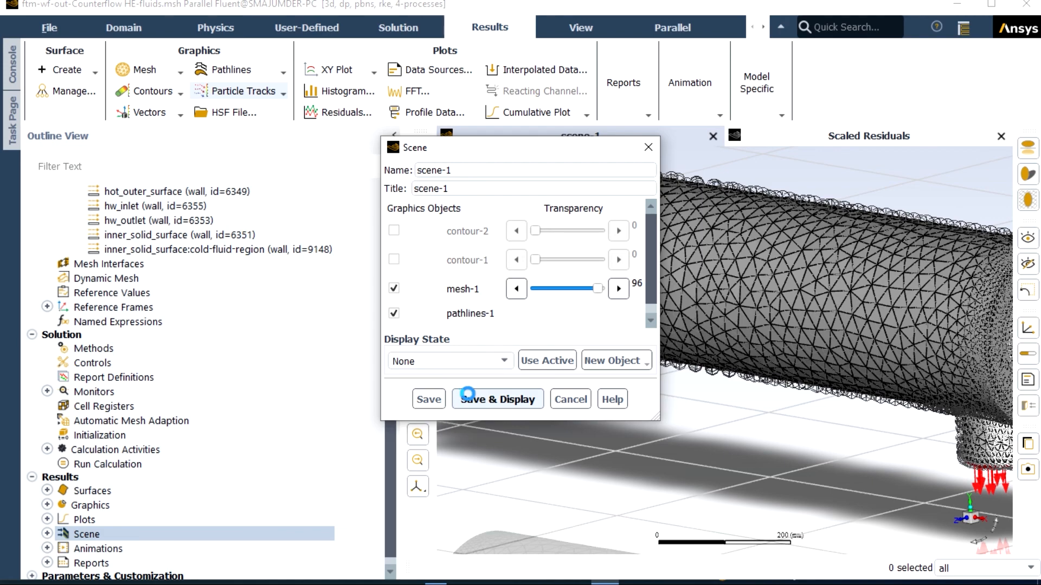
pyautogui.moveTo(504, 147); pyautogui.dragTo(196, 208)
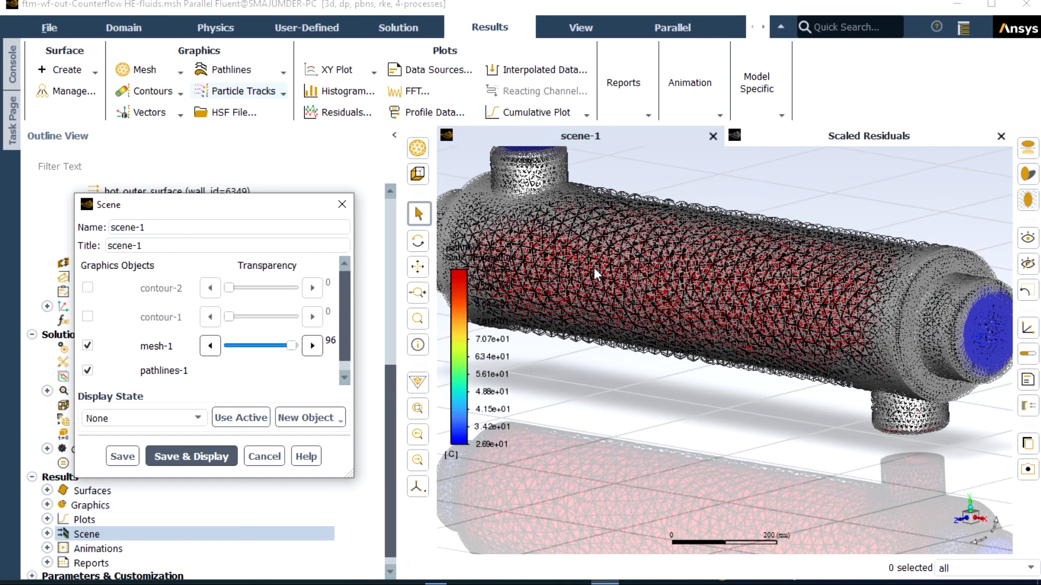
# Step: Raise the transparency of mesh-1 in the scene to 100
pyautogui.scroll(3, 773, 279)
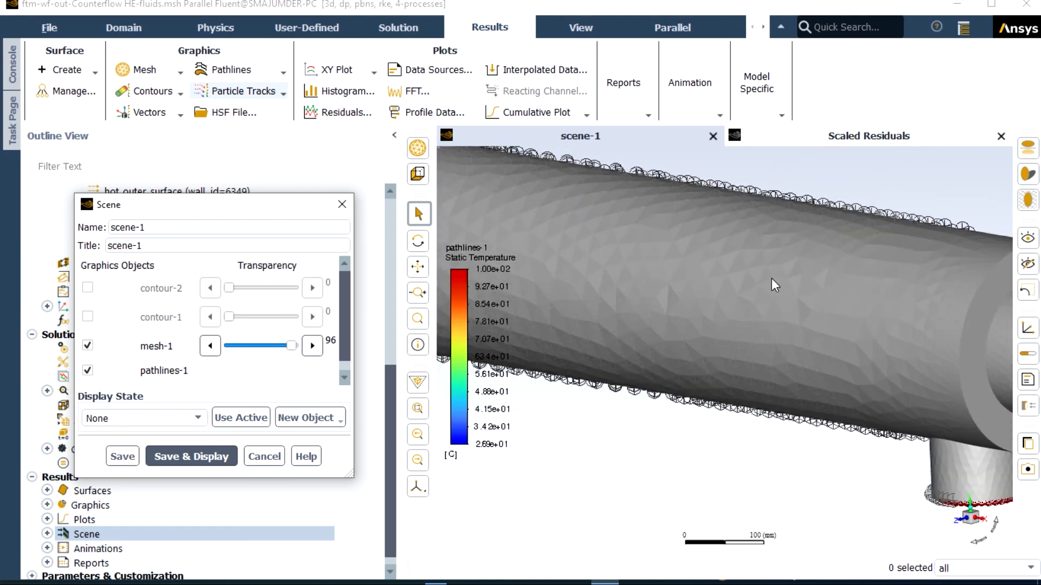
pyautogui.scroll(2, 823, 287)
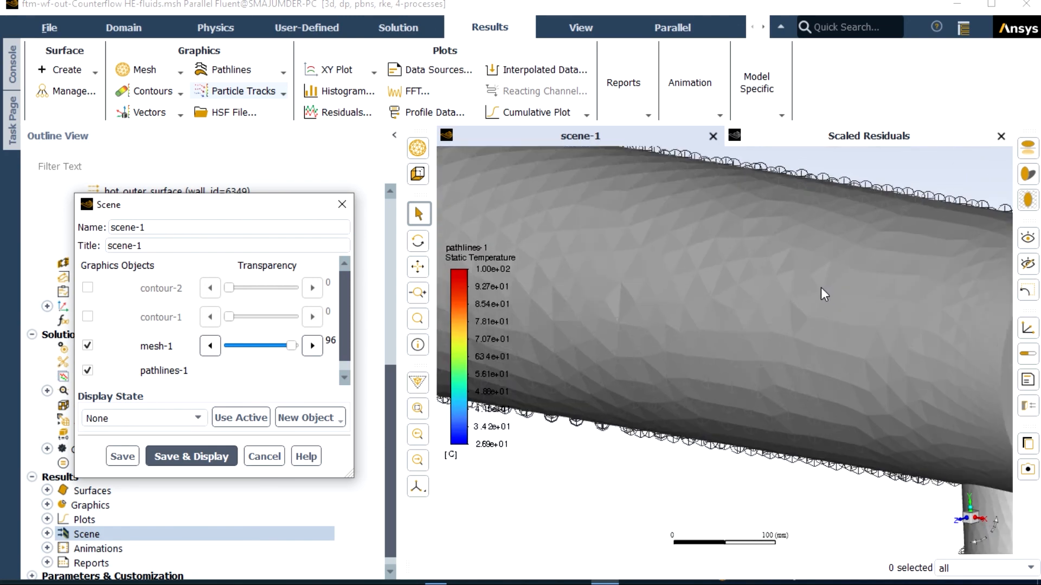
pyautogui.scroll(1, 820, 286)
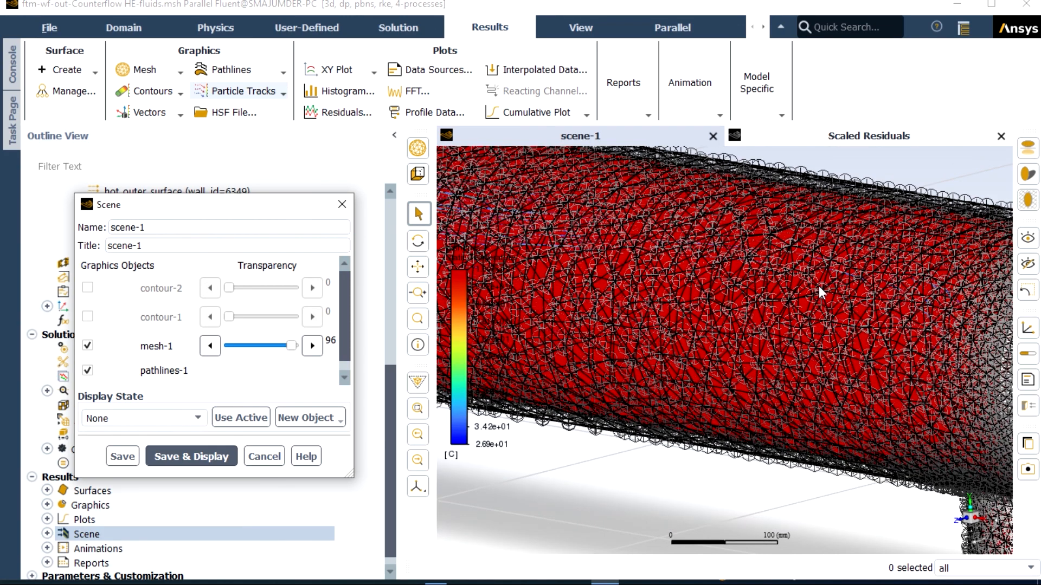
pyautogui.scroll(-4, 818, 285)
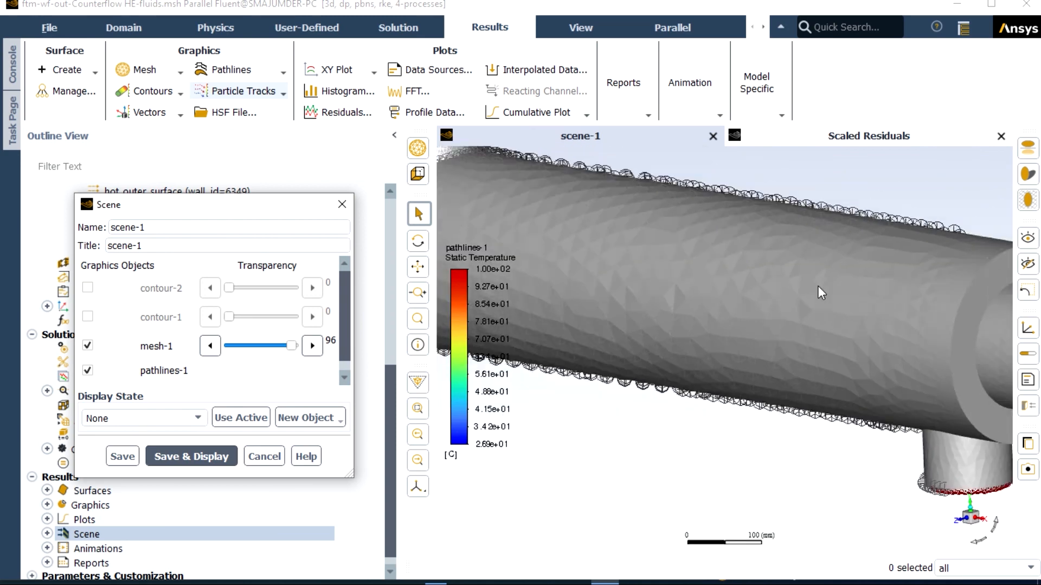
pyautogui.scroll(5, 961, 353)
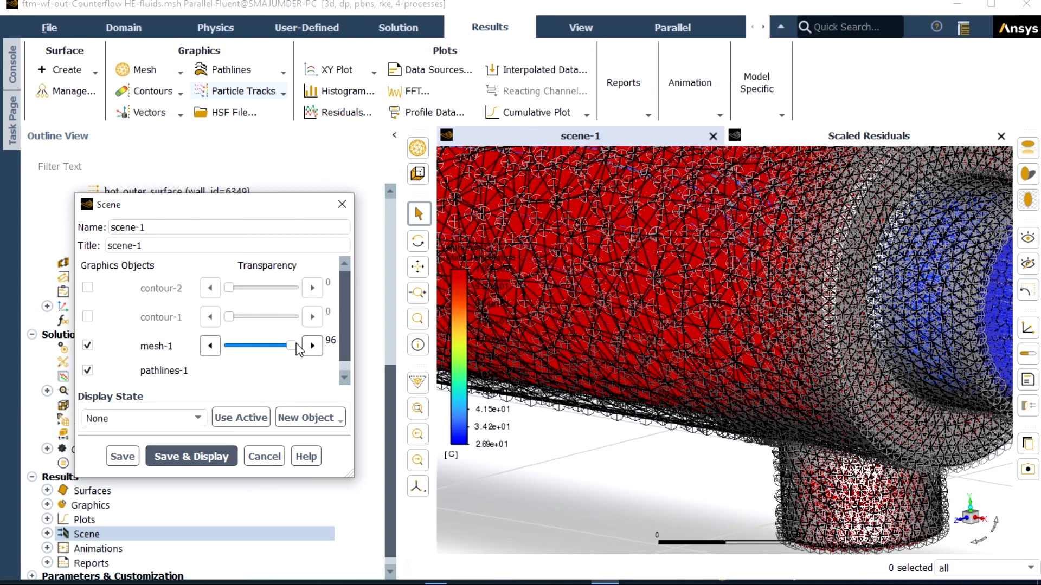
pyautogui.moveTo(296, 347); pyautogui.dragTo(300, 348)
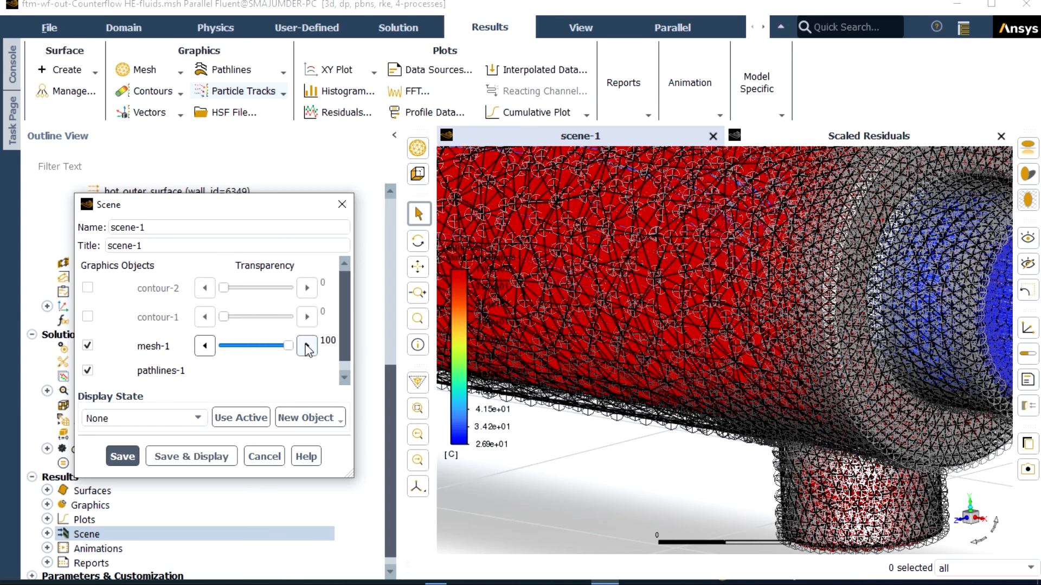
# Step: Examine the temperature pathlines through the mesh around the blue inlet end of the exchanger
pyautogui.scroll(-5, 573, 342)
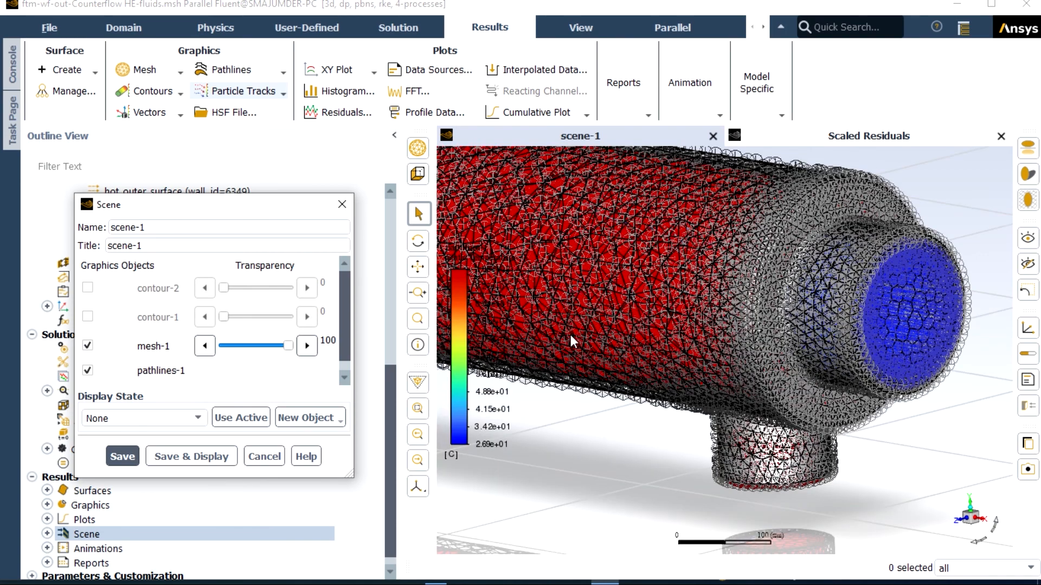
pyautogui.scroll(3, 783, 321)
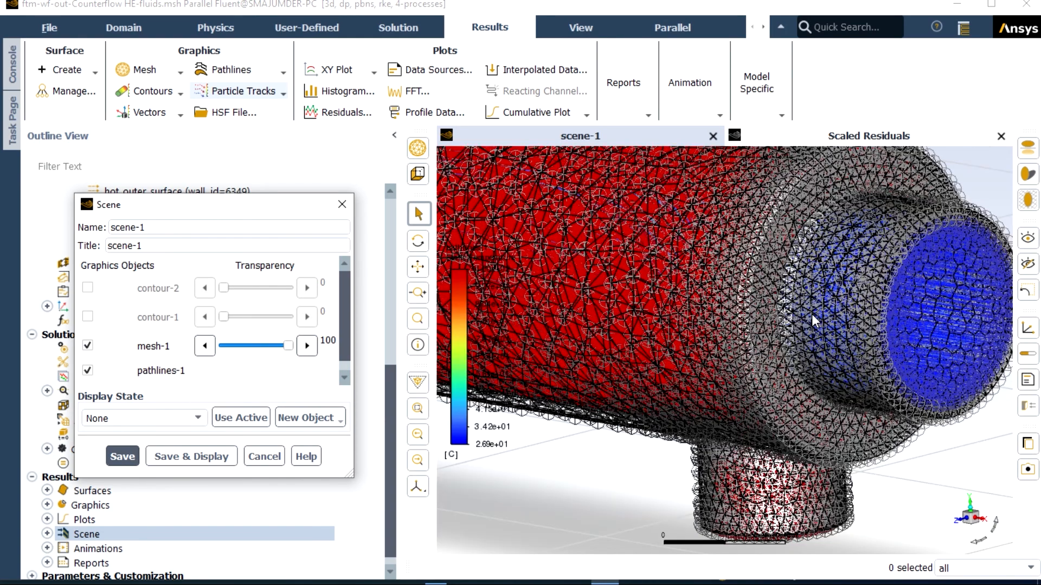
pyautogui.scroll(2, 813, 321)
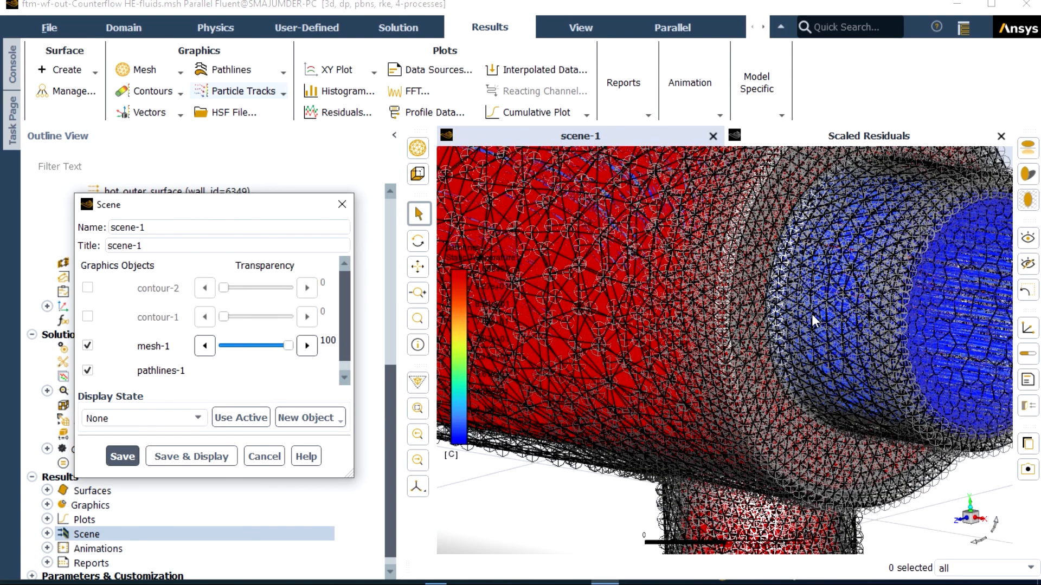
pyautogui.scroll(1, 813, 321)
pyautogui.scroll(-1, 813, 320)
pyautogui.scroll(1, 878, 316)
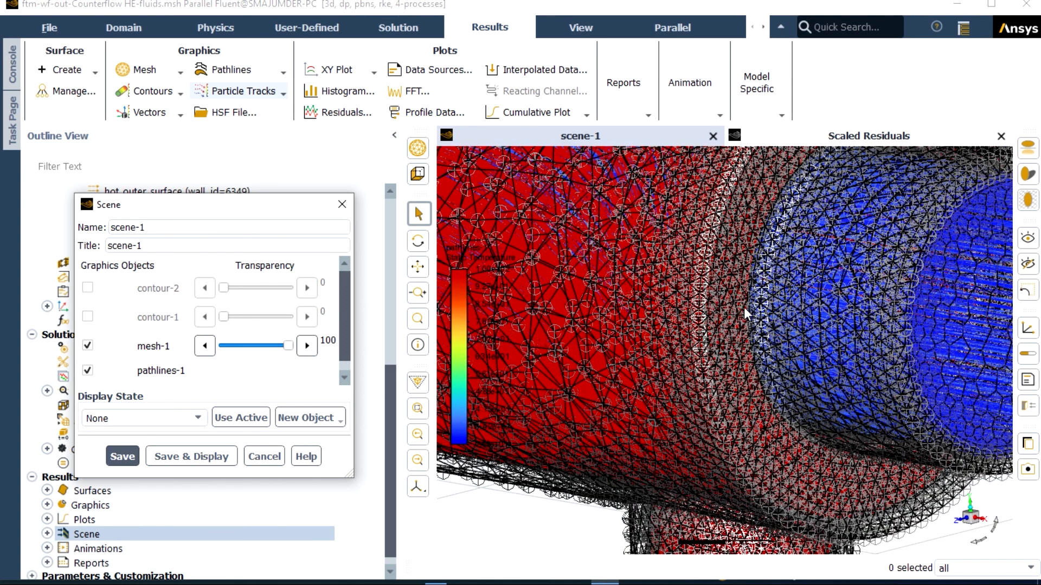
pyautogui.scroll(-1, 835, 313)
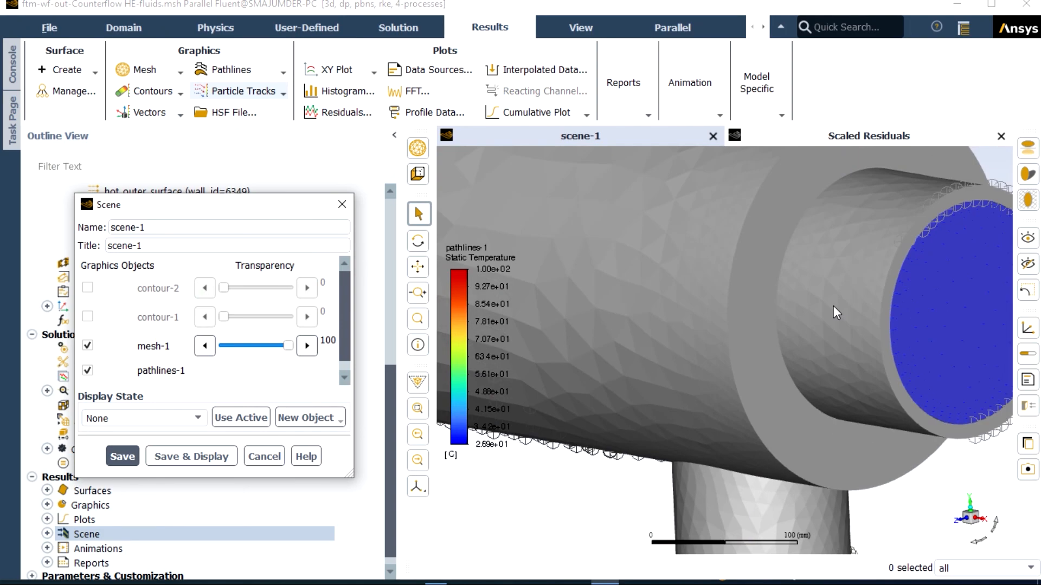
pyautogui.scroll(1, 835, 313)
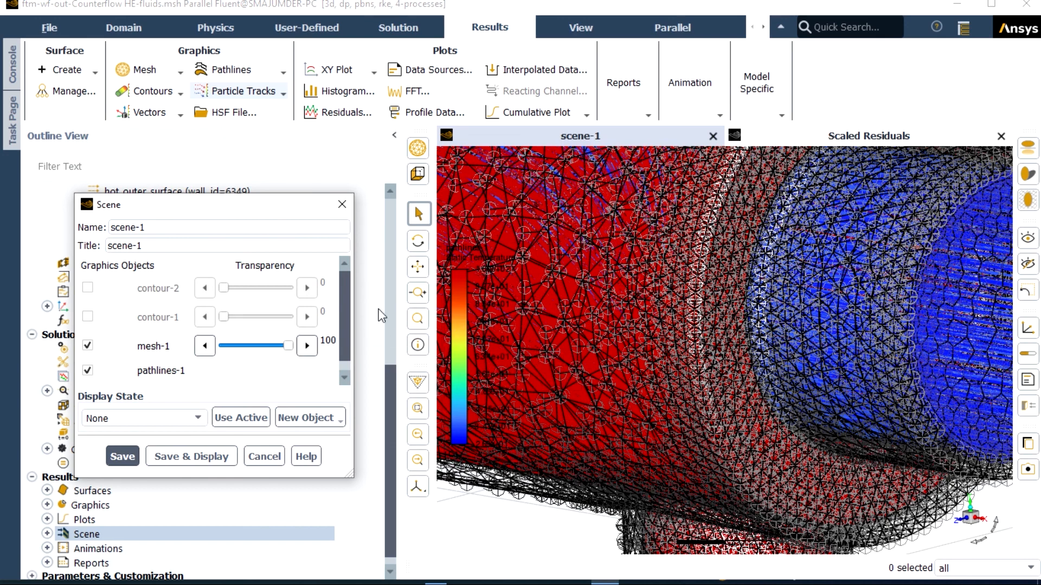
# Step: Replace pathlines-1 with contour-2 in the scene, keeping mesh-1, and redisplay it
pyautogui.click(88, 371)
pyautogui.click(87, 289)
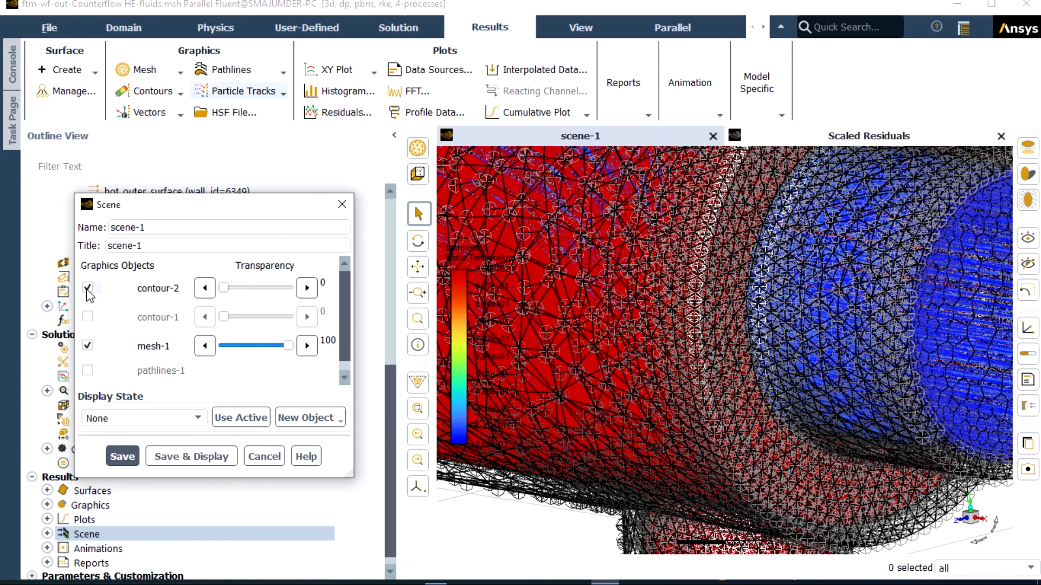
pyautogui.click(188, 456)
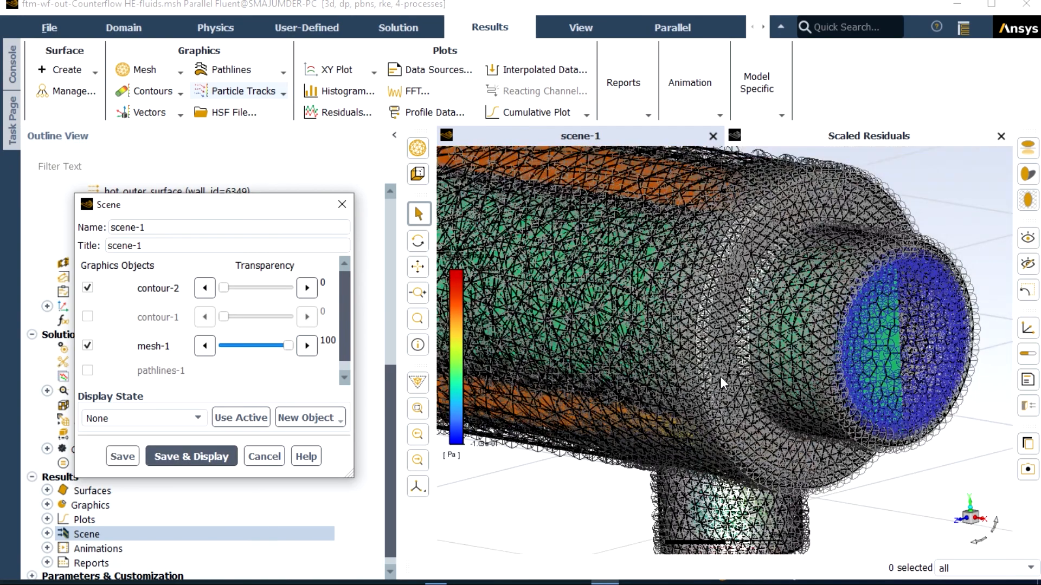
# Step: Examine the static pressure contours through the mesh, close up and over the whole exchanger, and close the scene definition
pyautogui.scroll(-3, 723, 386)
pyautogui.scroll(4, 730, 380)
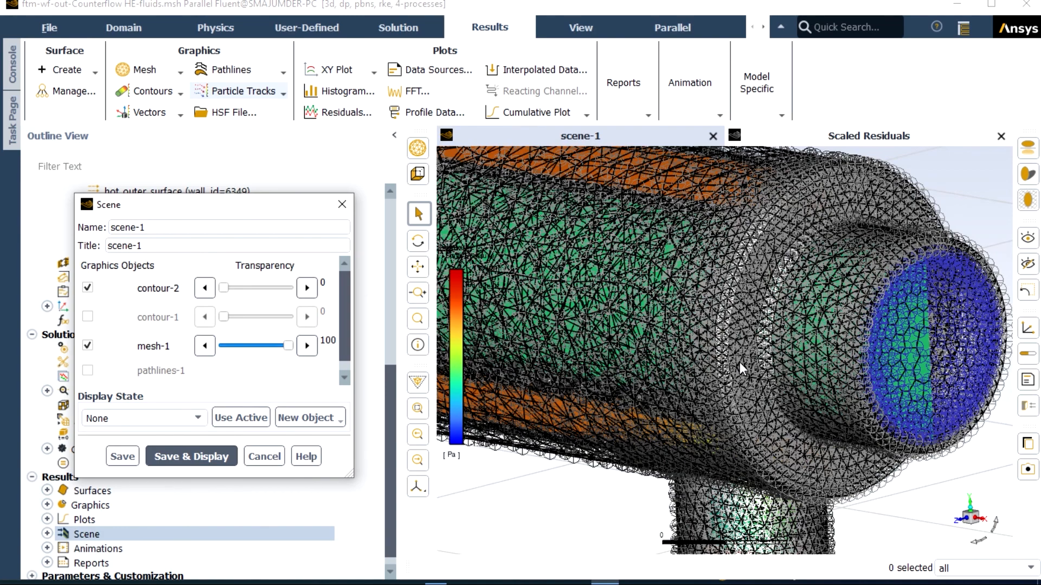
pyautogui.scroll(-3, 741, 368)
pyautogui.scroll(3, 825, 388)
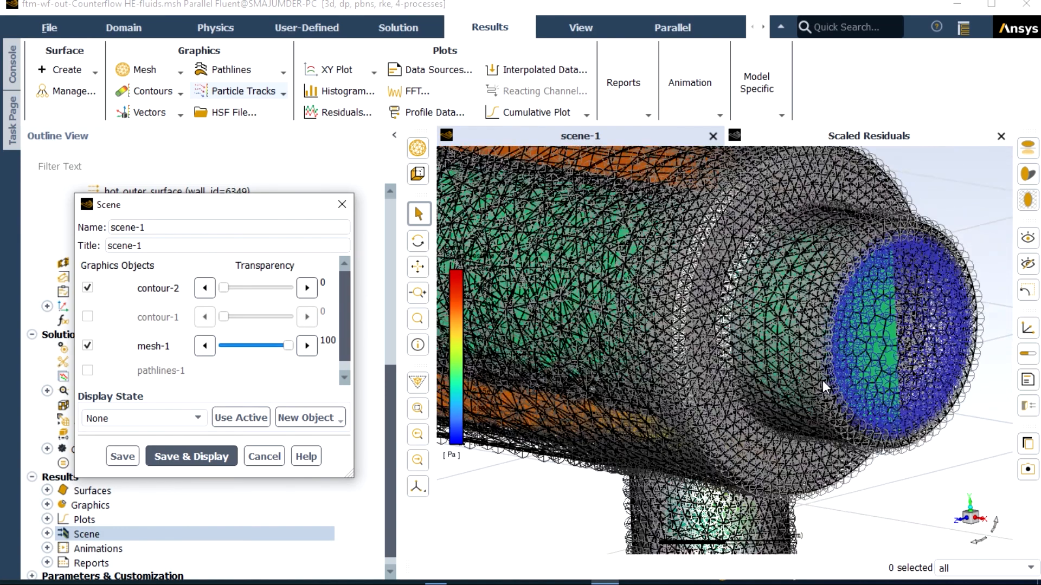
pyautogui.scroll(2, 711, 350)
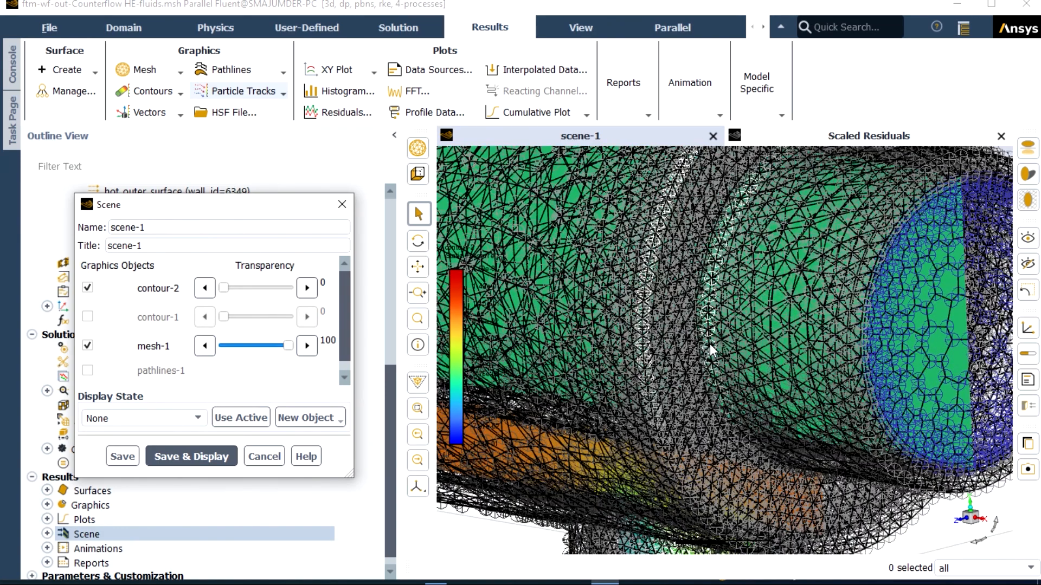
pyautogui.scroll(1, 711, 350)
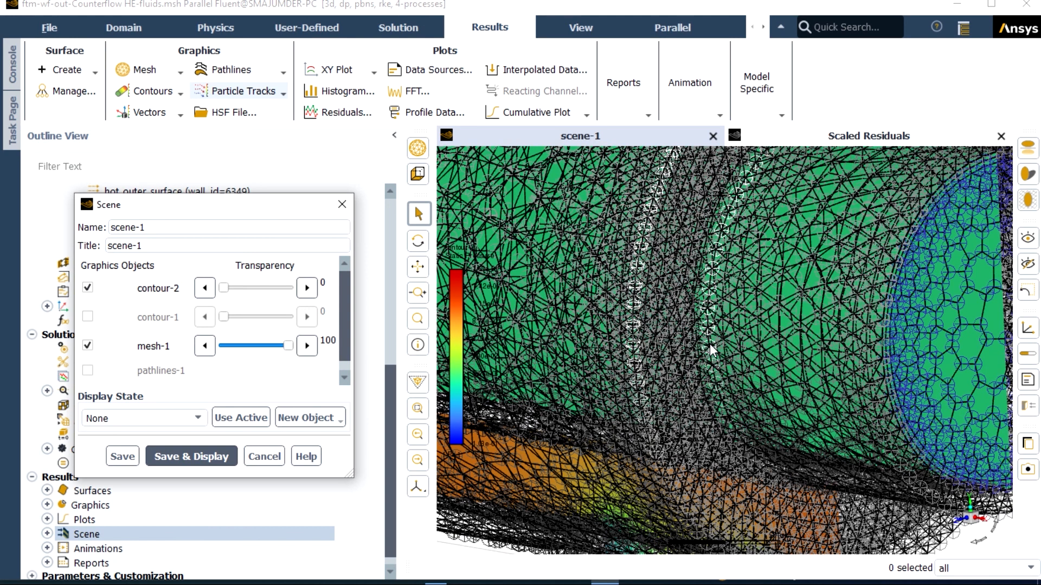
pyautogui.click(265, 457)
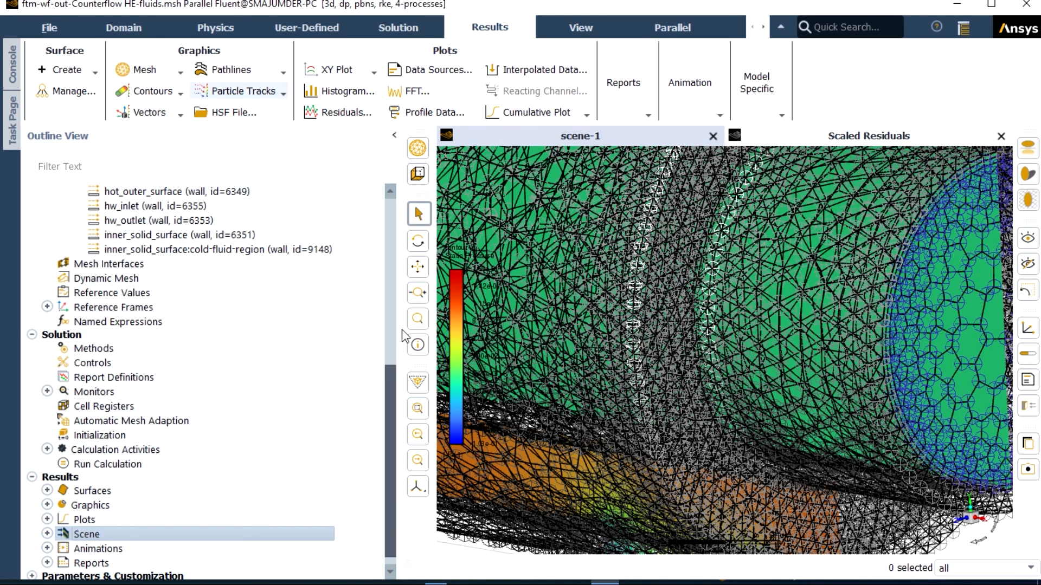
pyautogui.click(394, 135)
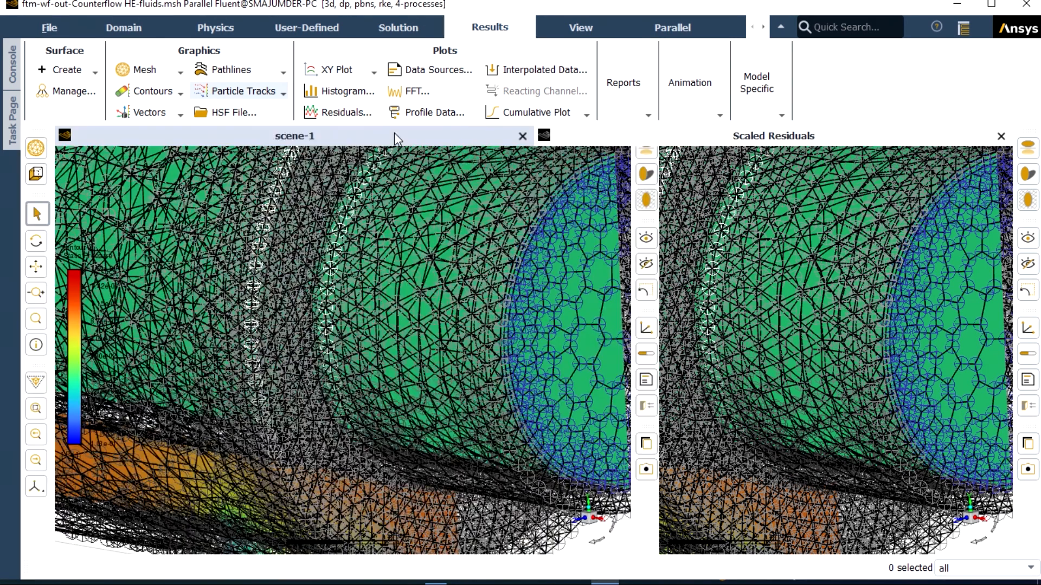
pyautogui.scroll(-5, 590, 281)
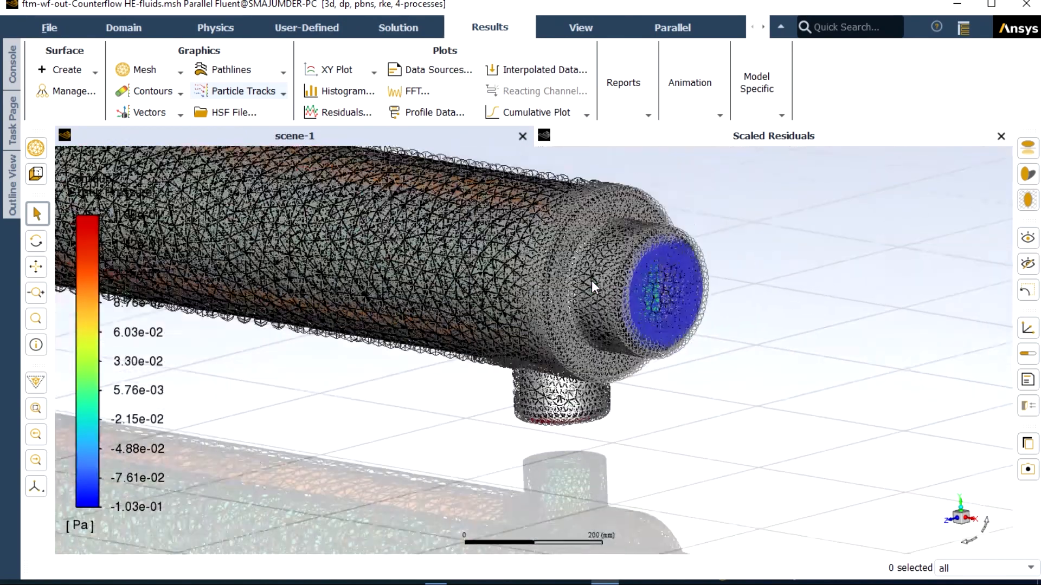
pyautogui.scroll(-3, 591, 280)
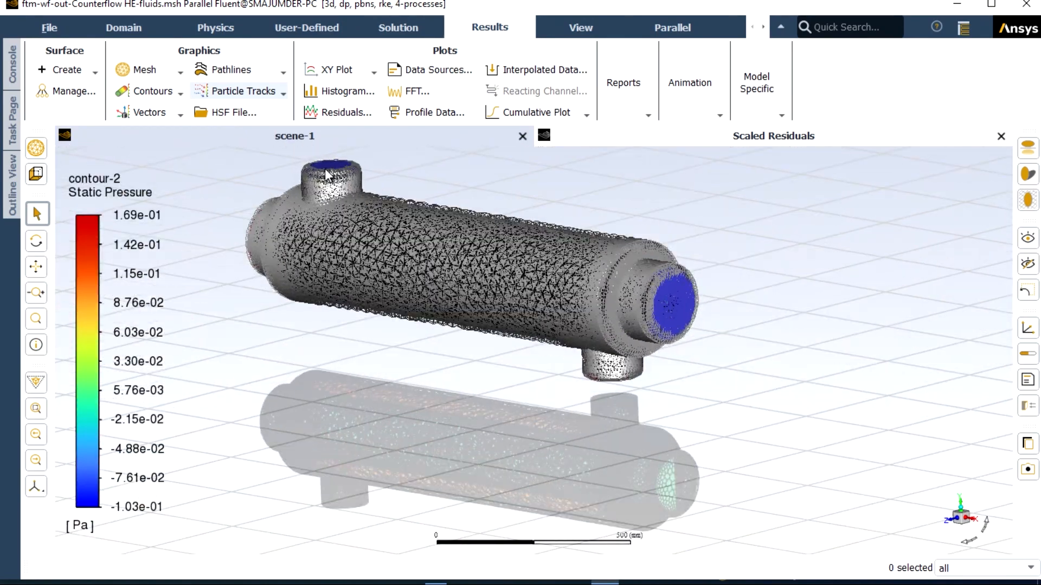
pyautogui.scroll(2, 325, 172)
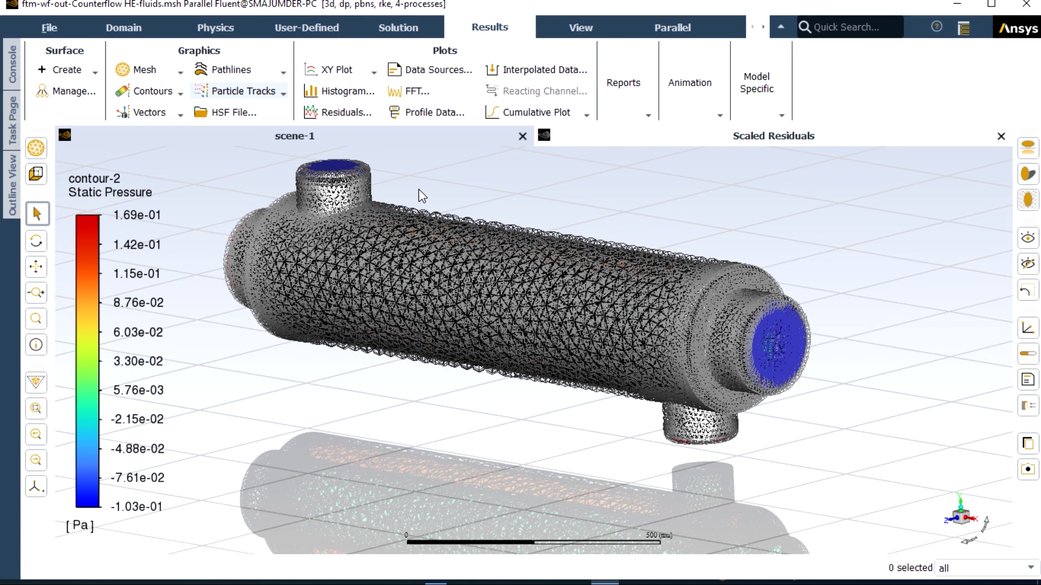
pyautogui.scroll(3, 415, 188)
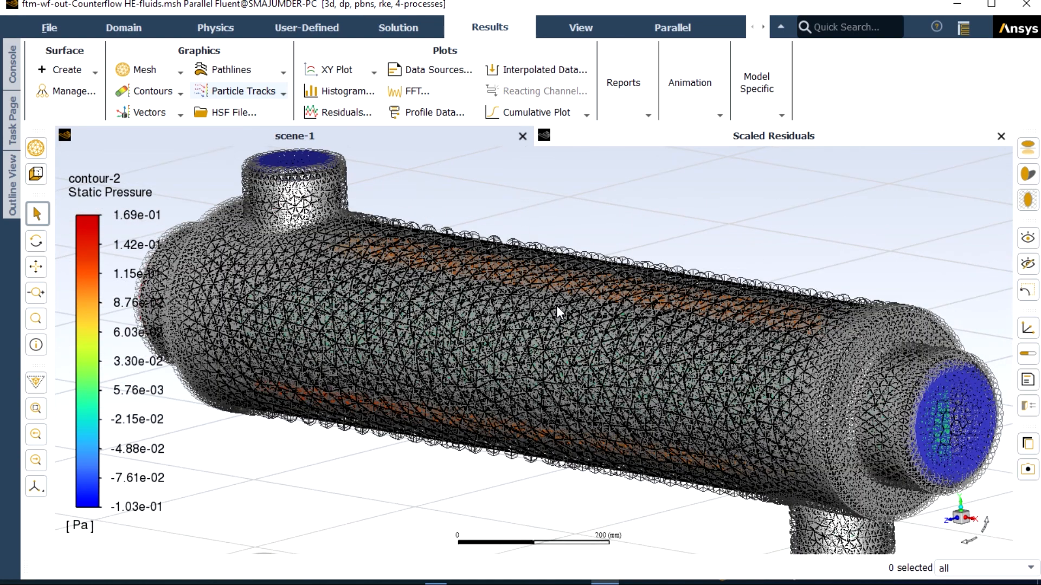